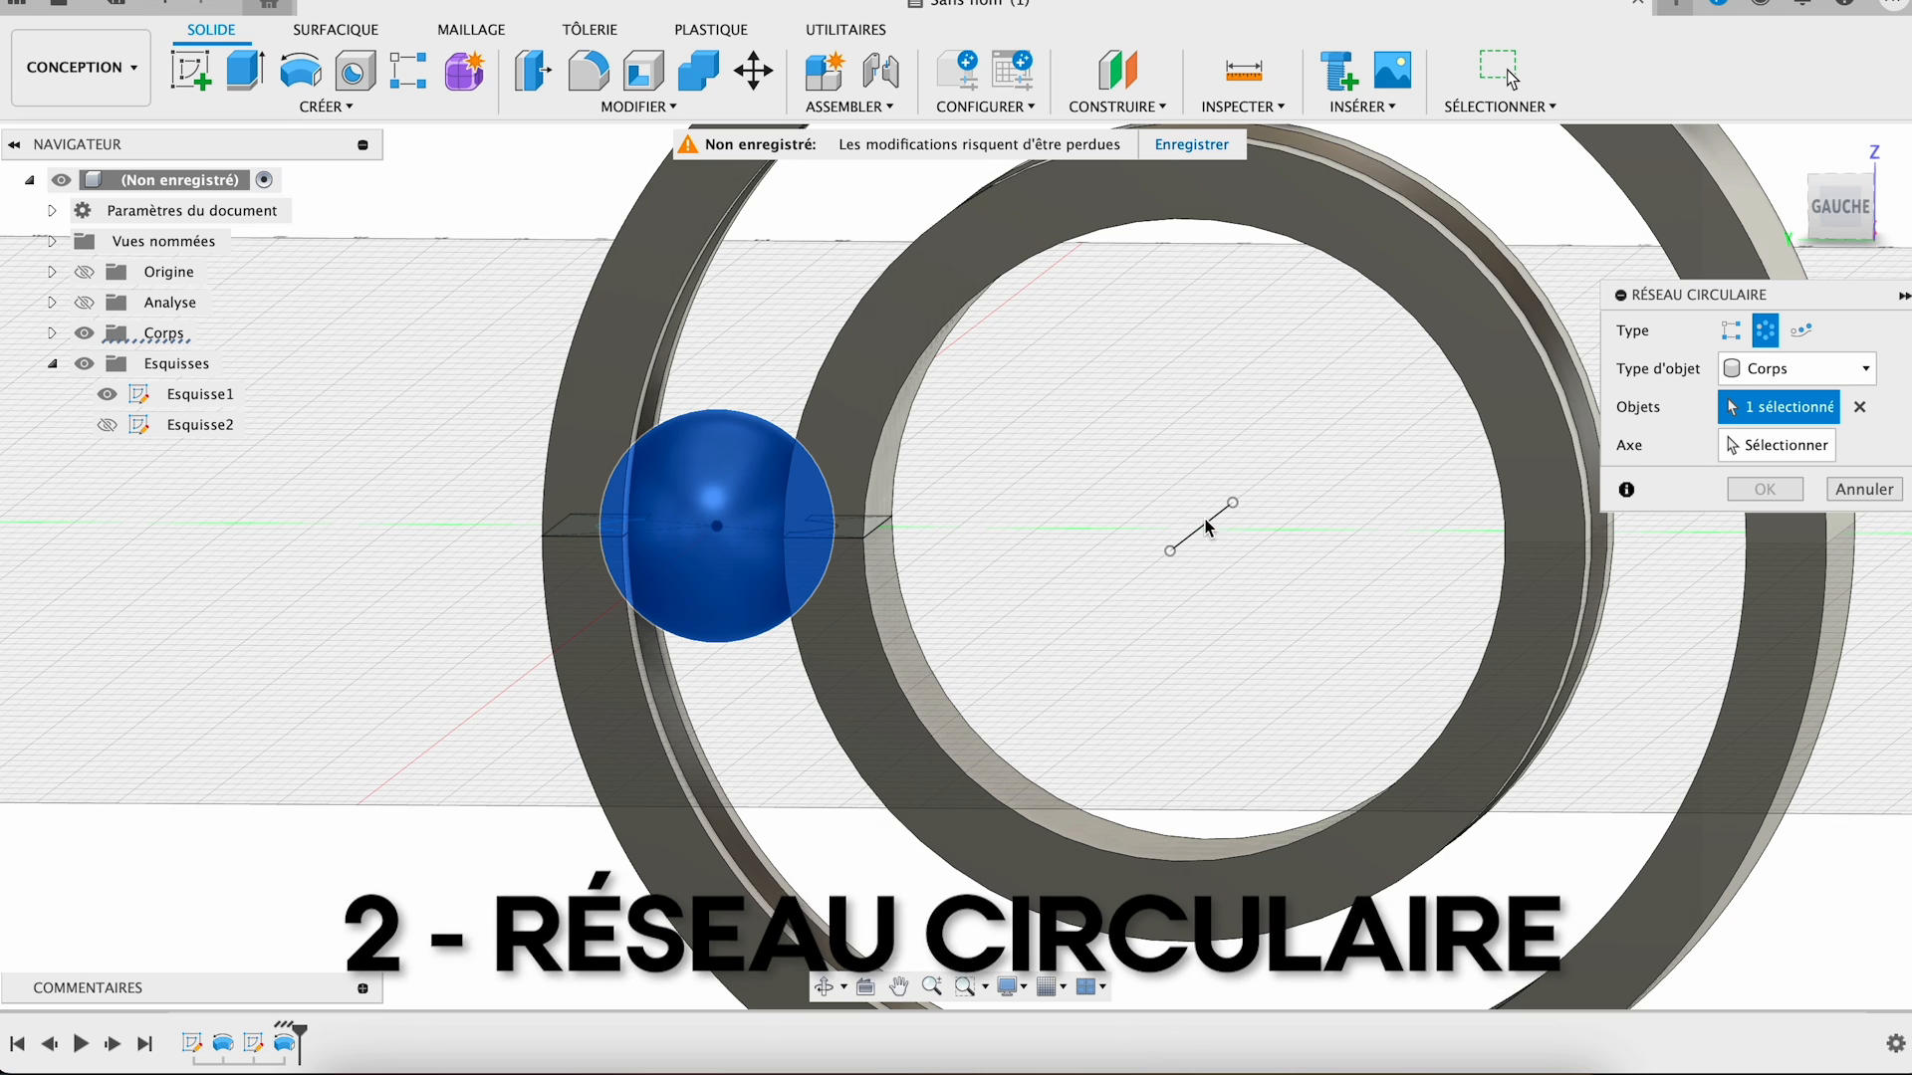
- Set up a circular pattern of the ball body around the bearing's central sketch line, with full distribution and a reduced quantity
click(1766, 450)
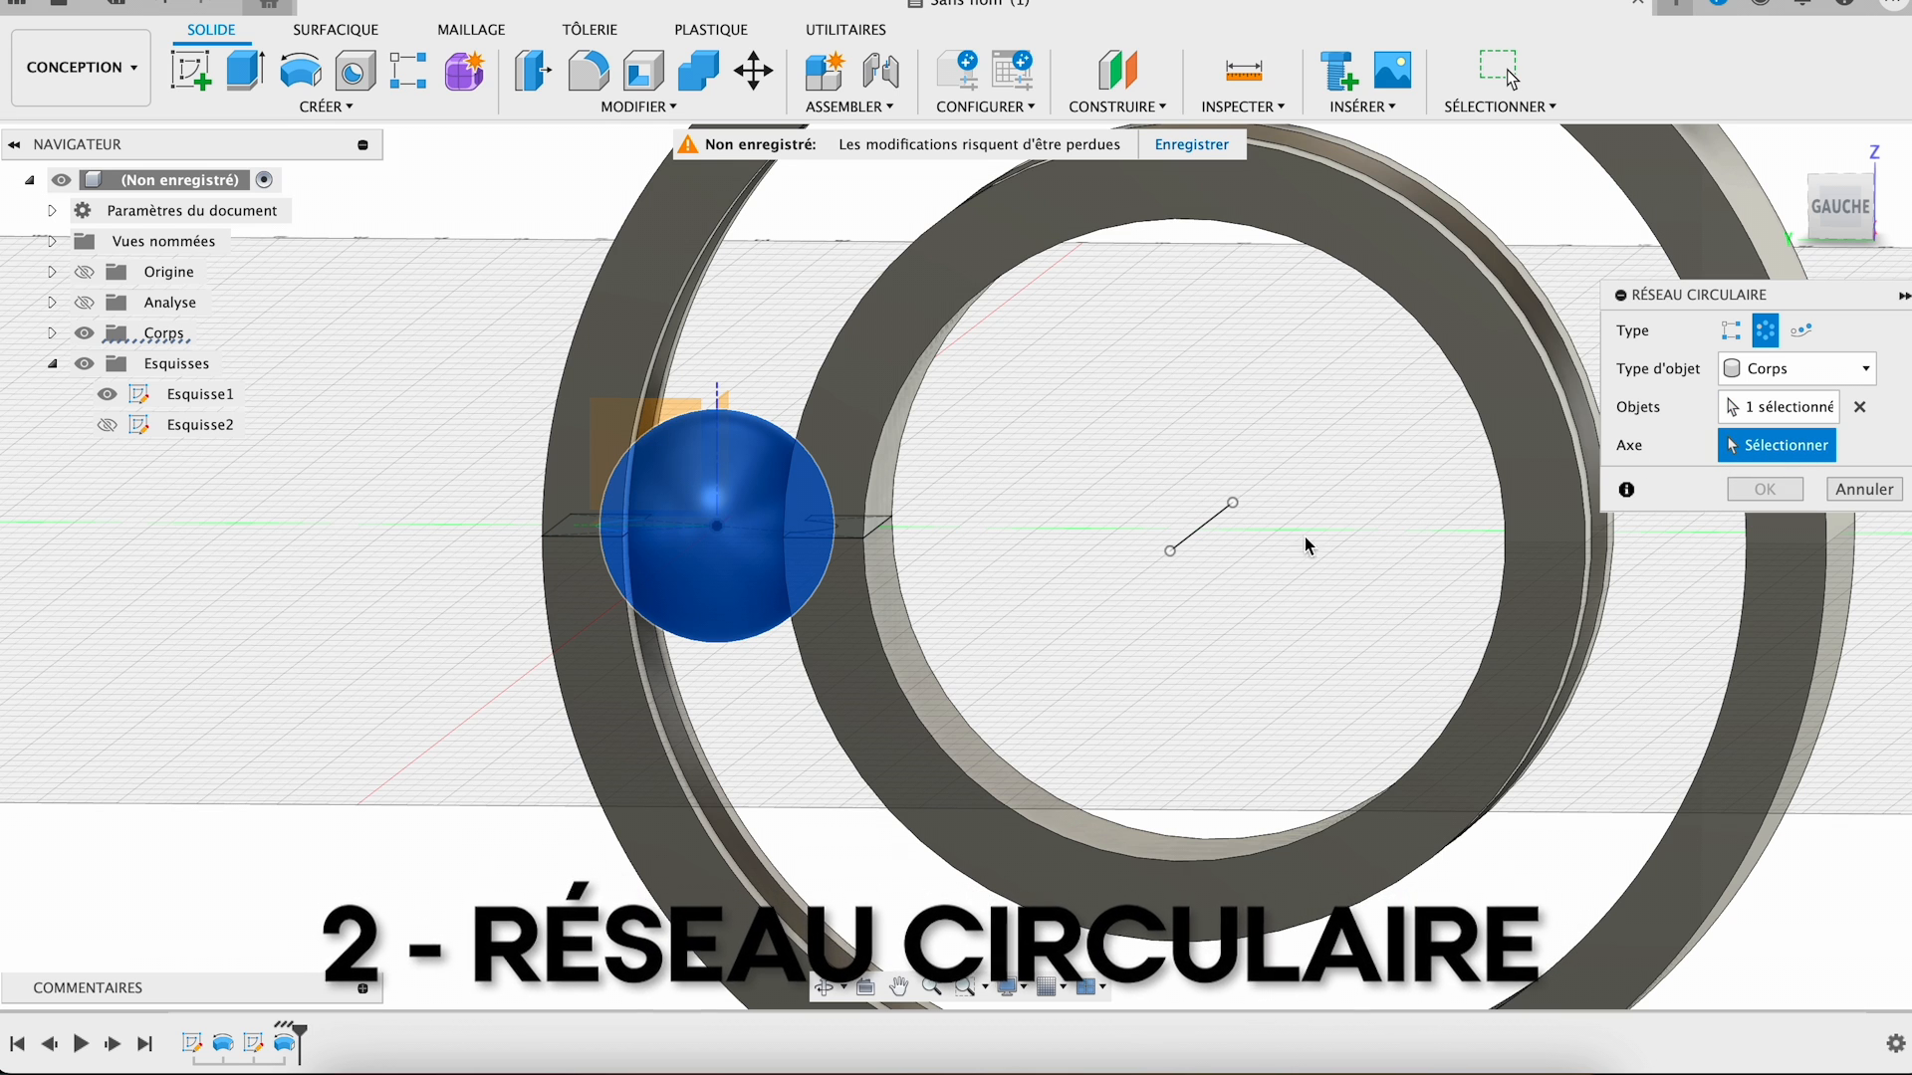
click(1207, 524)
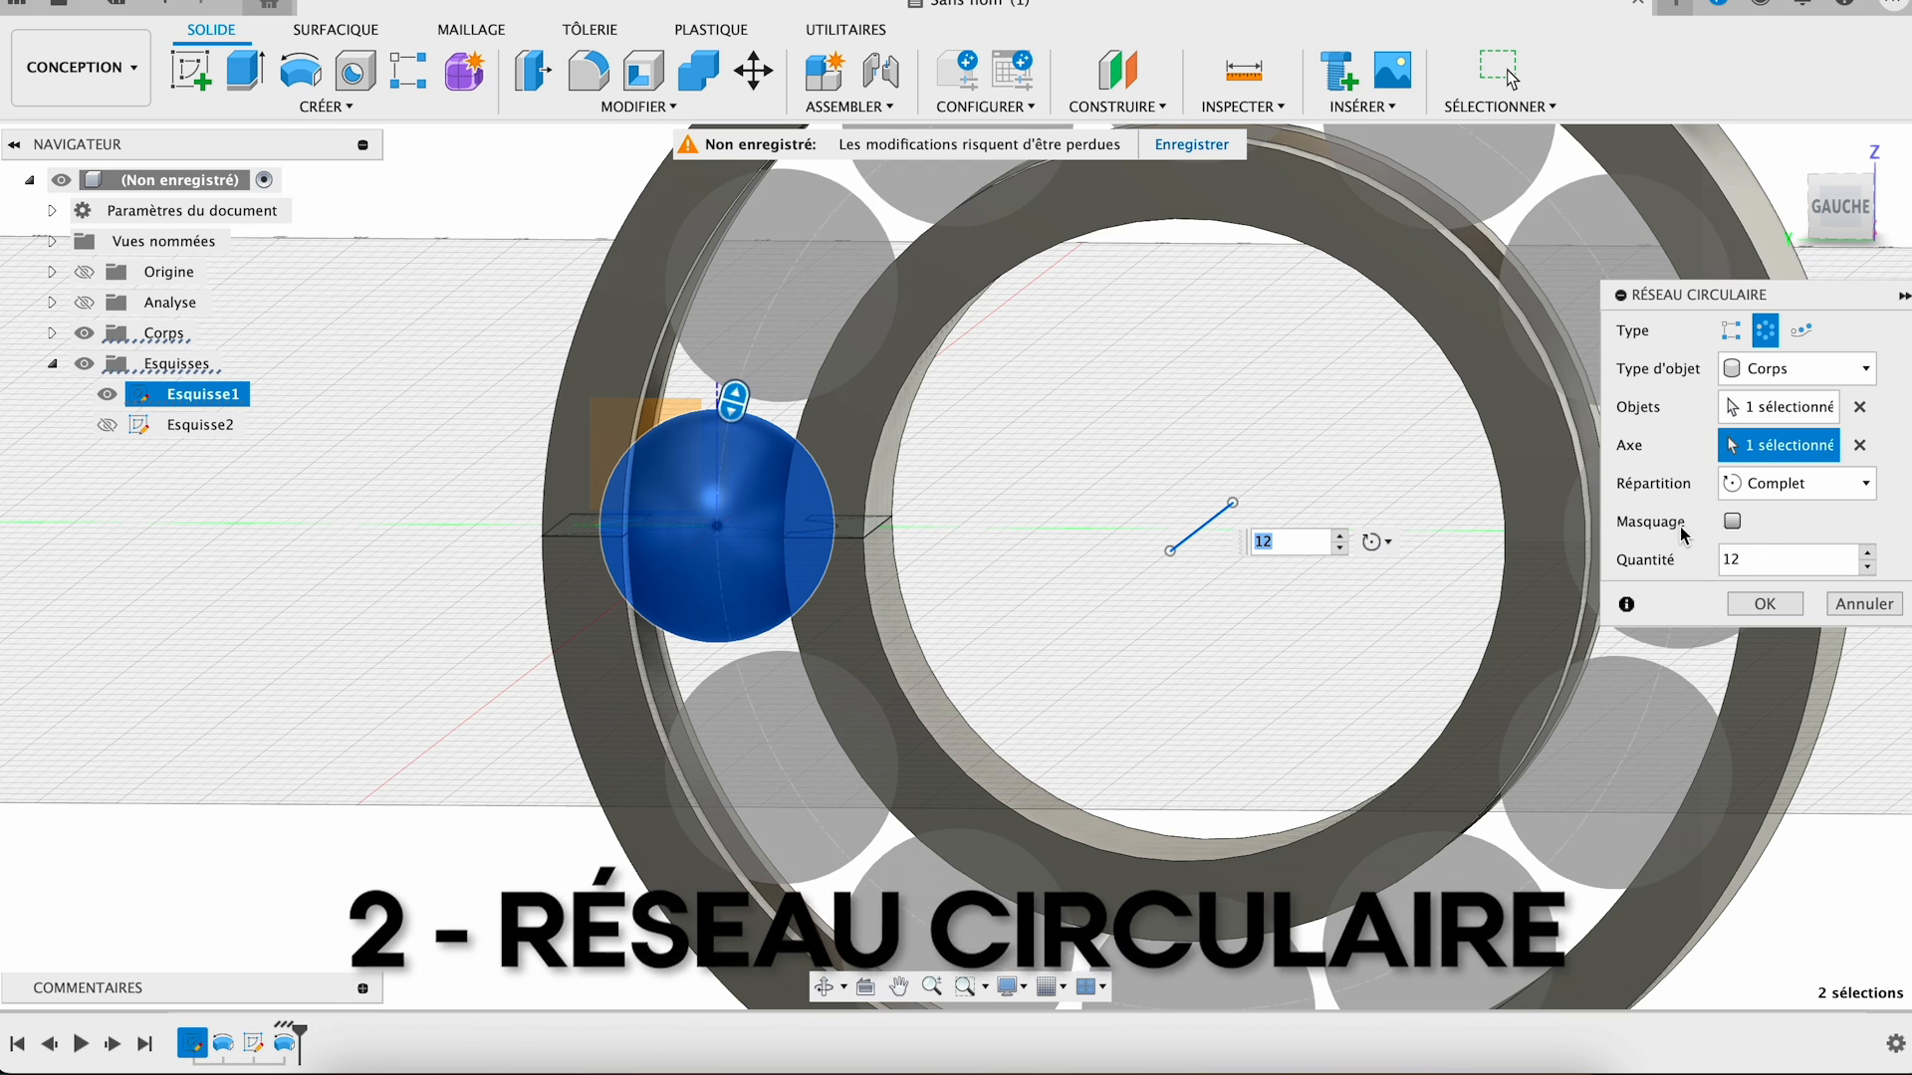
click(1868, 568)
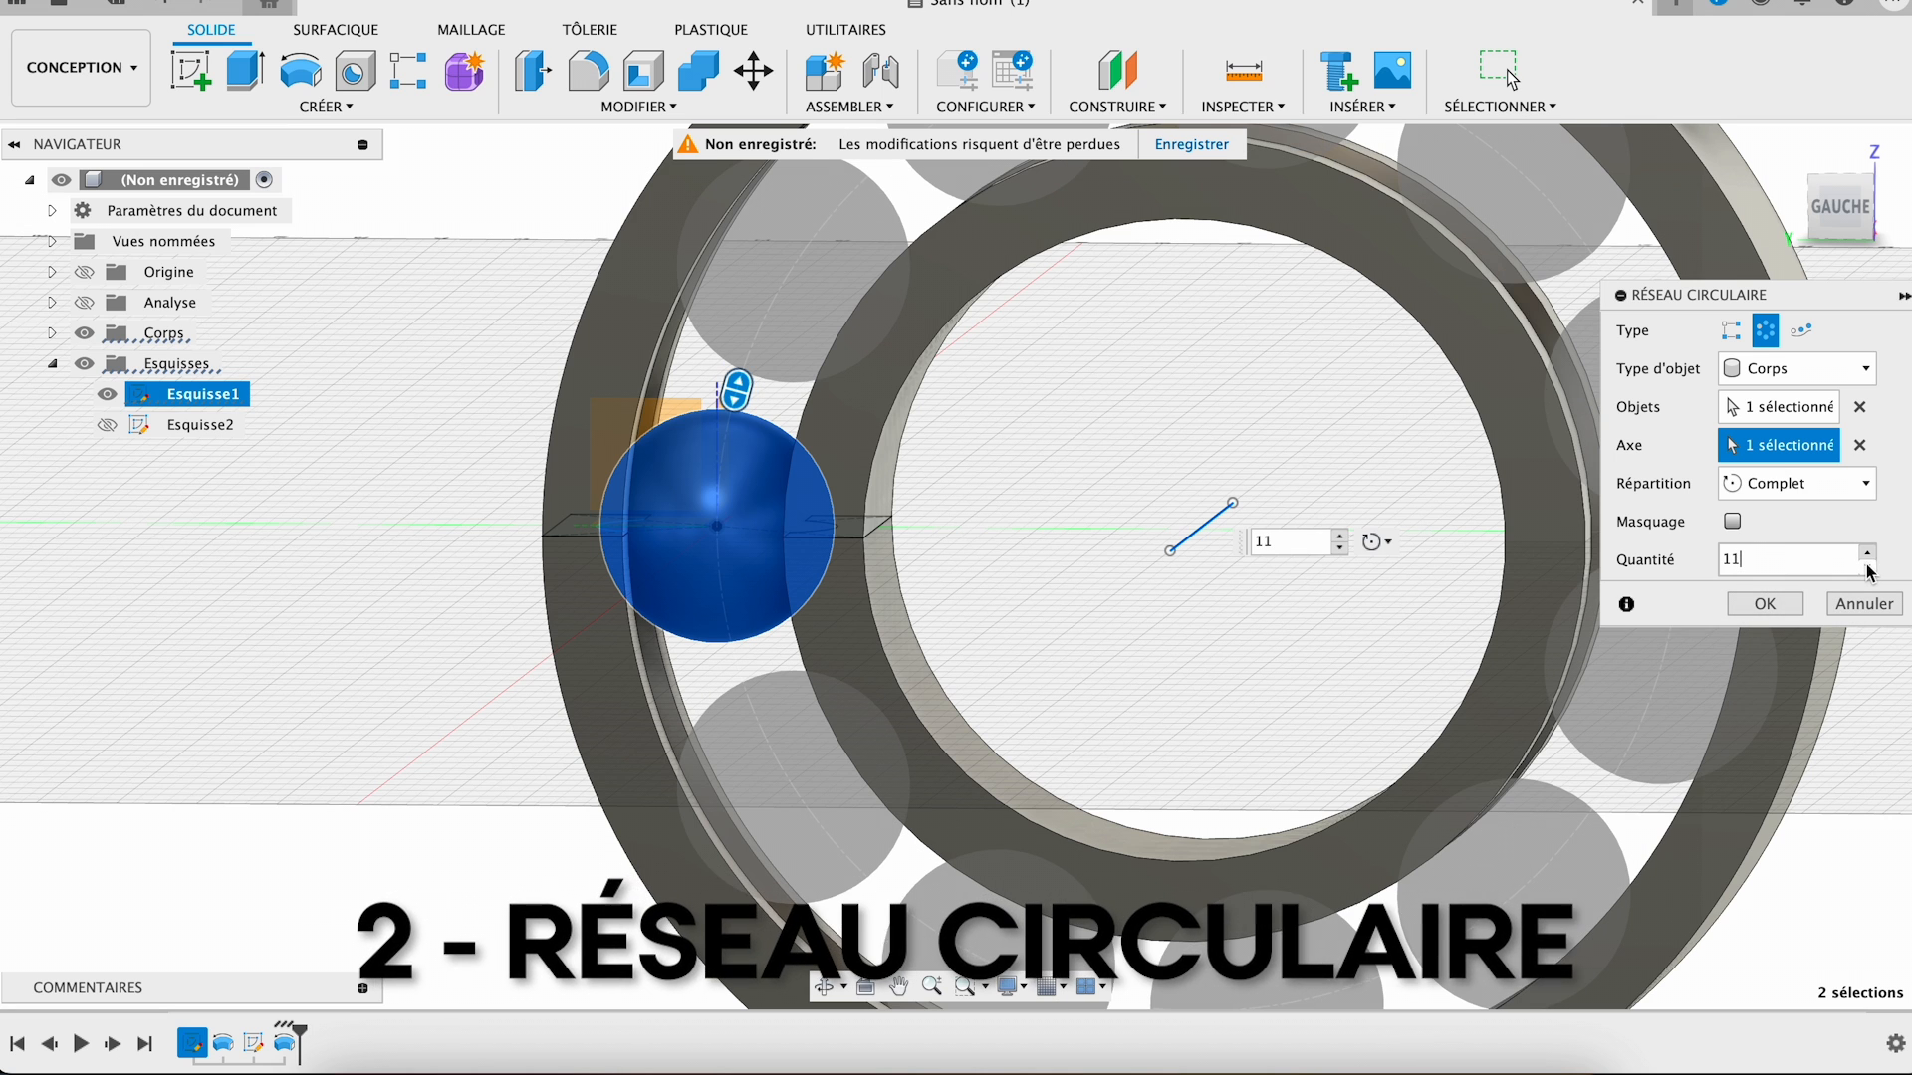
click(1868, 569)
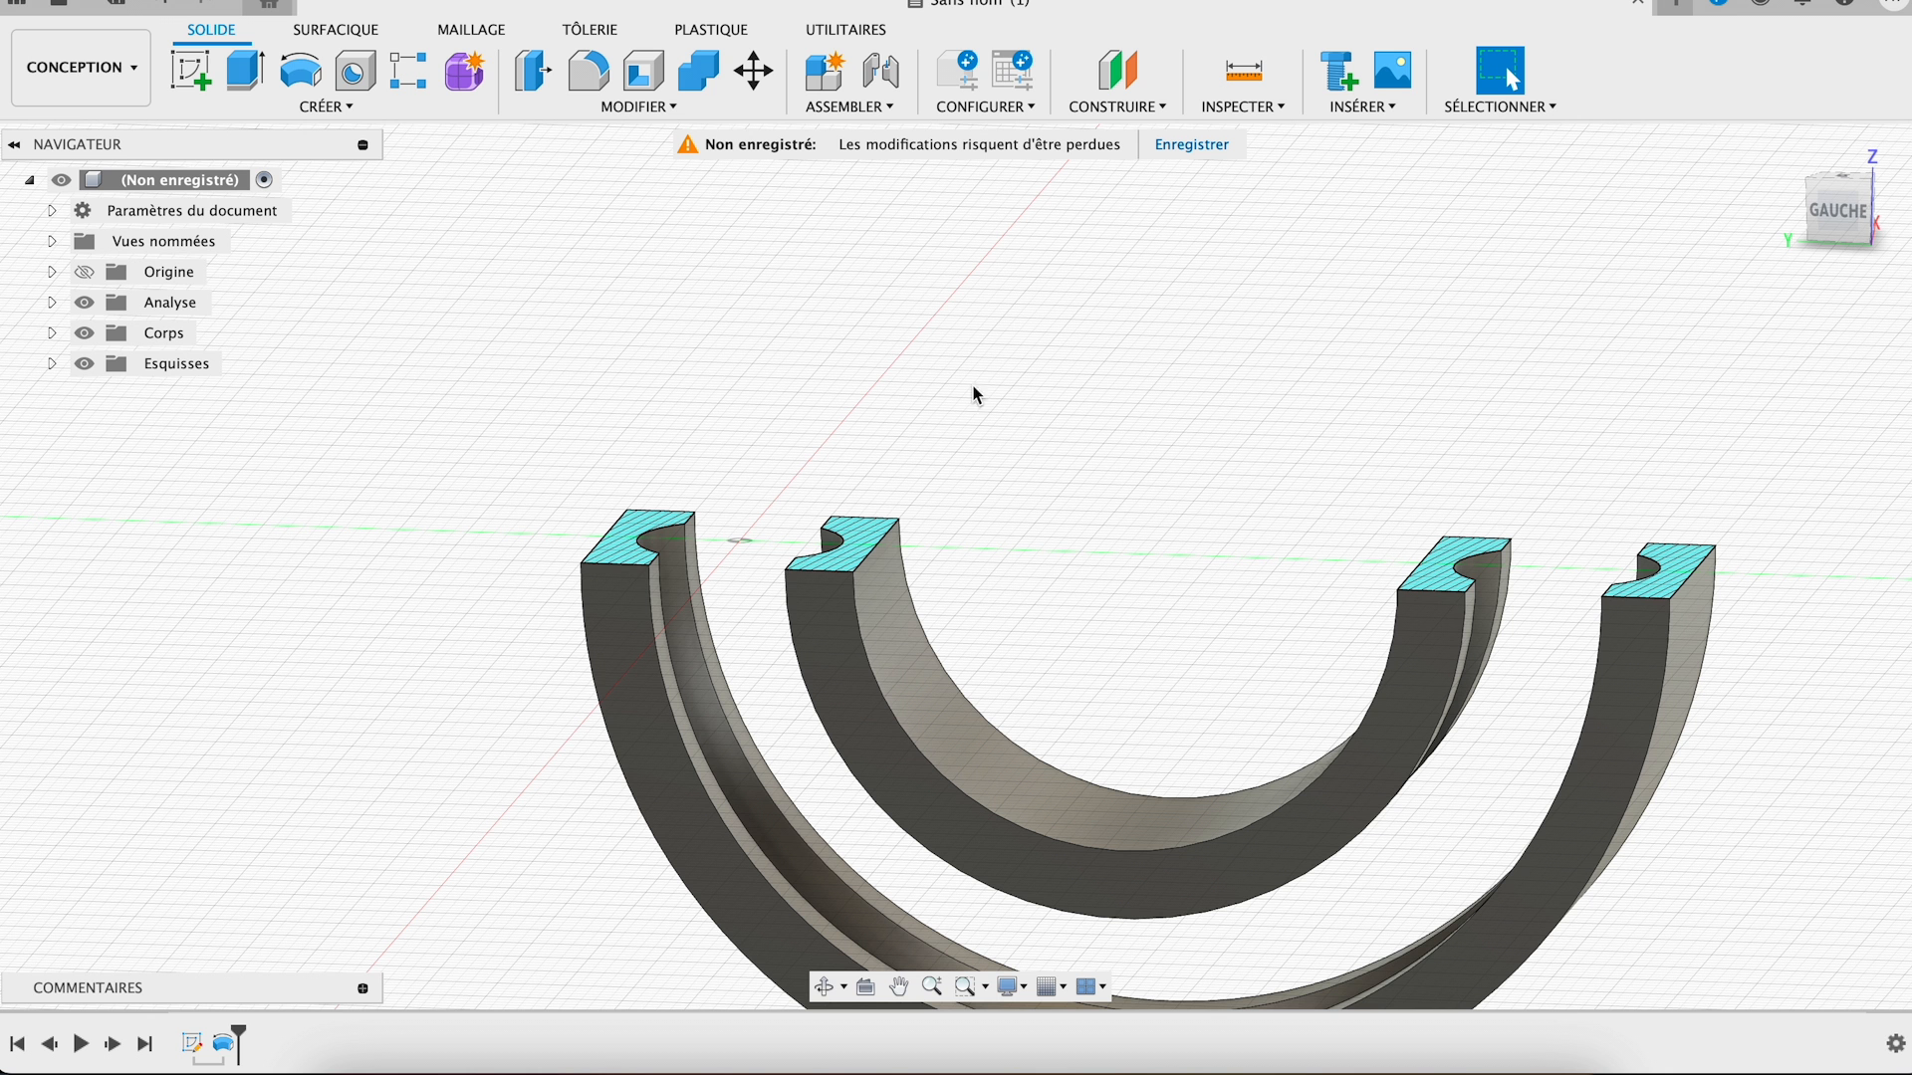
- Start a sketch on the horizontal origin plane of the sectioned bearing model
click(190, 70)
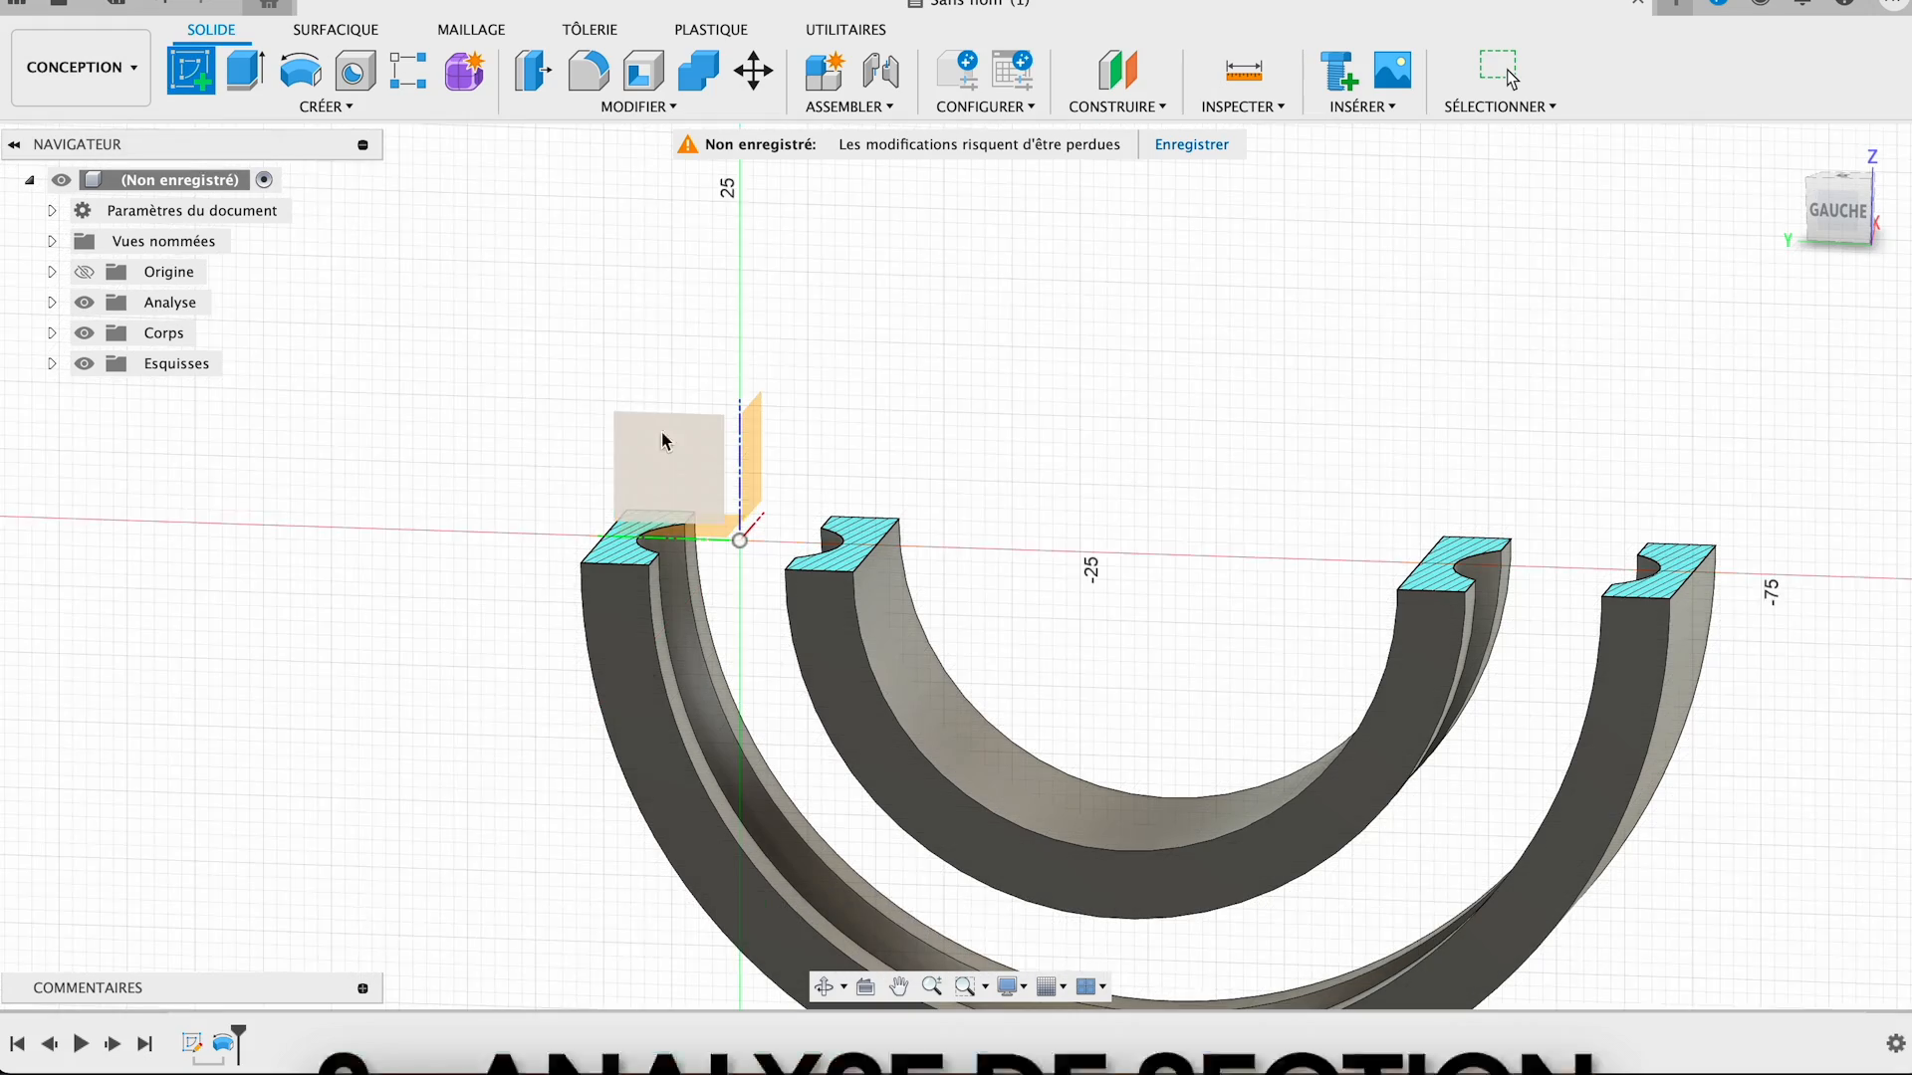
click(735, 529)
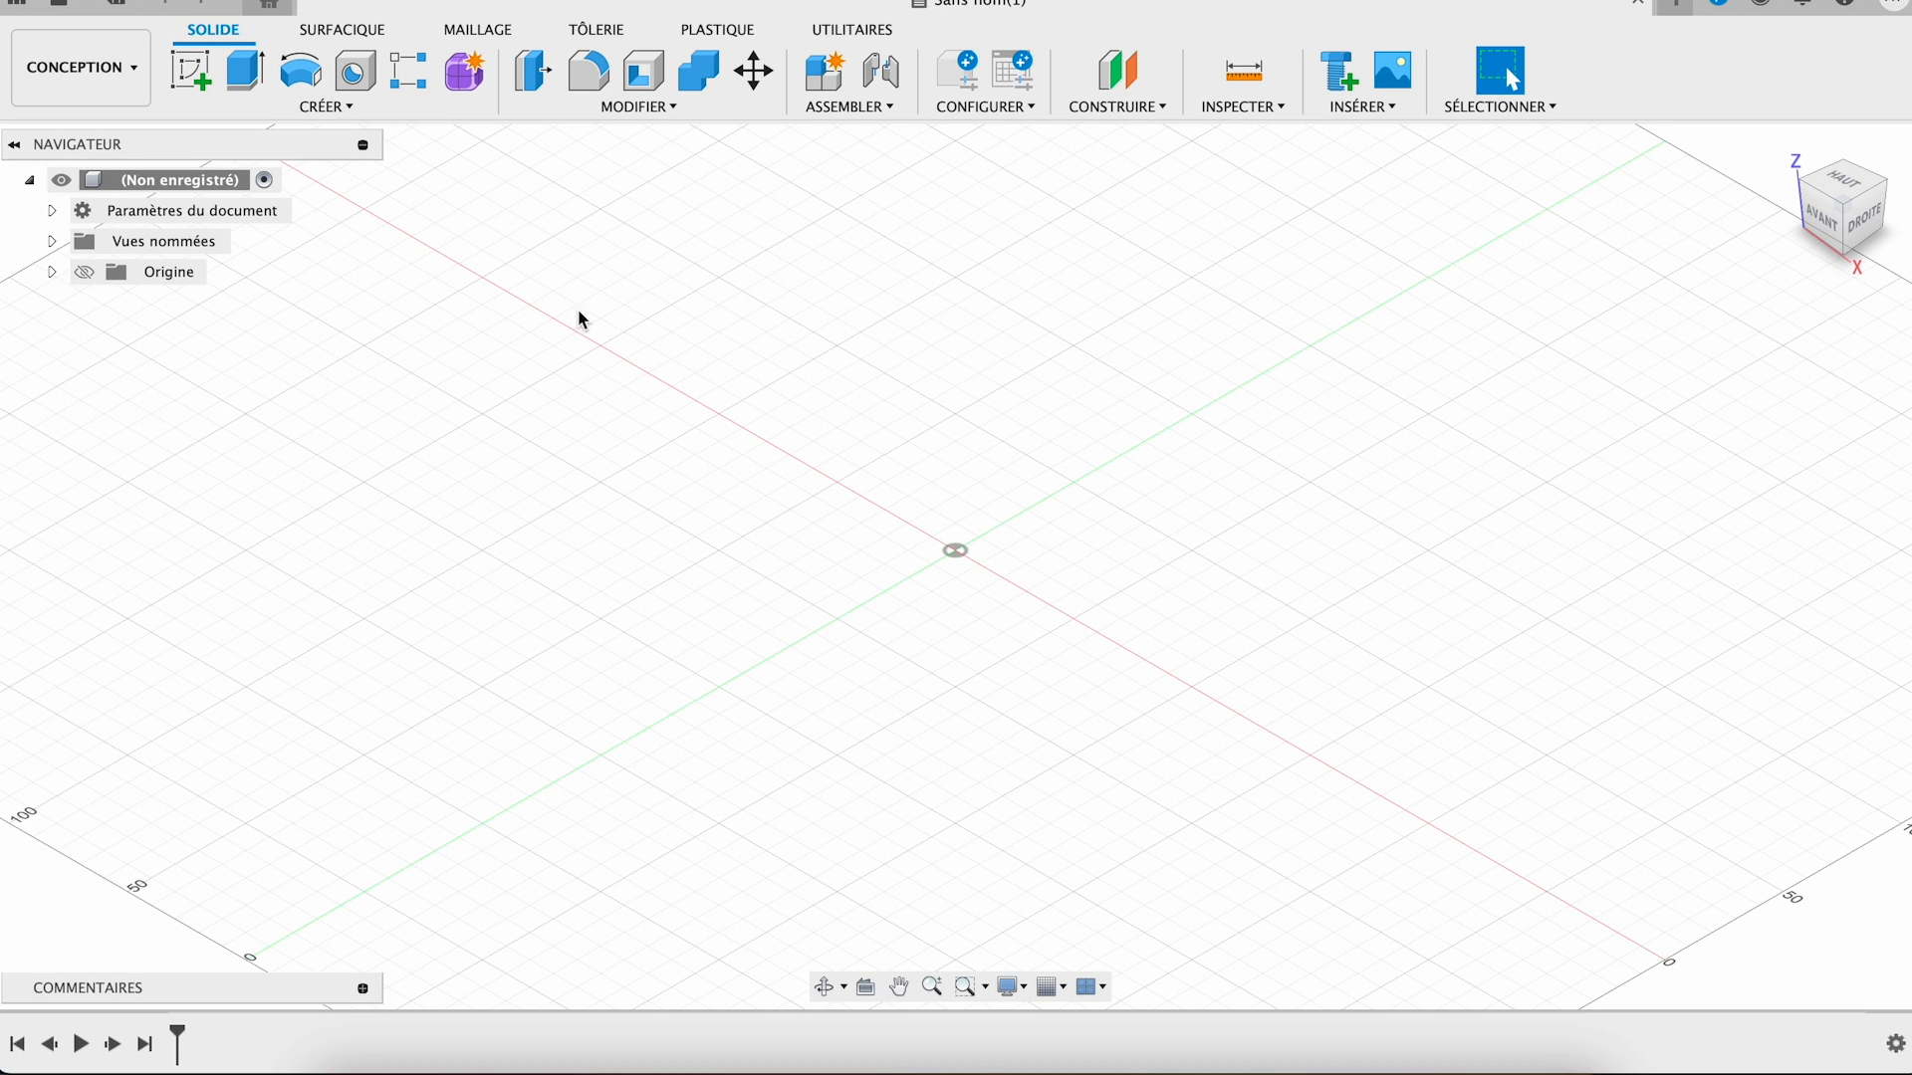
- Start a sketch on the horizontal origin plane and draw a 20 by 20 mm centre rectangle at the origin
click(189, 75)
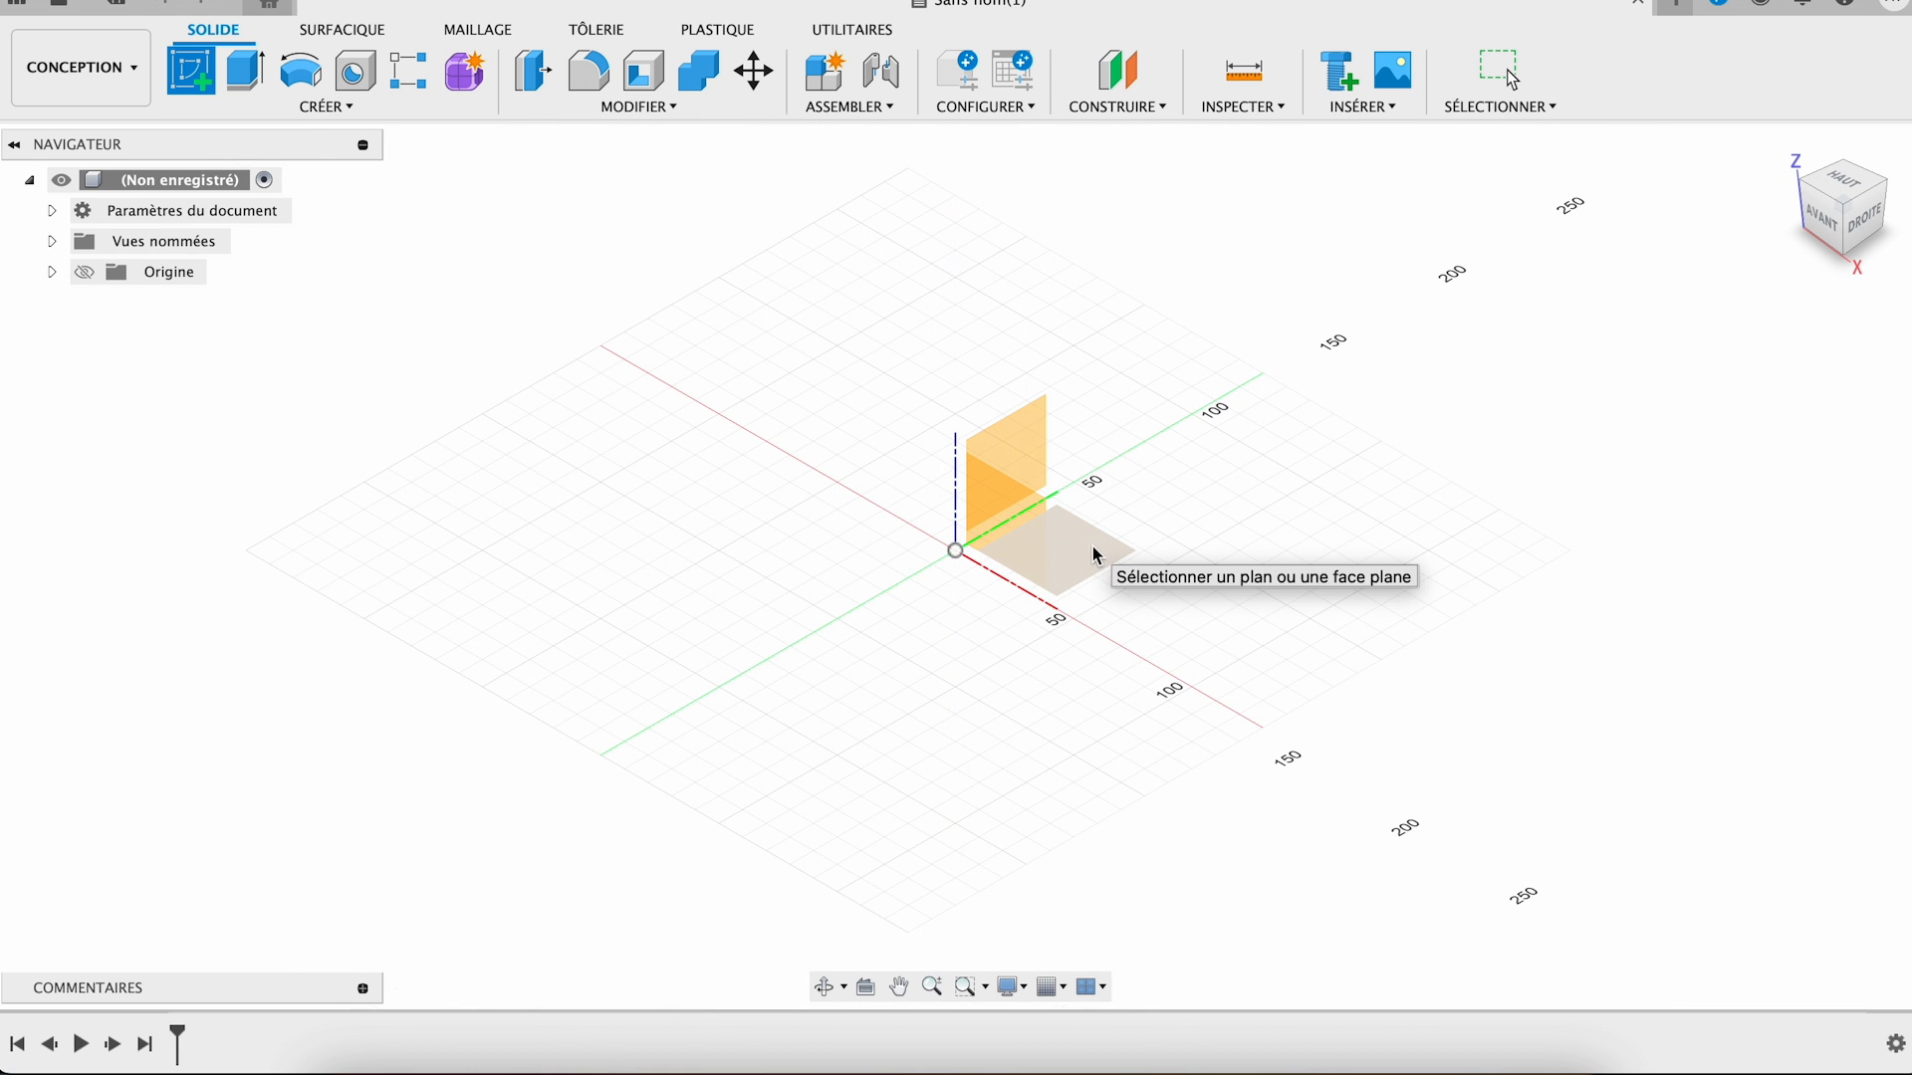
click(1094, 555)
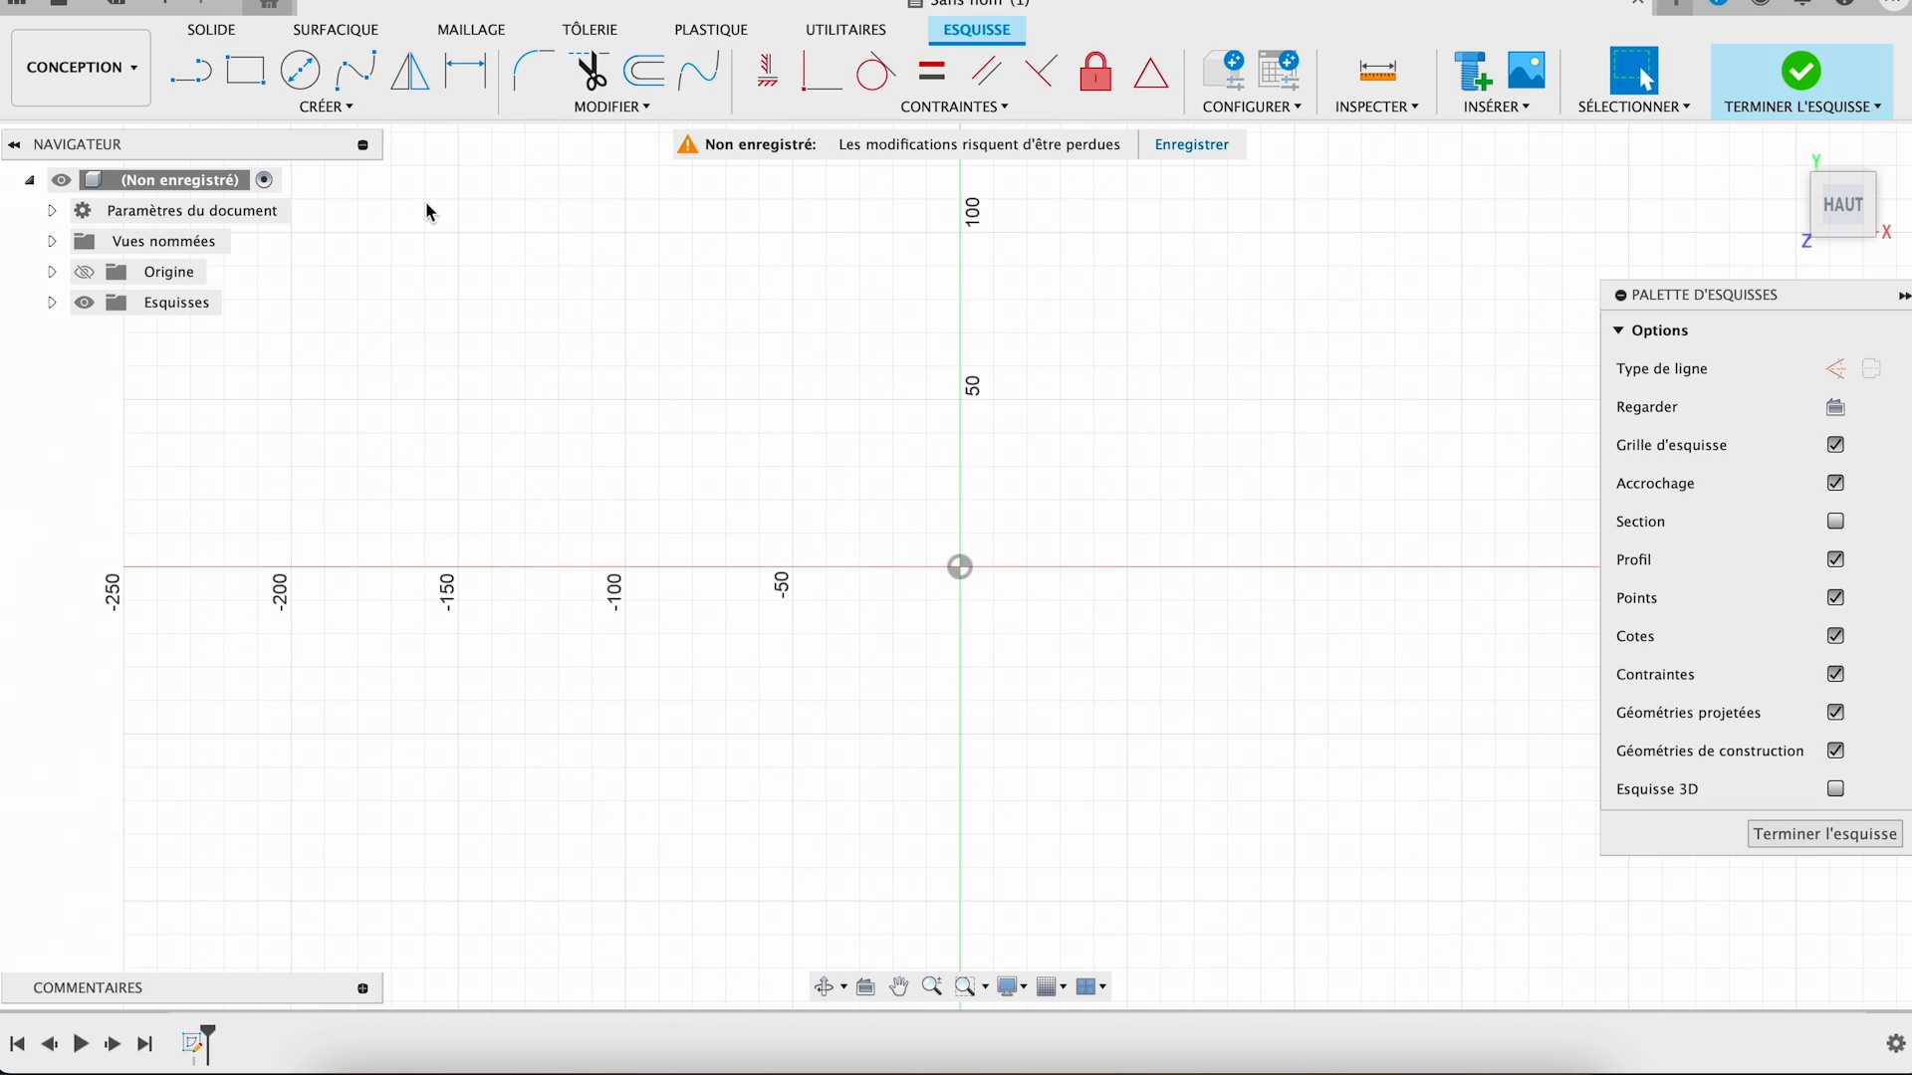
click(349, 118)
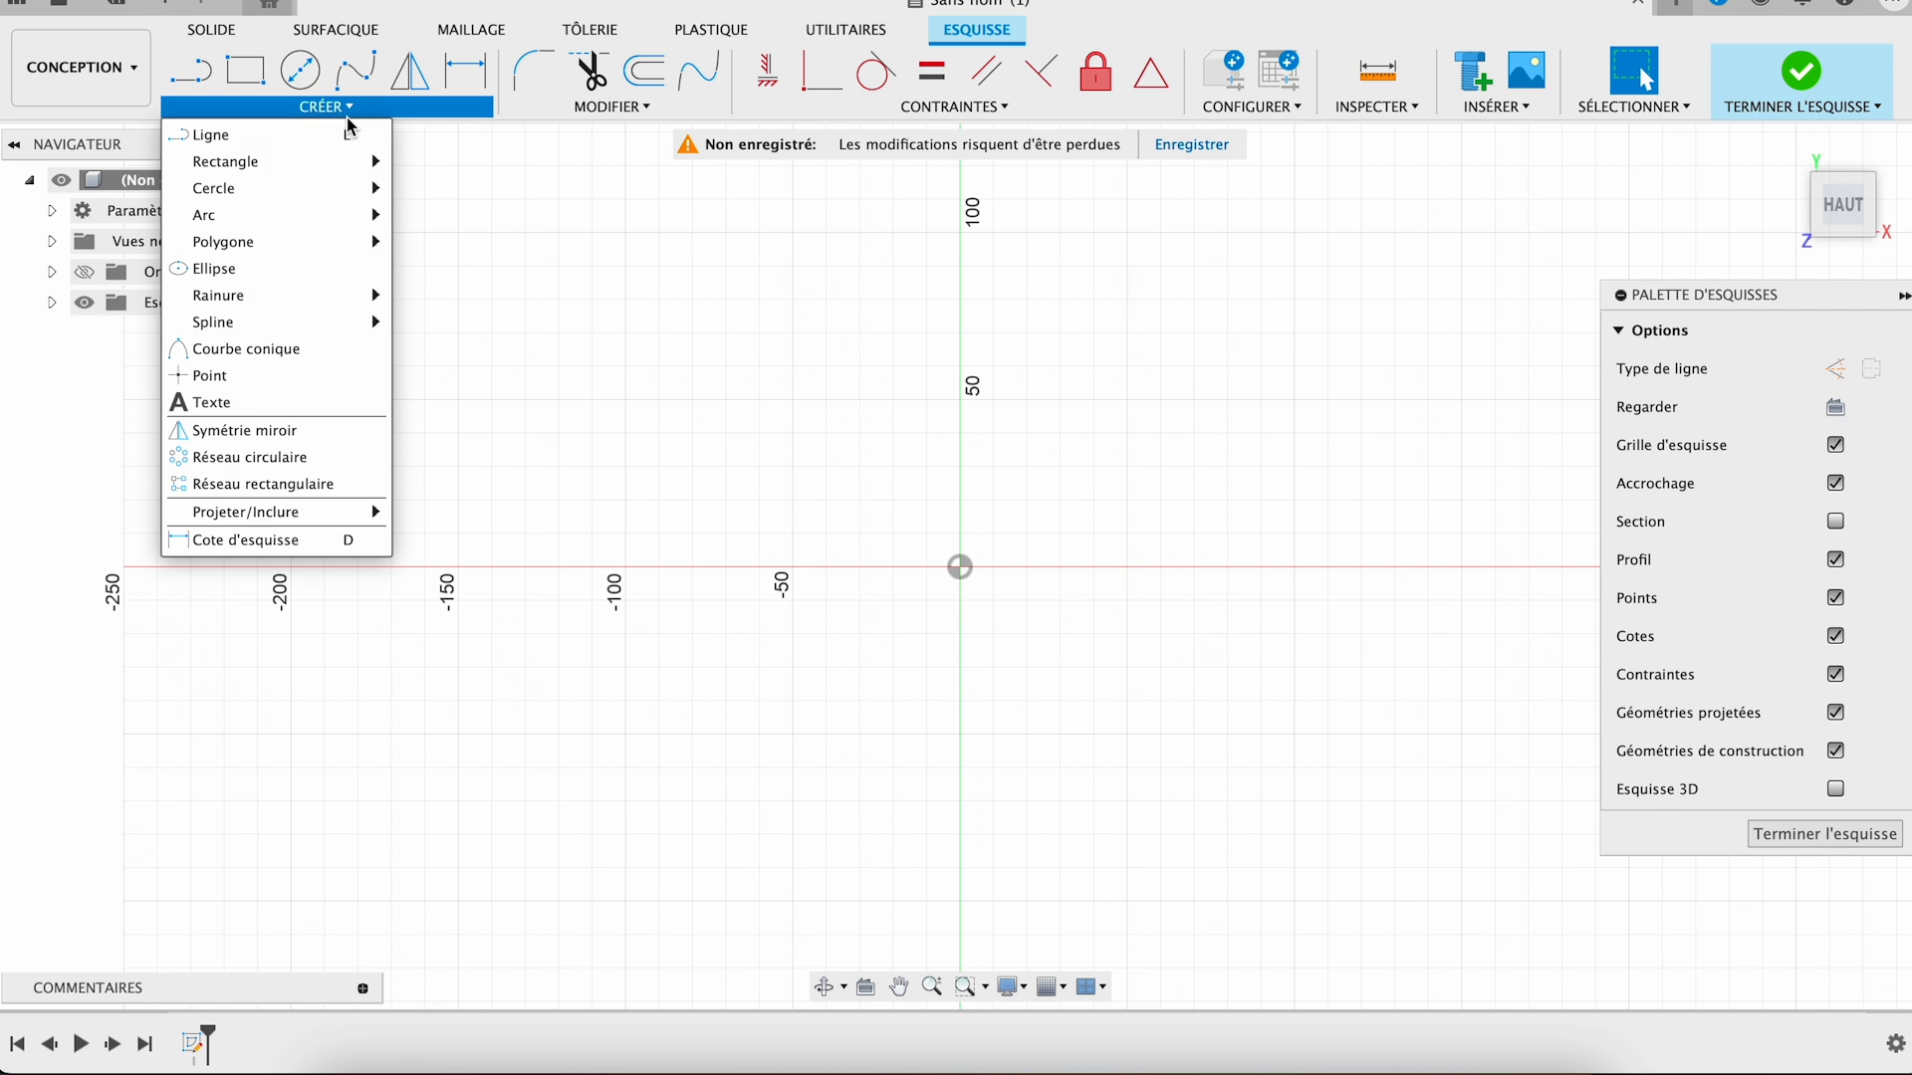
mouse_move(363, 163)
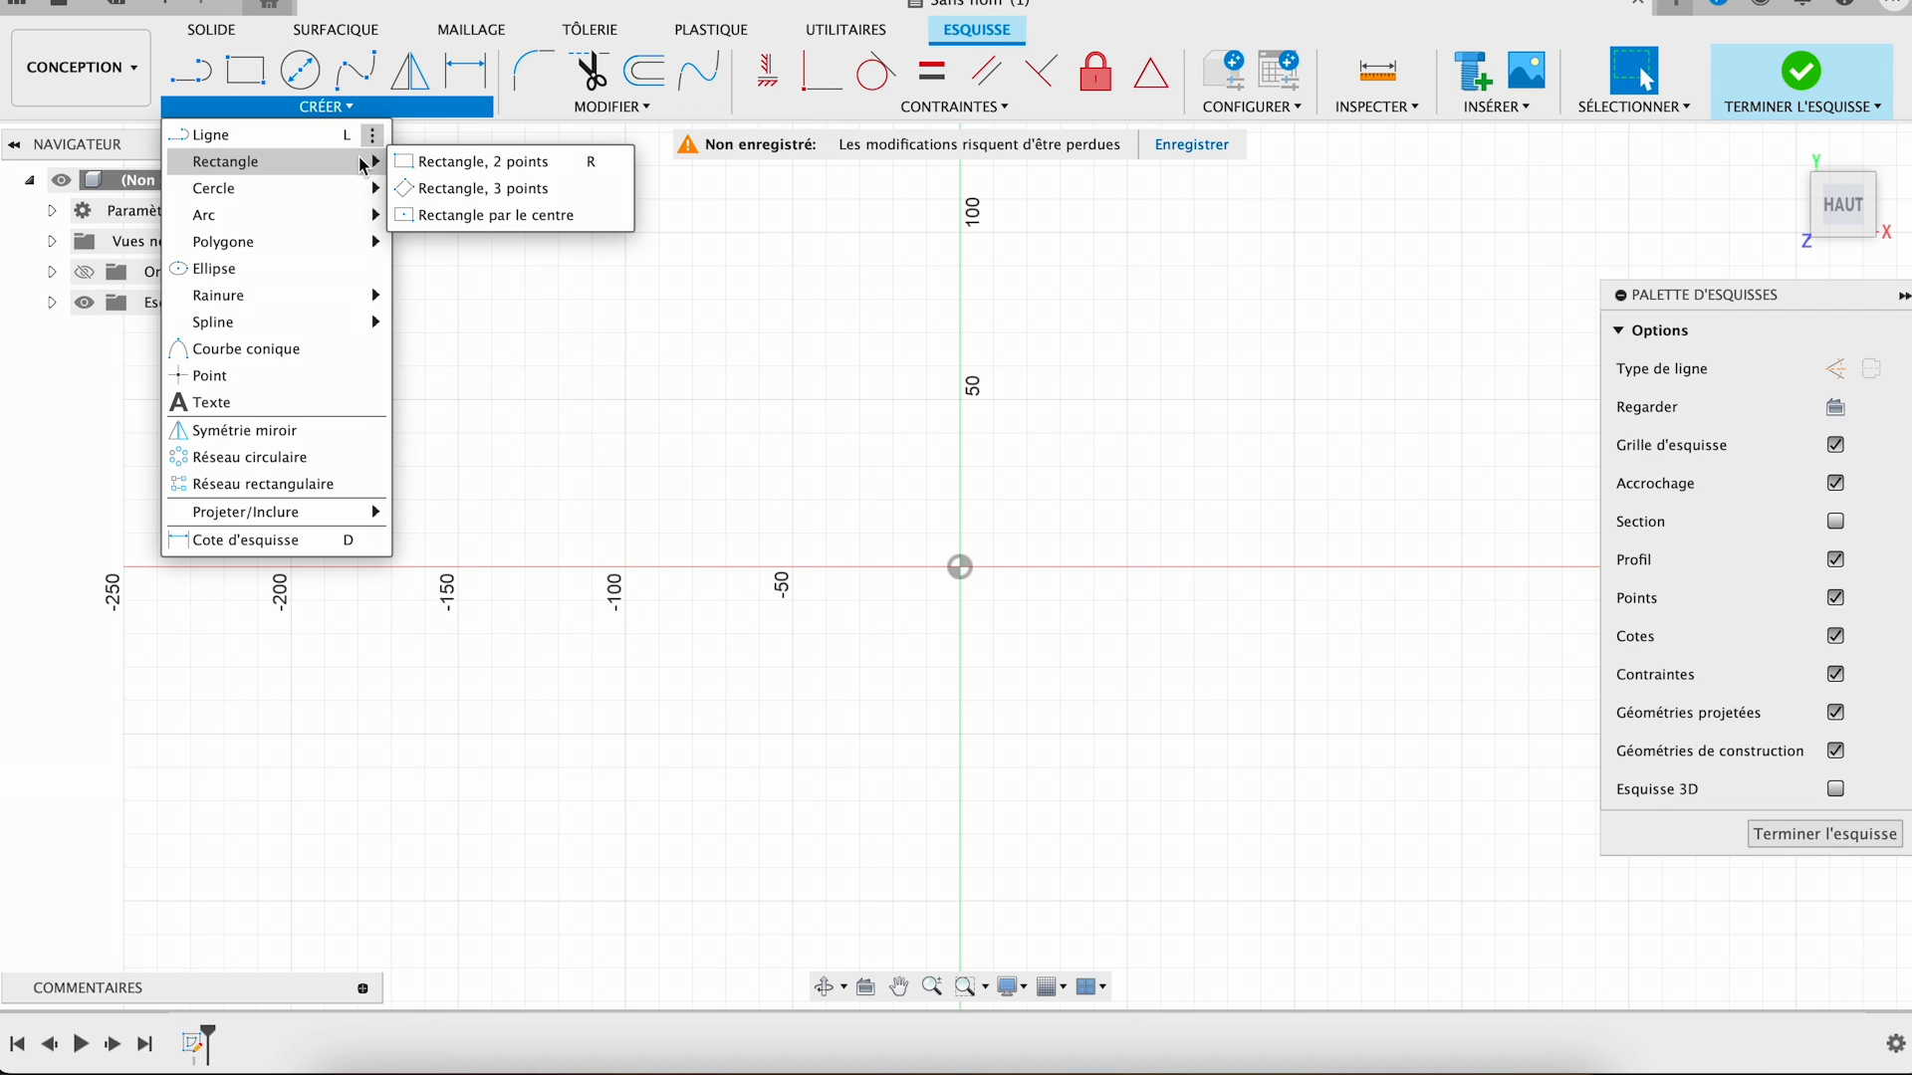
click(528, 215)
click(958, 566)
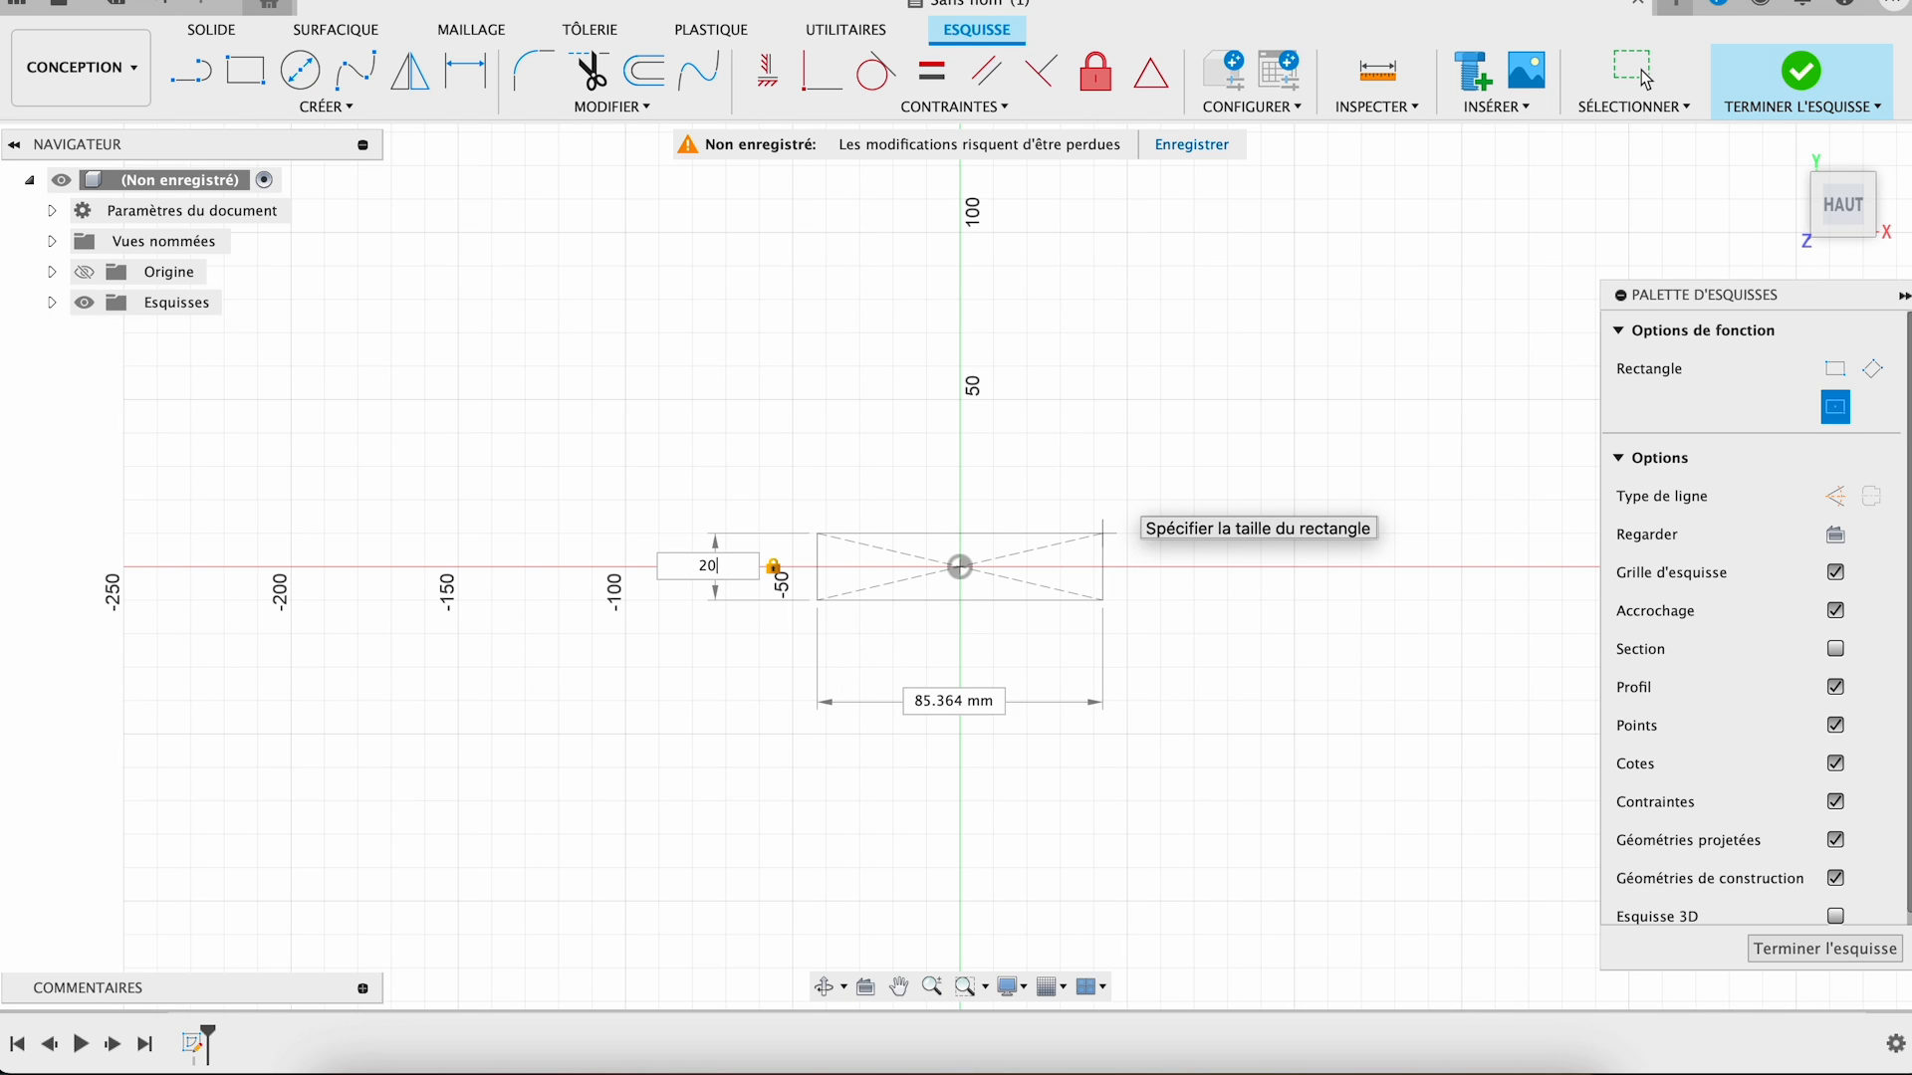
key(Tab)
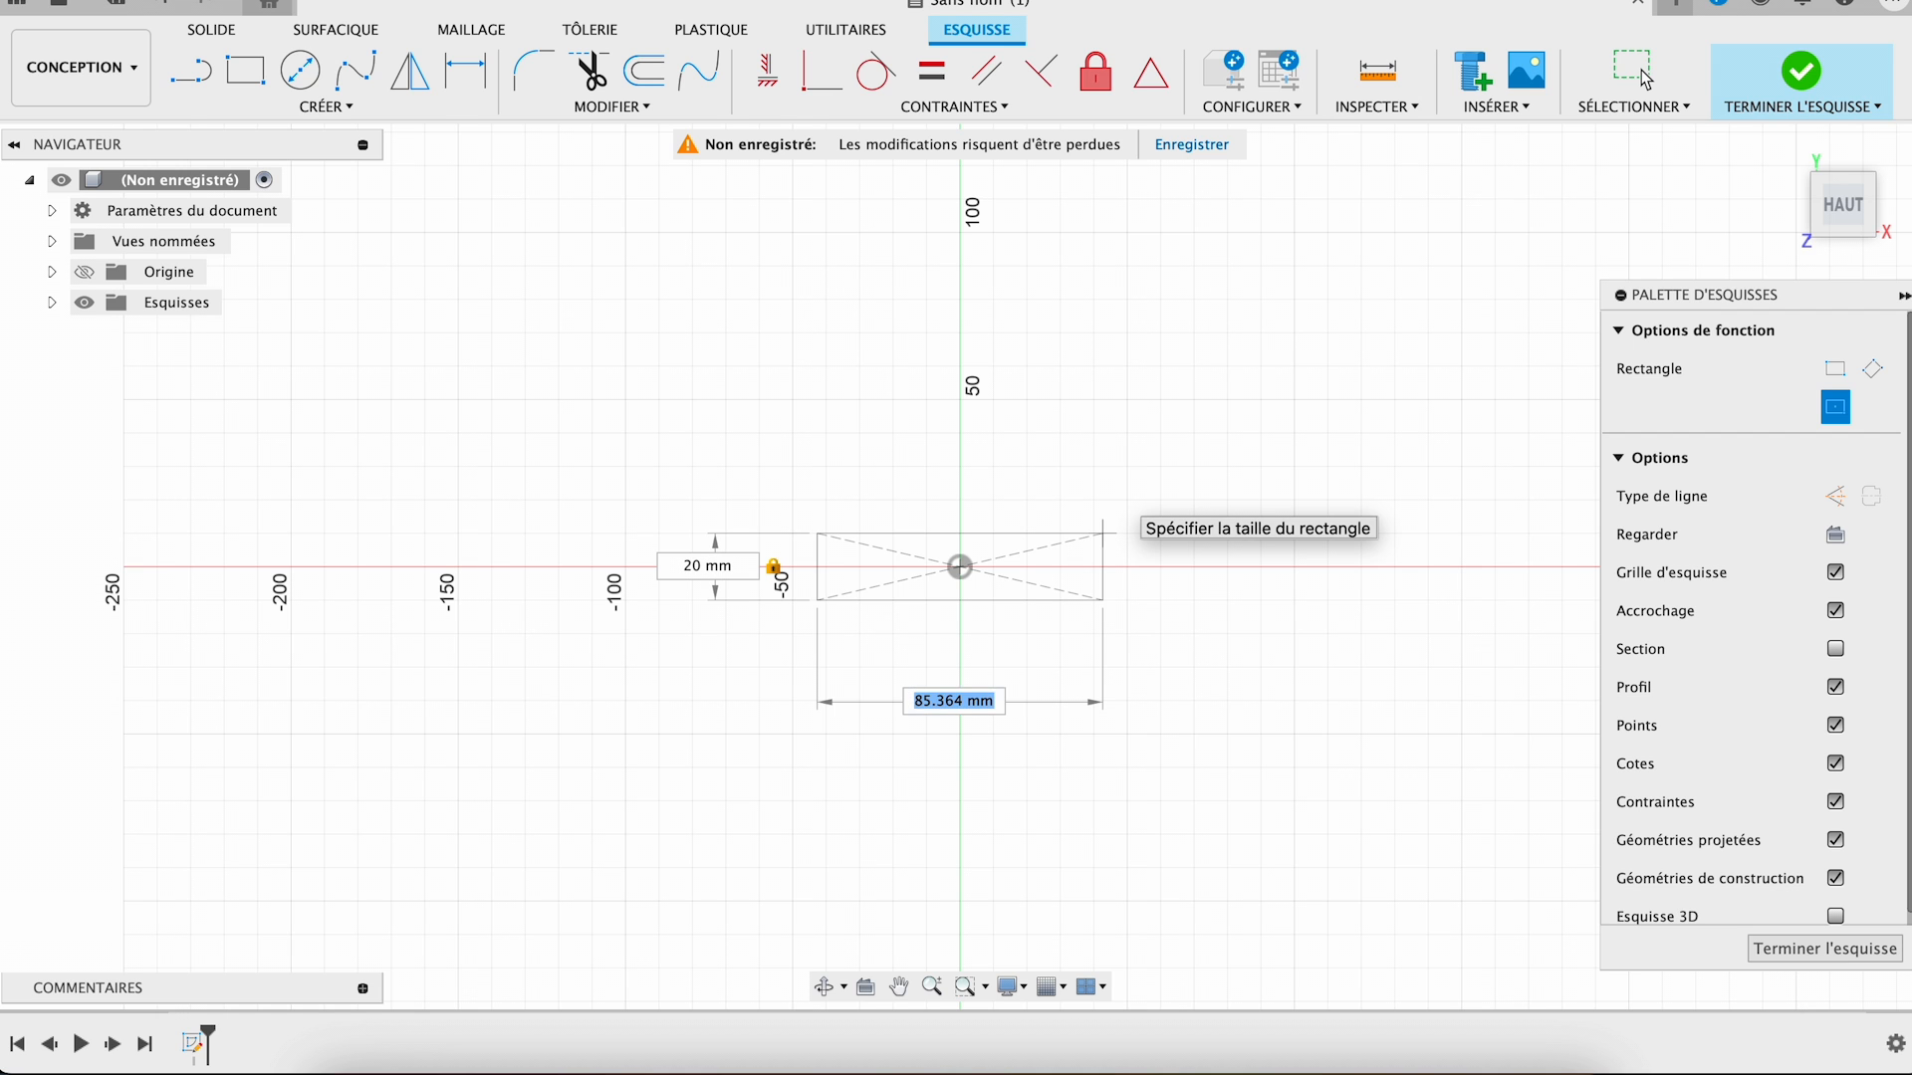
text(20)
key(Return)
click(1641, 70)
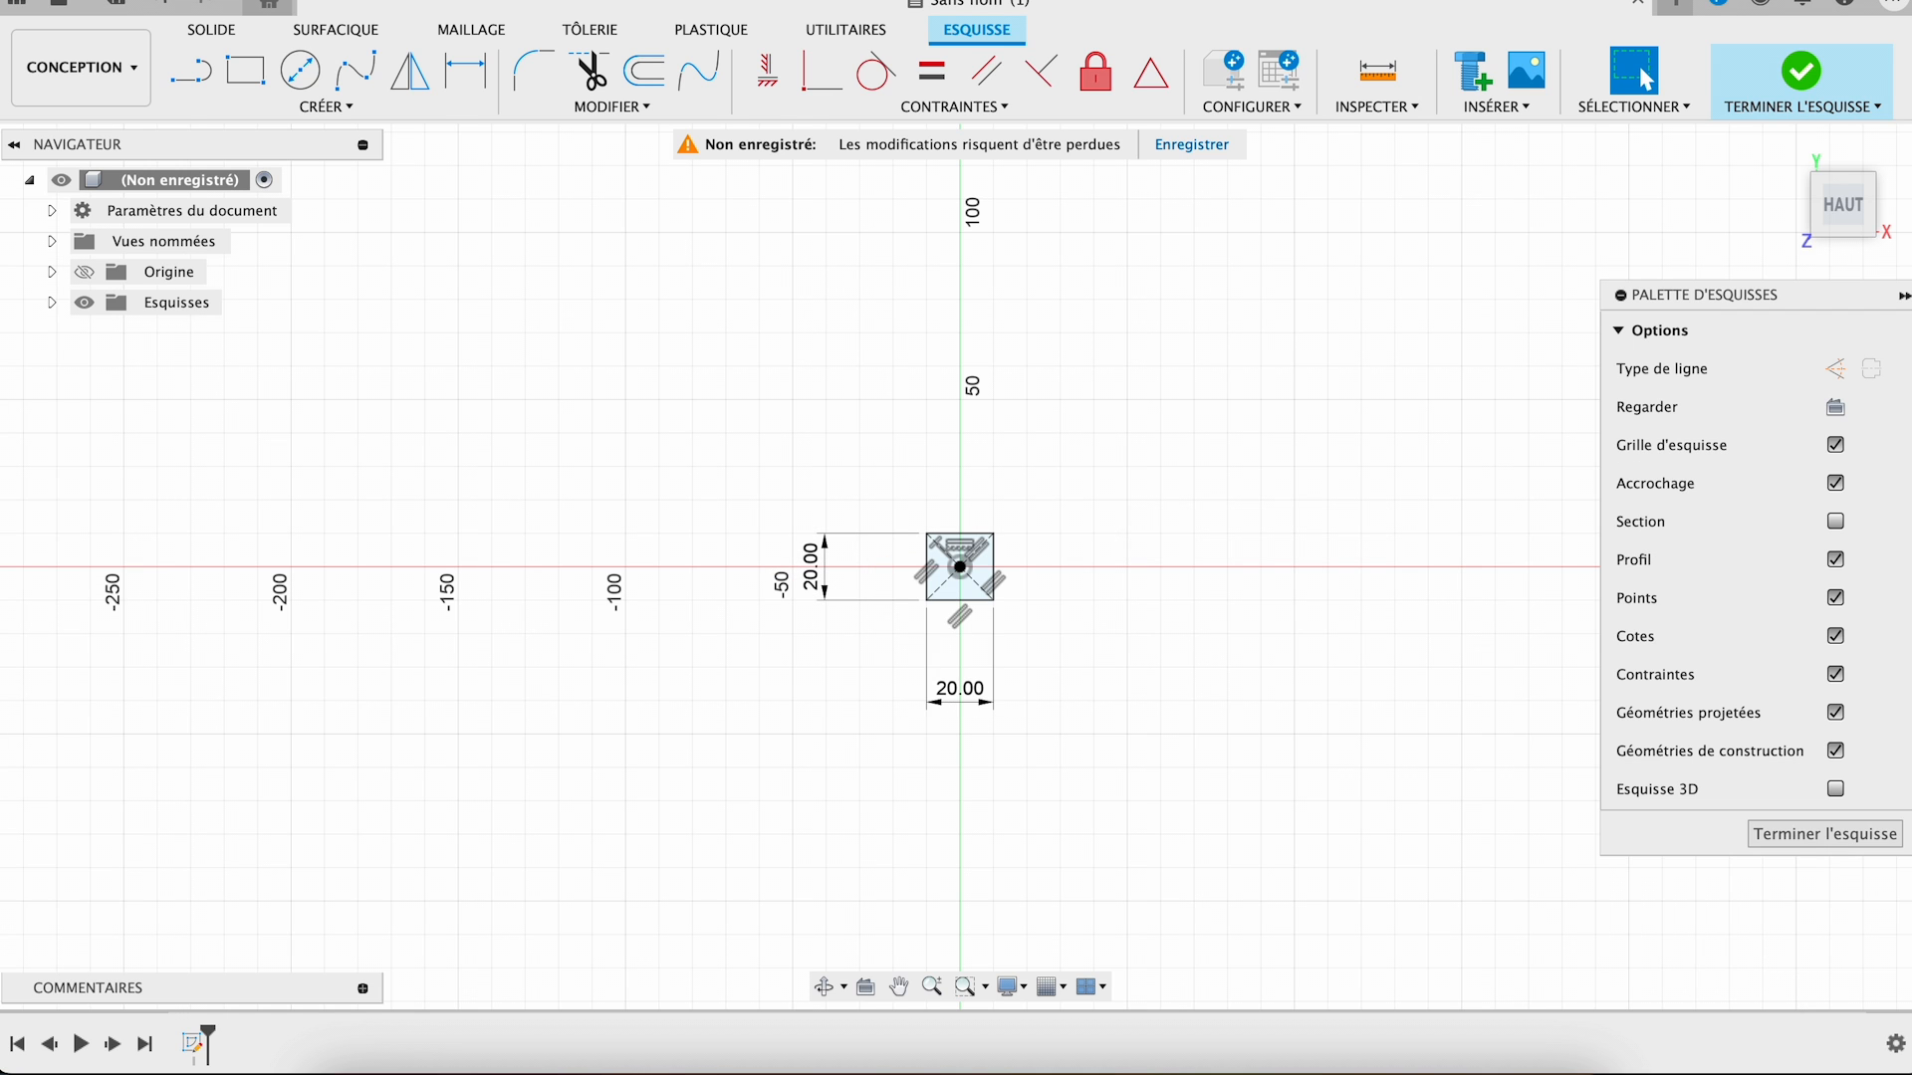
- Draw a 15 mm diameter circle centred on the origin inside the square
scroll(997, 597, up, 5)
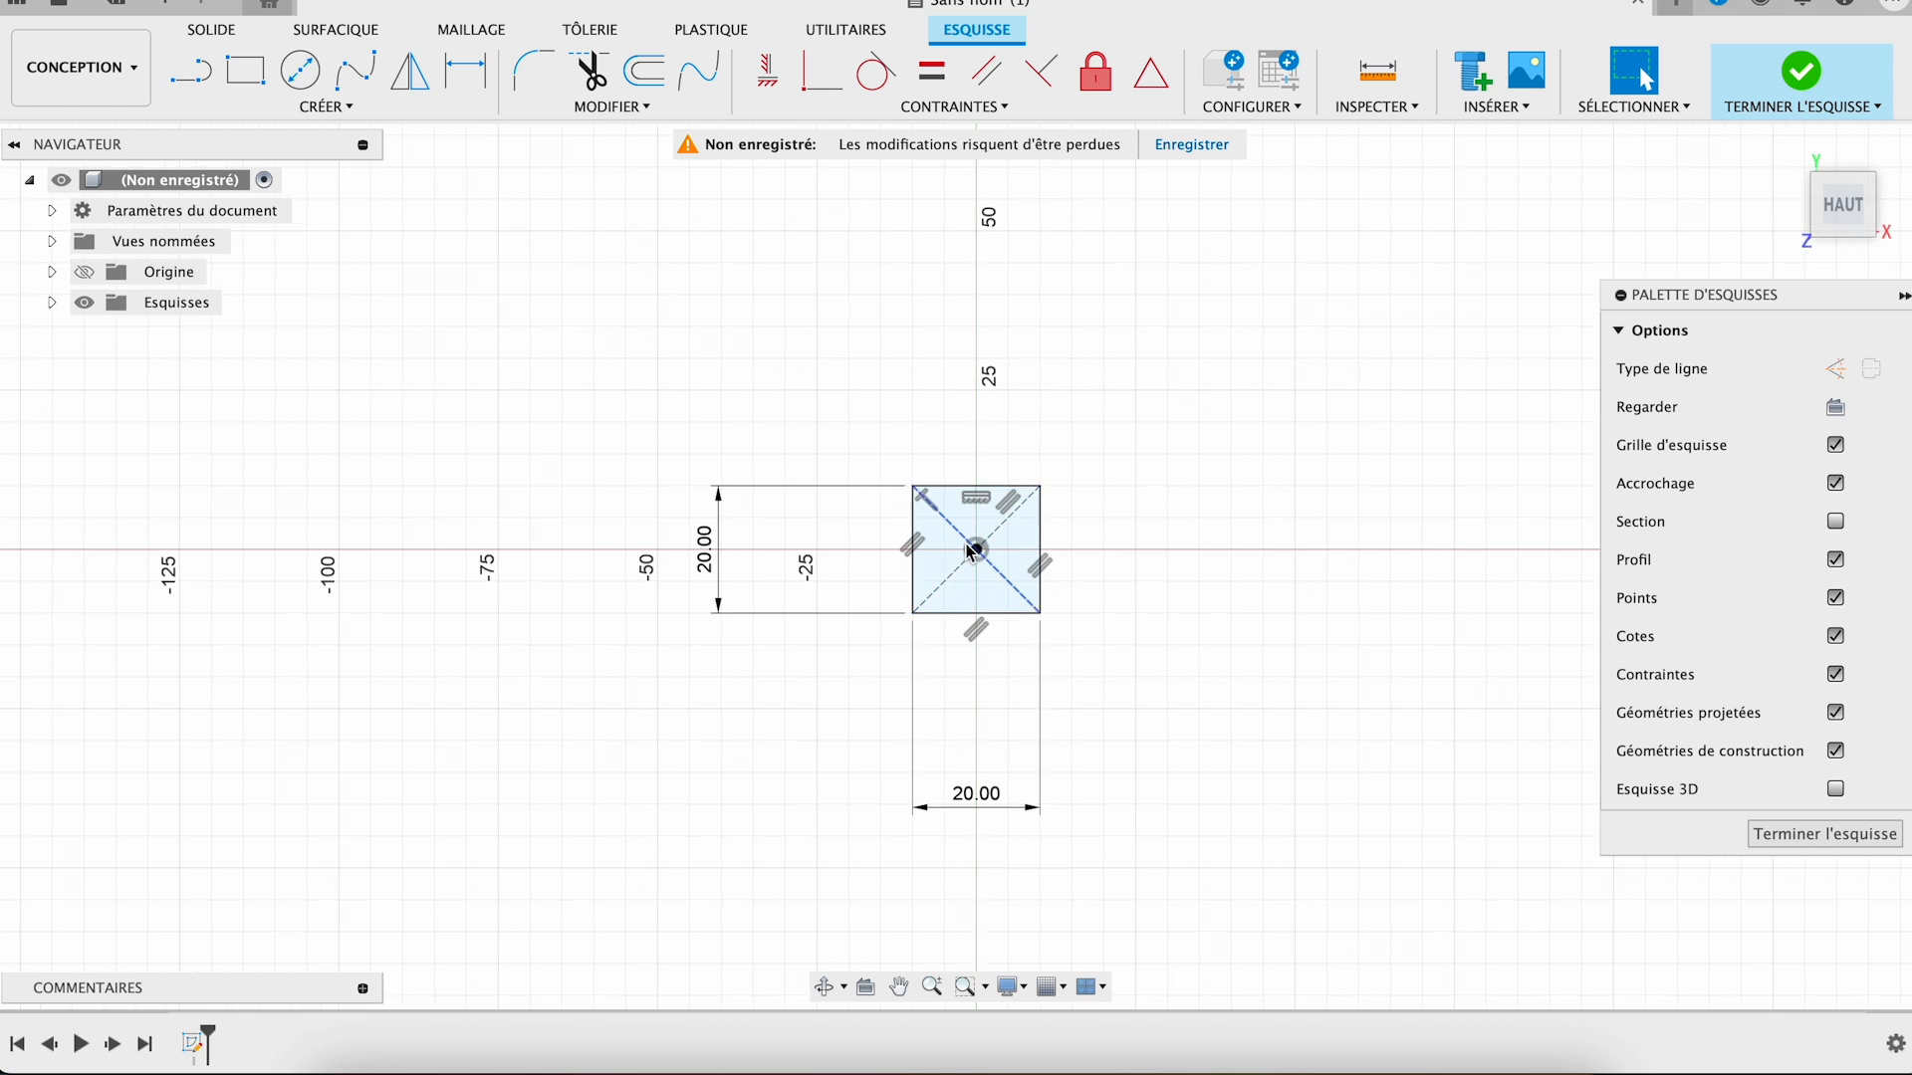
scroll(980, 550, up, 3)
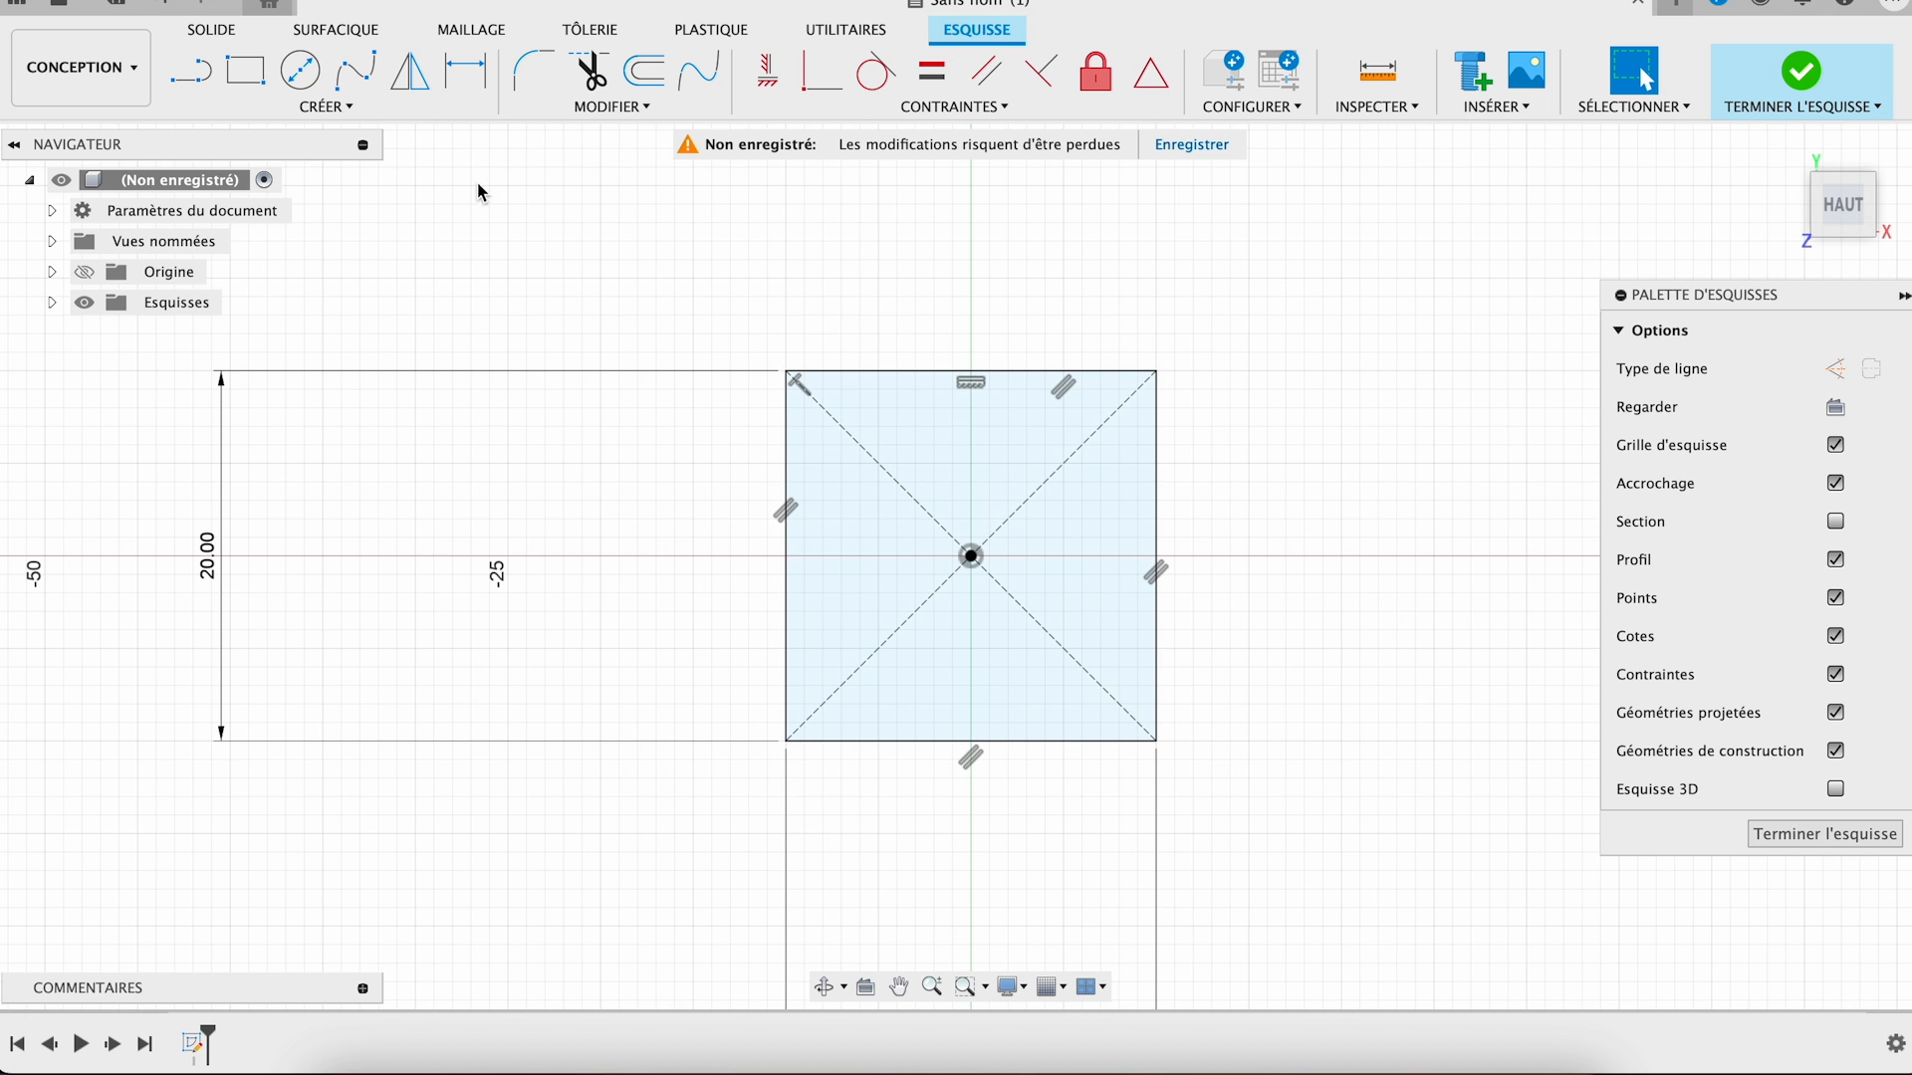
click(301, 72)
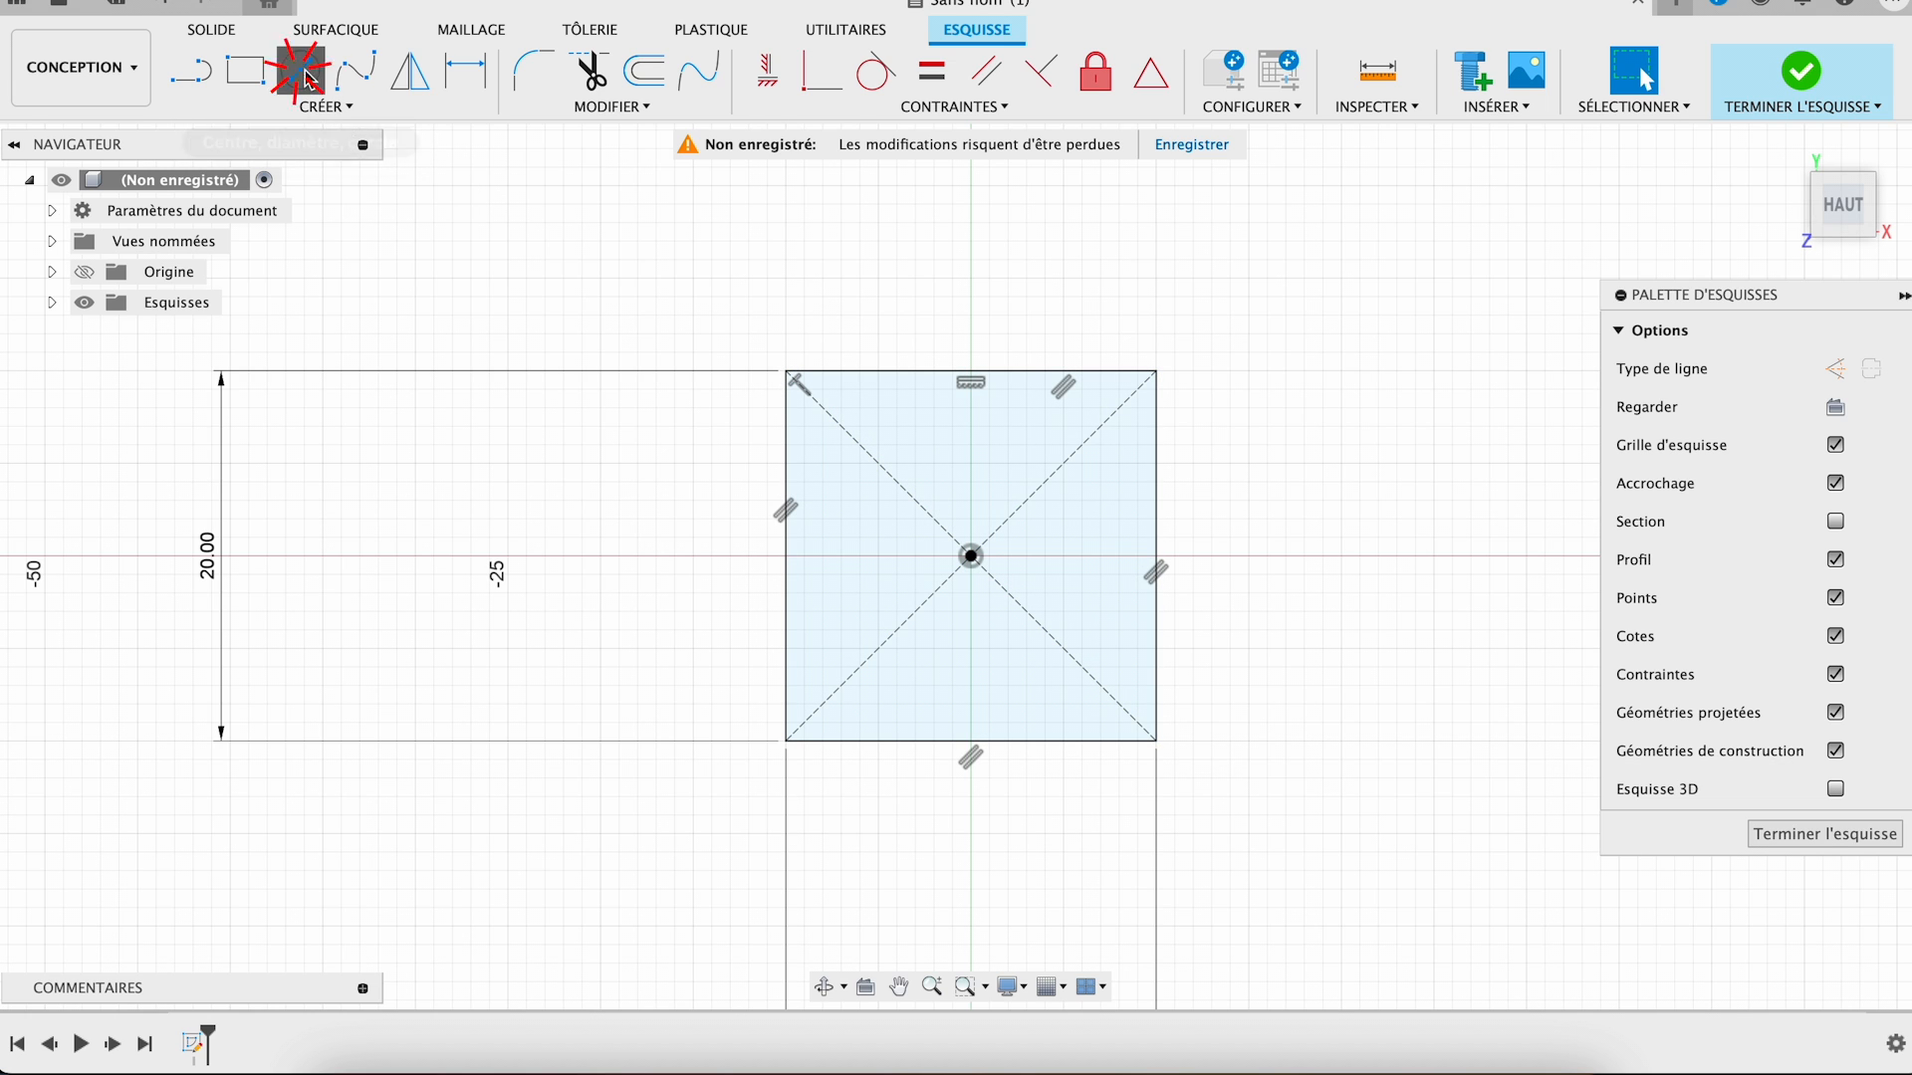
click(973, 558)
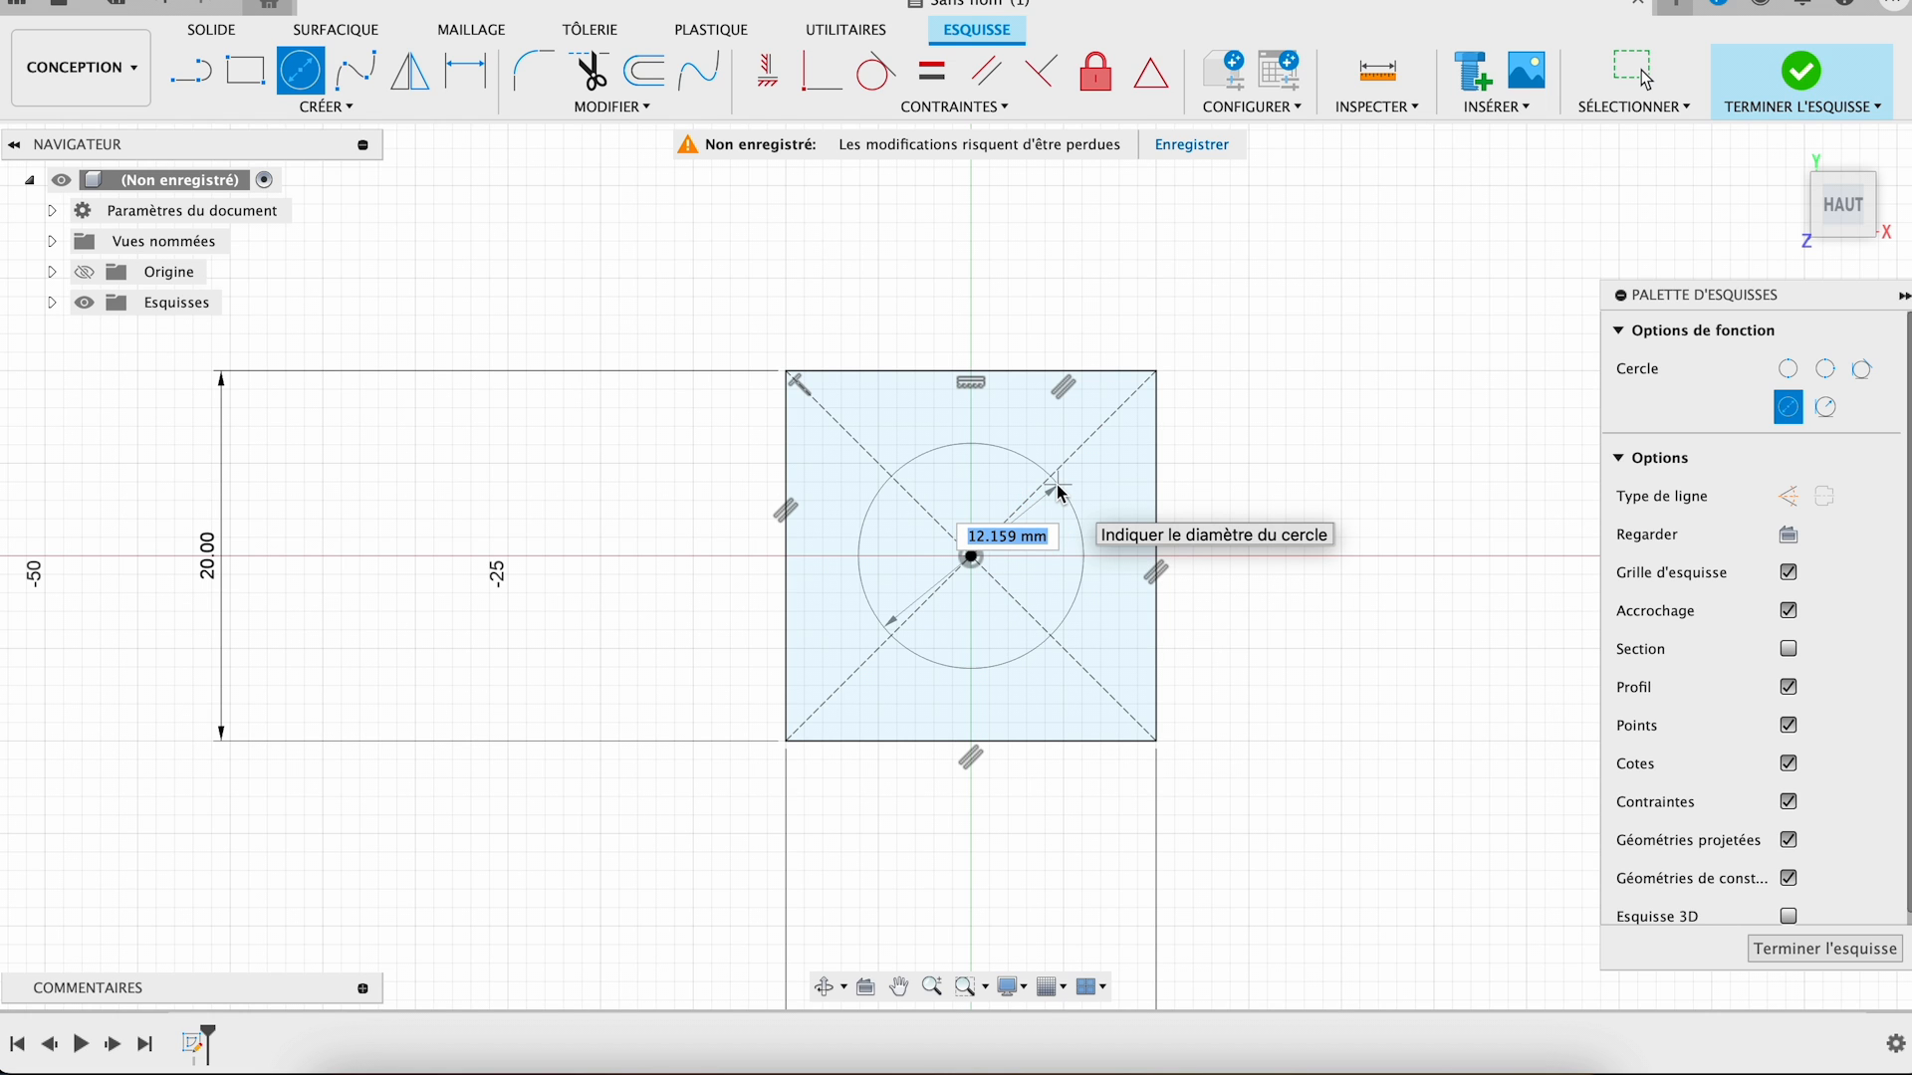
text(15)
key(Return)
key(Escape)
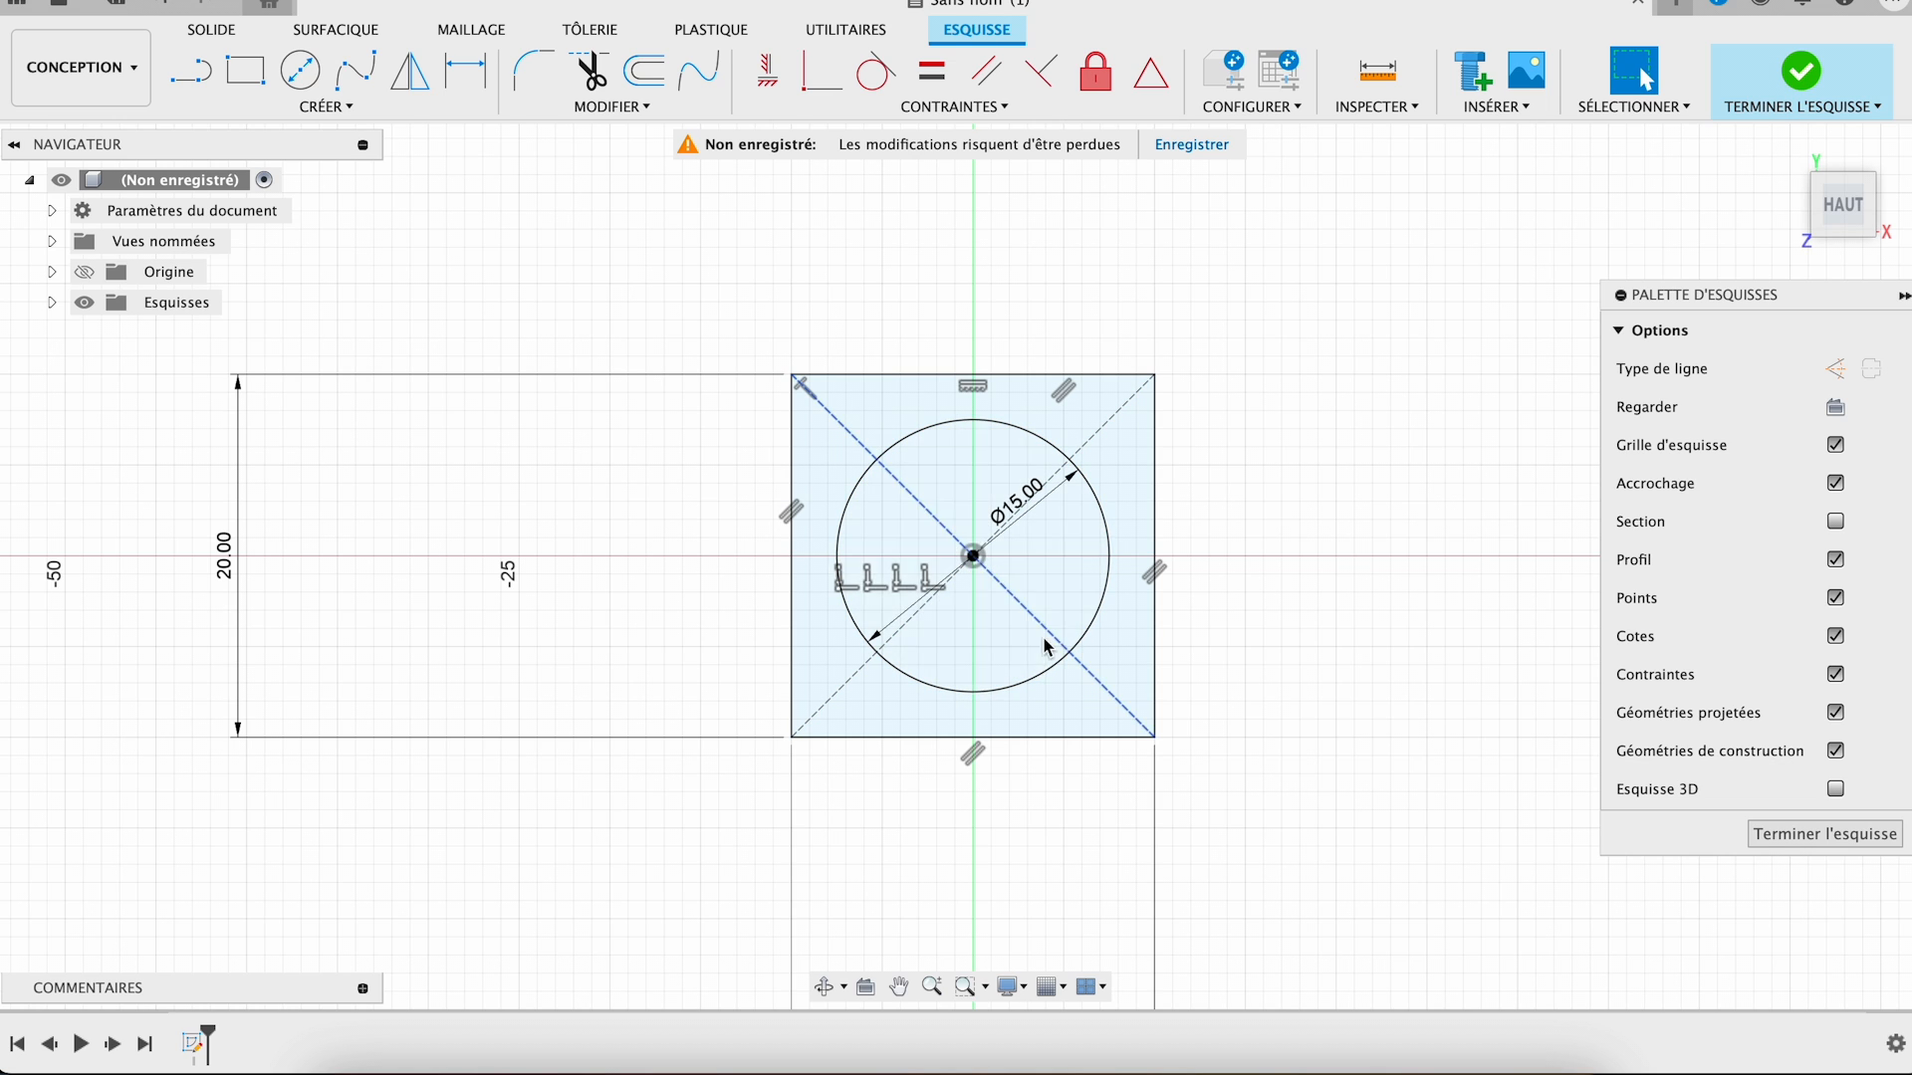
- Draw two horizontal lines across the full width of the square, one above and one below the circle's centre
click(190, 70)
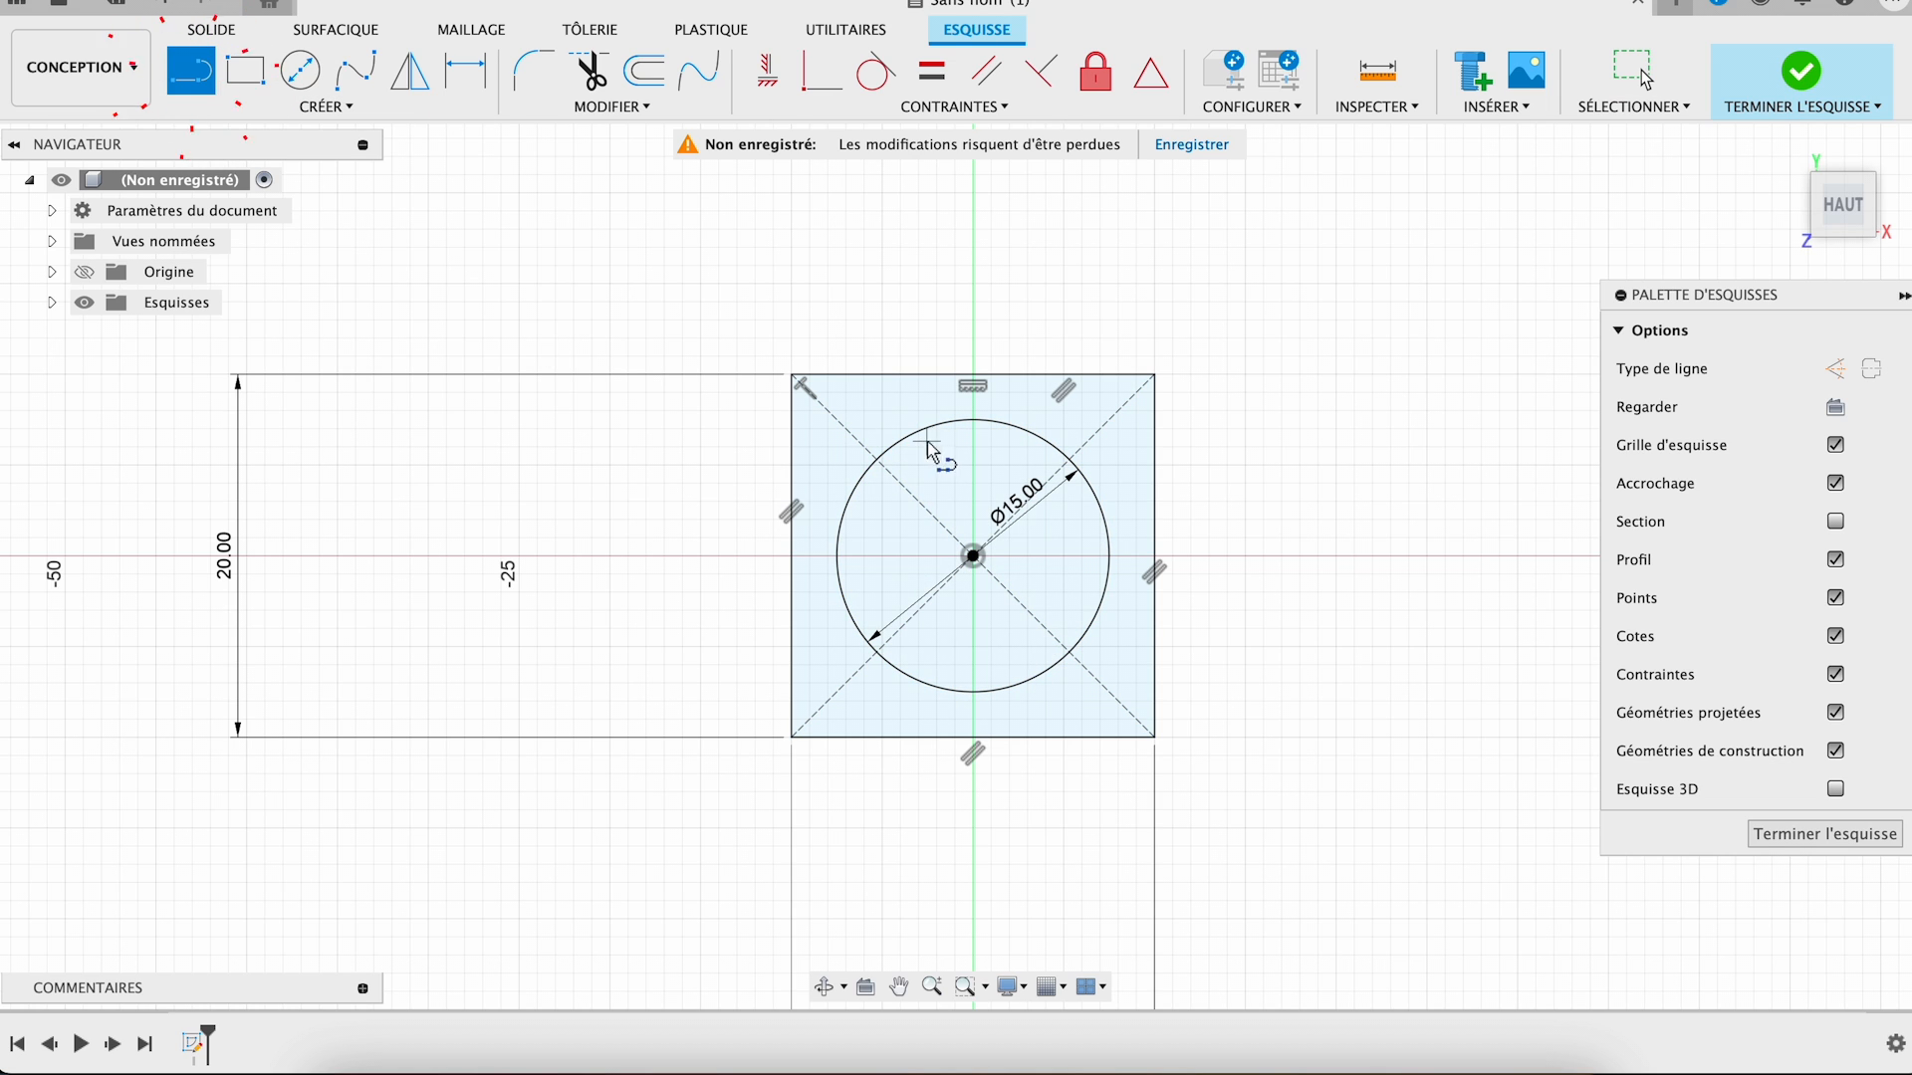
click(792, 485)
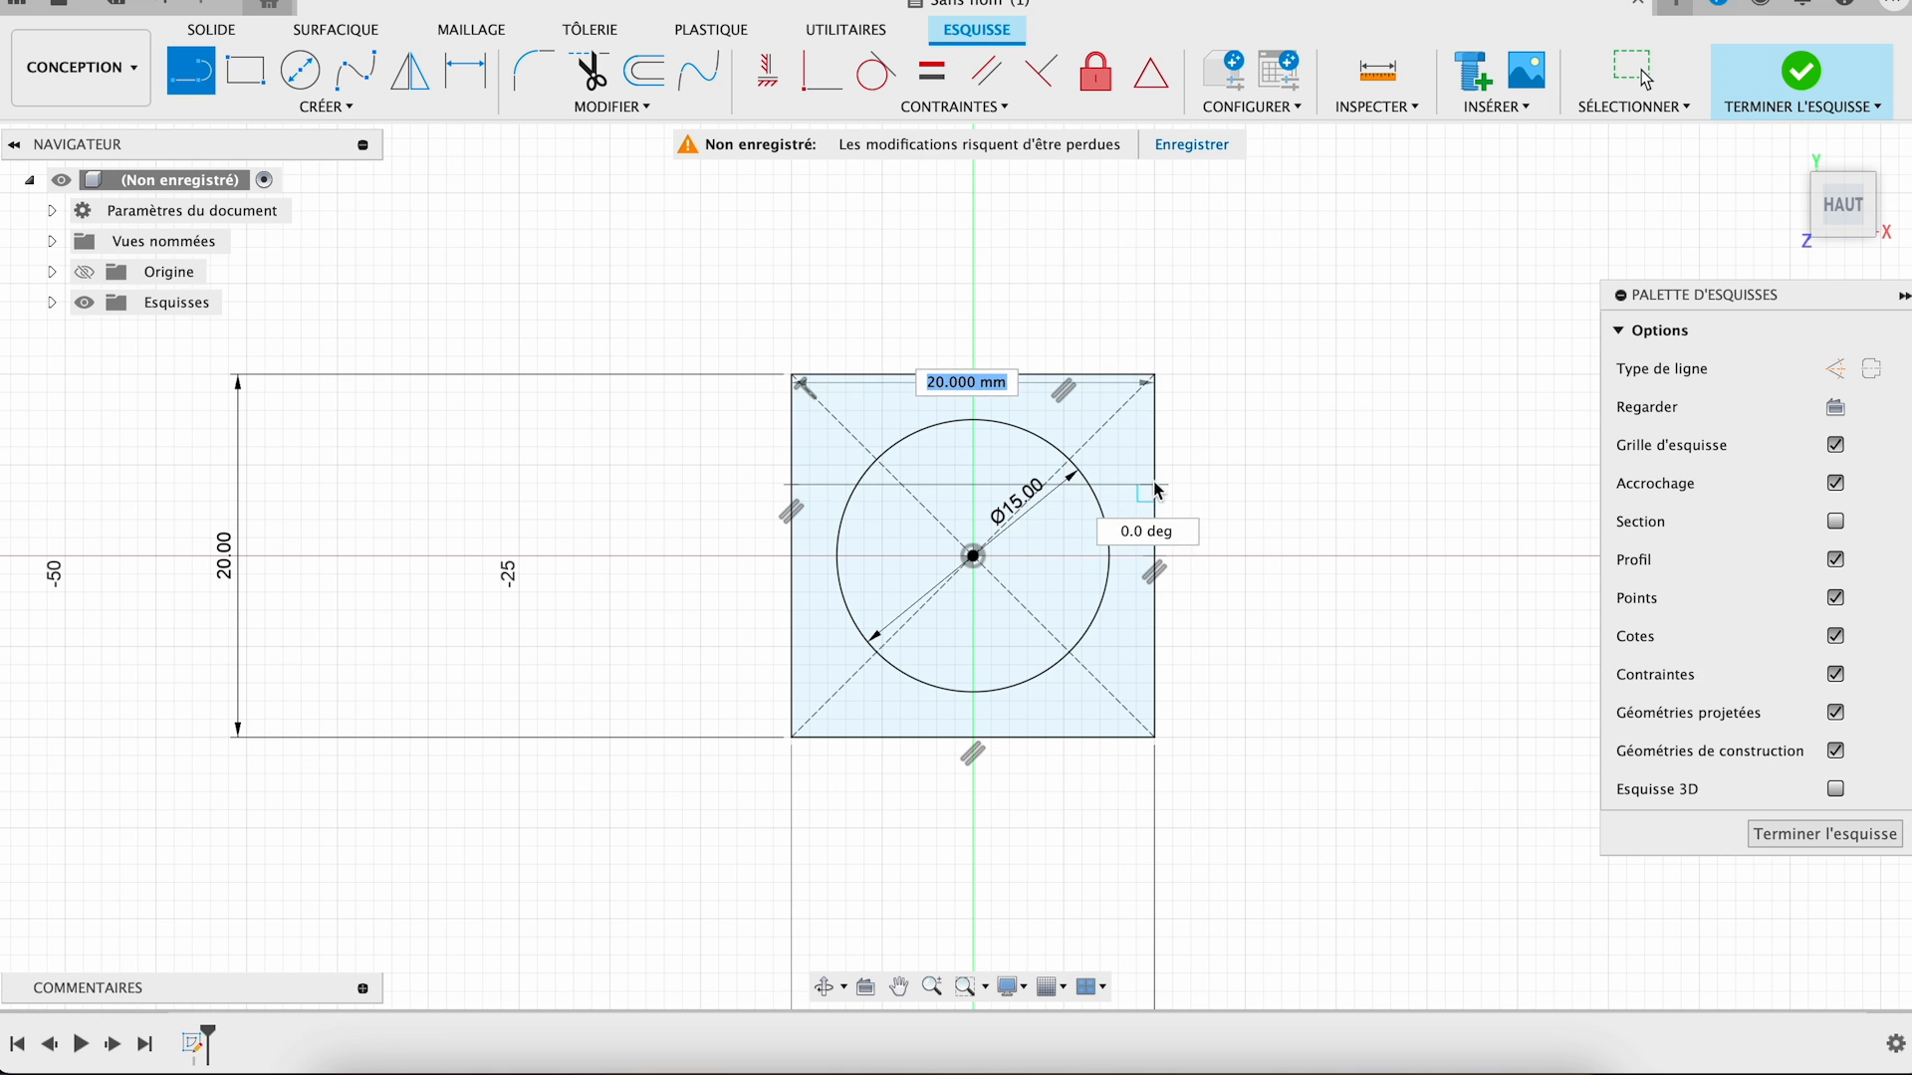
click(1155, 485)
click(1157, 652)
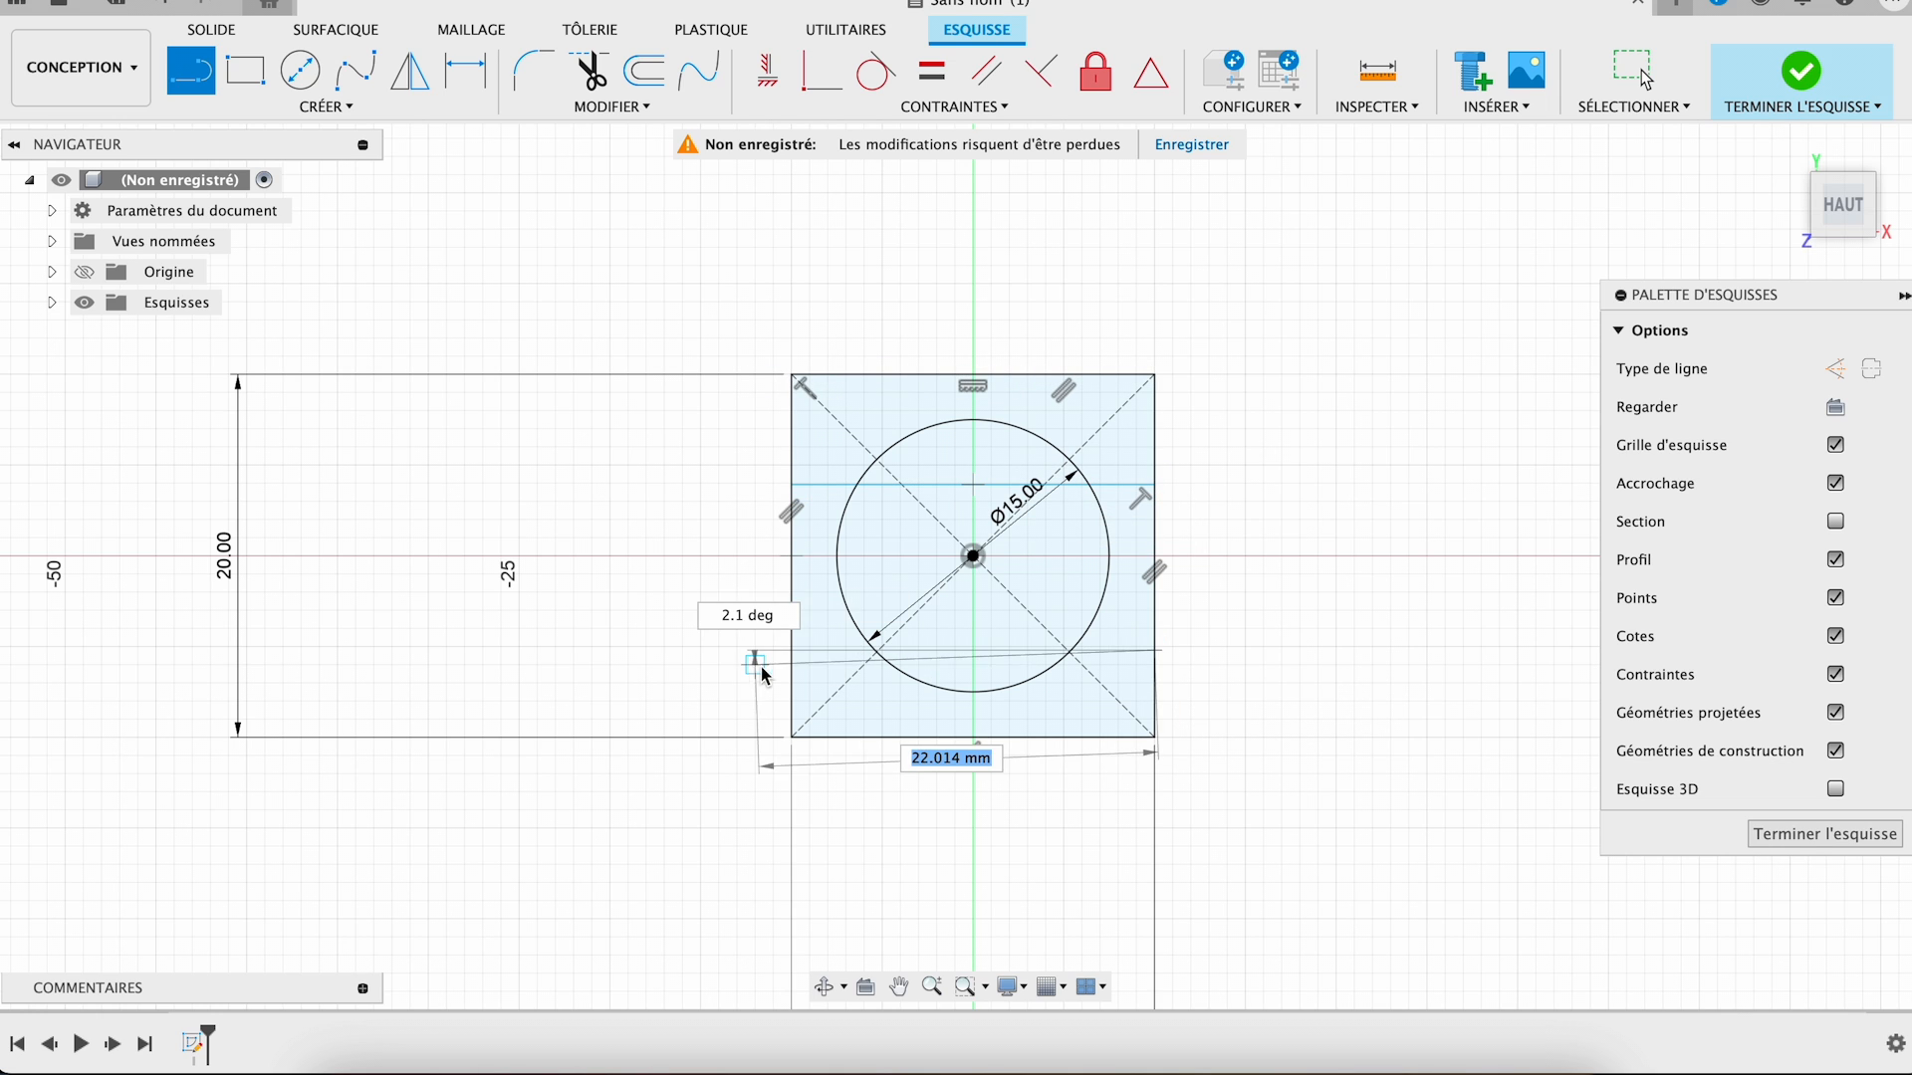
click(794, 652)
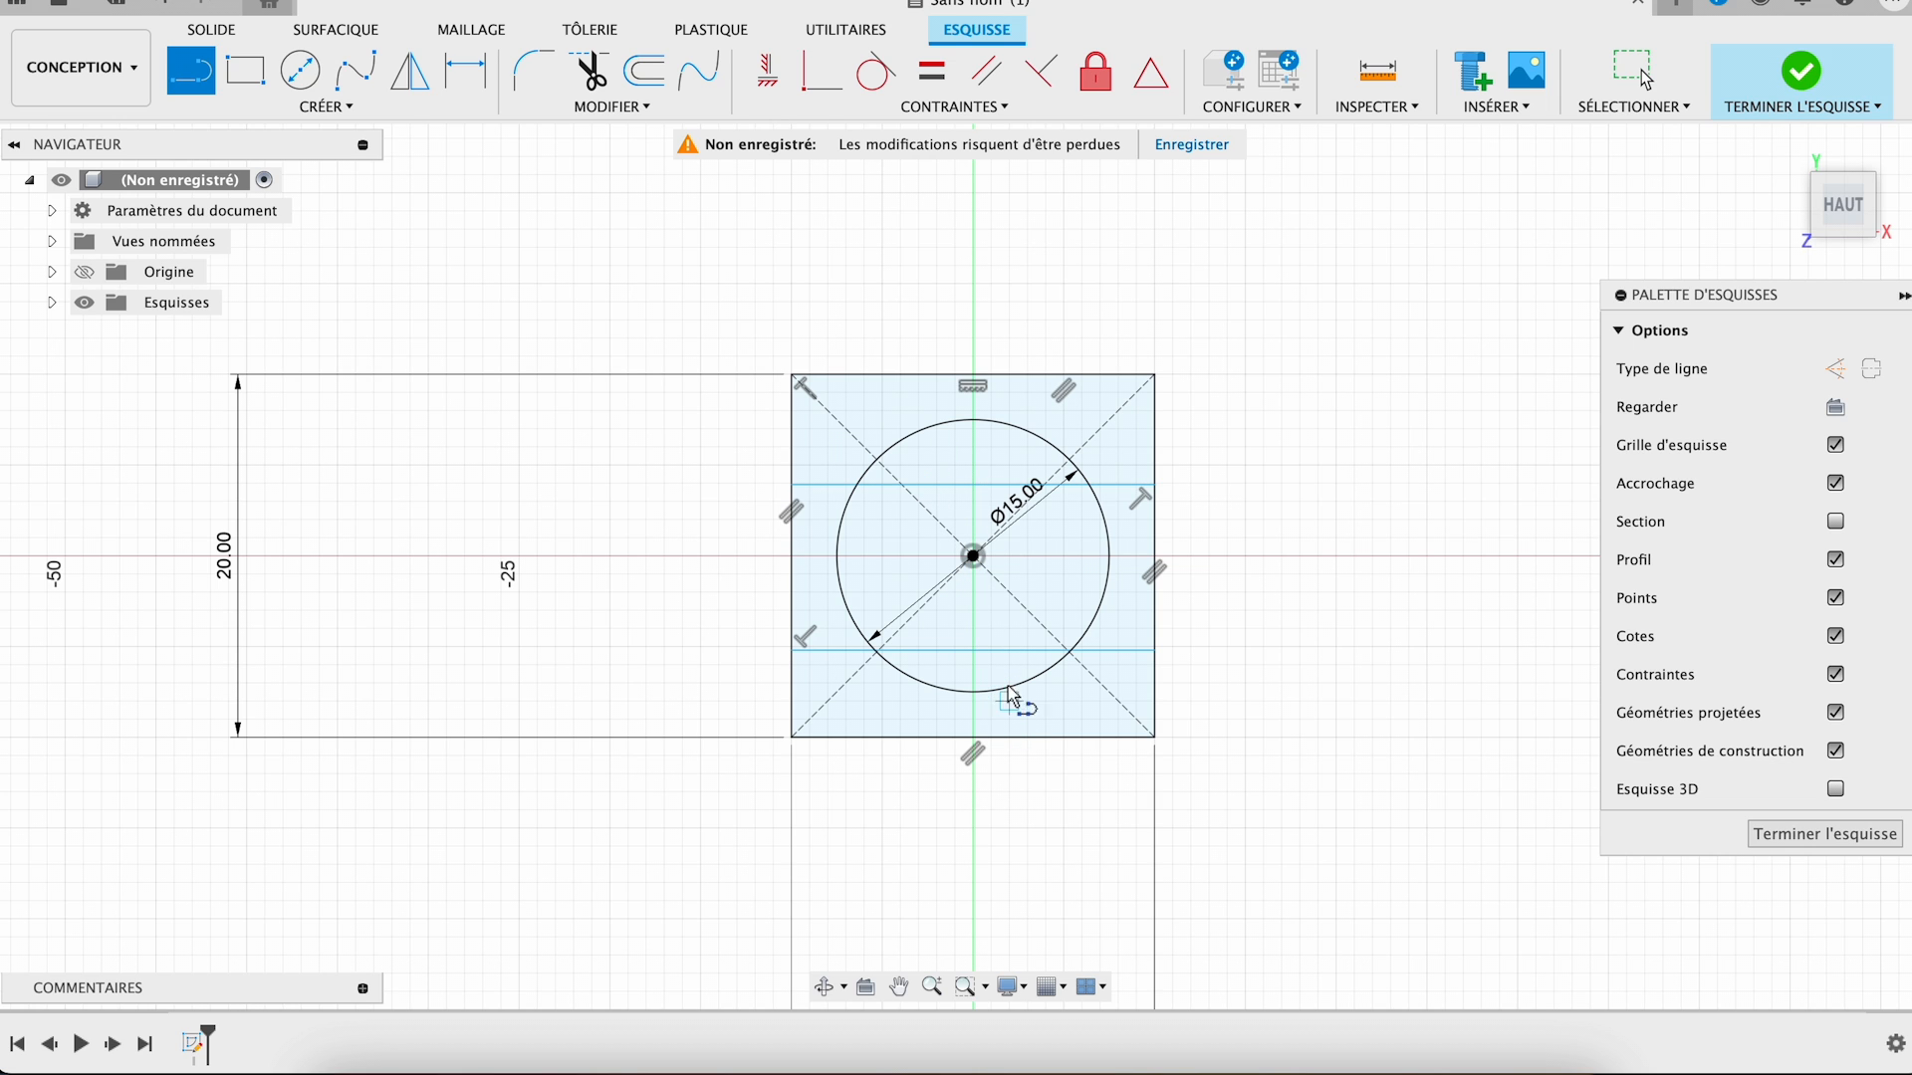
- Dimension the upper horizontal line 5 mm from the circle's centre
click(473, 71)
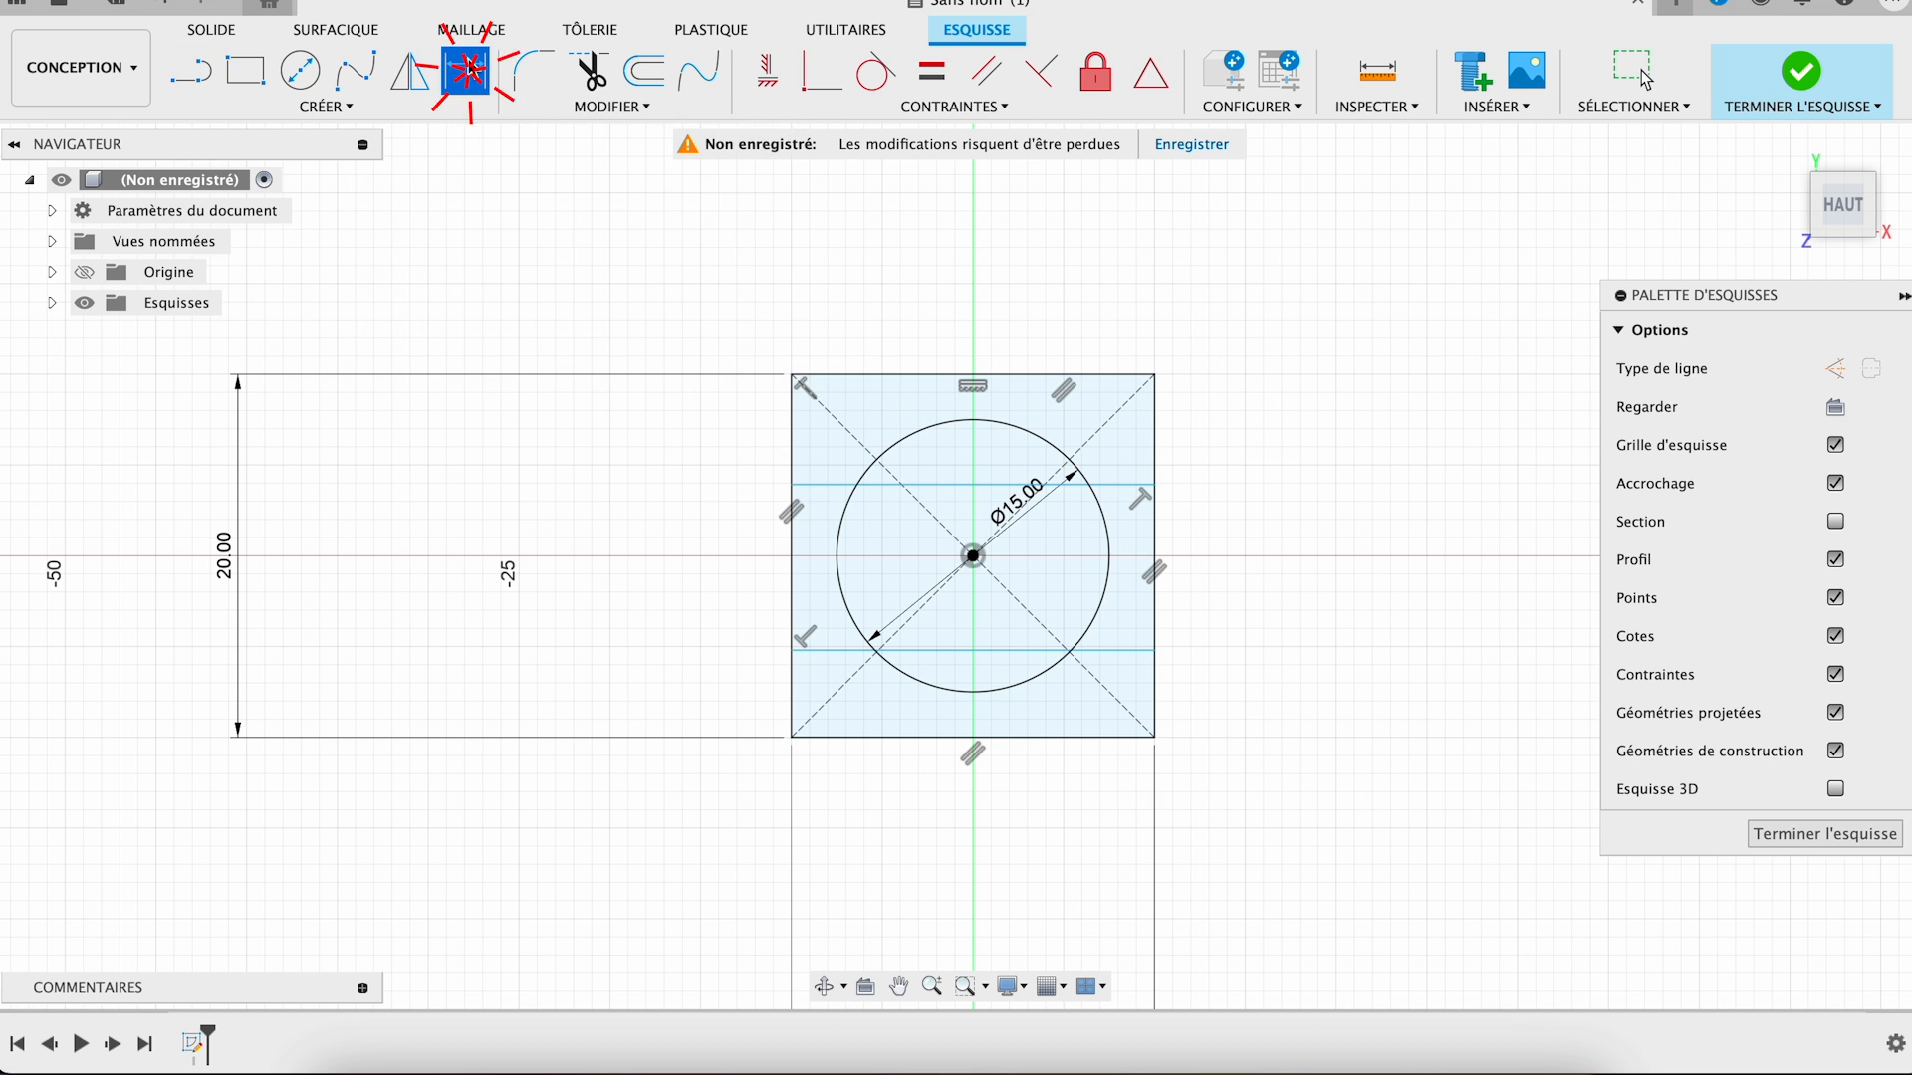
click(966, 486)
scroll(951, 578, up, 3)
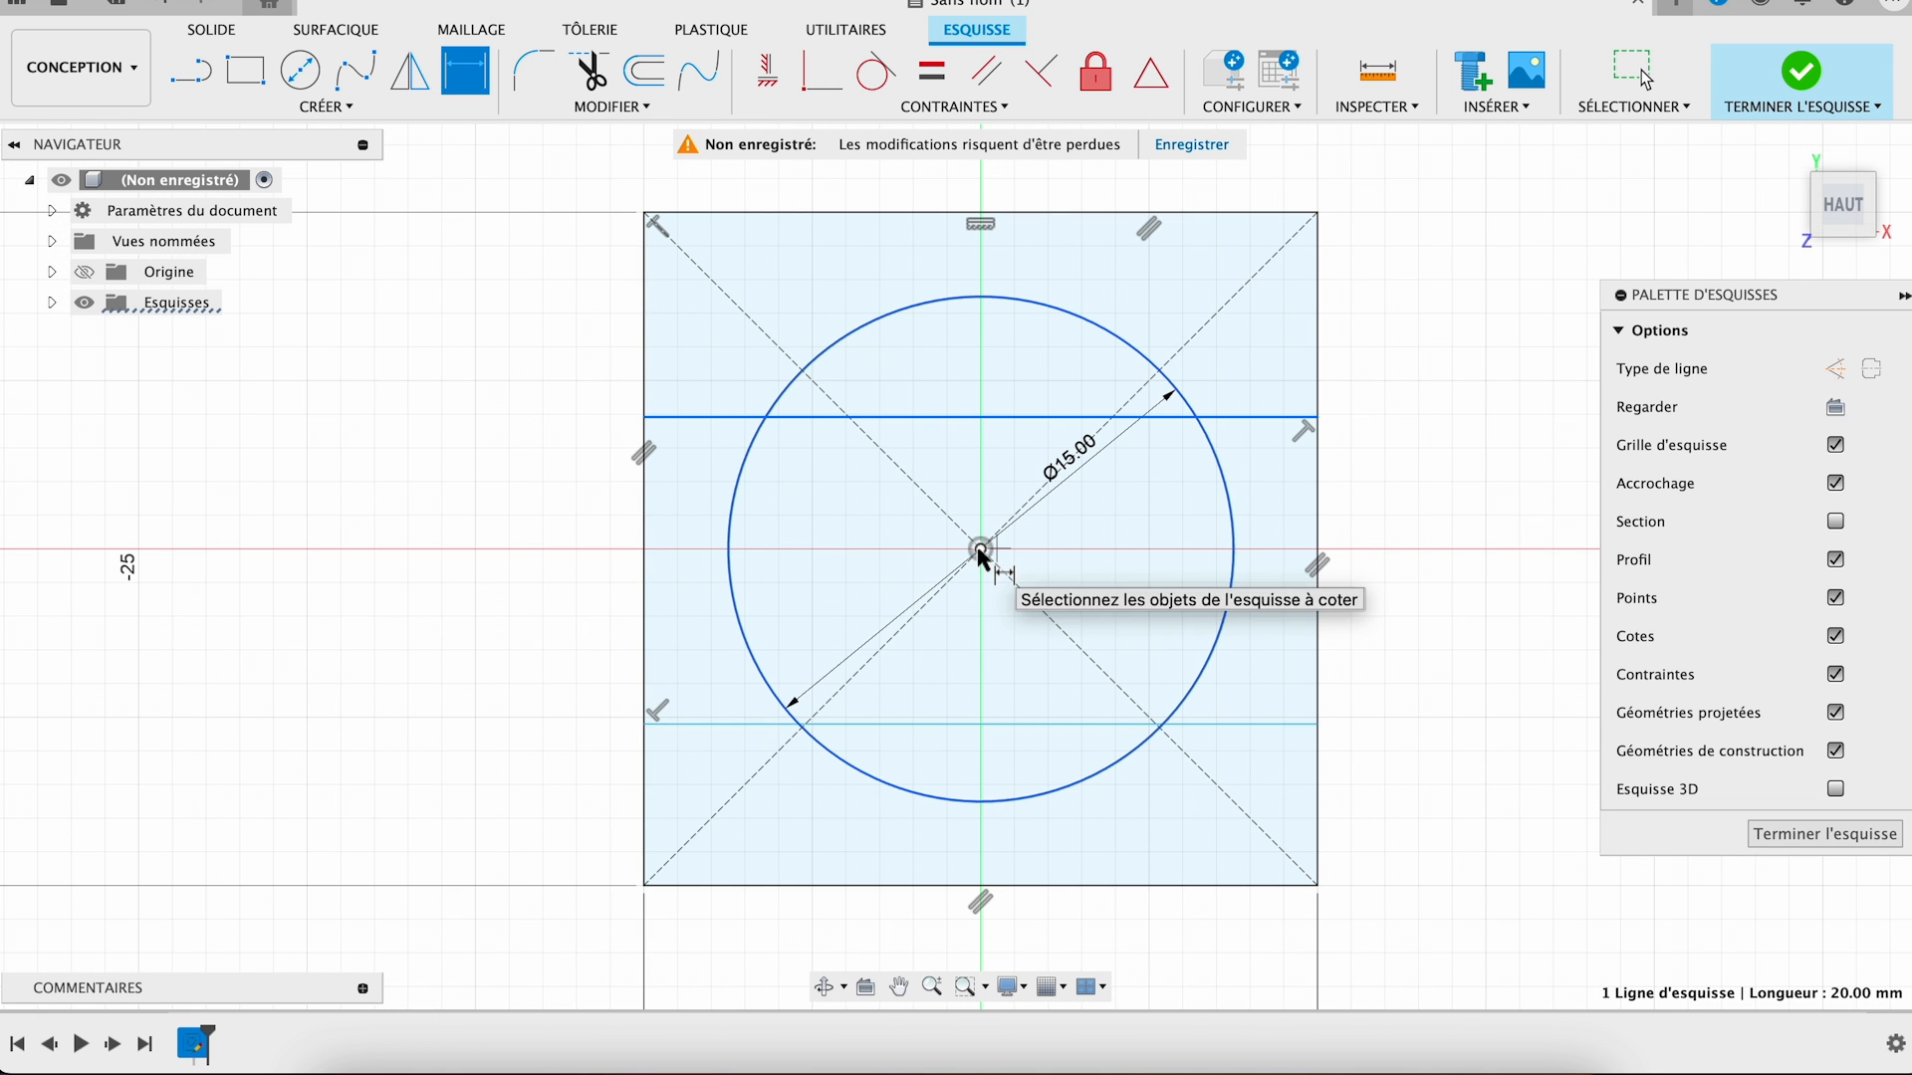
click(979, 550)
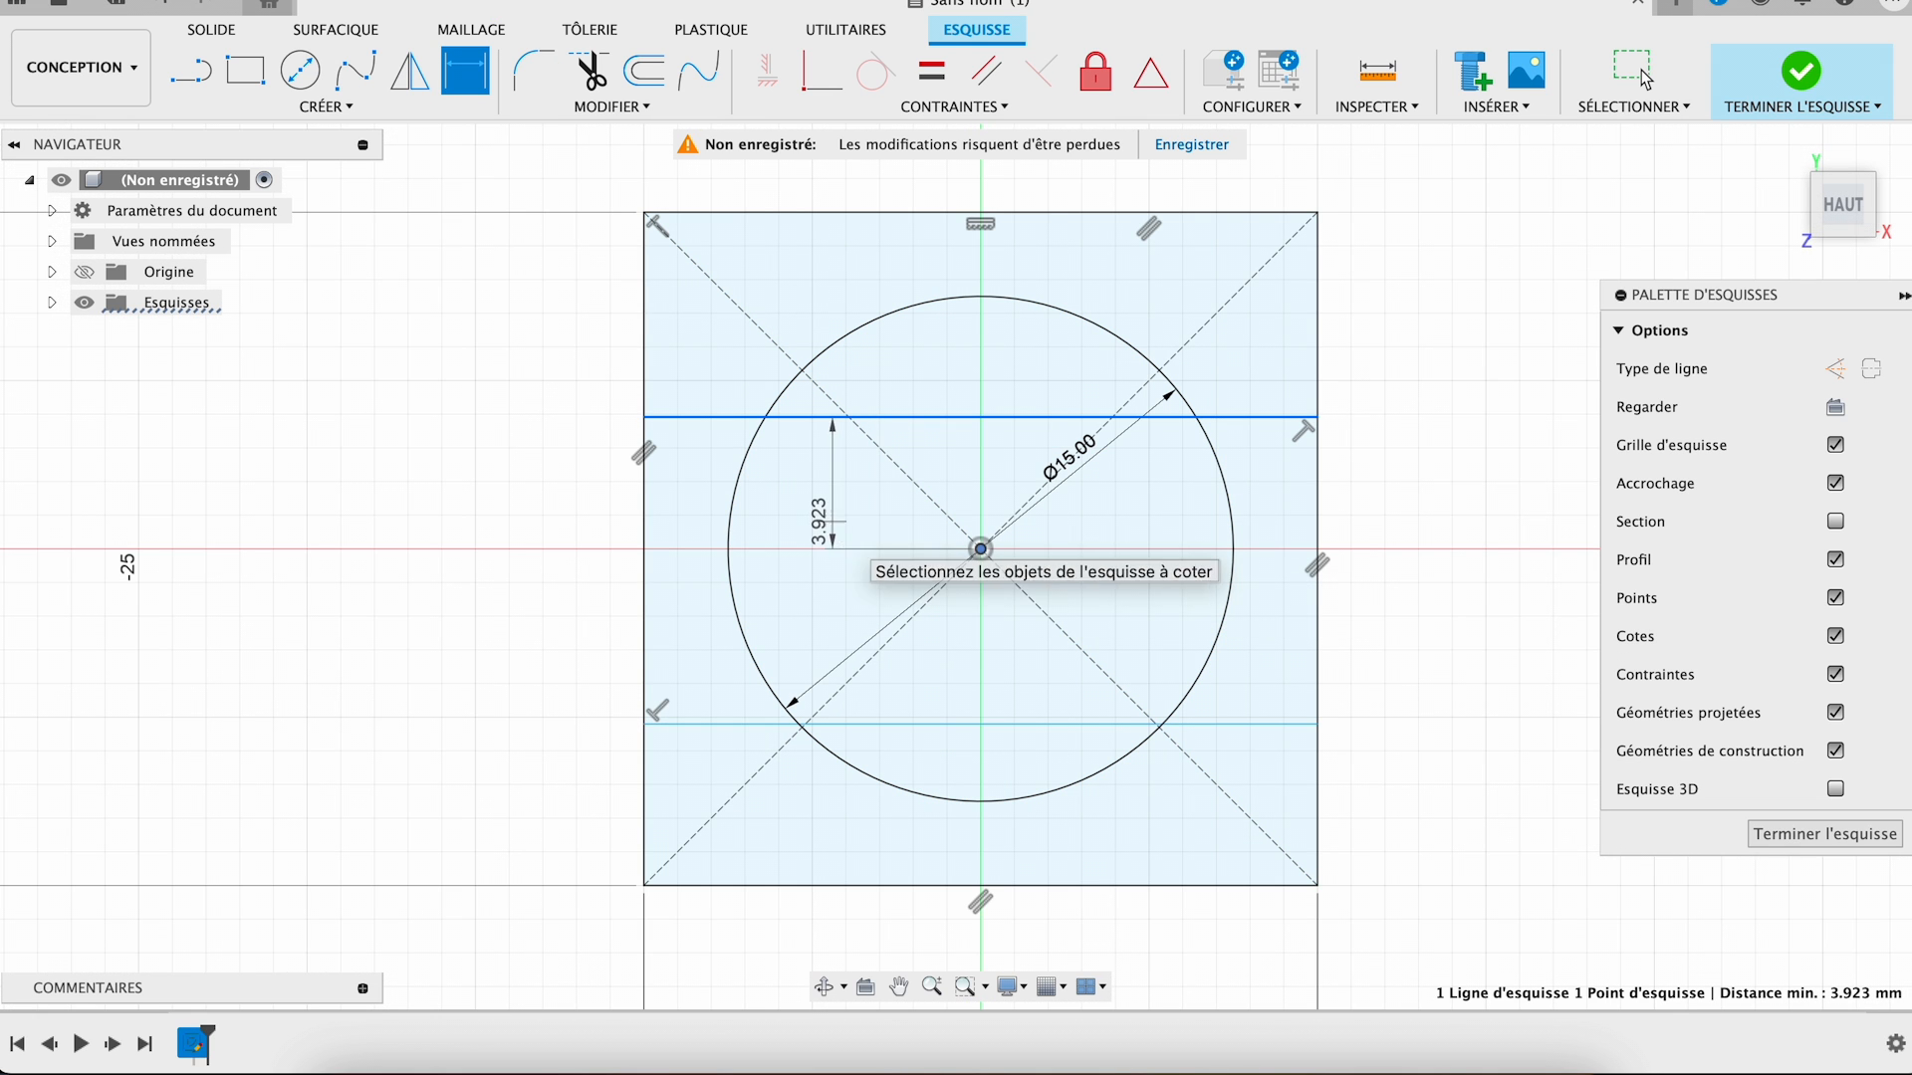
click(838, 523)
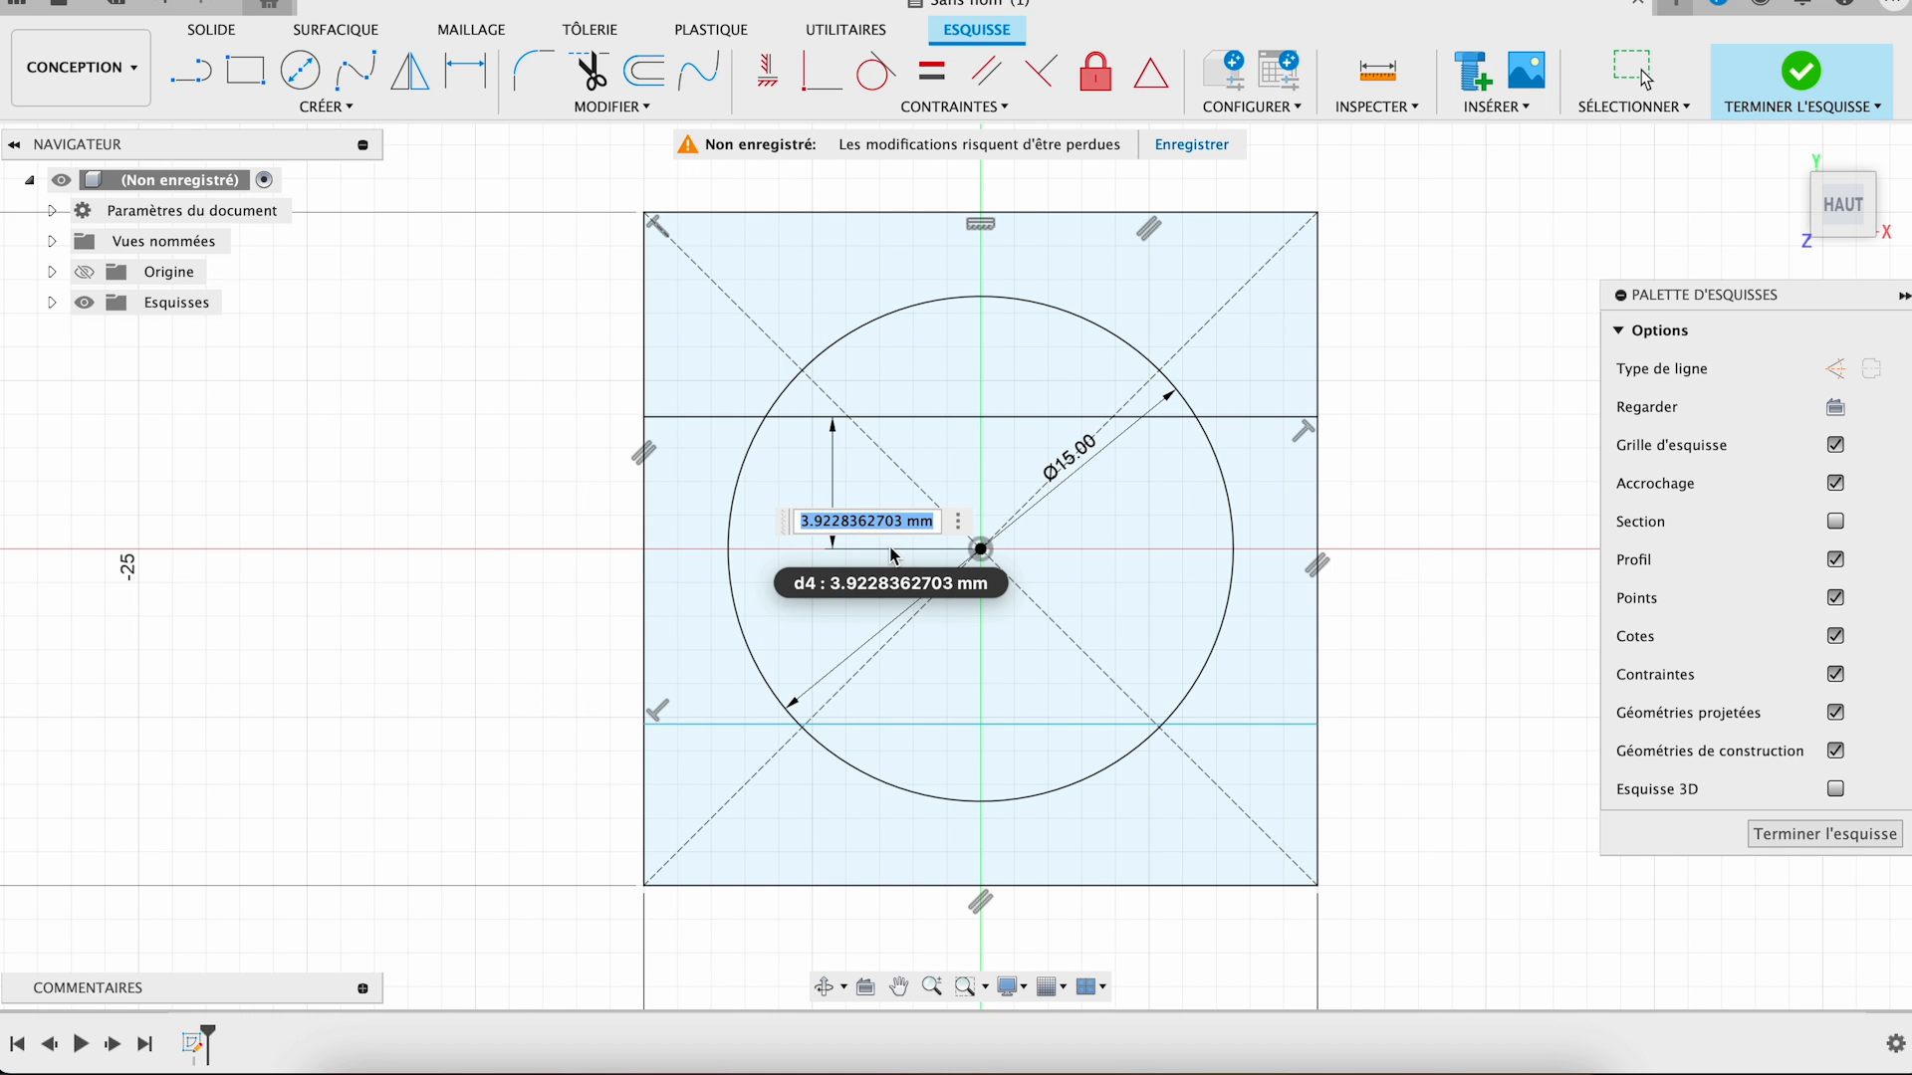
text(5)
key(Return)
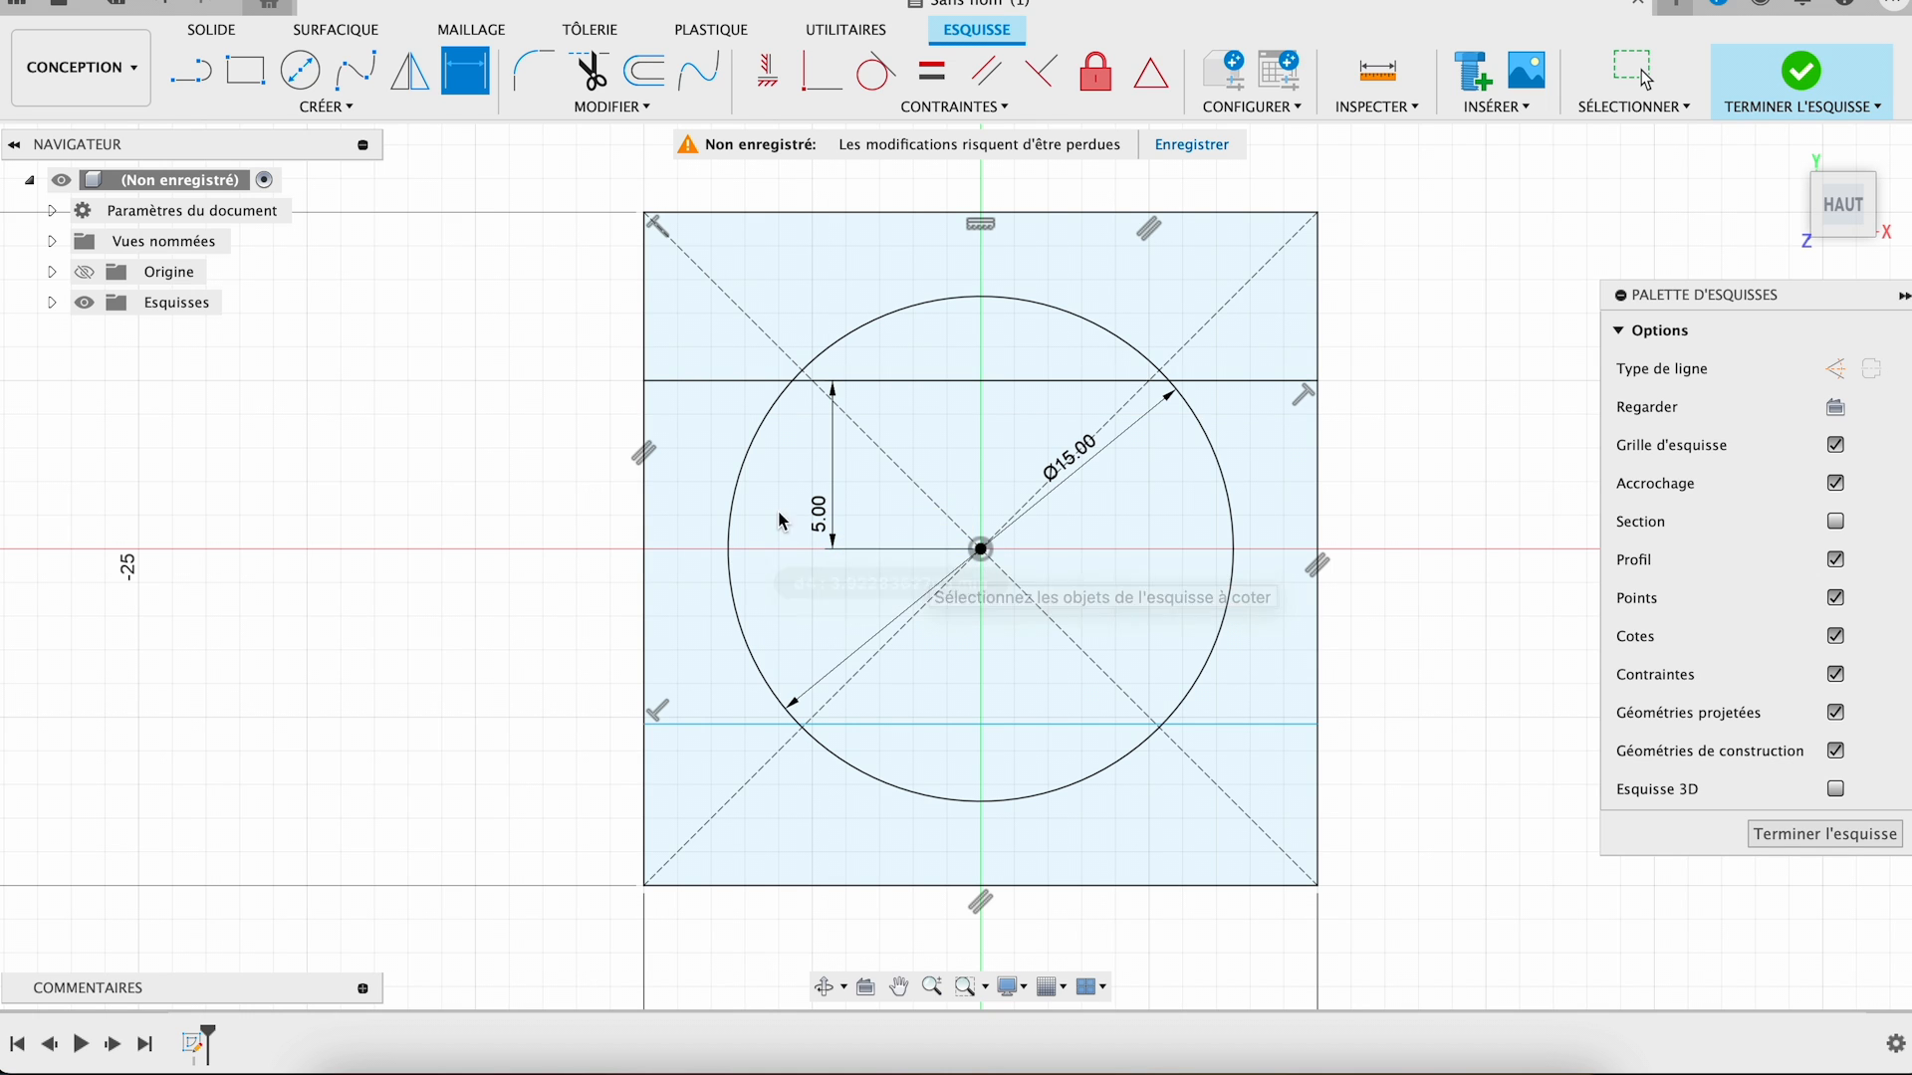
- Dimension the lower horizontal line 5 mm from the circle's centre
click(947, 724)
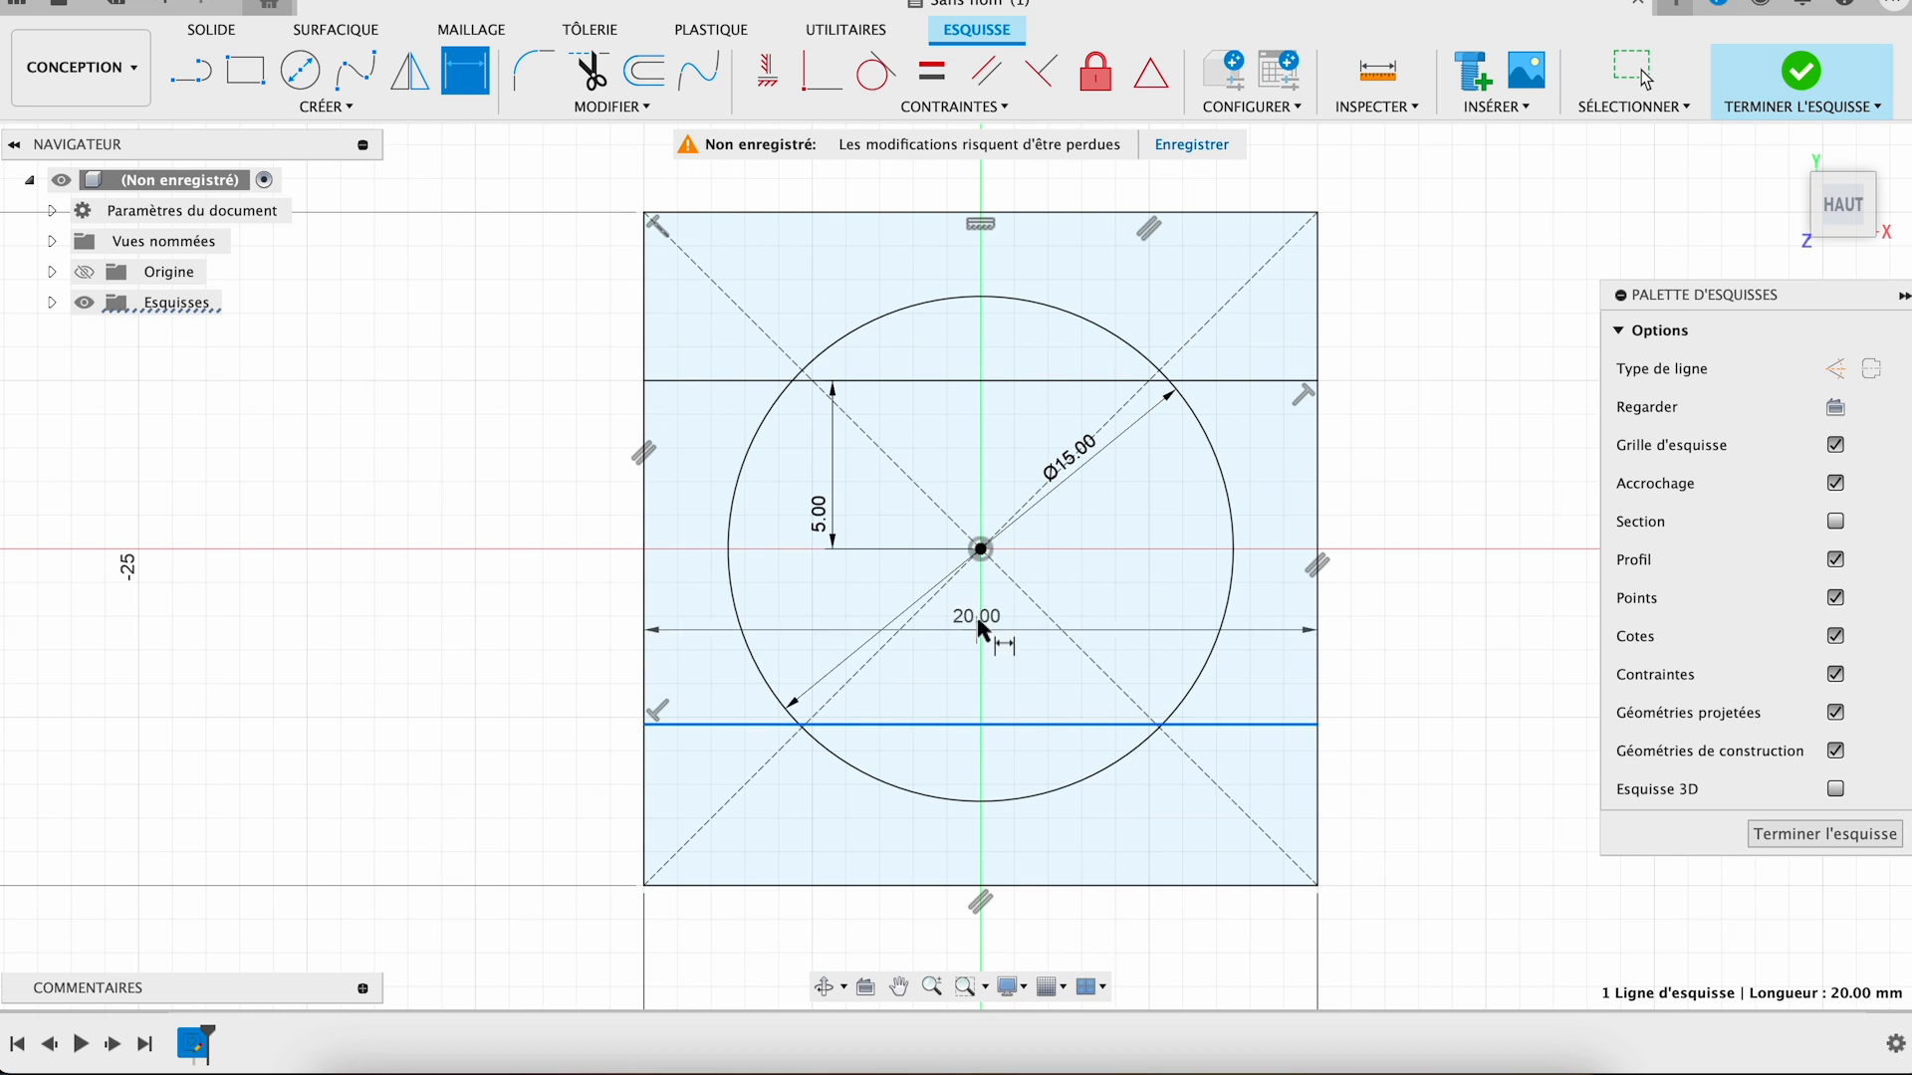
click(981, 549)
click(1048, 737)
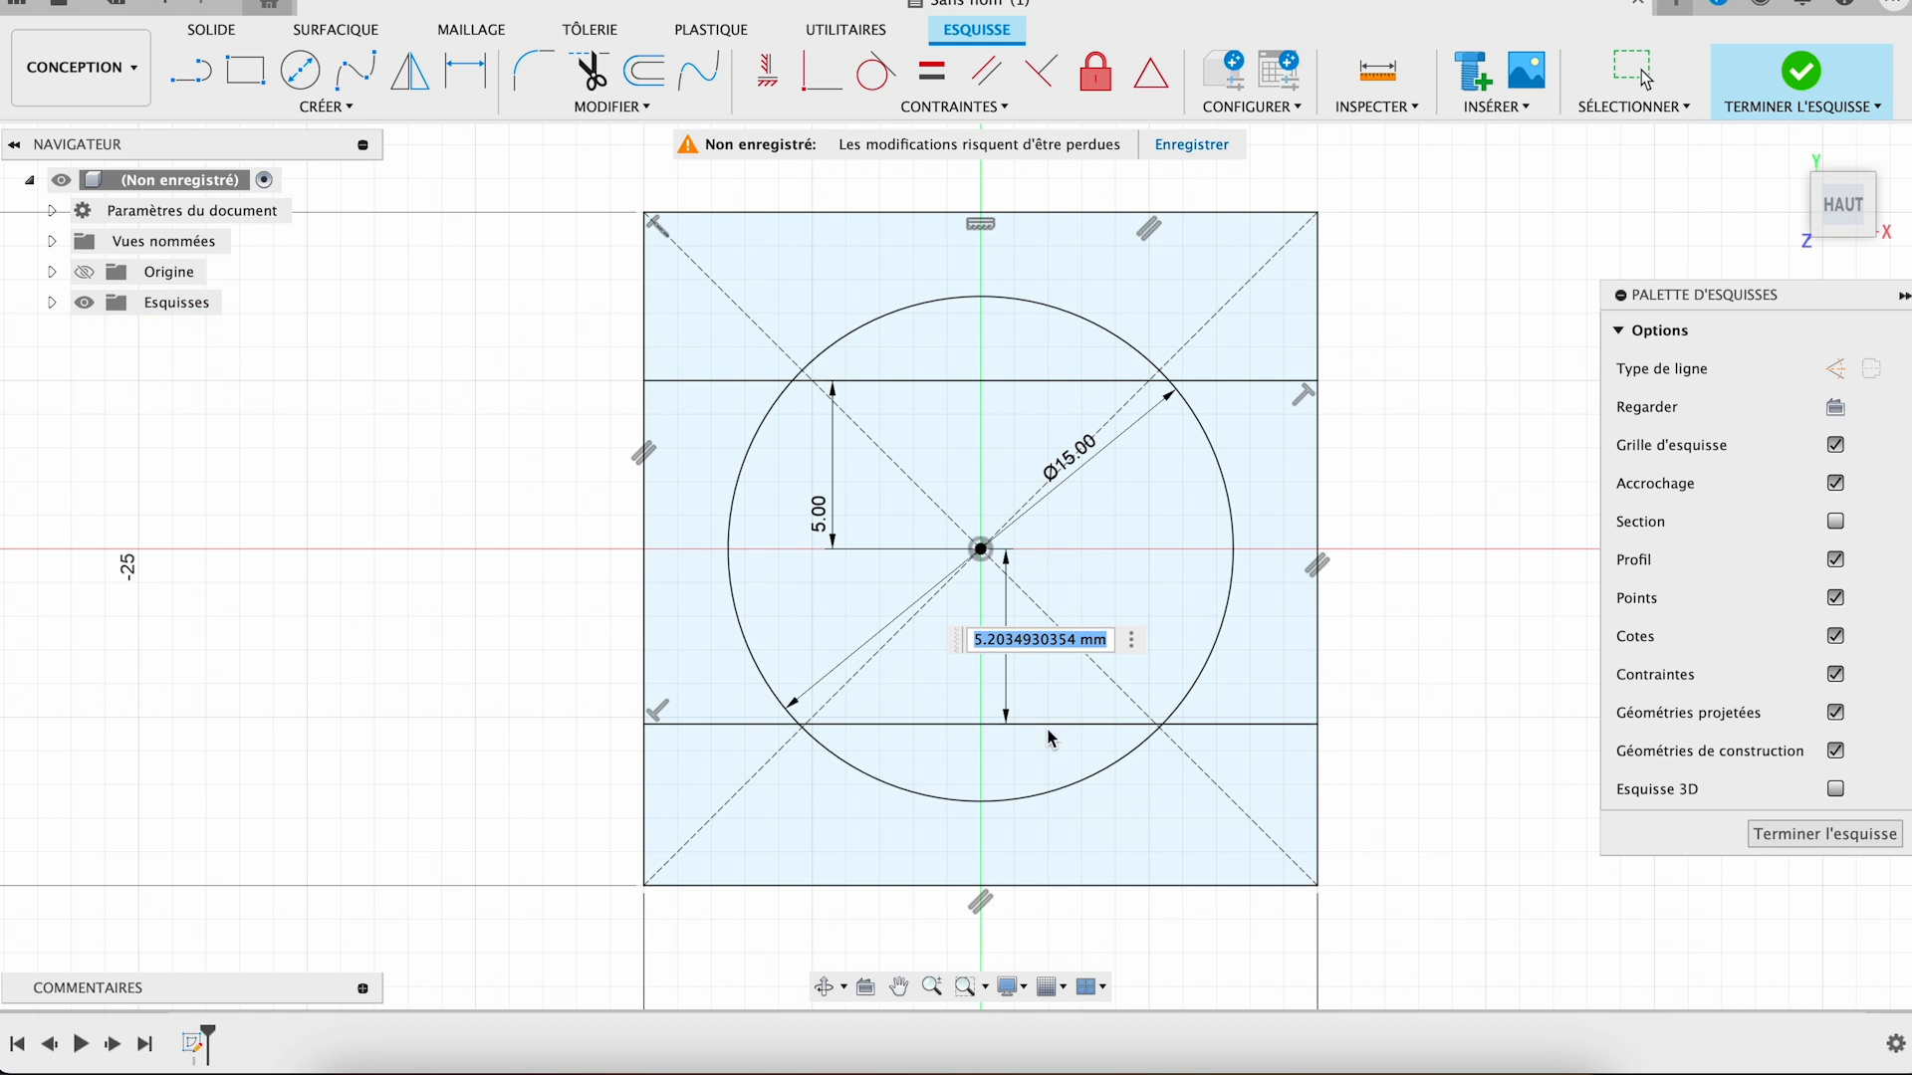
text(5)
key(Return)
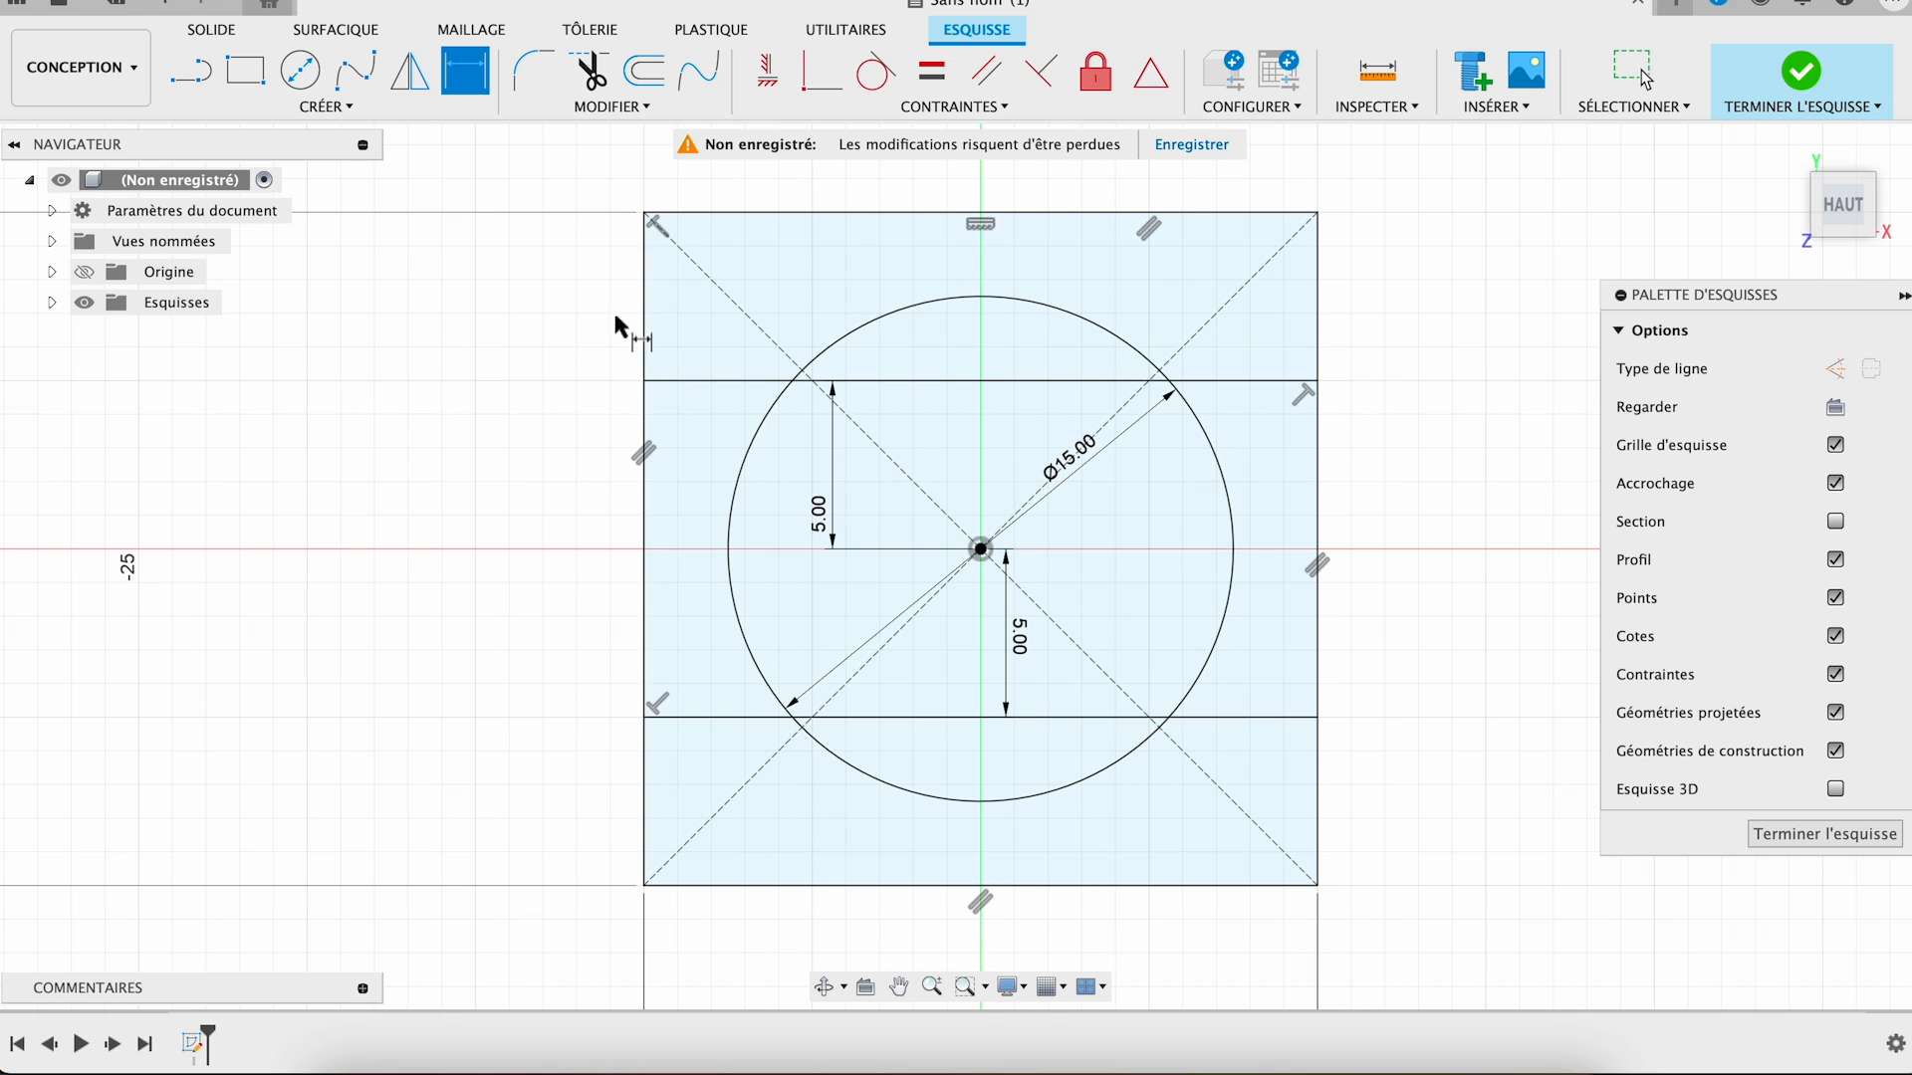
- Trim the square's sides and the circle's side arcs between the two horizontal lines, plus the line segments spanning the circle
click(598, 87)
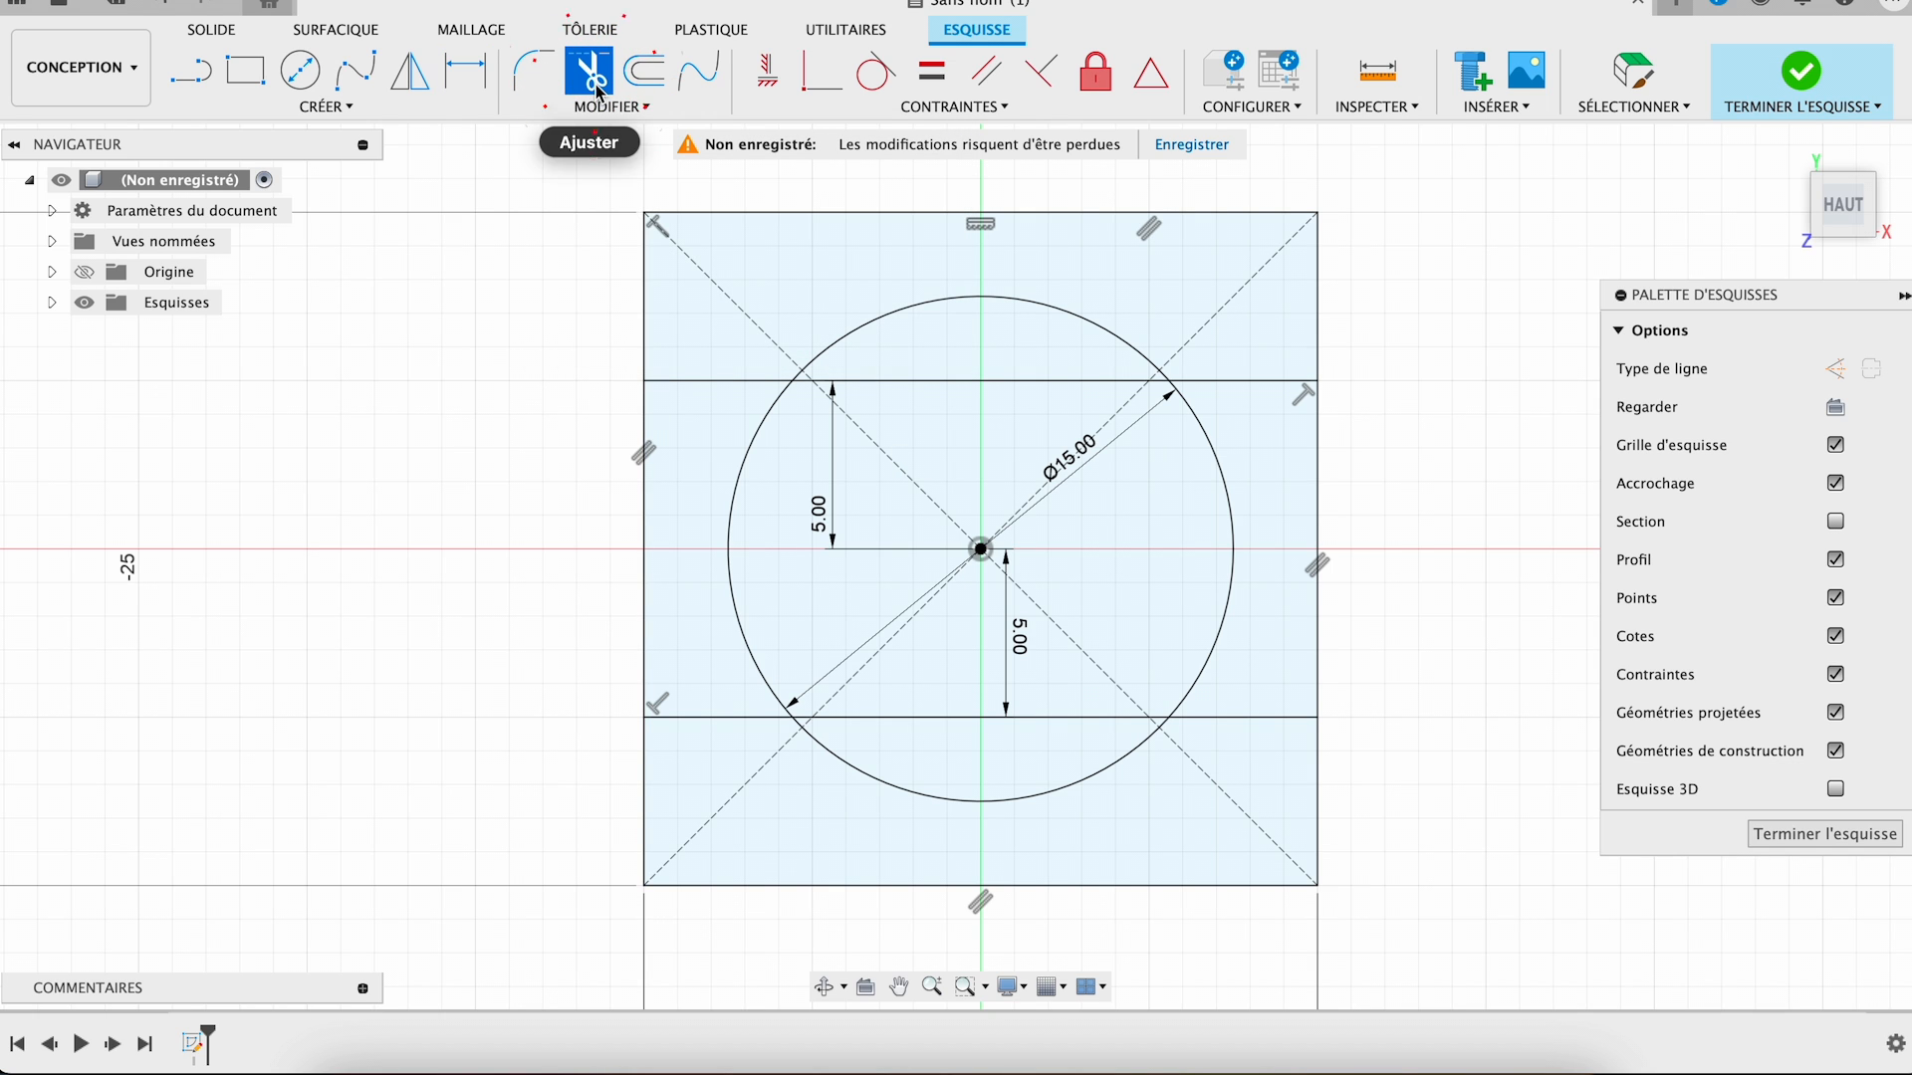
click(643, 539)
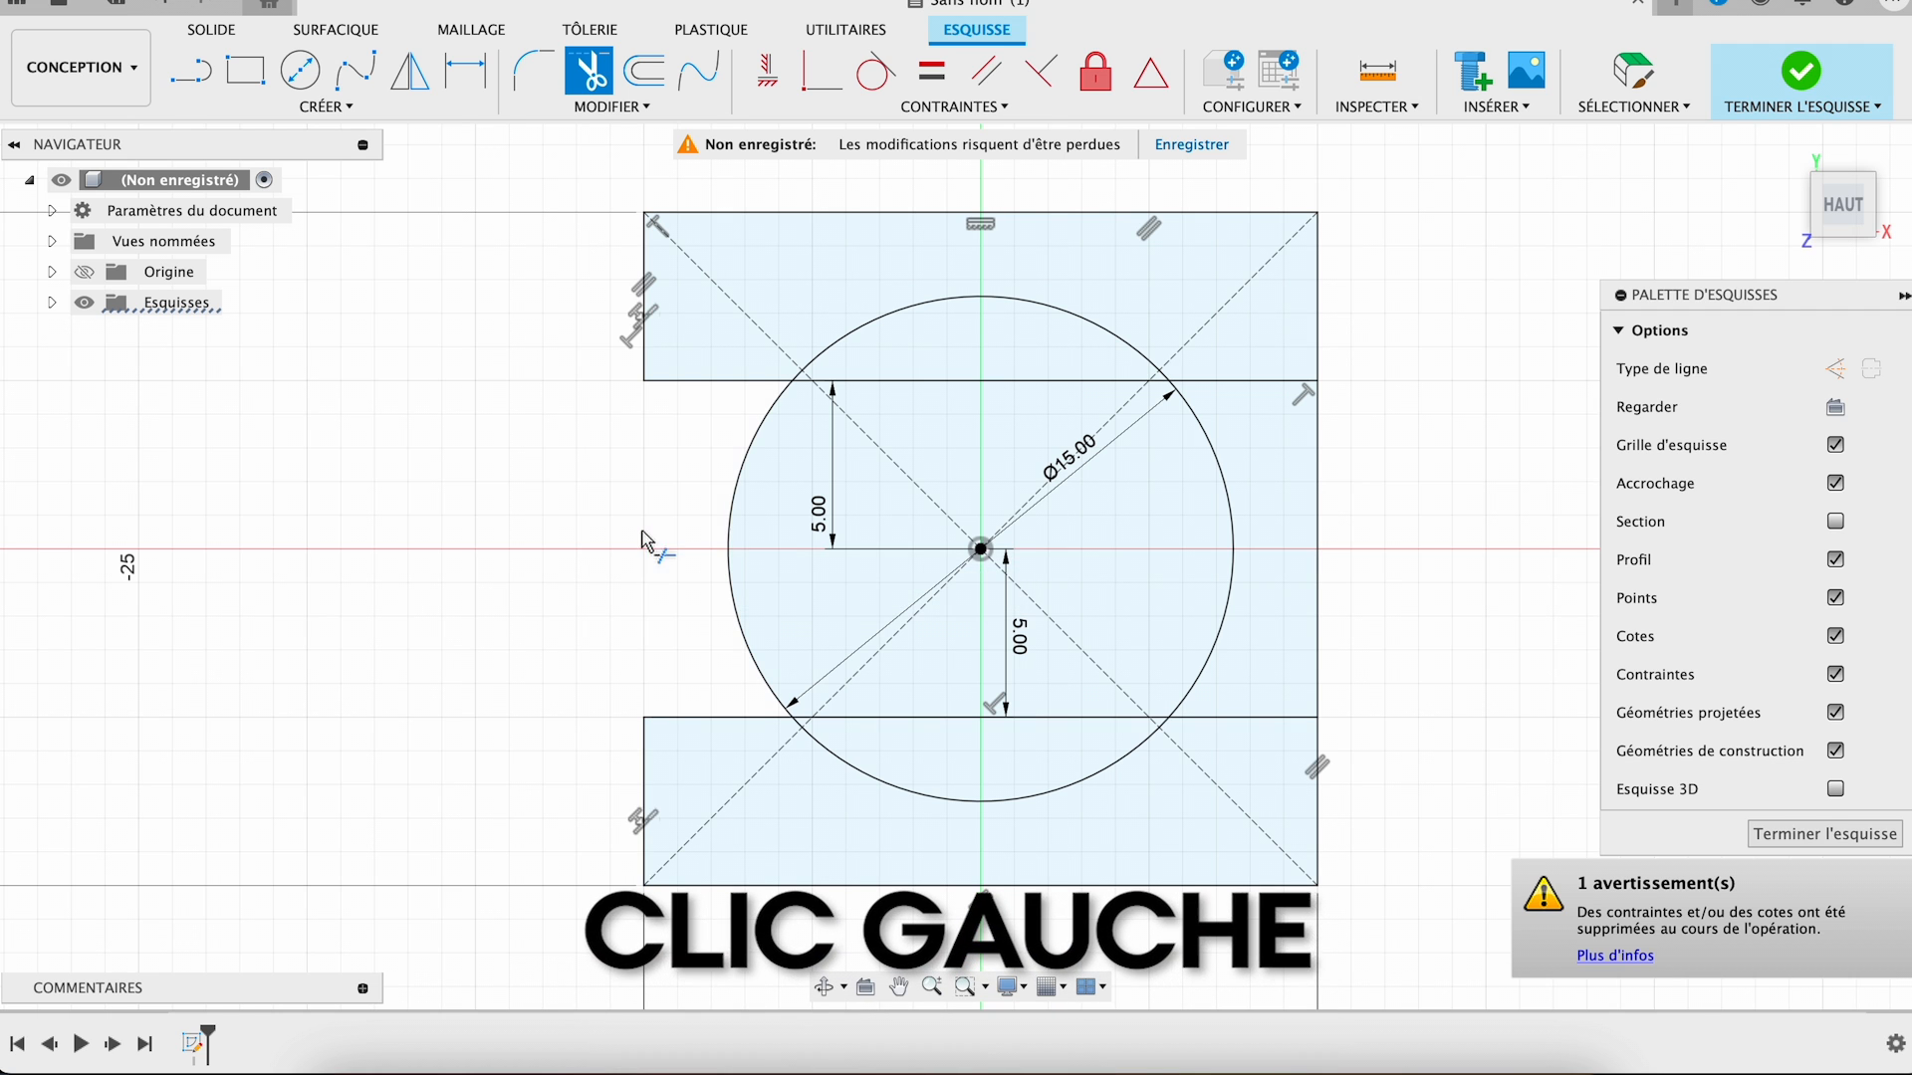
click(727, 535)
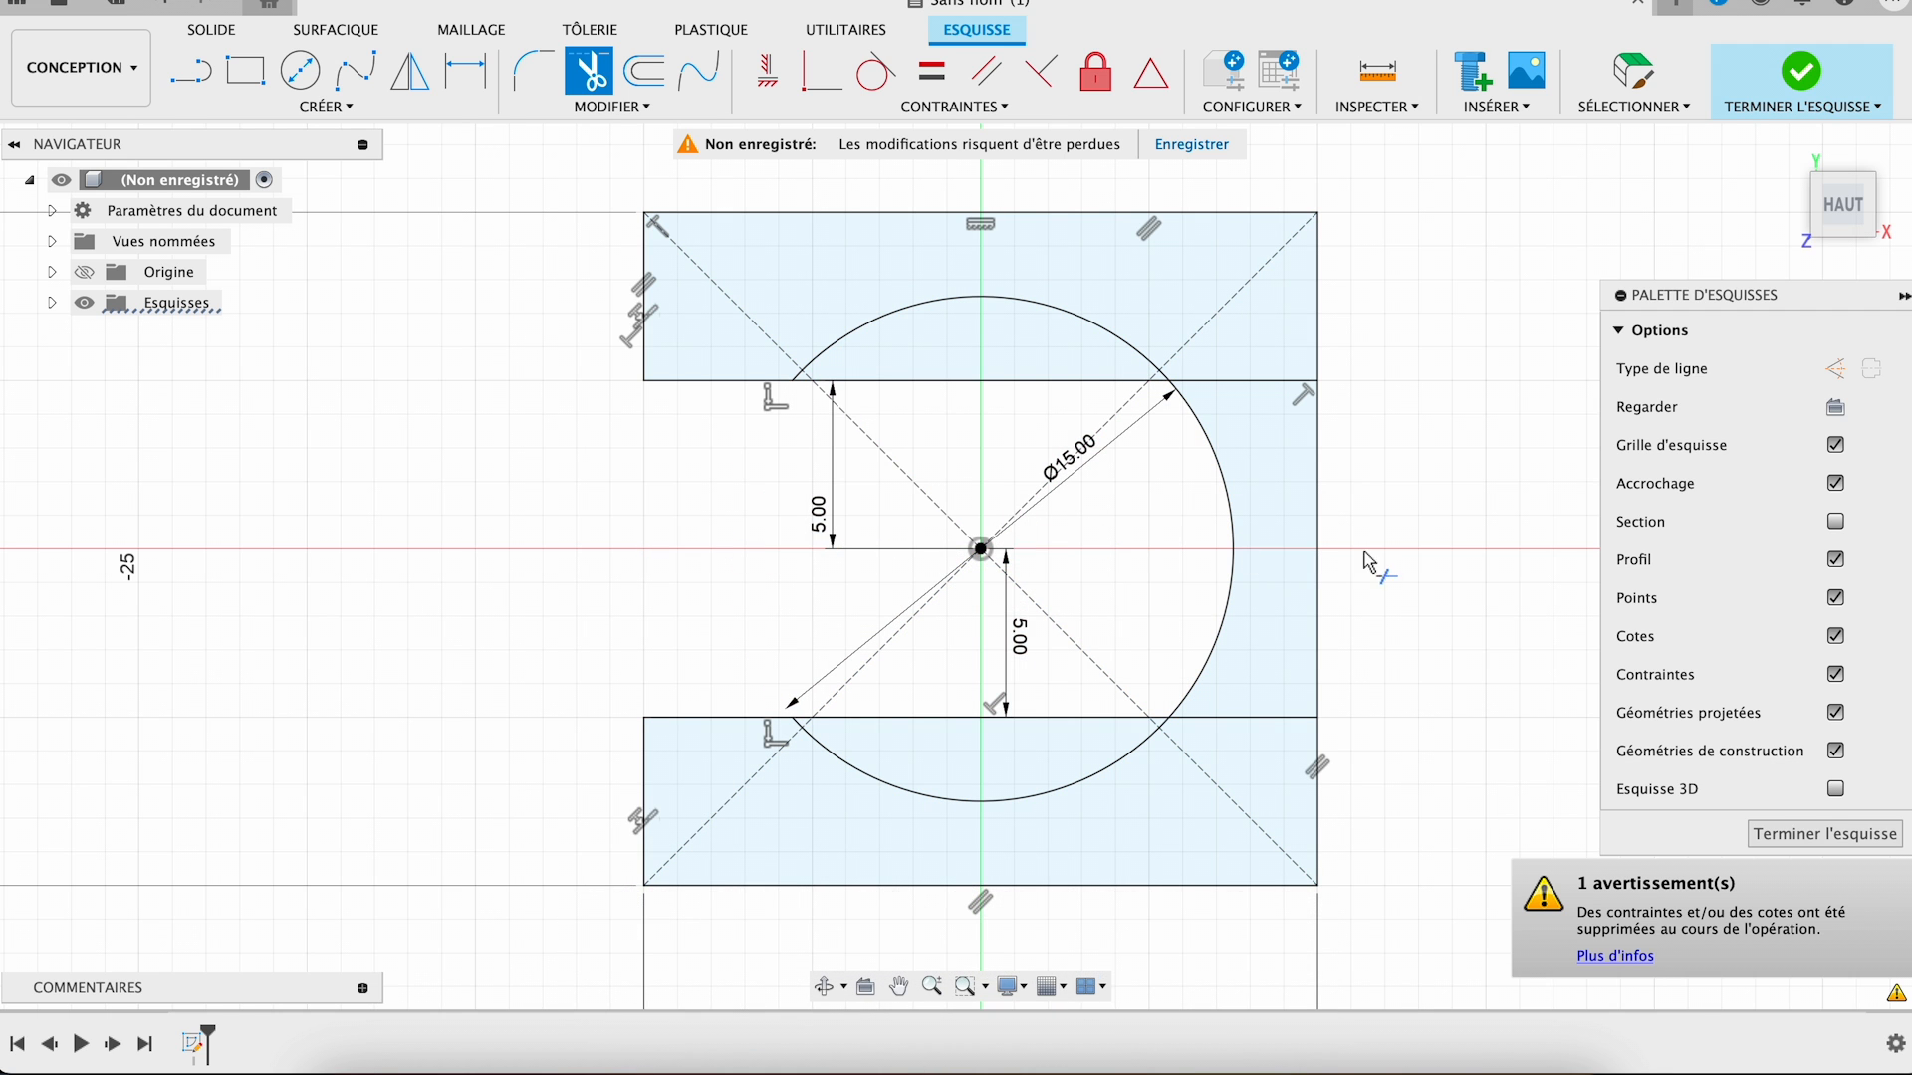
mouse_move(1361, 539)
mouse_down()
mouse_move(1084, 598)
mouse_move(966, 597)
mouse_move(1037, 717)
mouse_up()
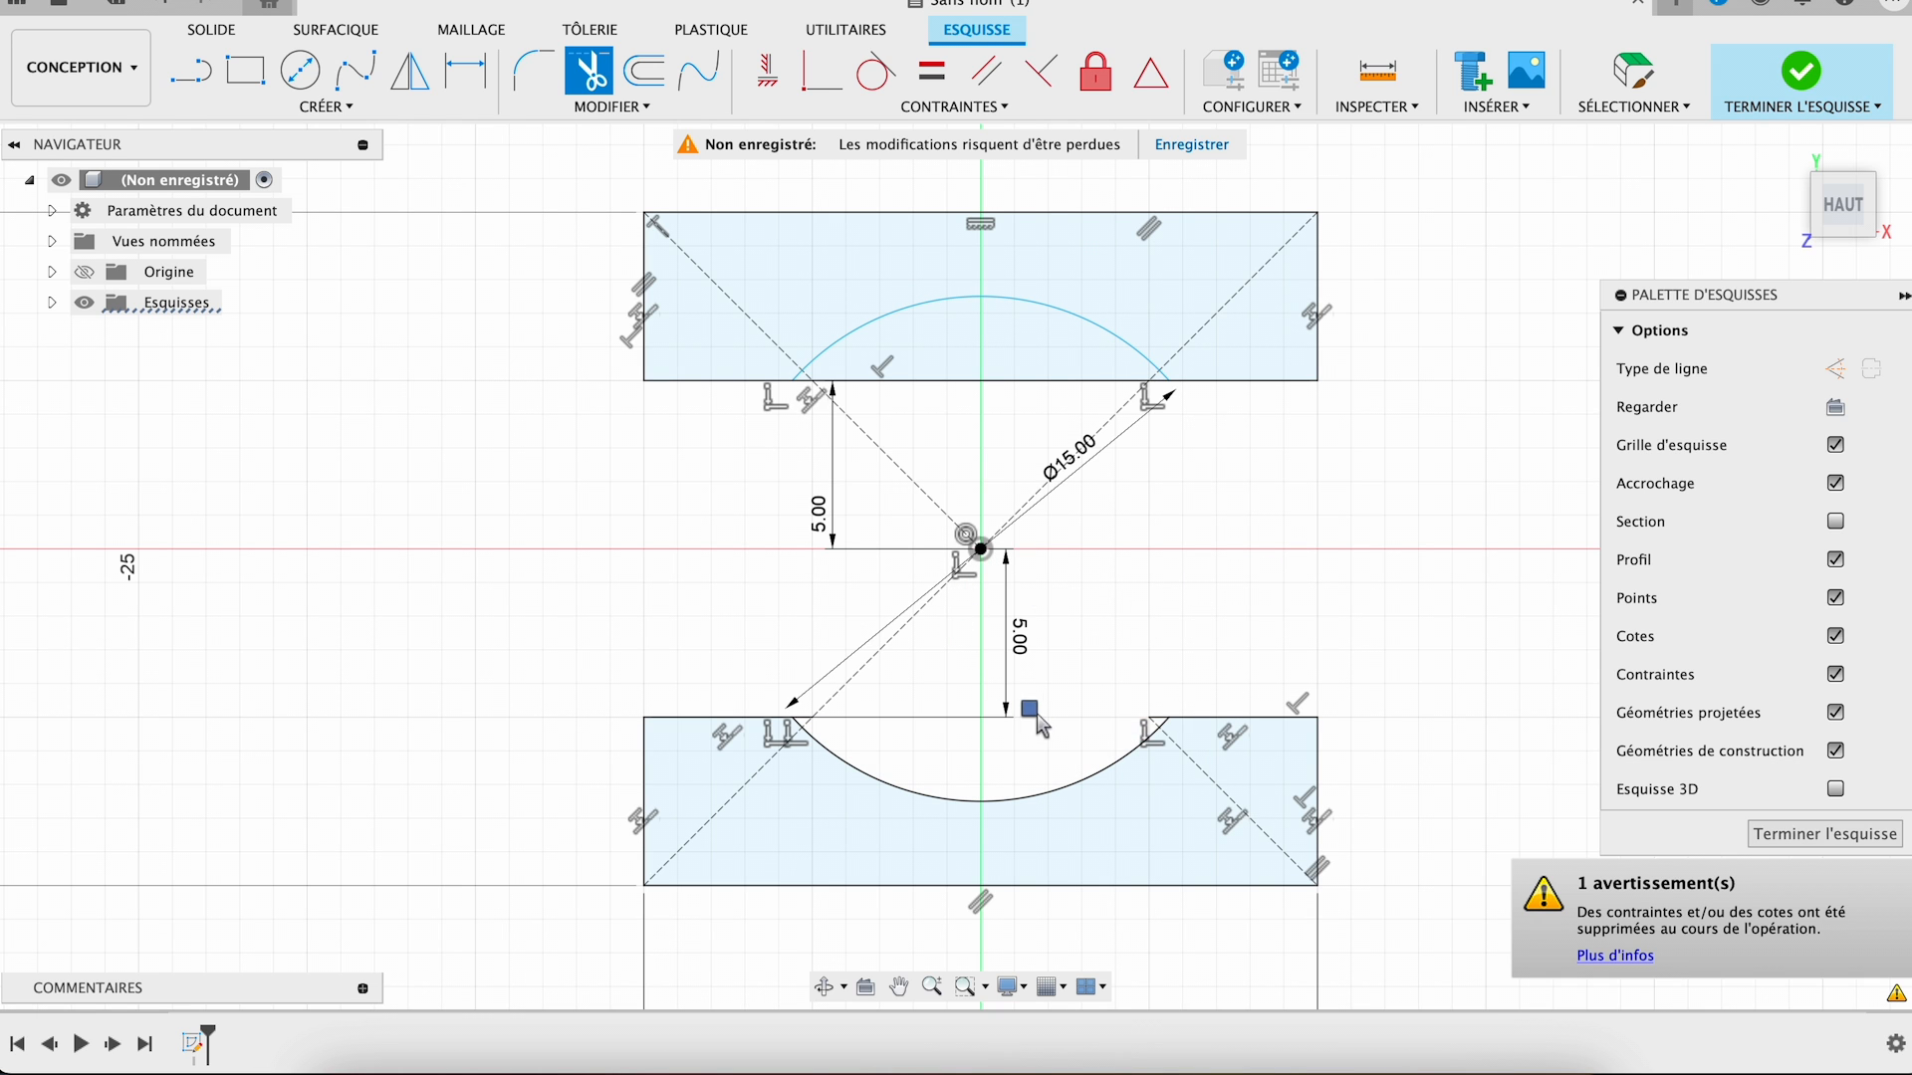
scroll(1153, 730, down, 3)
click(1155, 717)
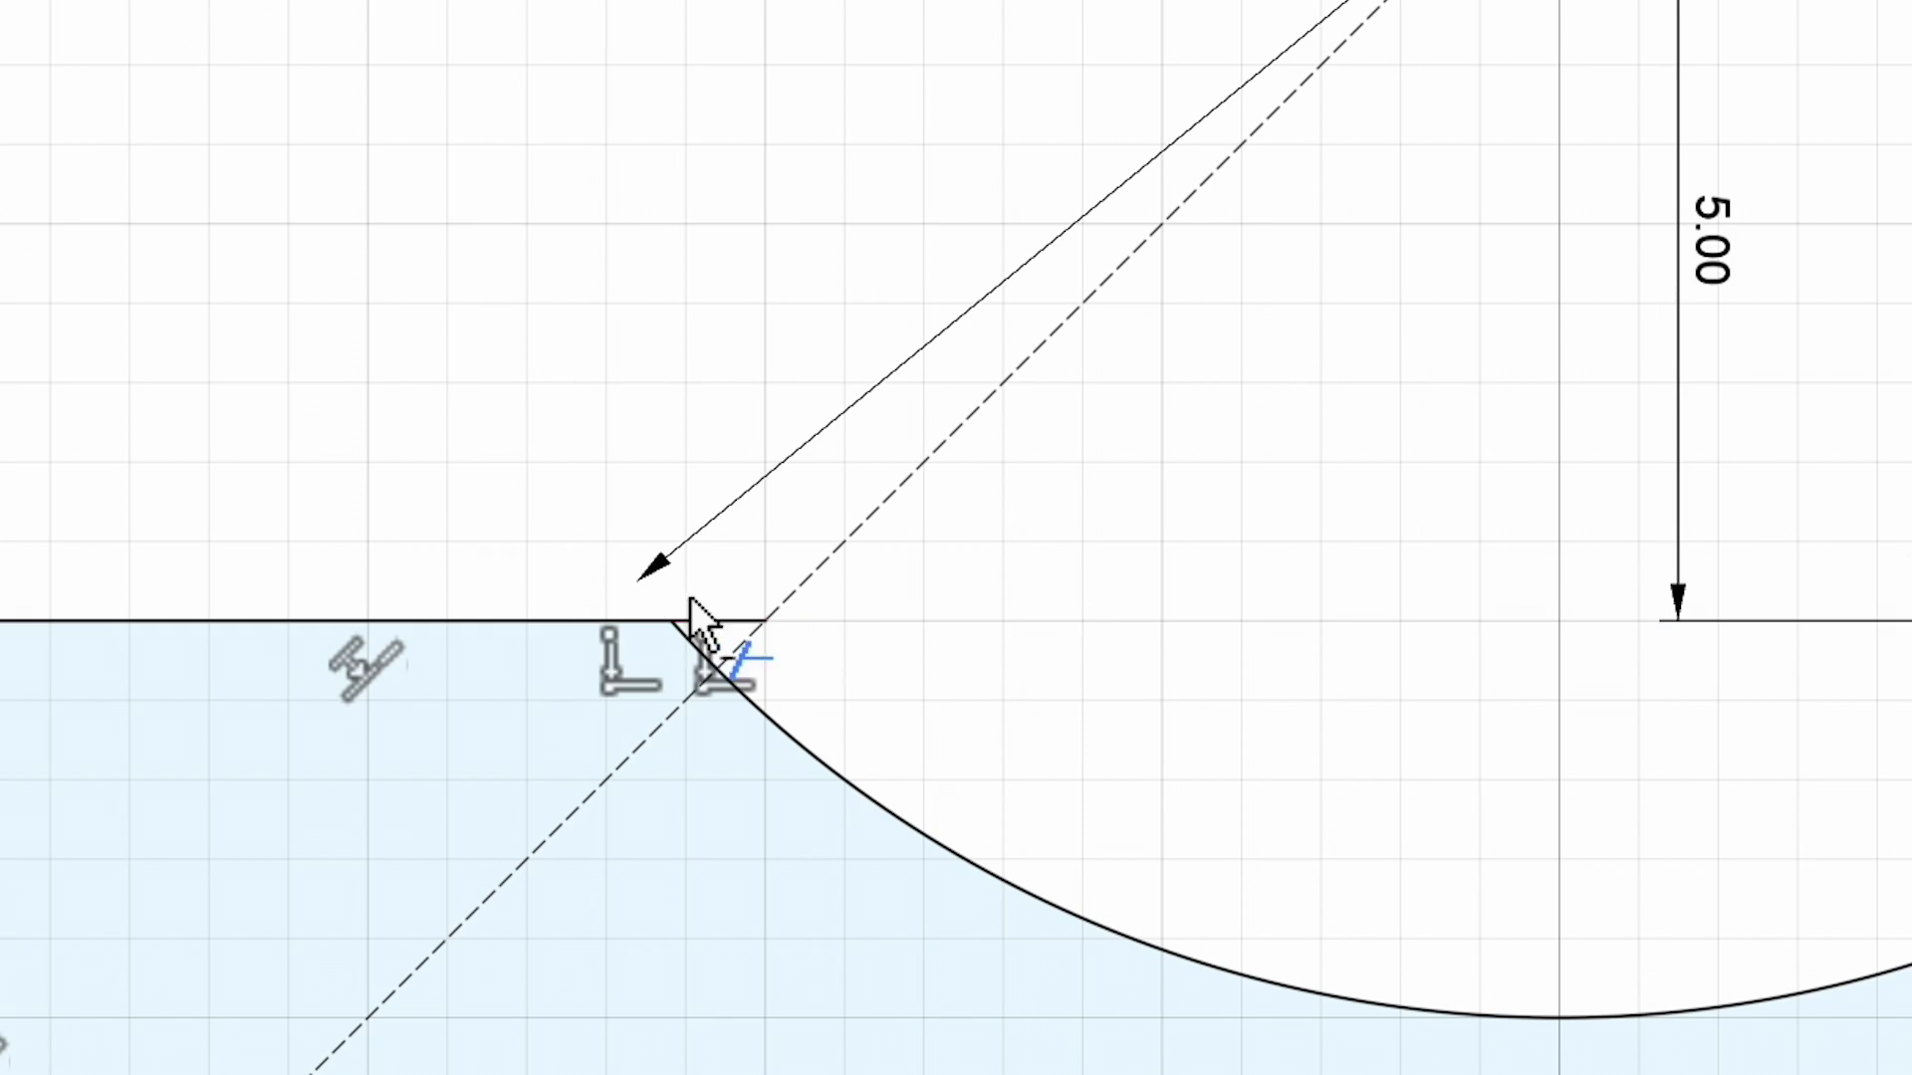
click(737, 613)
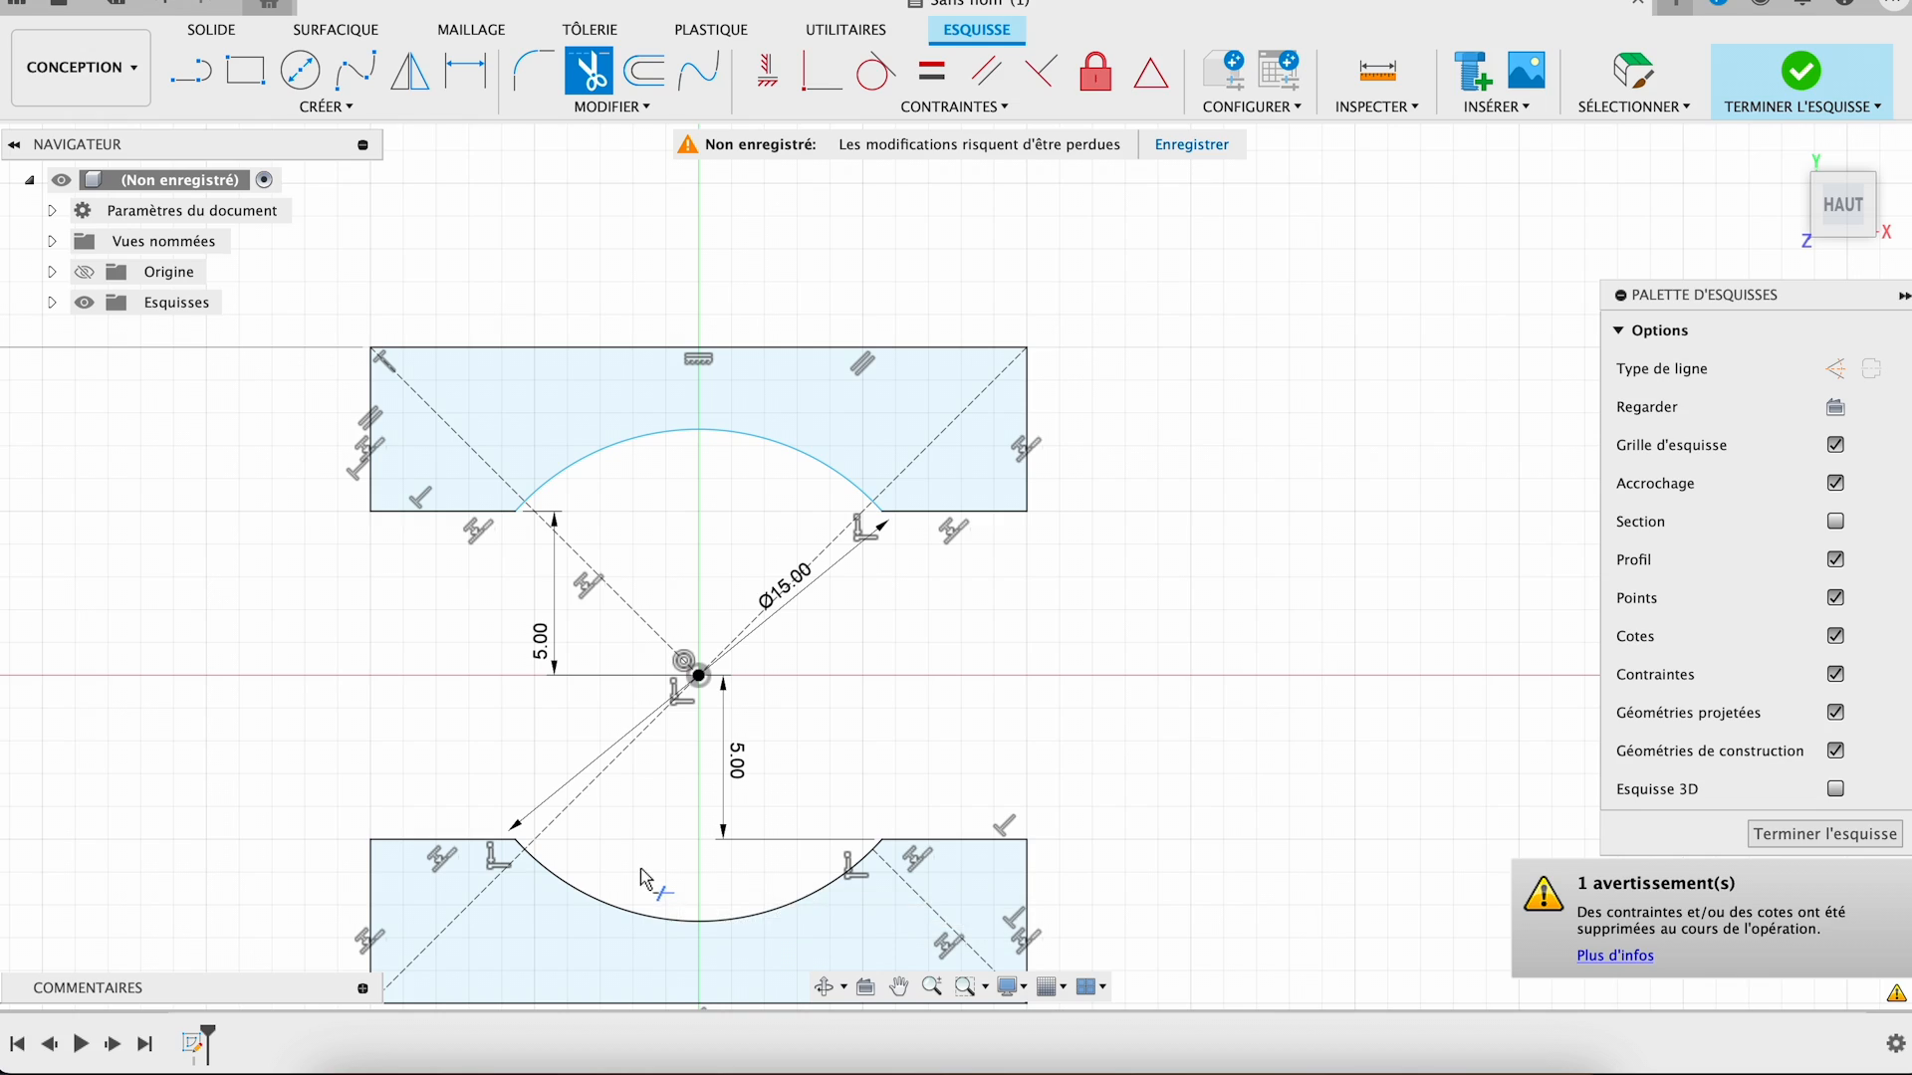
- Draw a horizontal line well below the lower ring profile, extending past both of its sides
scroll(640, 869, down, 2)
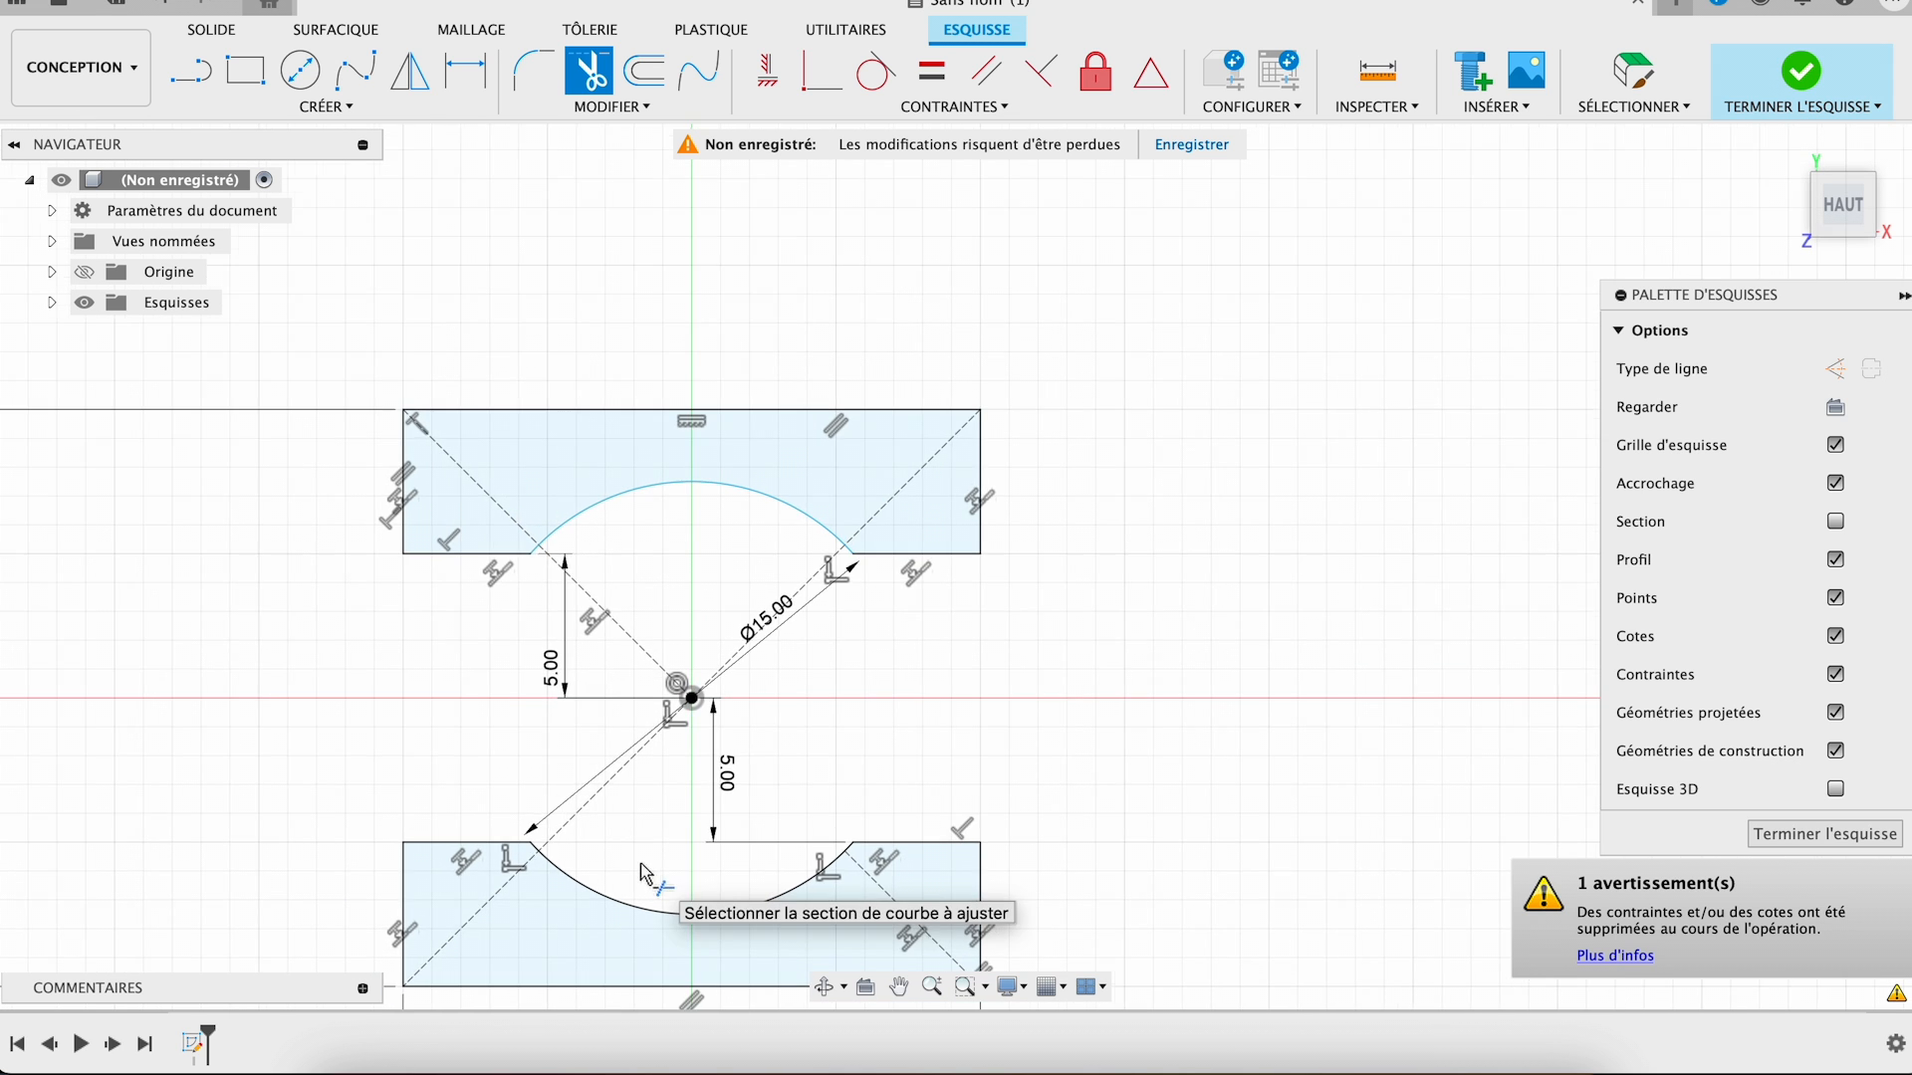
middle_drag(640, 869, 738, 636)
scroll(738, 645, down, 3)
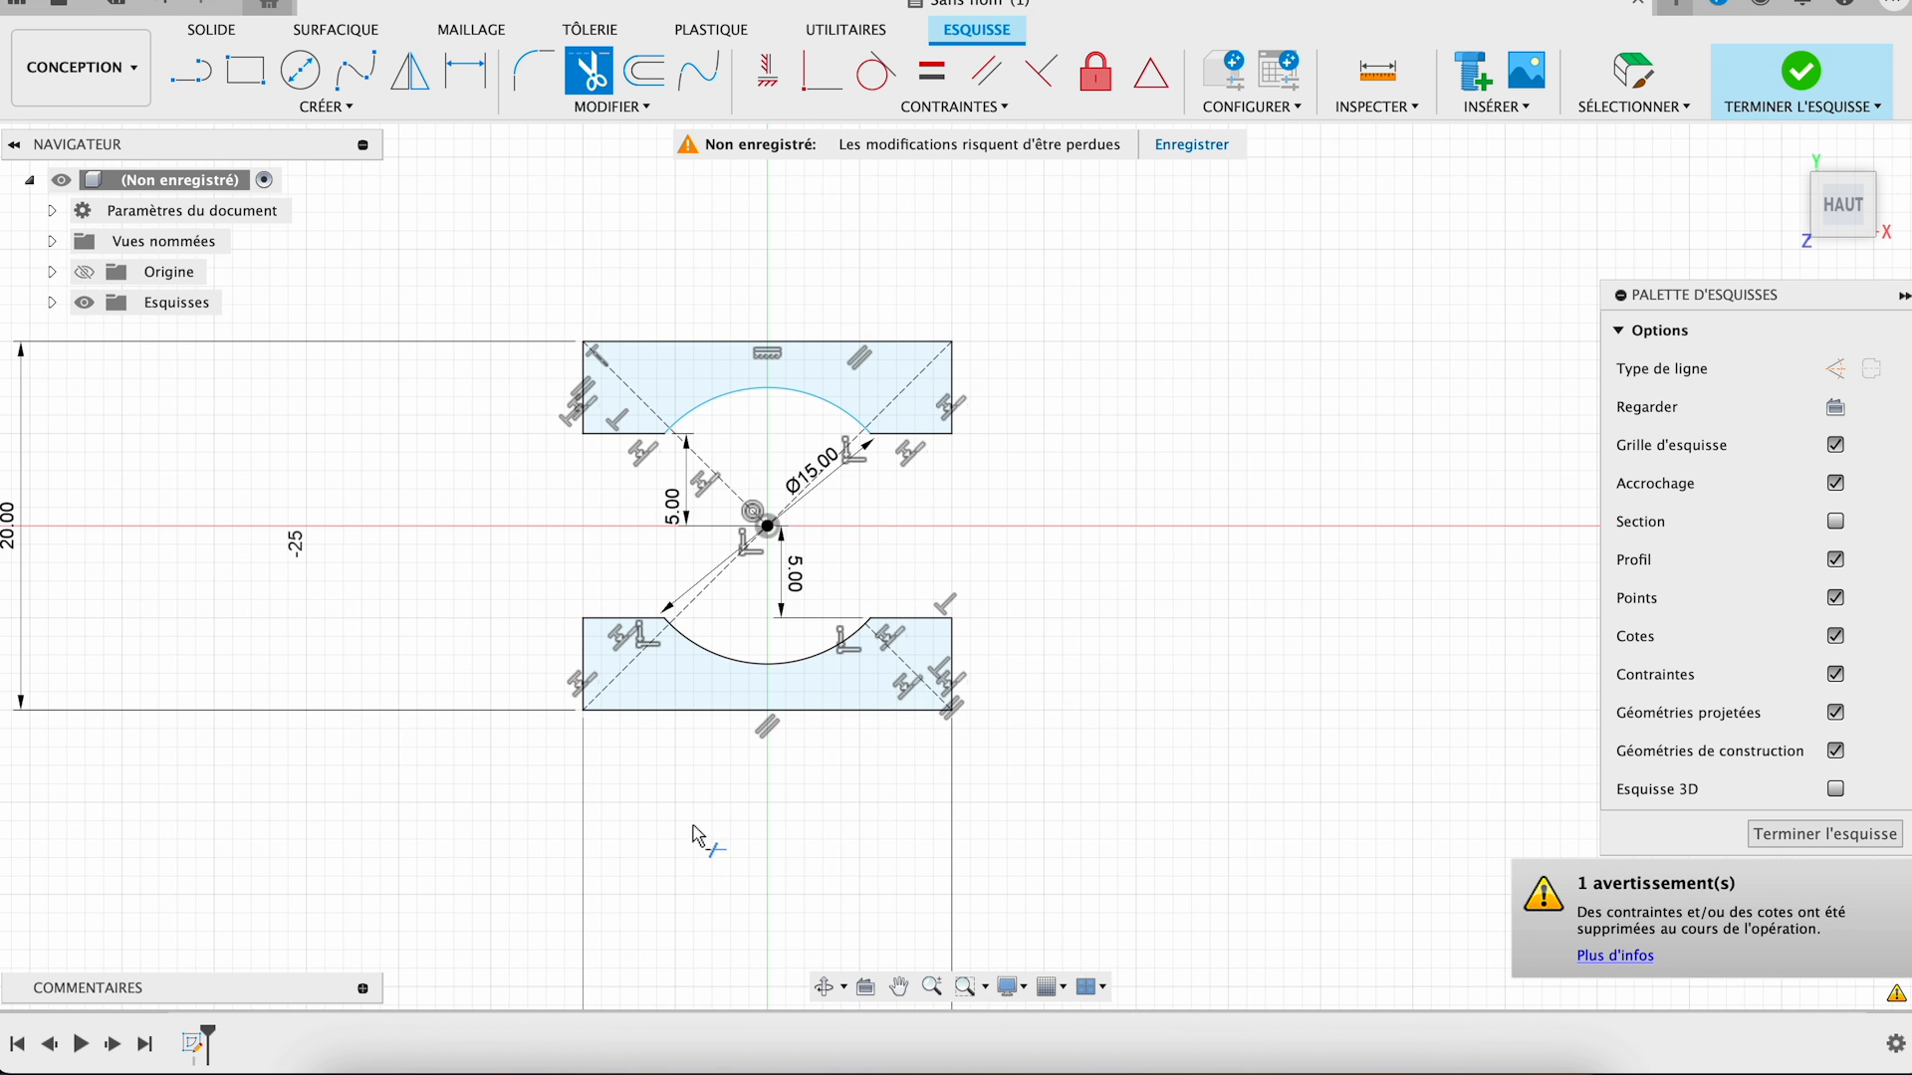
middle_drag(704, 834, 721, 648)
scroll(710, 660, down, 2)
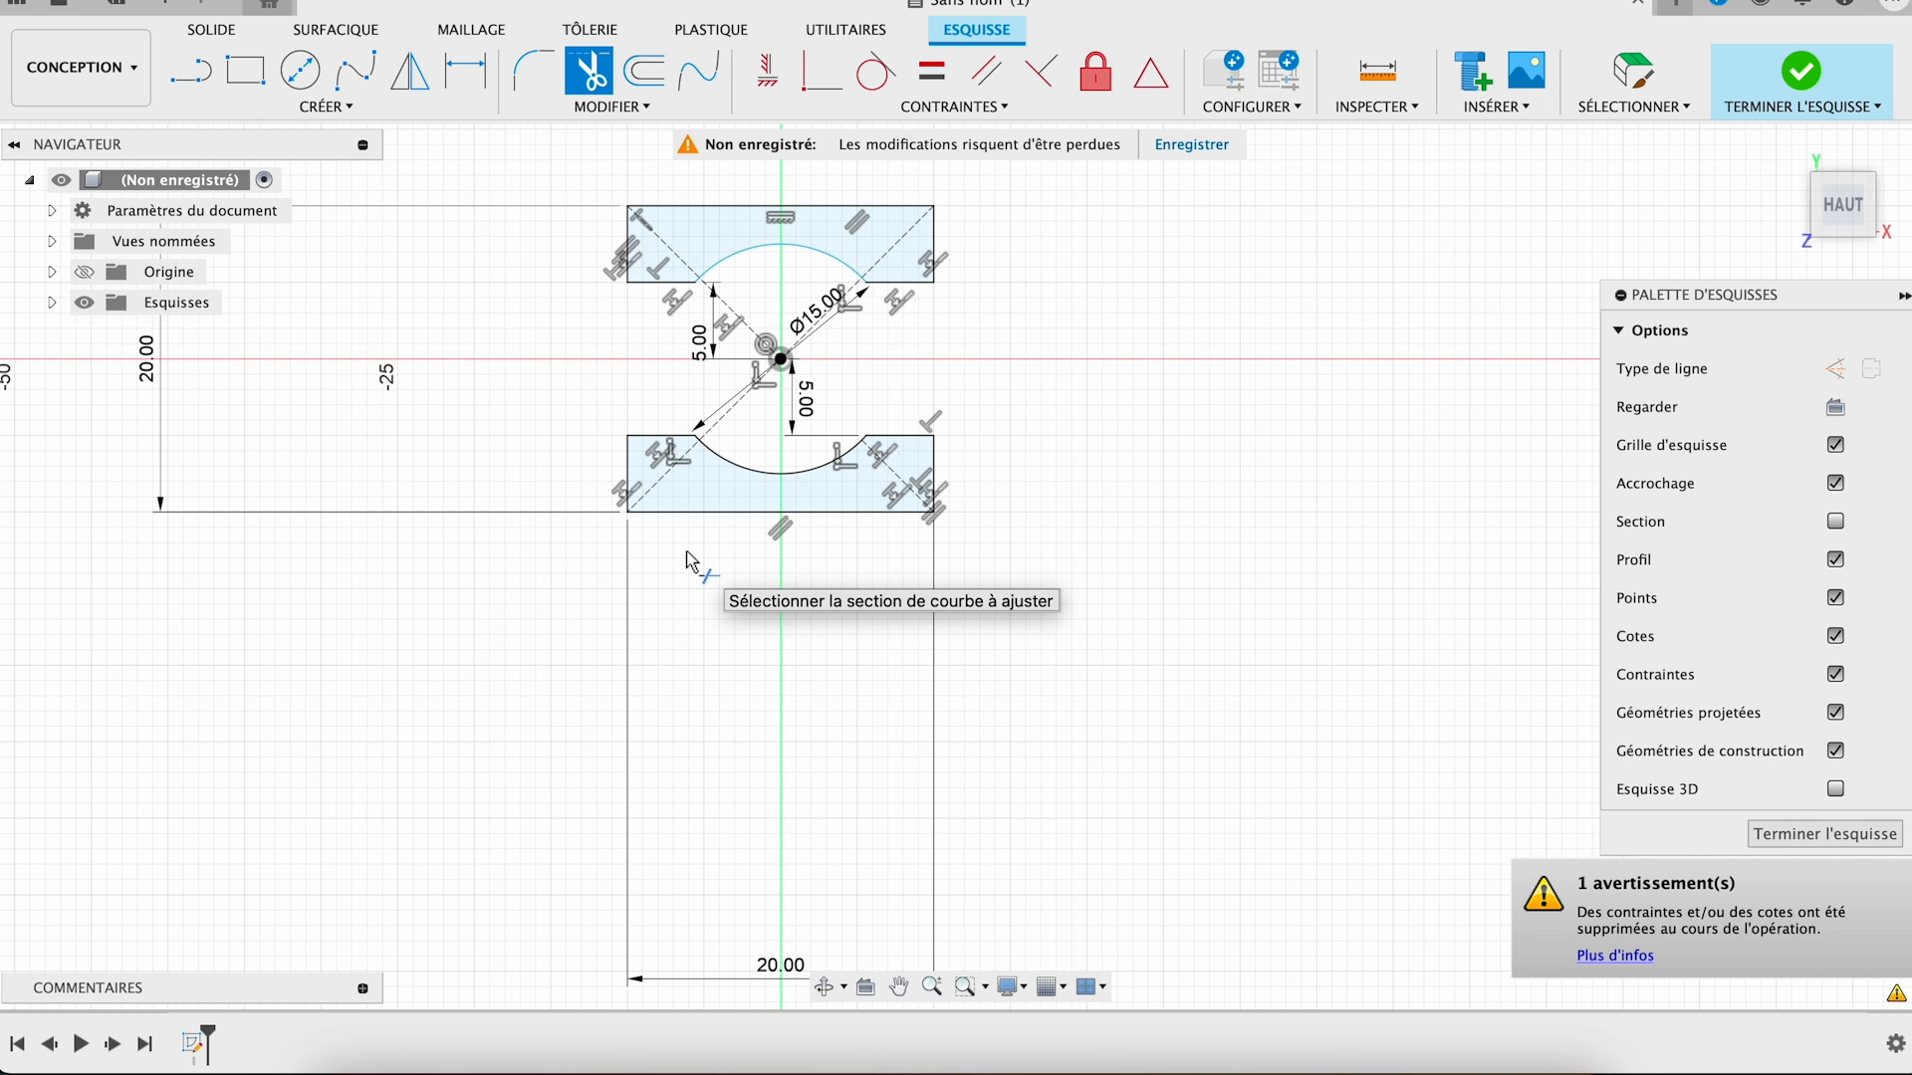
key(l)
click(472, 864)
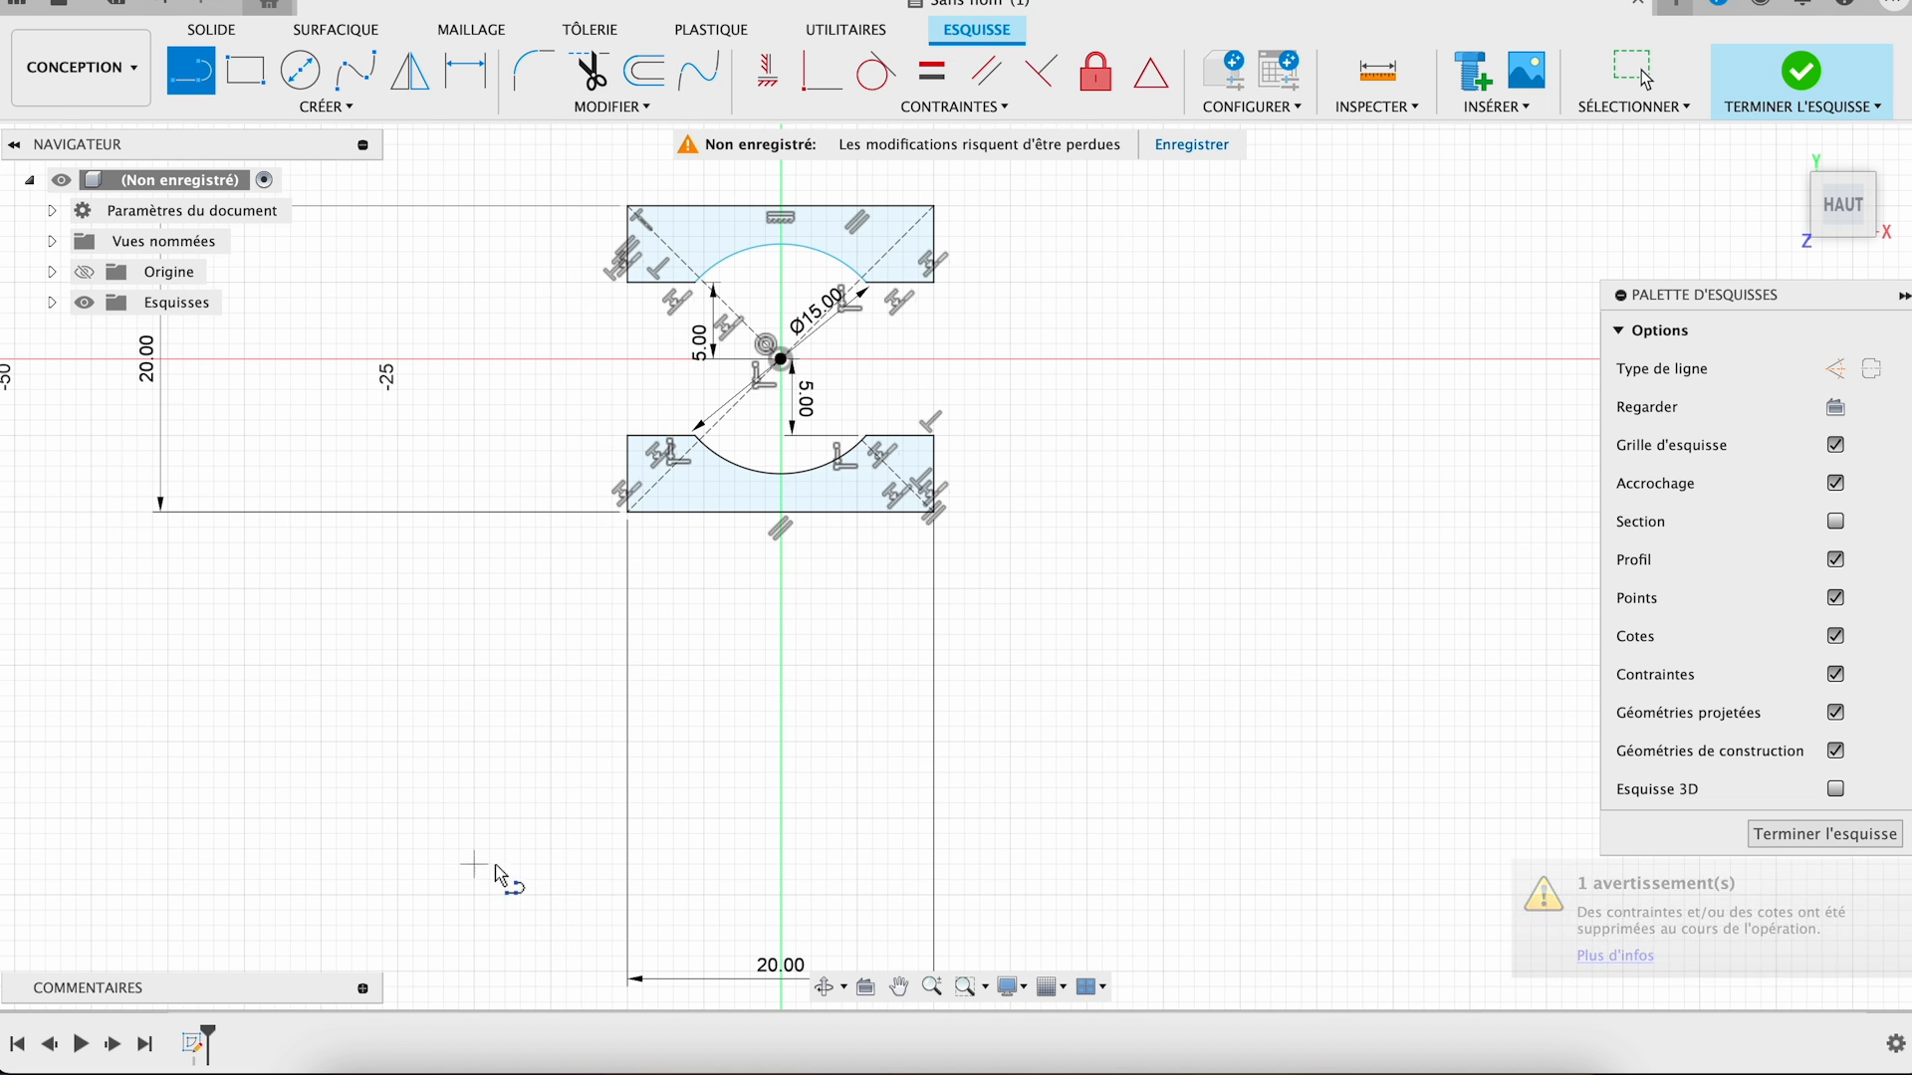
click(1148, 863)
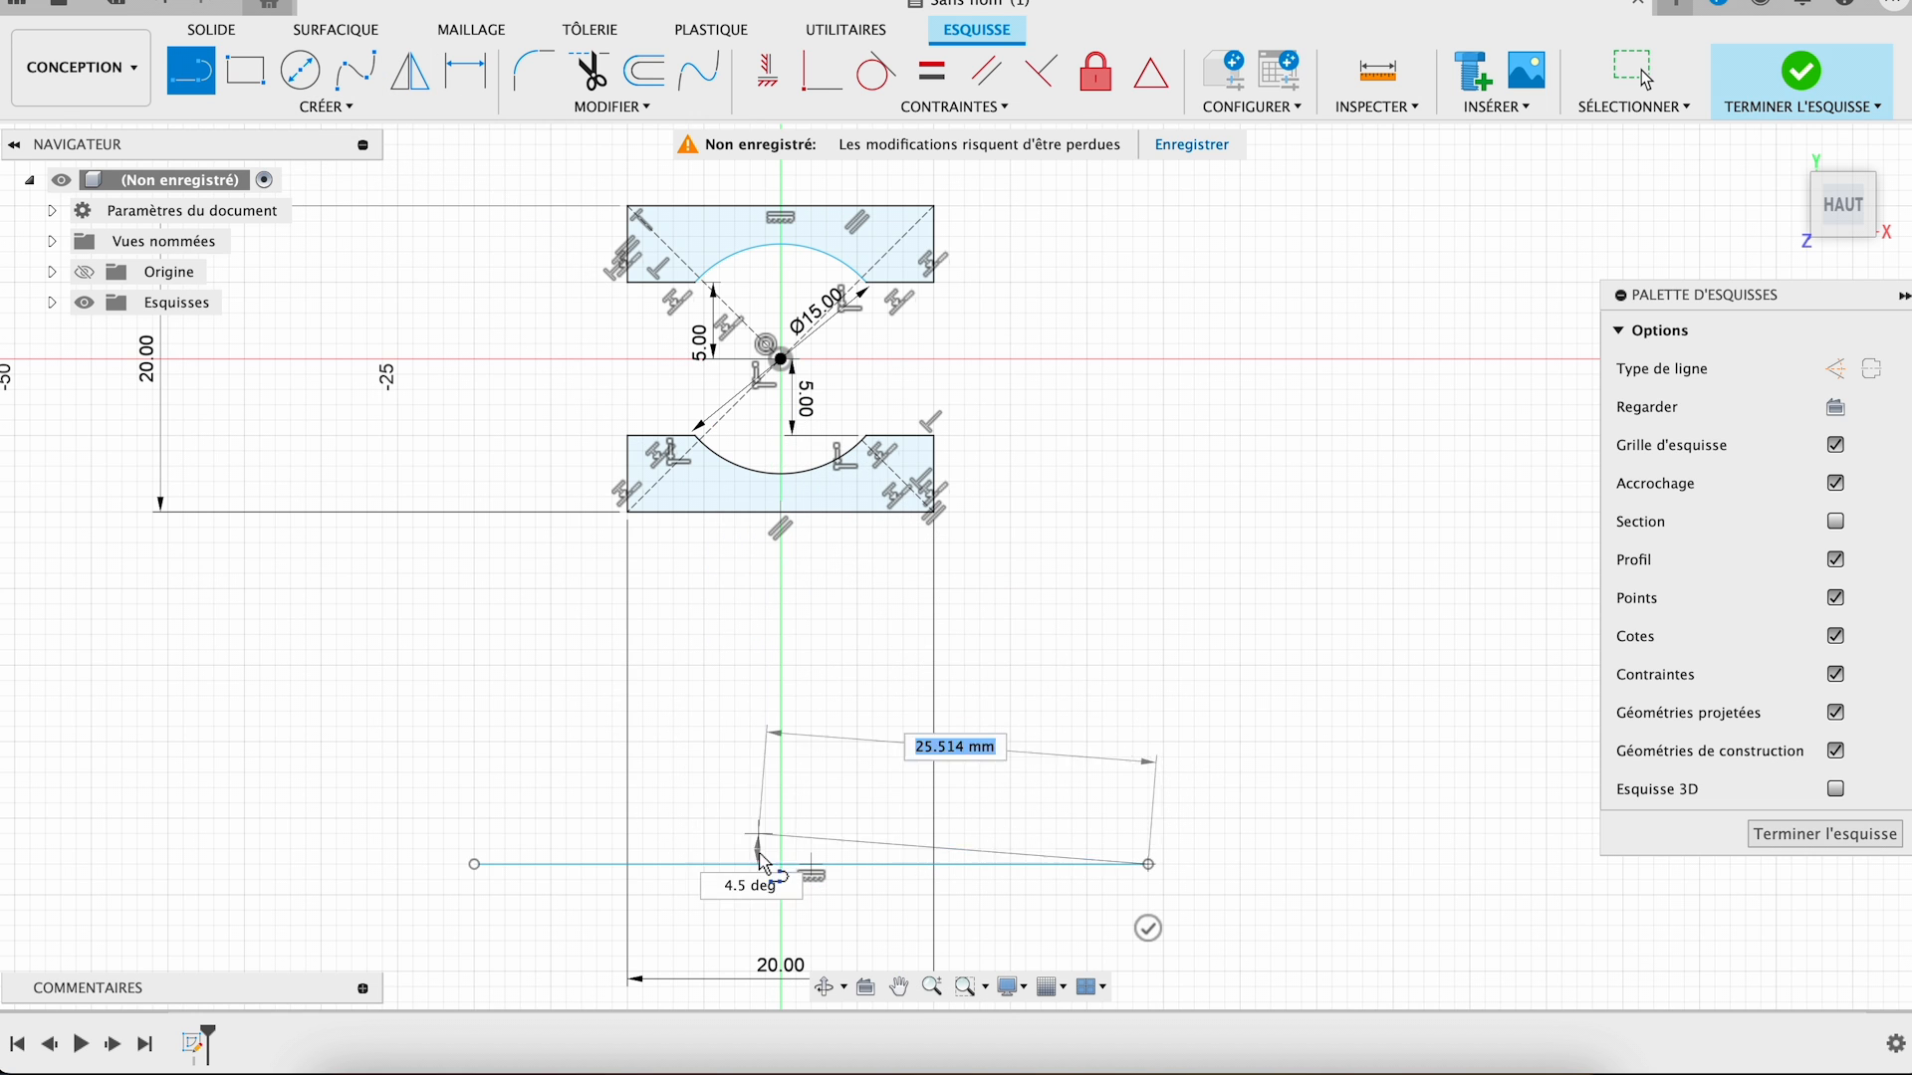
- Dimension the new line 20 mm from the bottom edge of the lower profile and finish the sketch
click(460, 76)
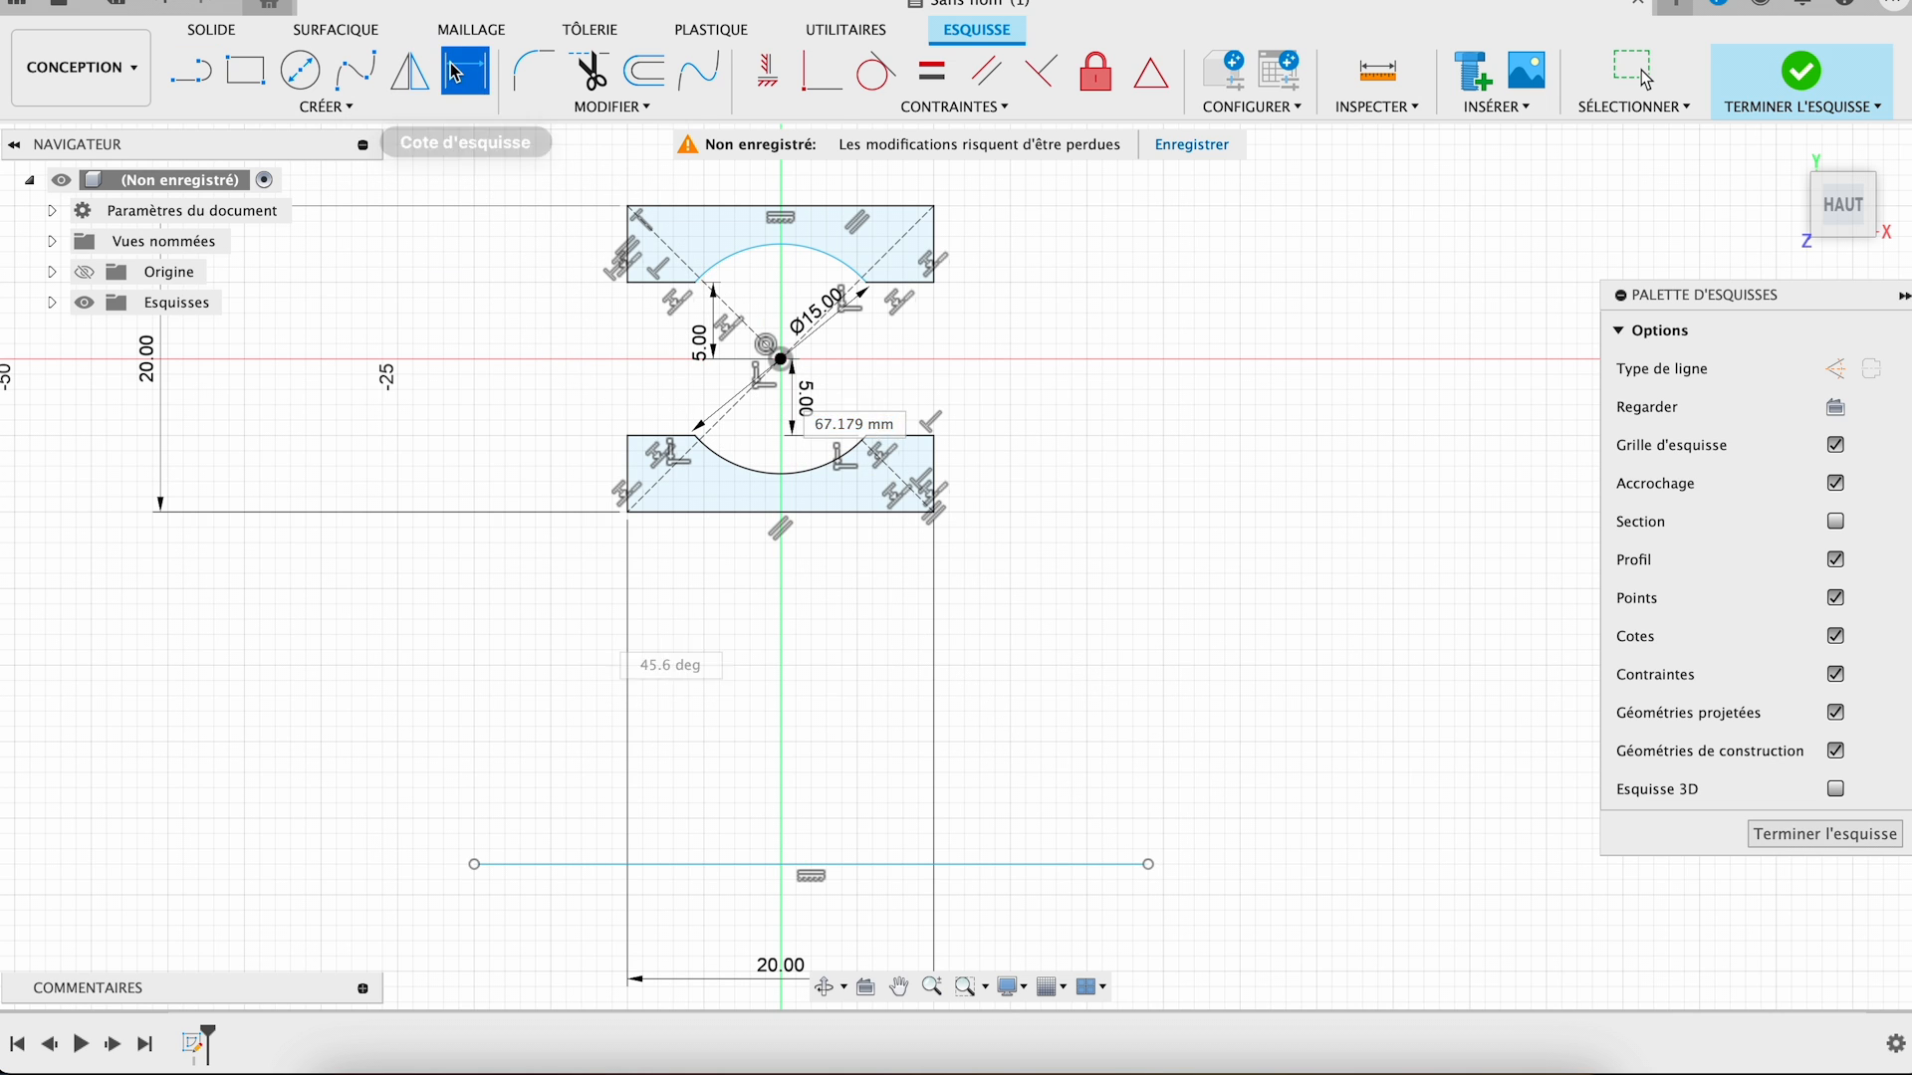
click(710, 514)
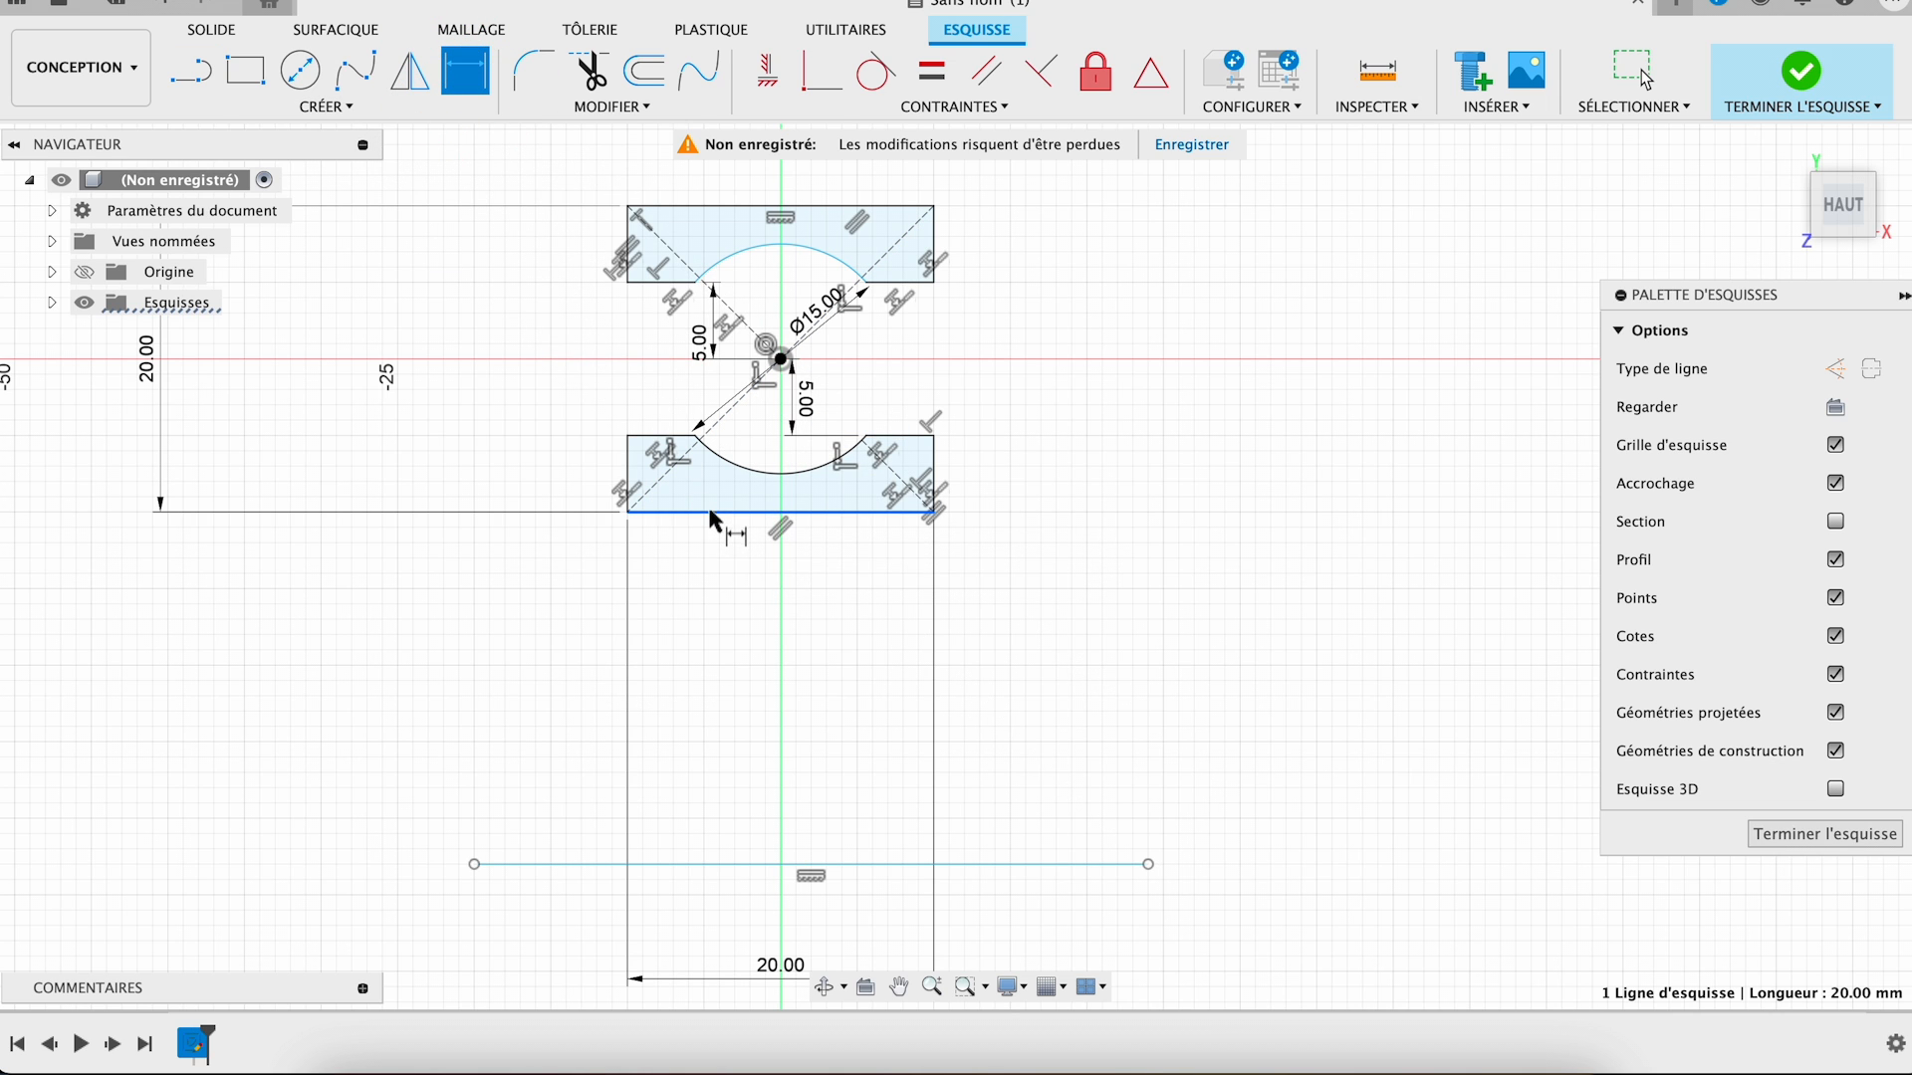
click(737, 863)
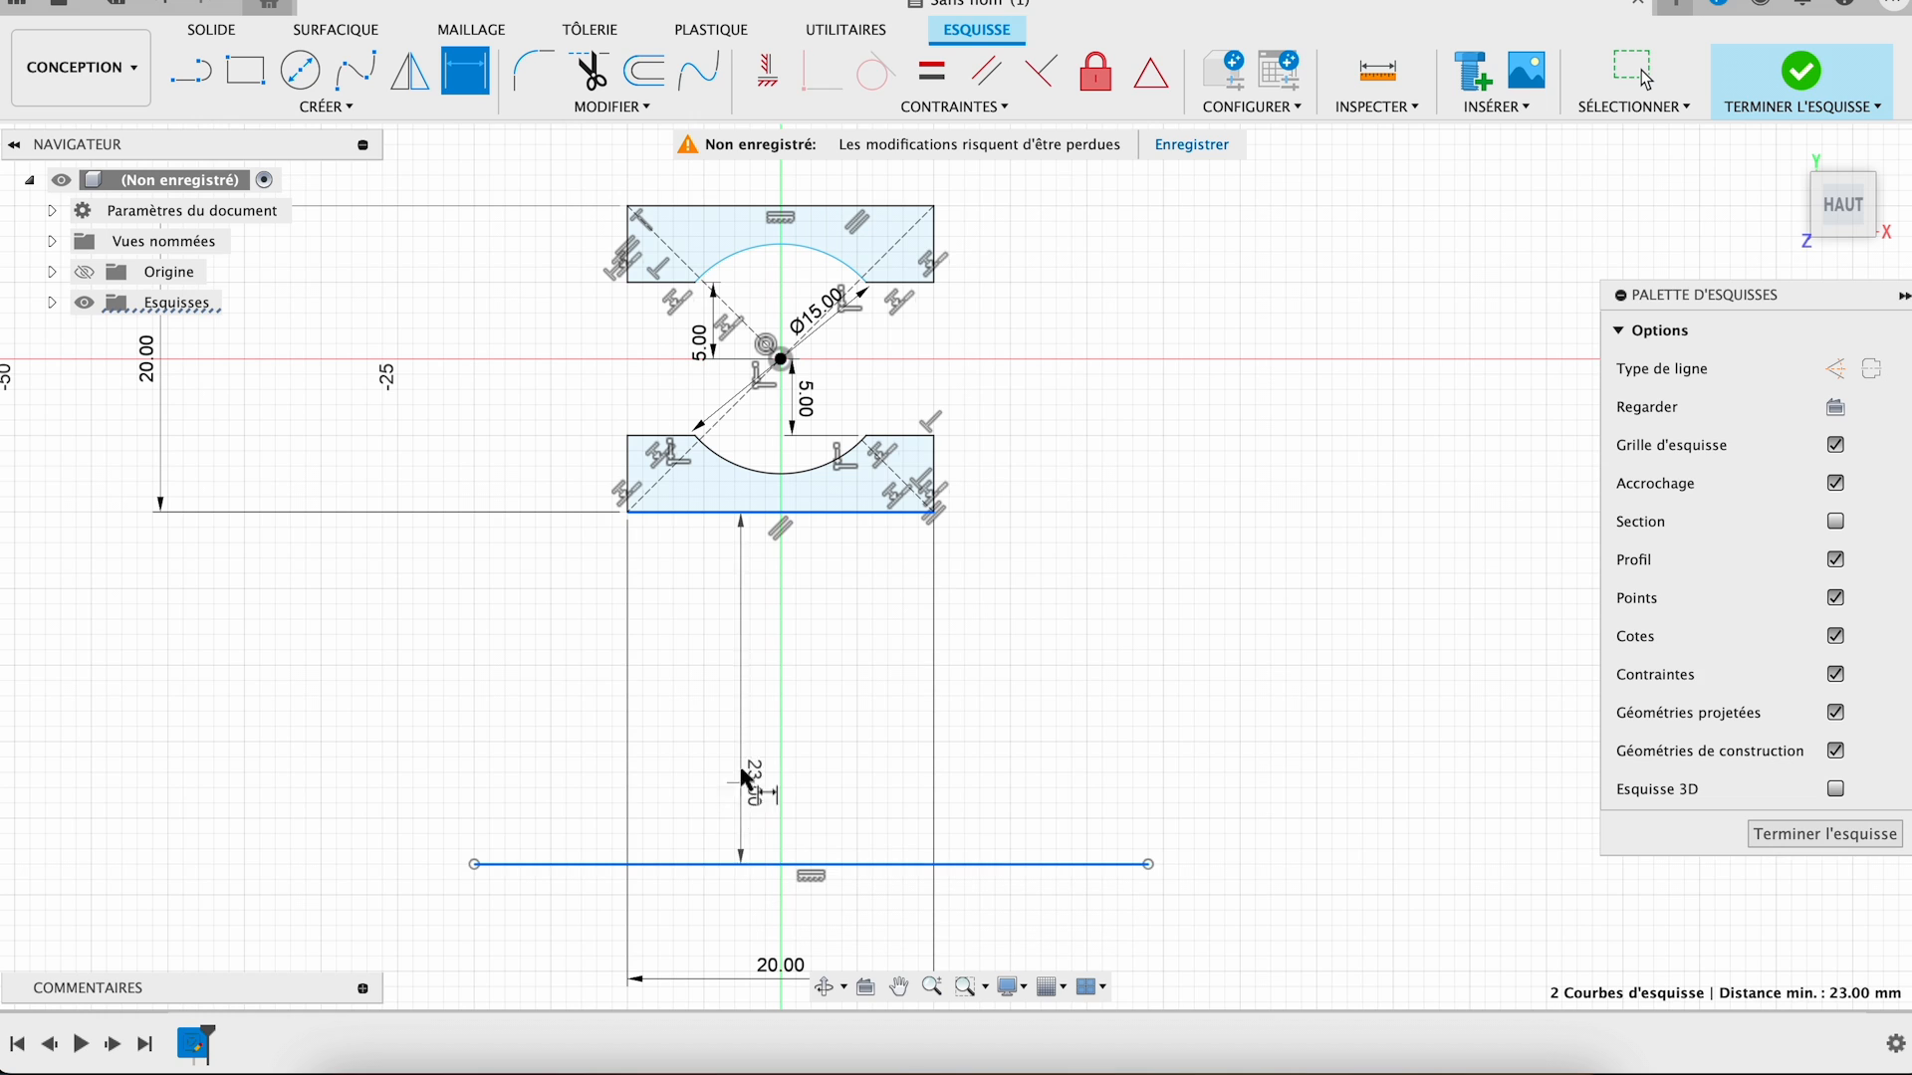
click(745, 757)
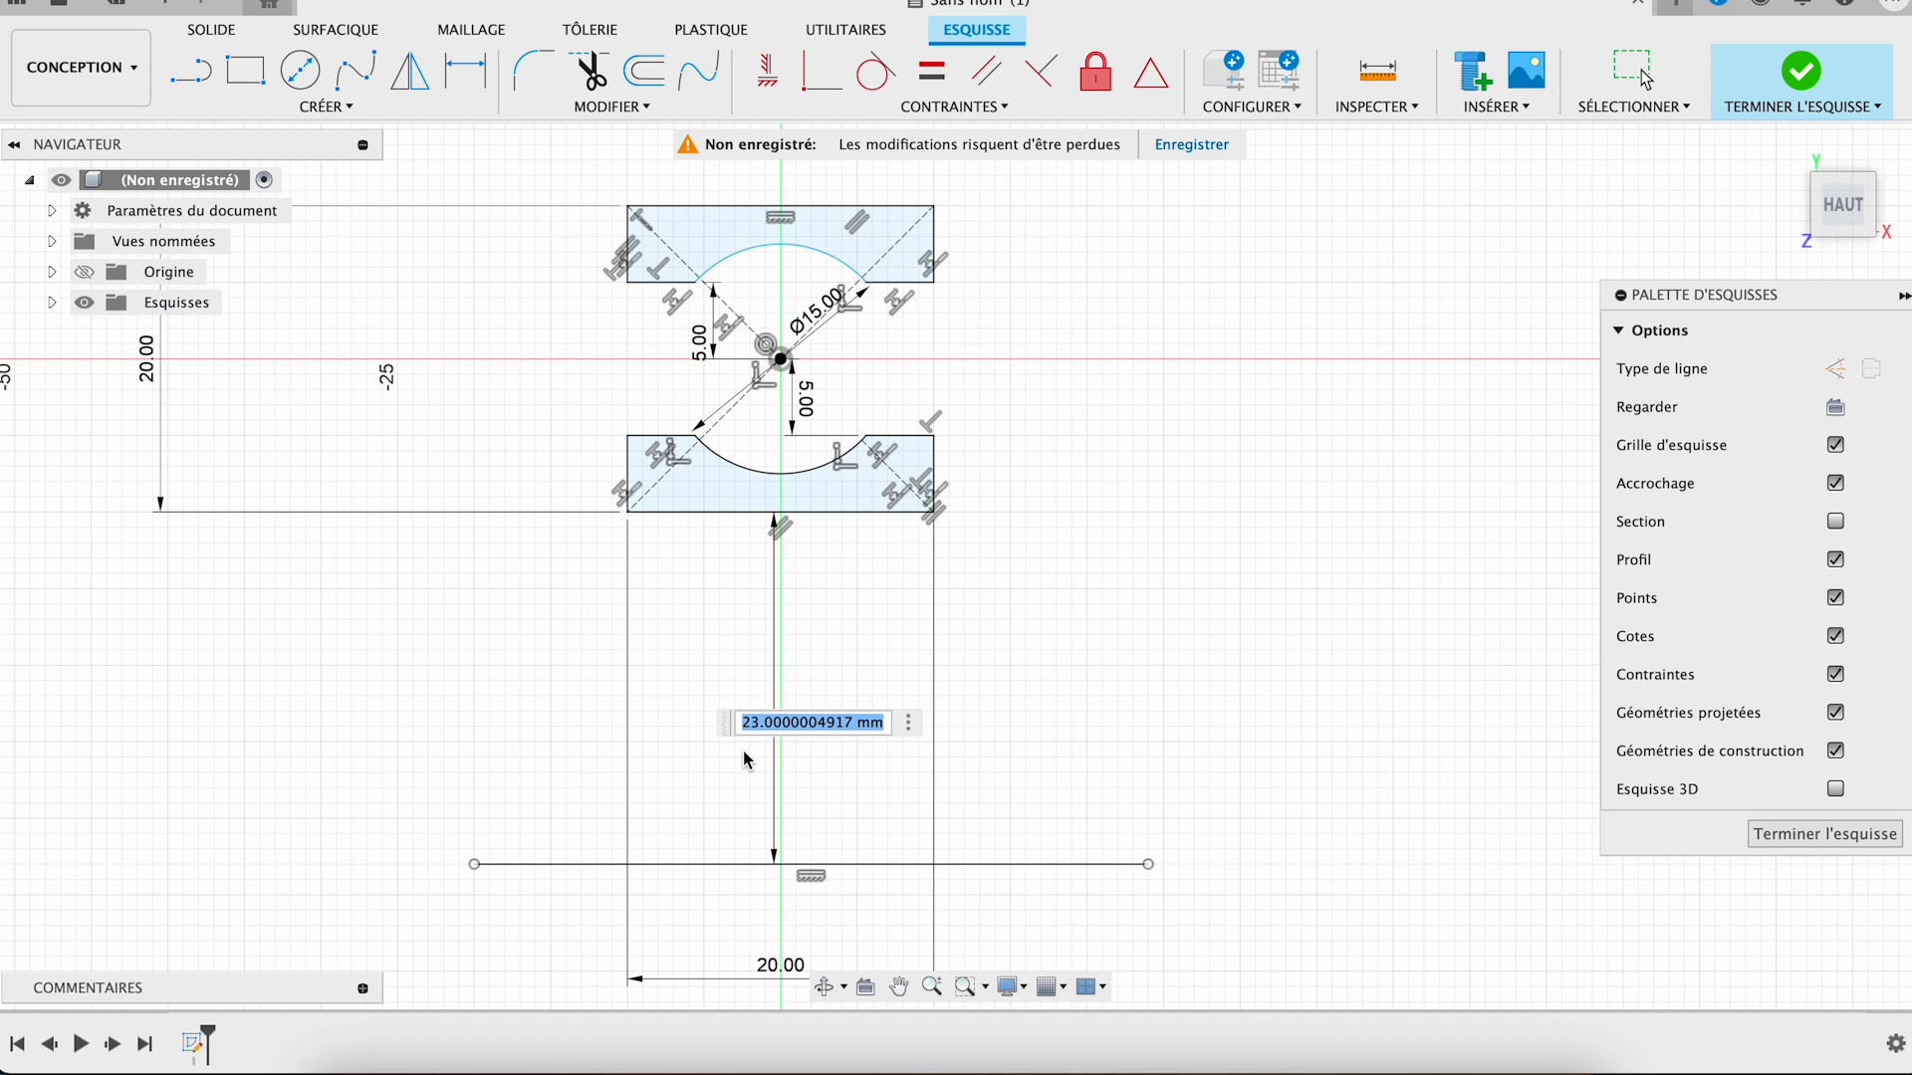
text(20)
key(Return)
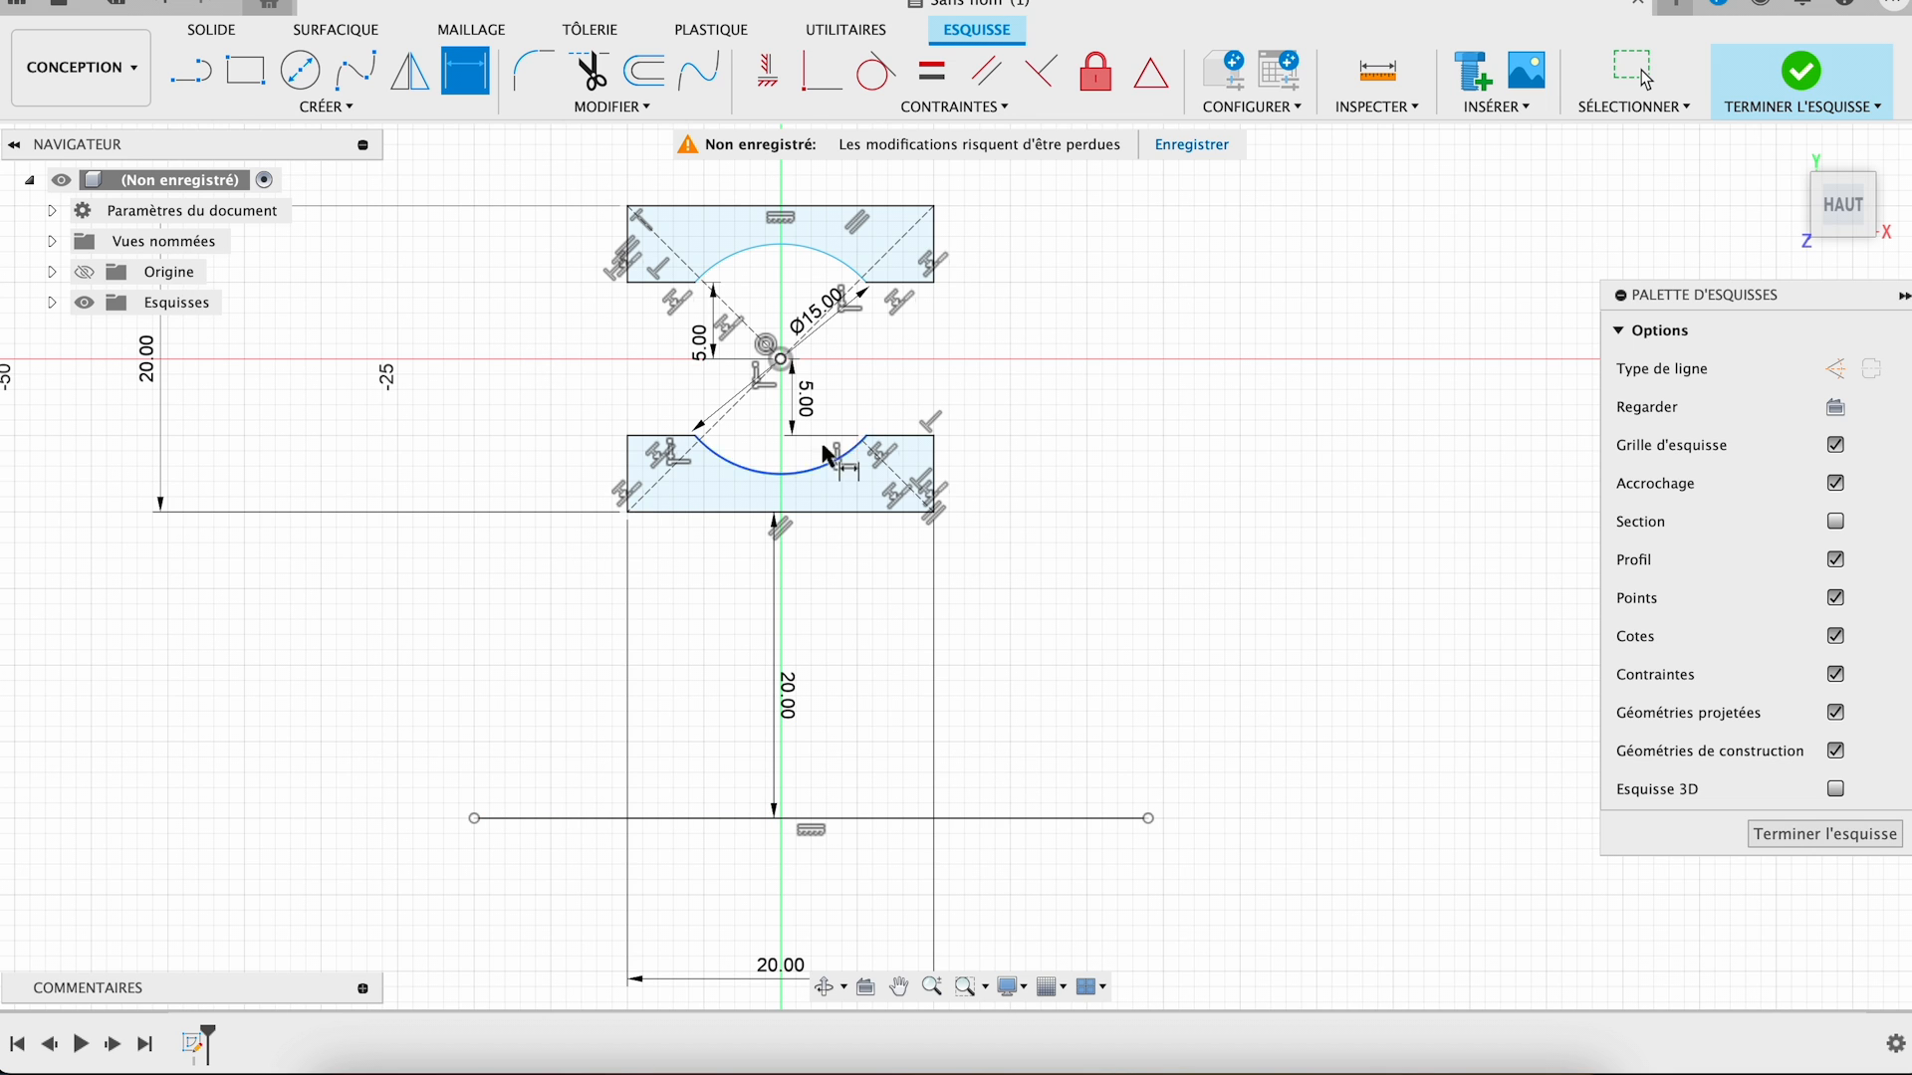
click(1803, 74)
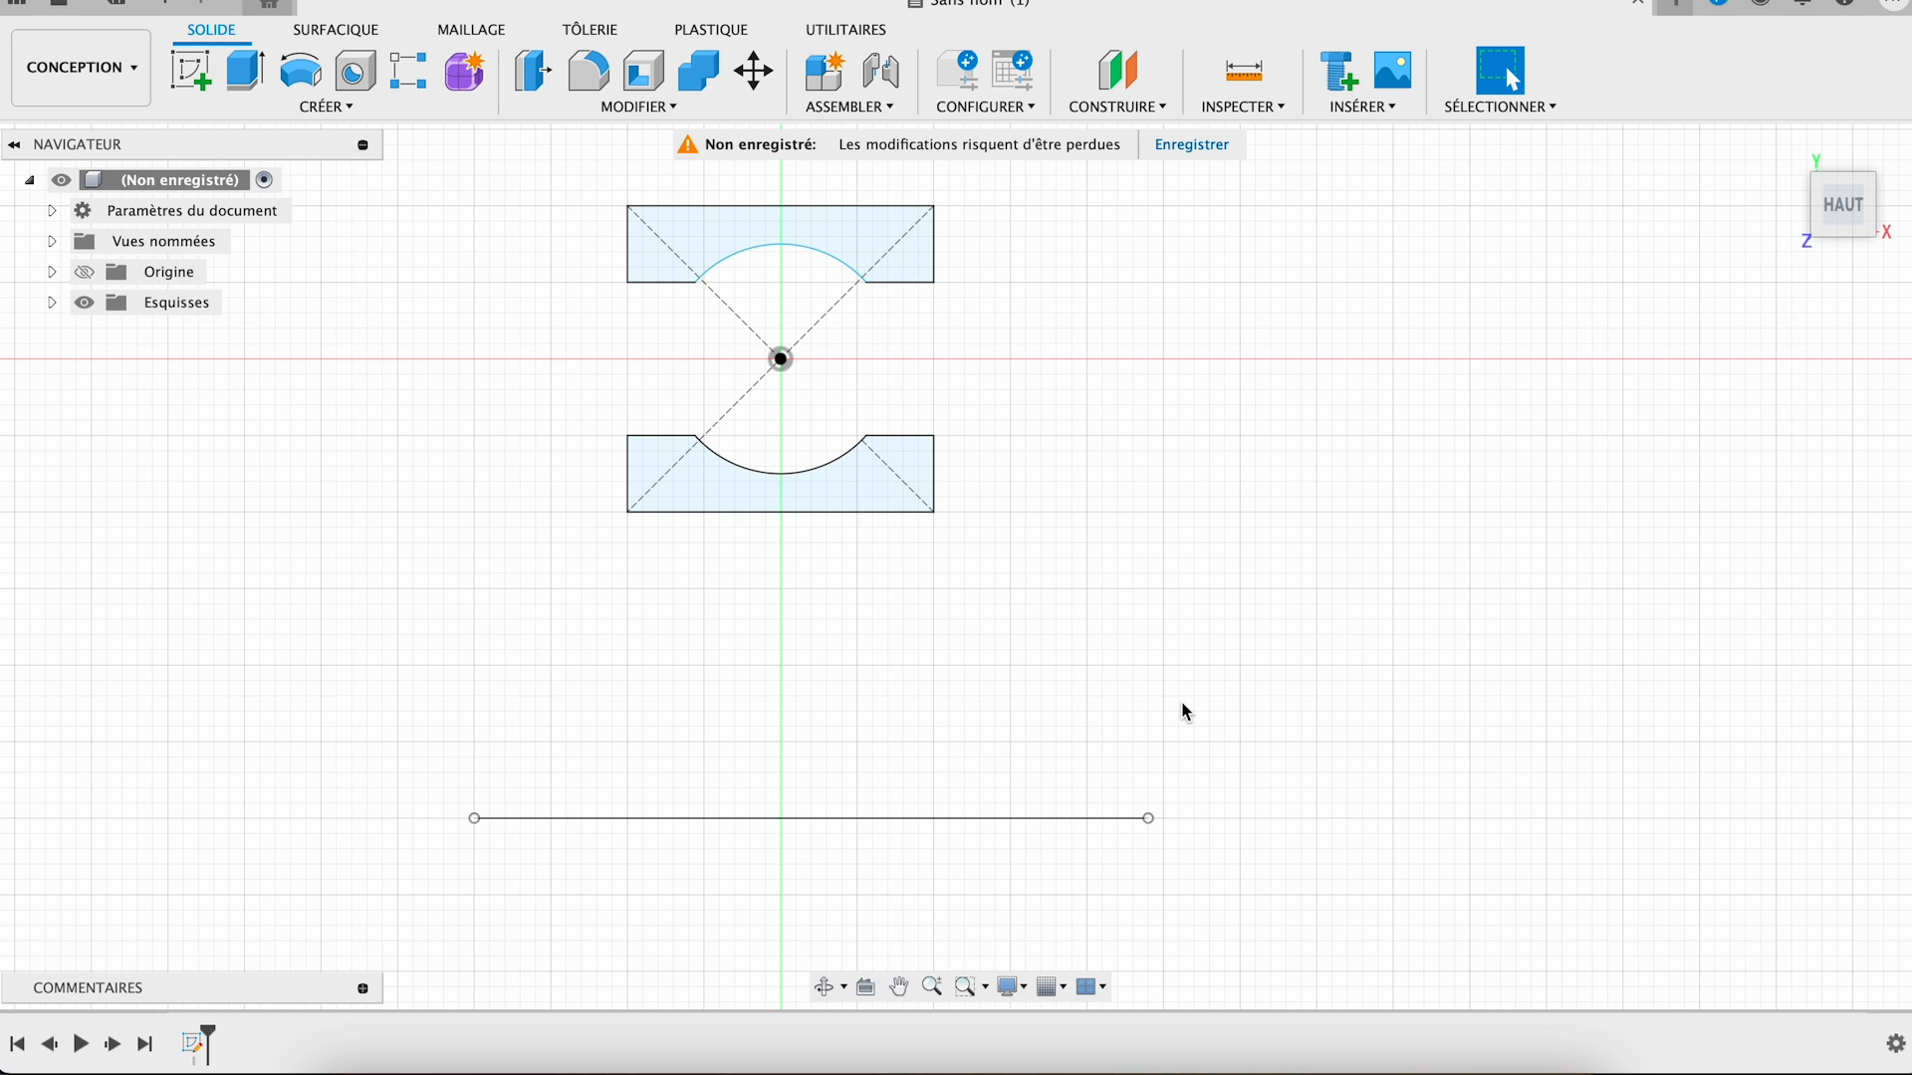
- Revolve both ring profiles 360 degrees around the lower horizontal line as new bodies
click(300, 70)
click(682, 228)
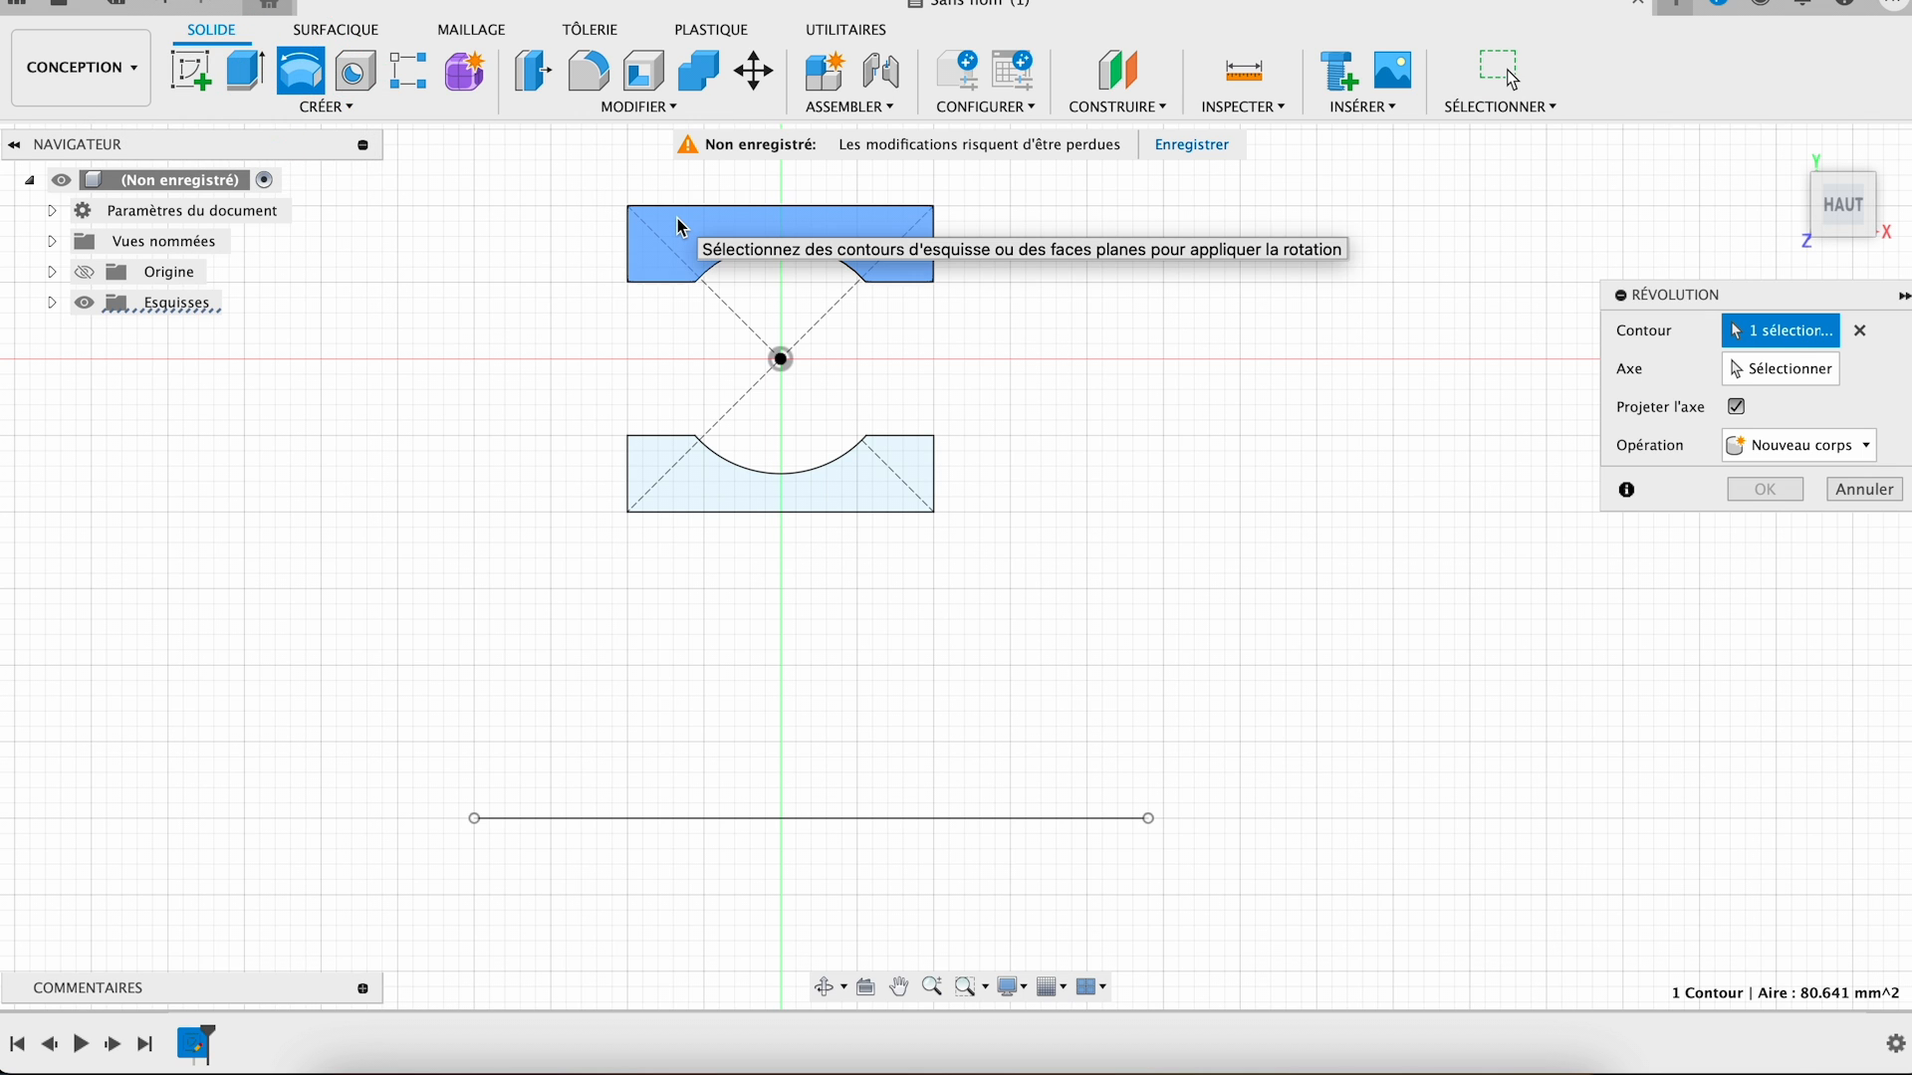
click(694, 488)
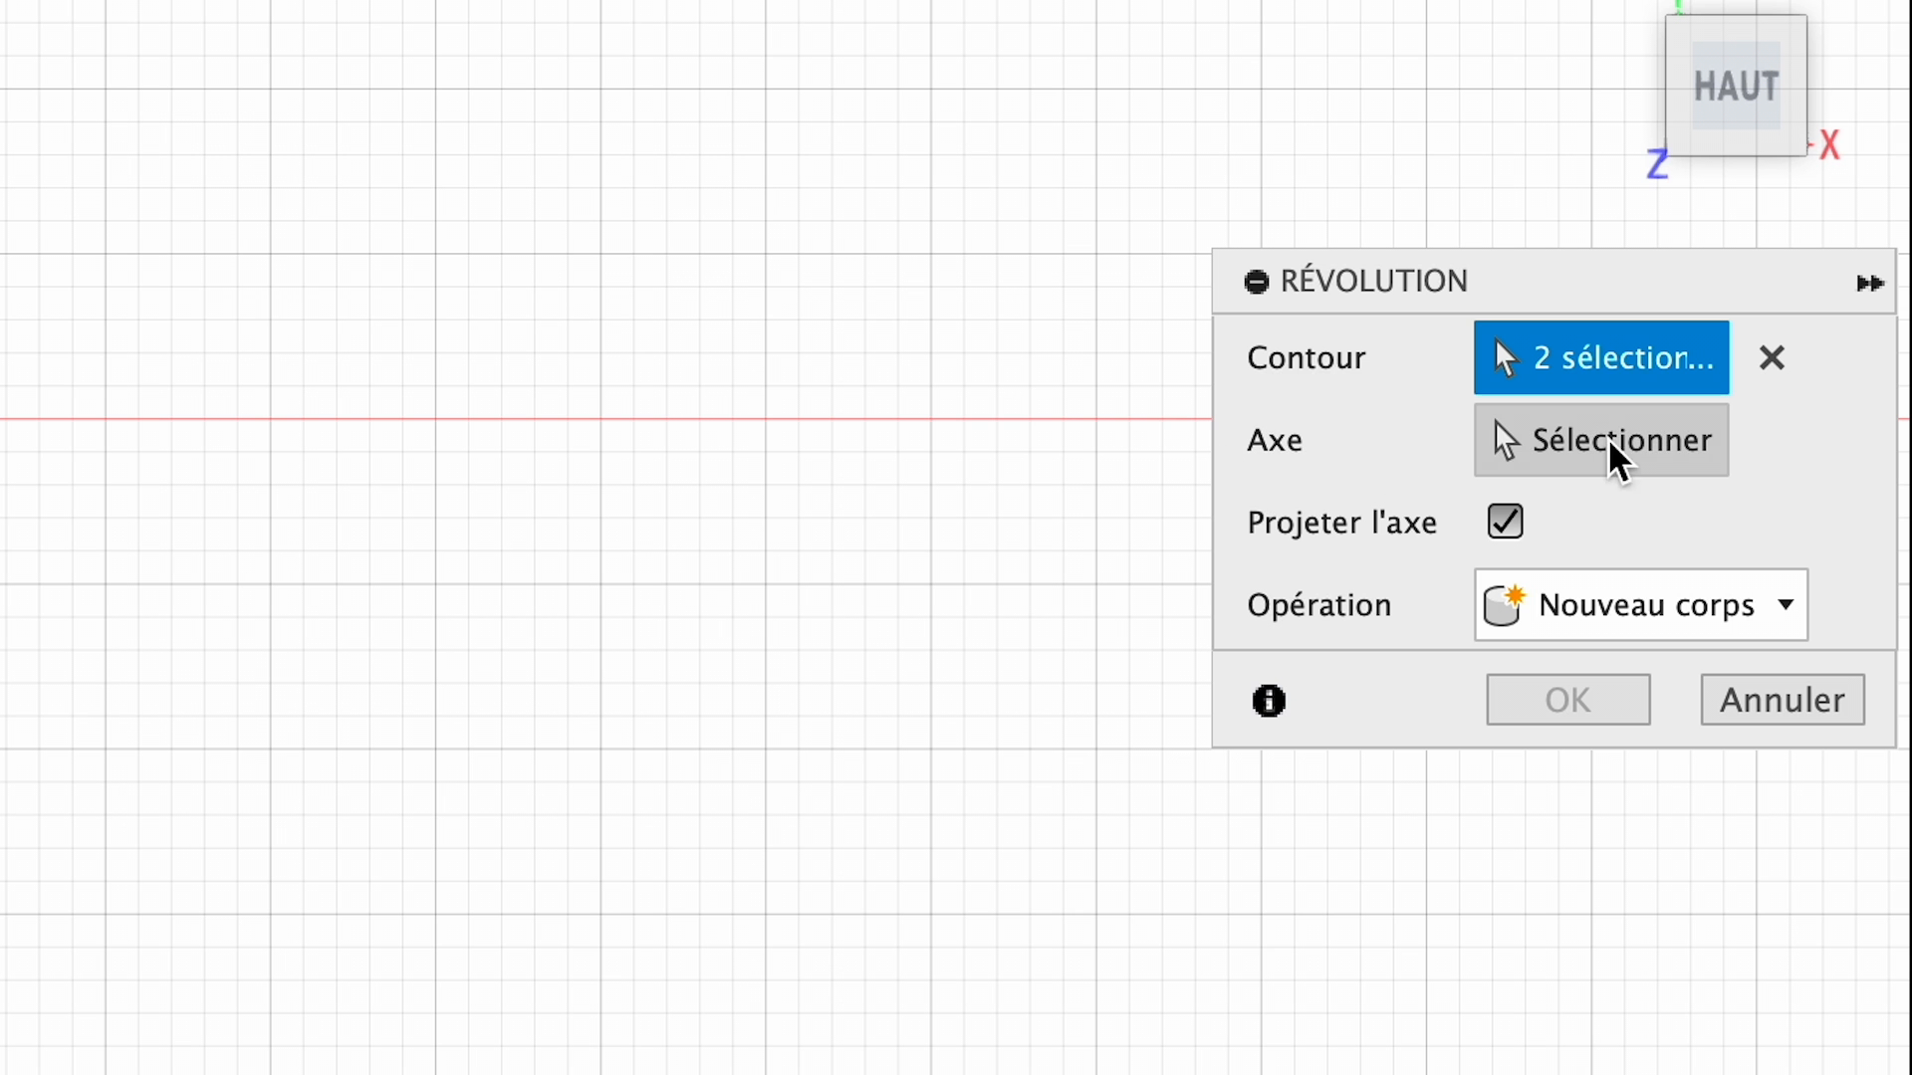
click(1641, 450)
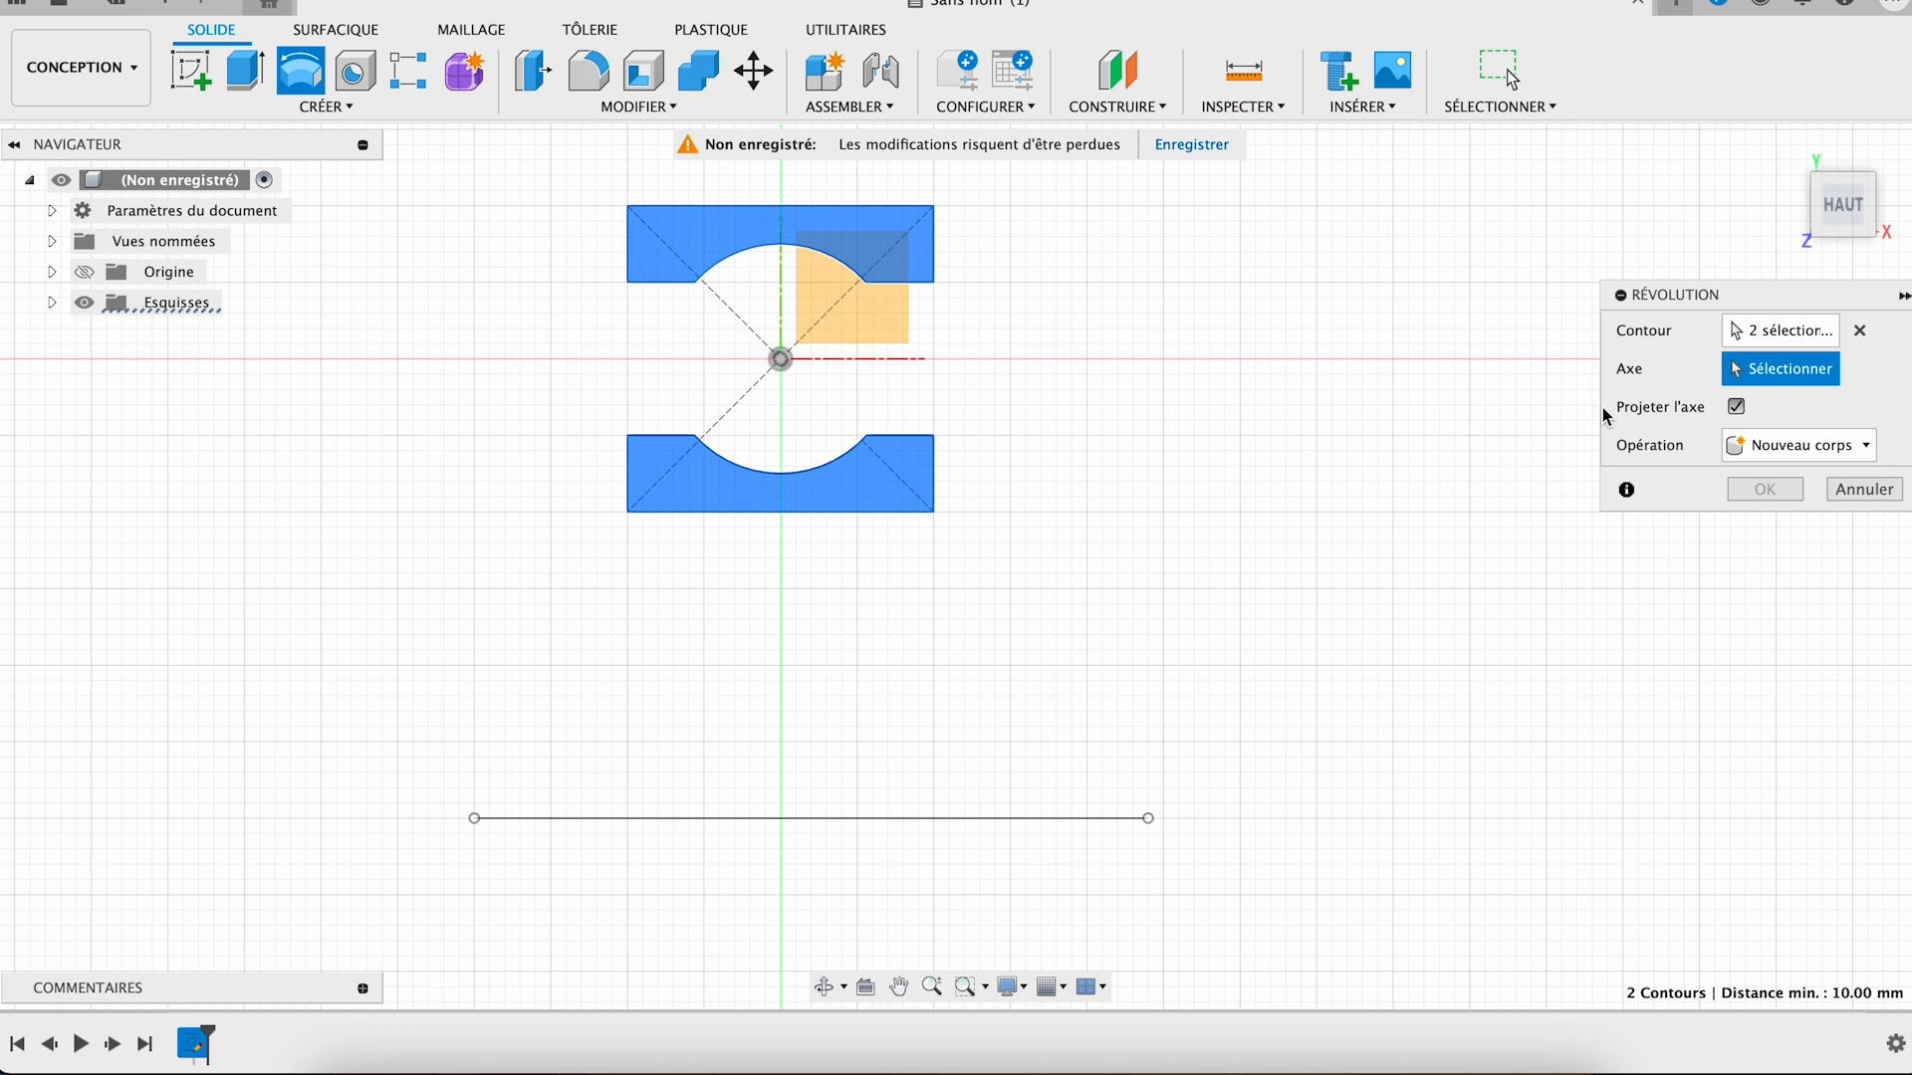
click(795, 818)
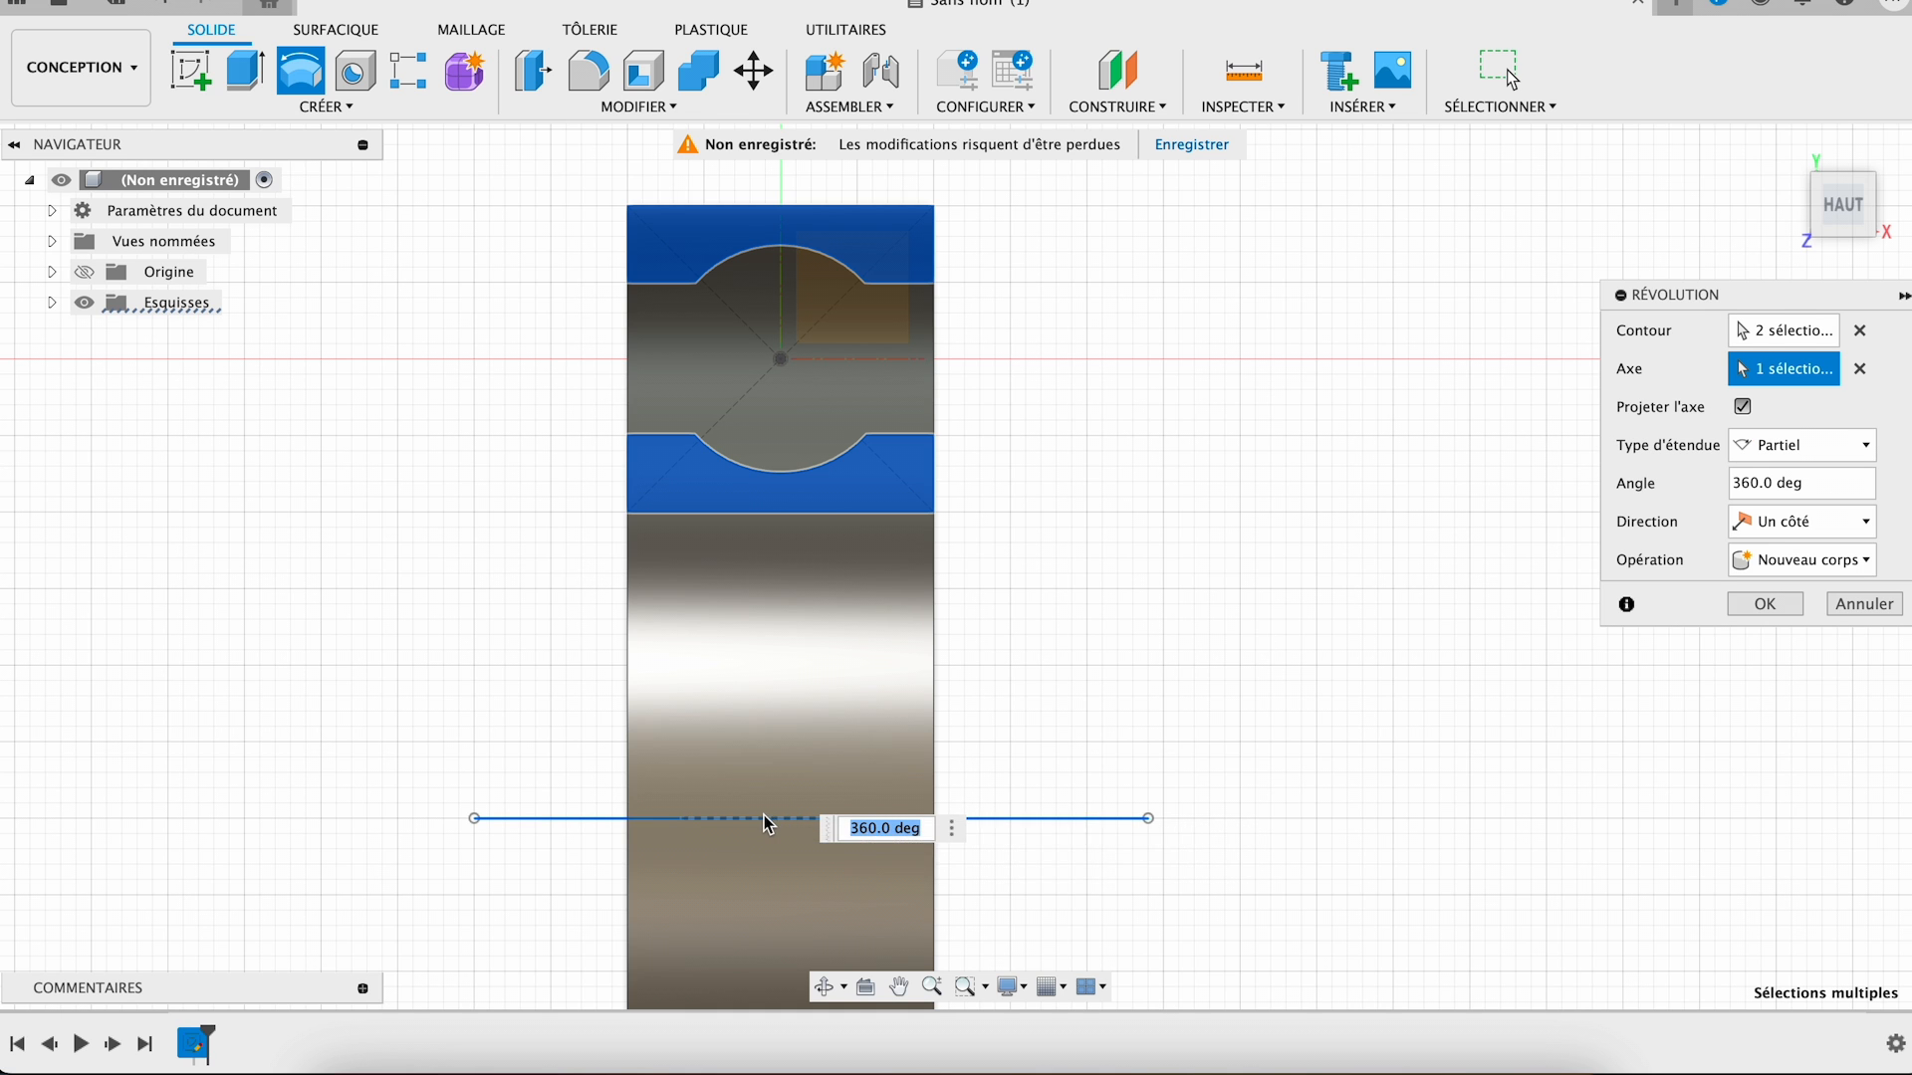
key(Return)
- Create a section analysis that cuts both rings along the horizontal XY origin plane
scroll(889, 448, down, 3)
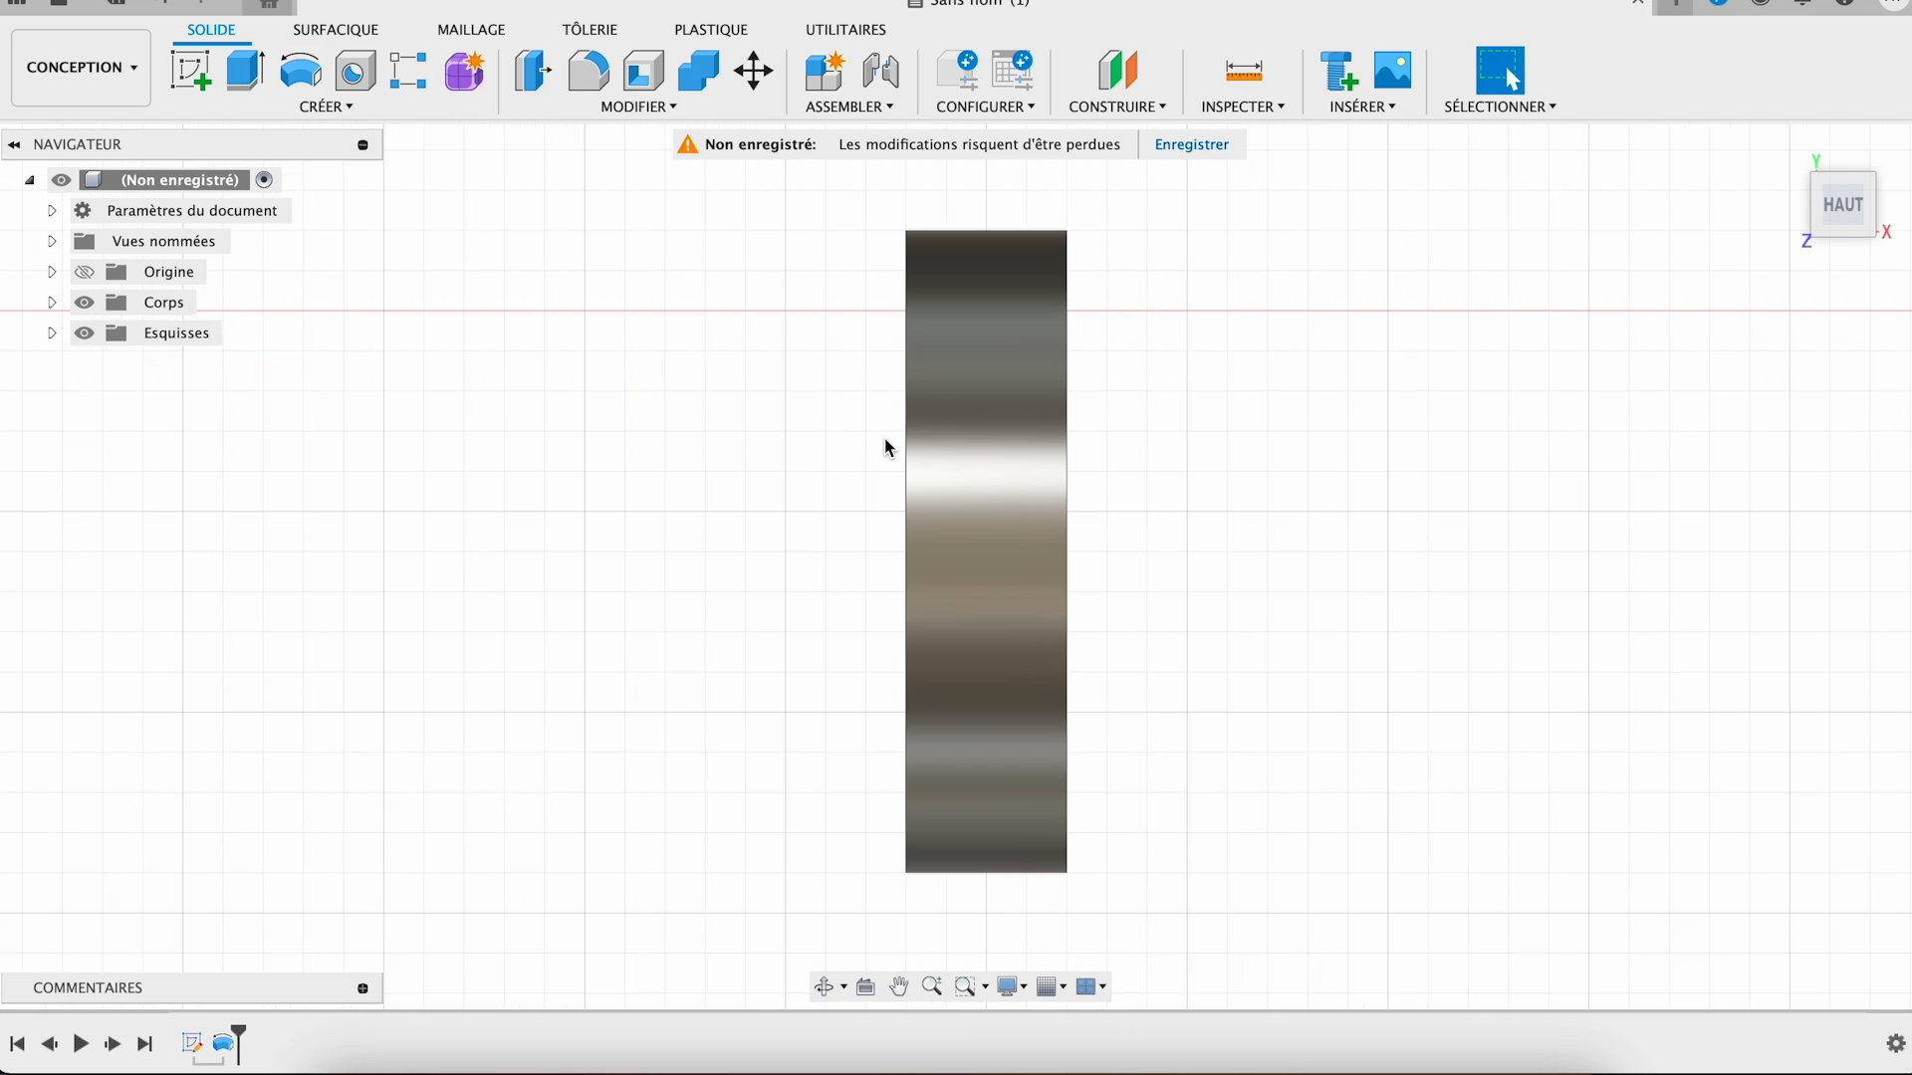
shift+middle_drag(889, 448, 1011, 359)
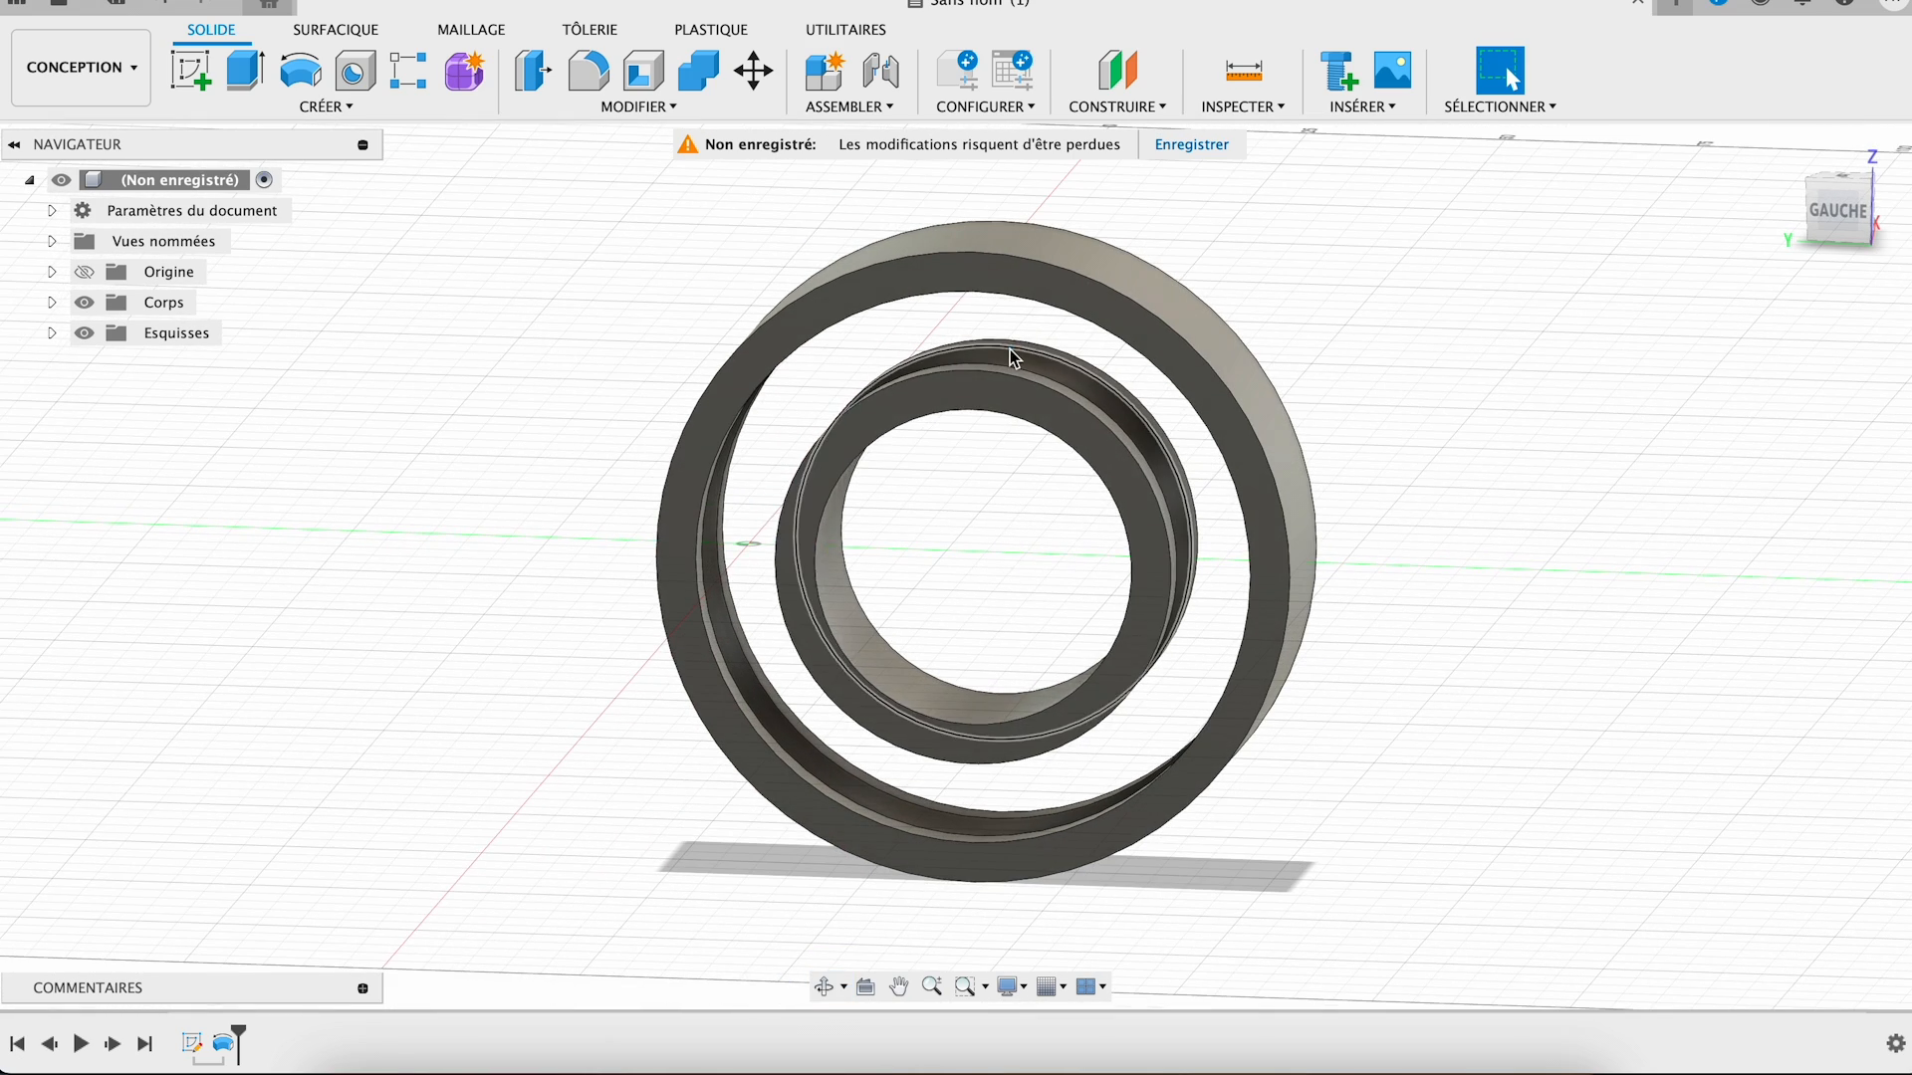
scroll(761, 547, up, 3)
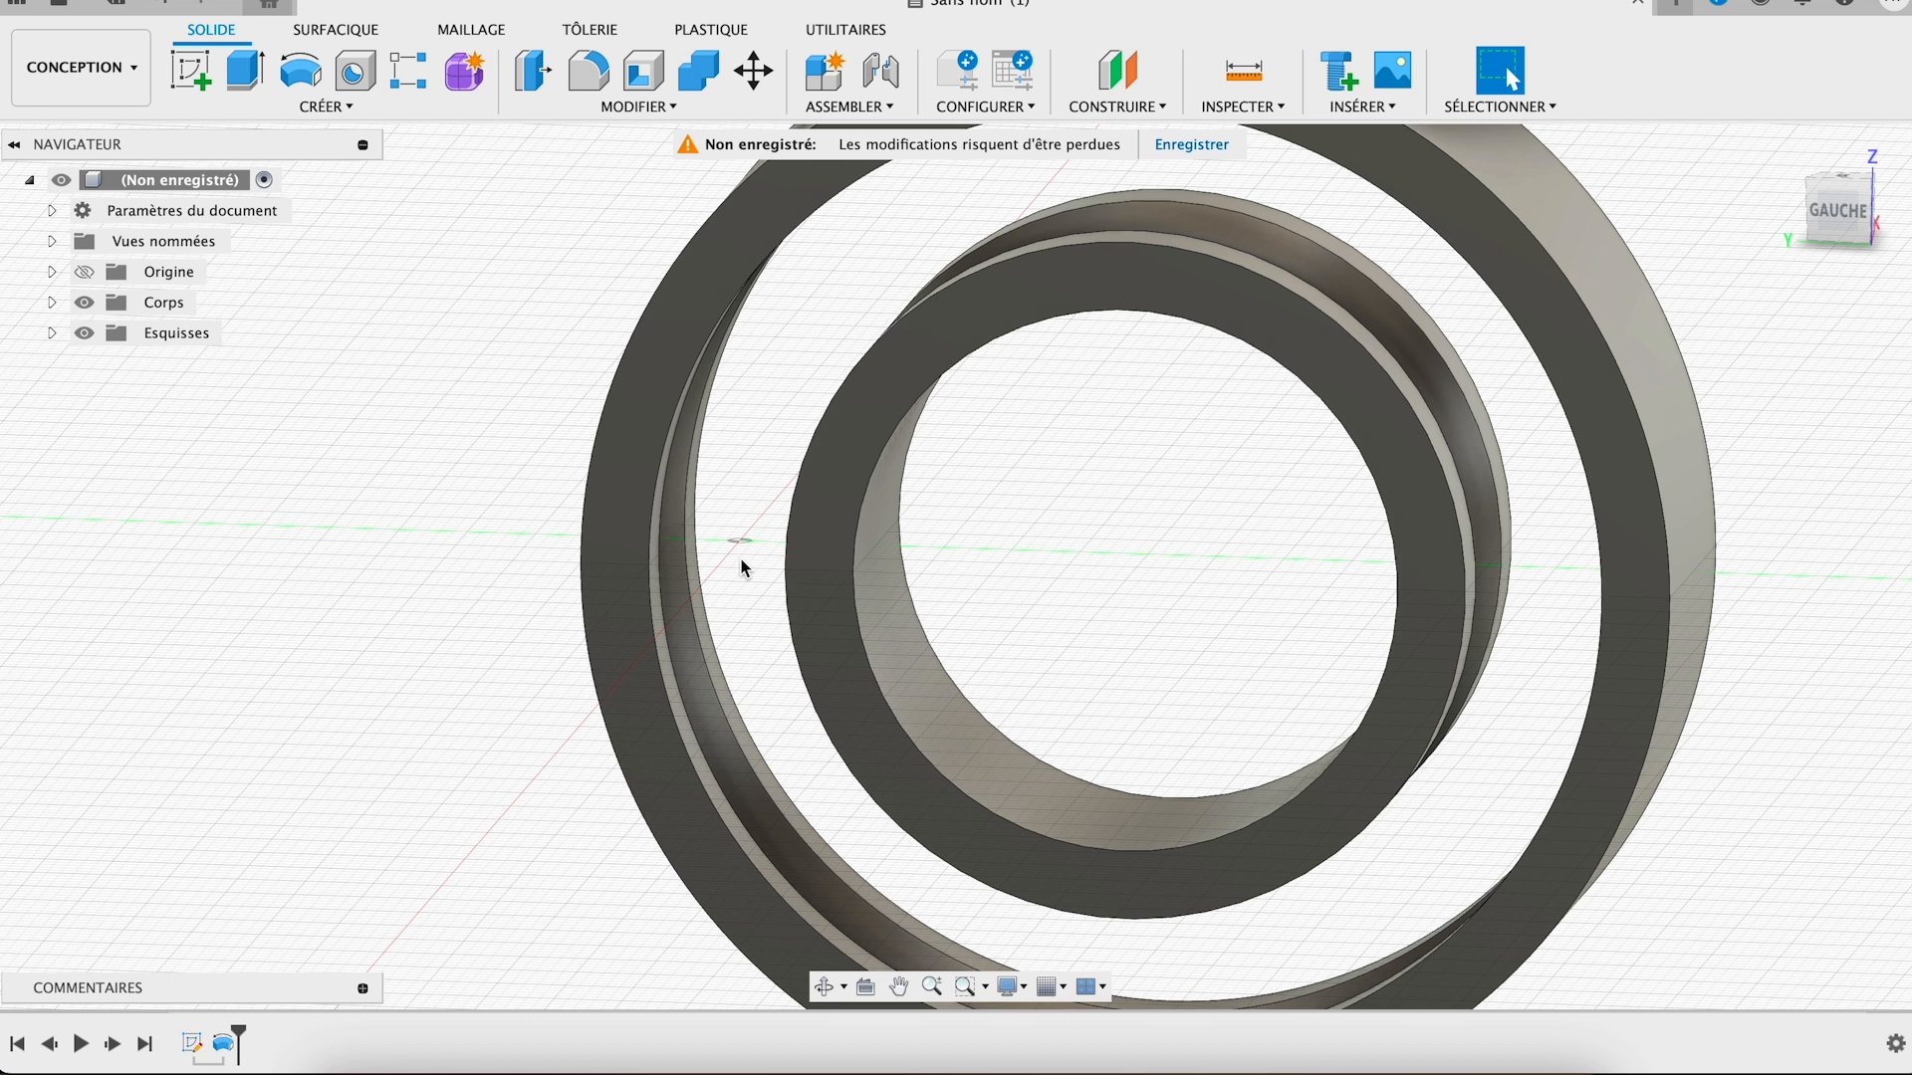
click(1245, 107)
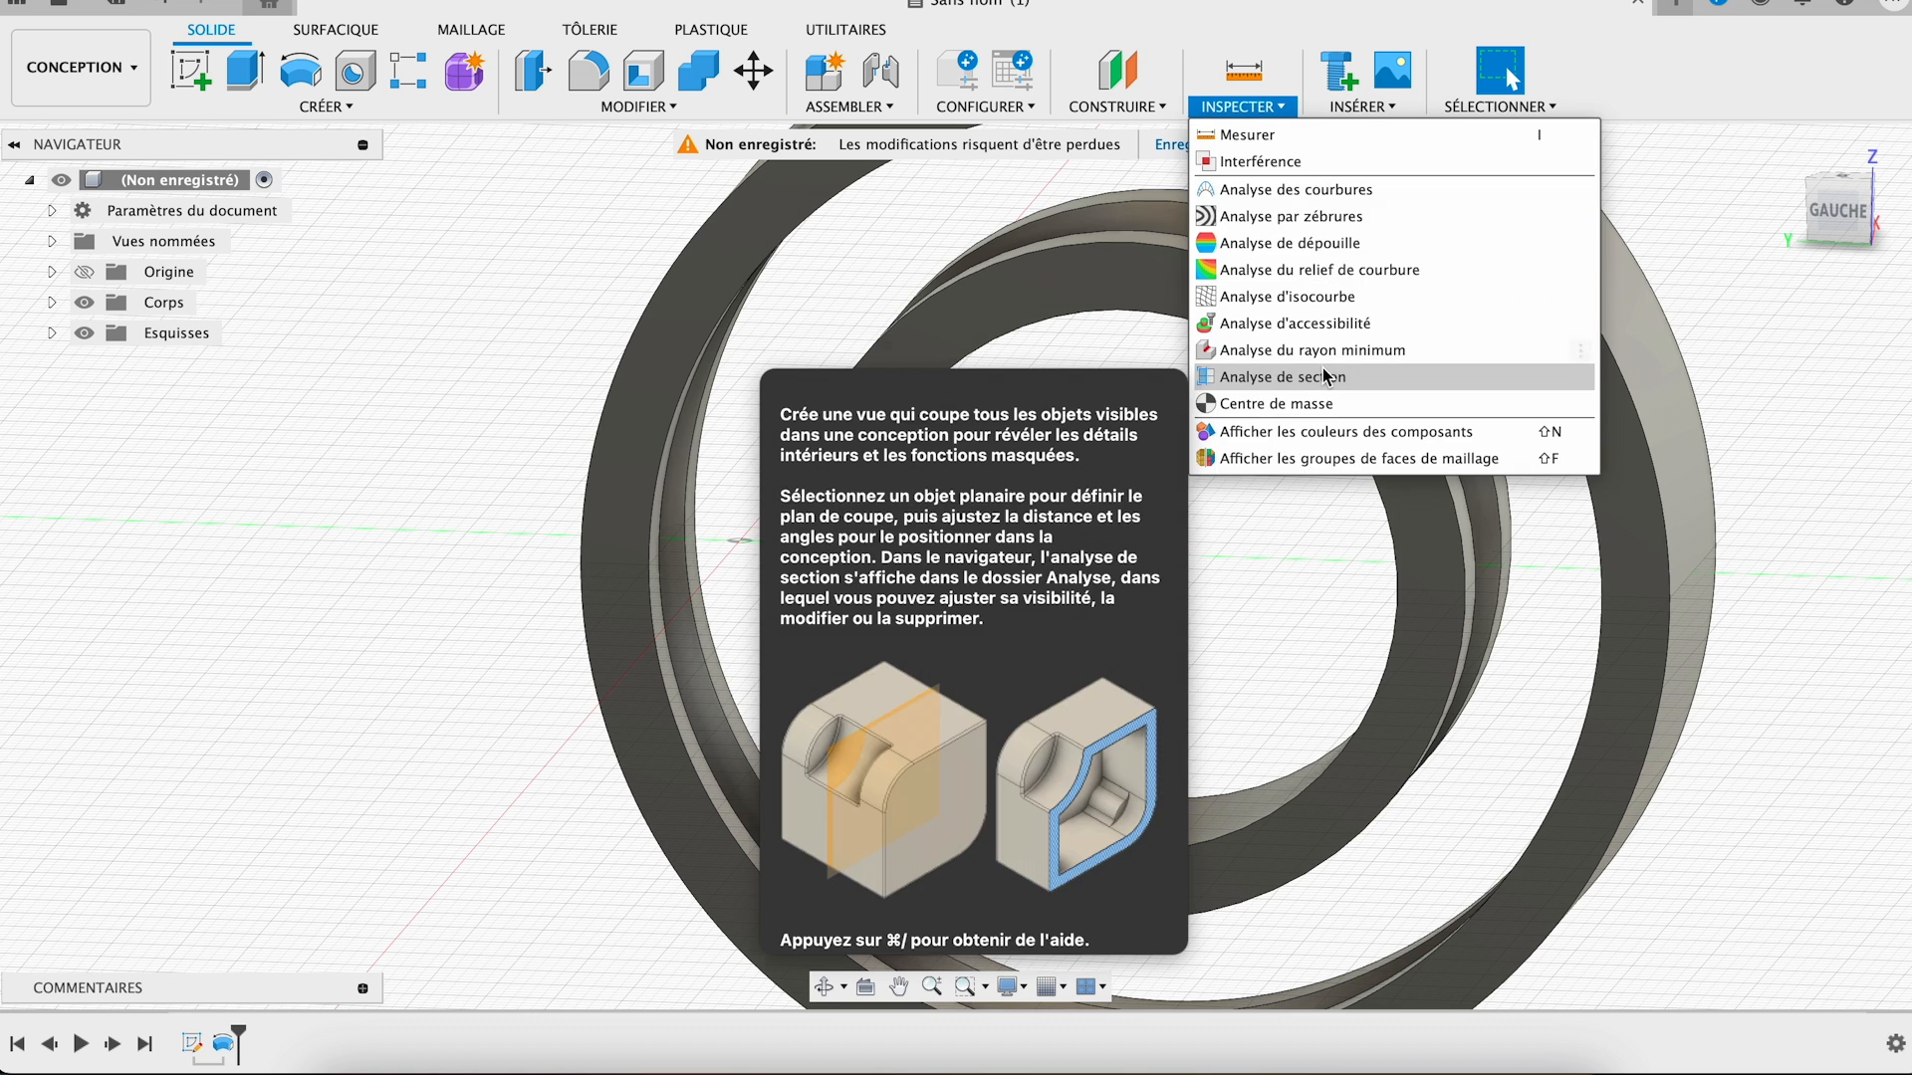
click(1613, 371)
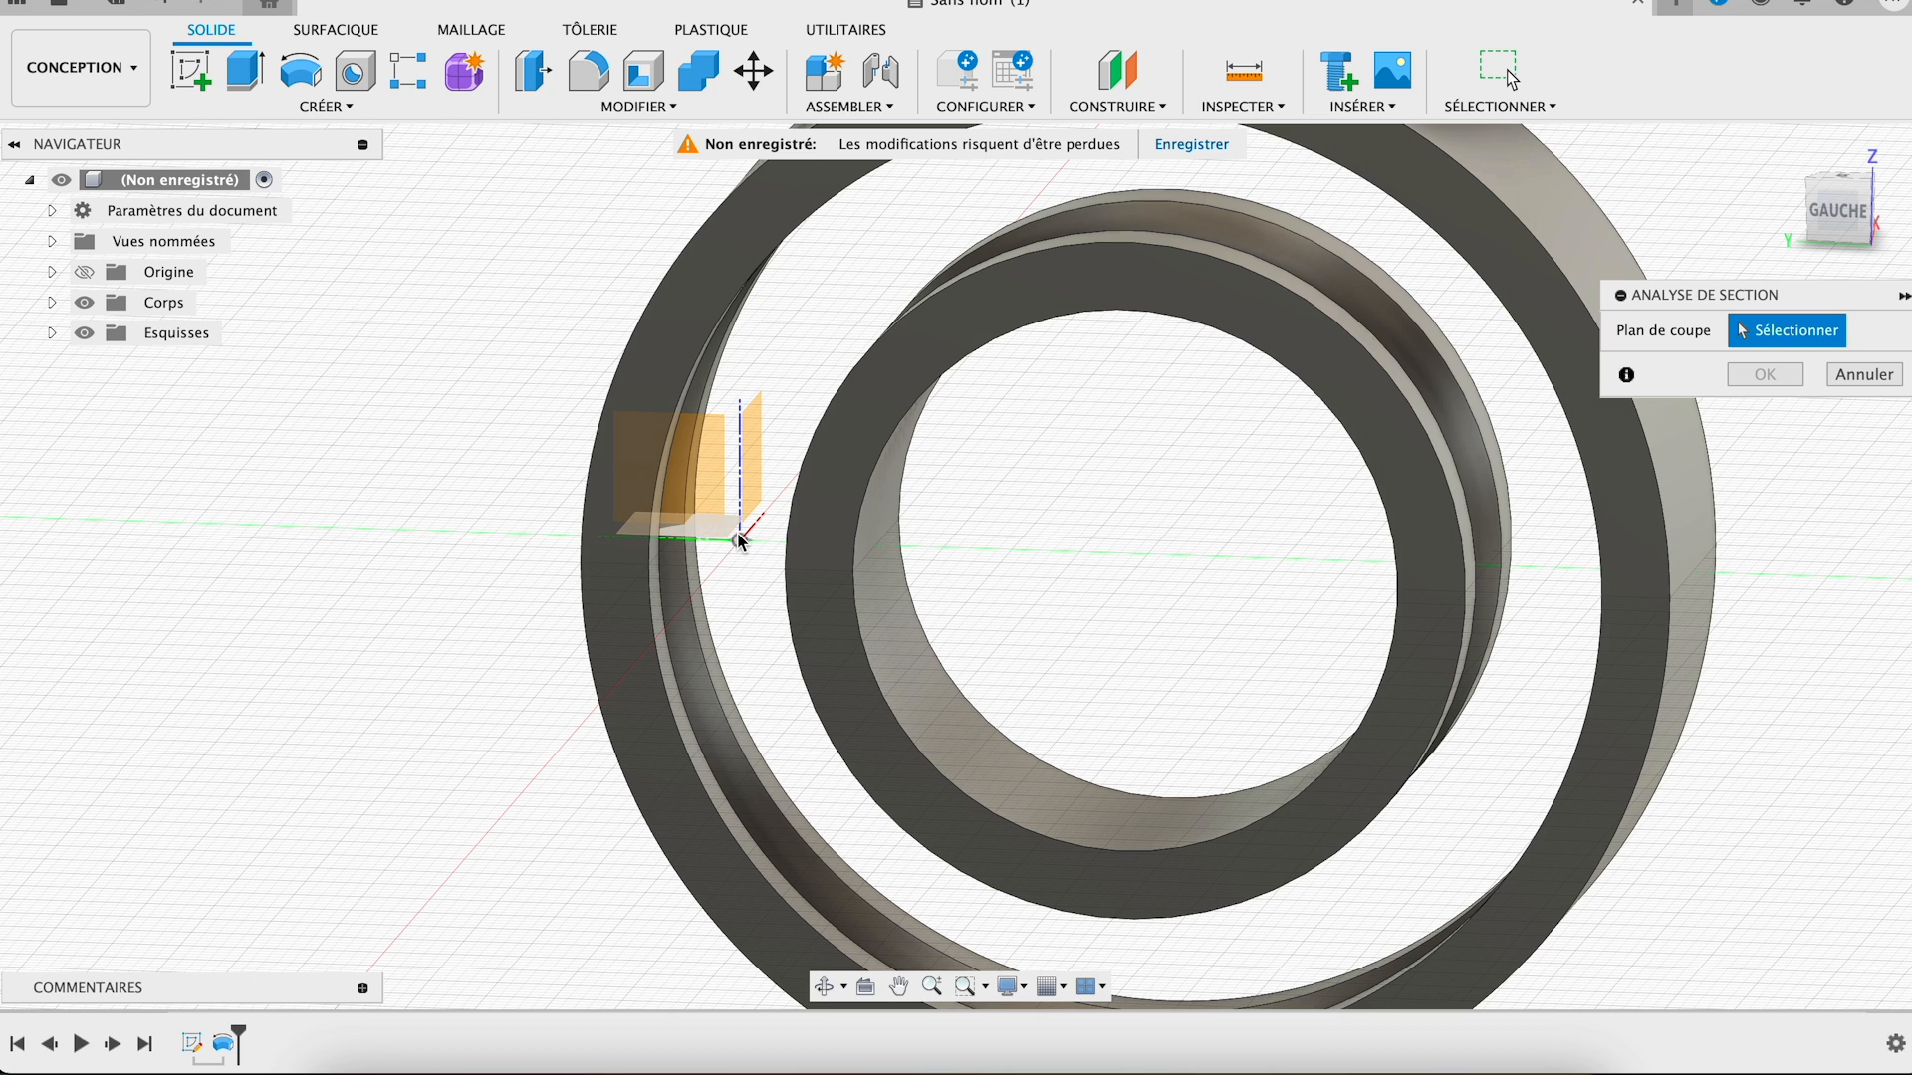
click(740, 538)
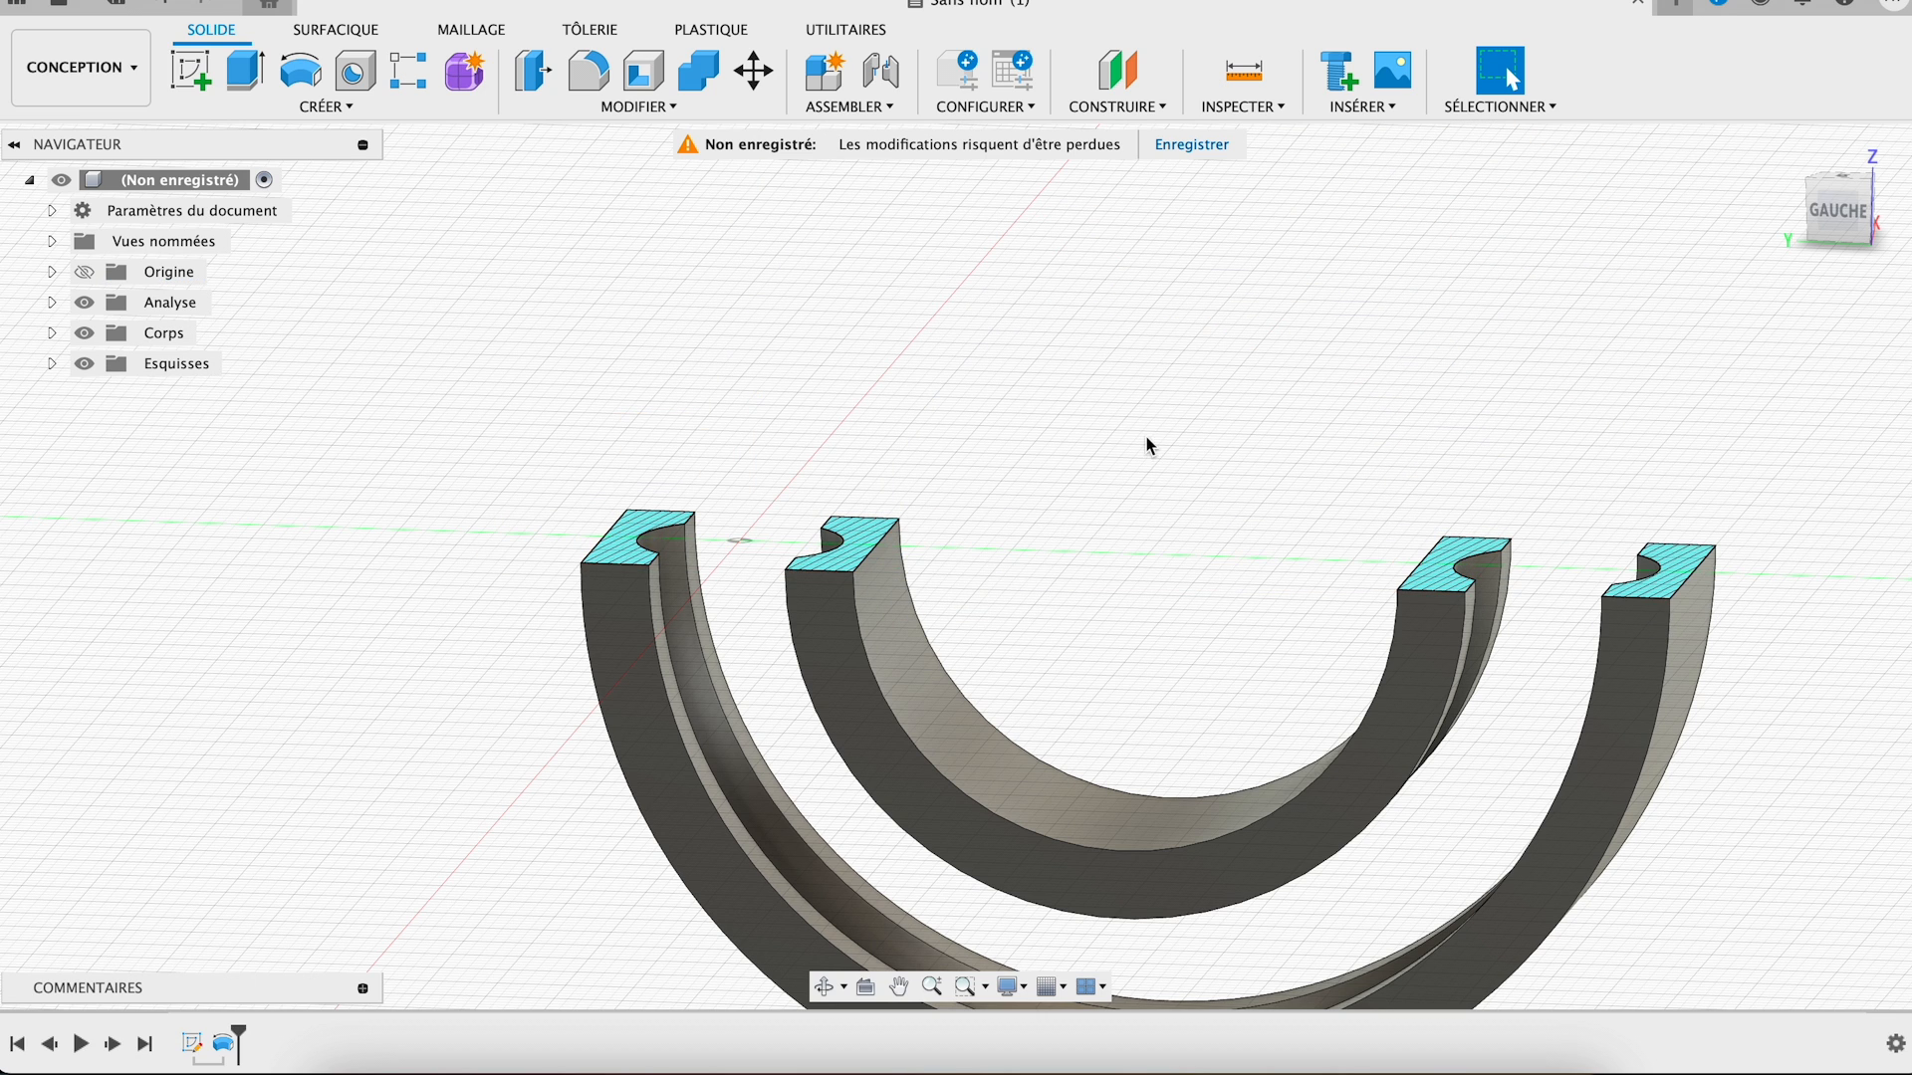
- Start a sketch on the XY origin plane and draw a 14.5 mm diameter circle in the ball groove, centred near the origin
click(185, 72)
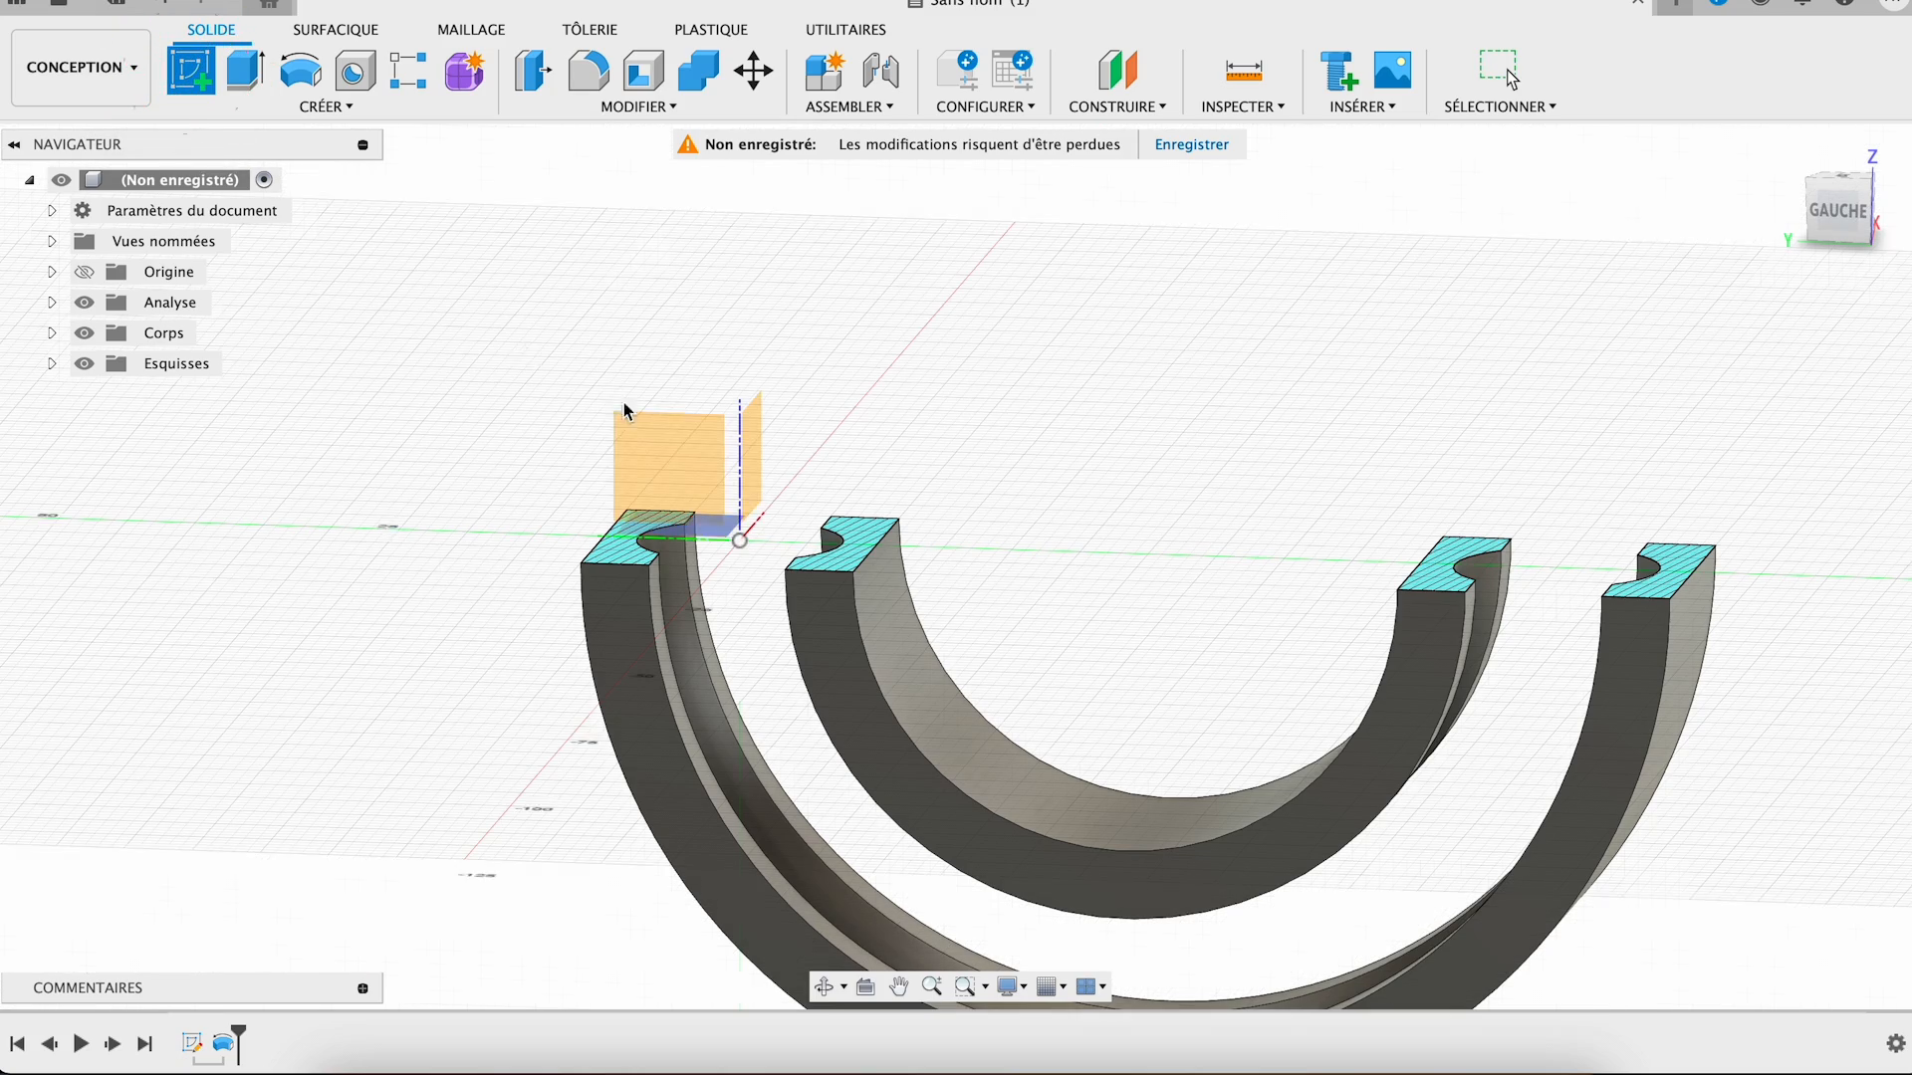
click(735, 536)
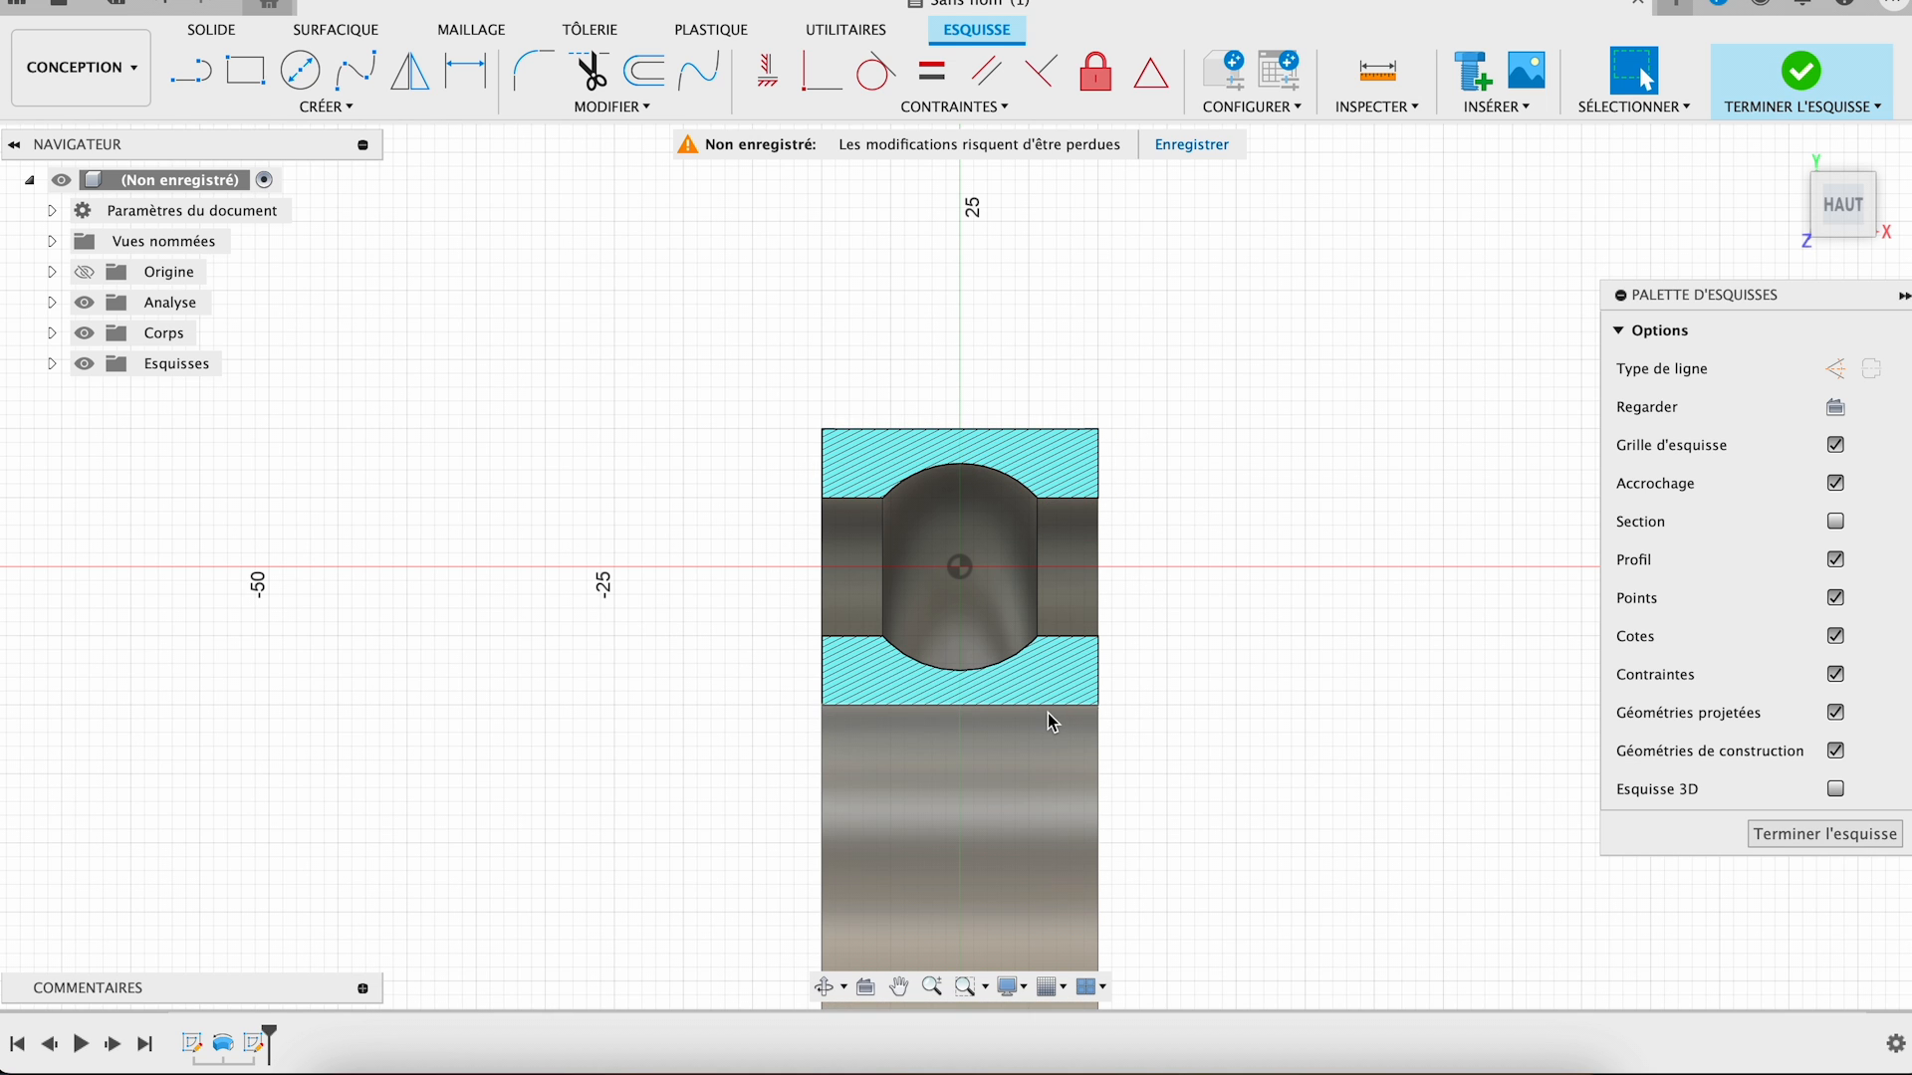
click(307, 80)
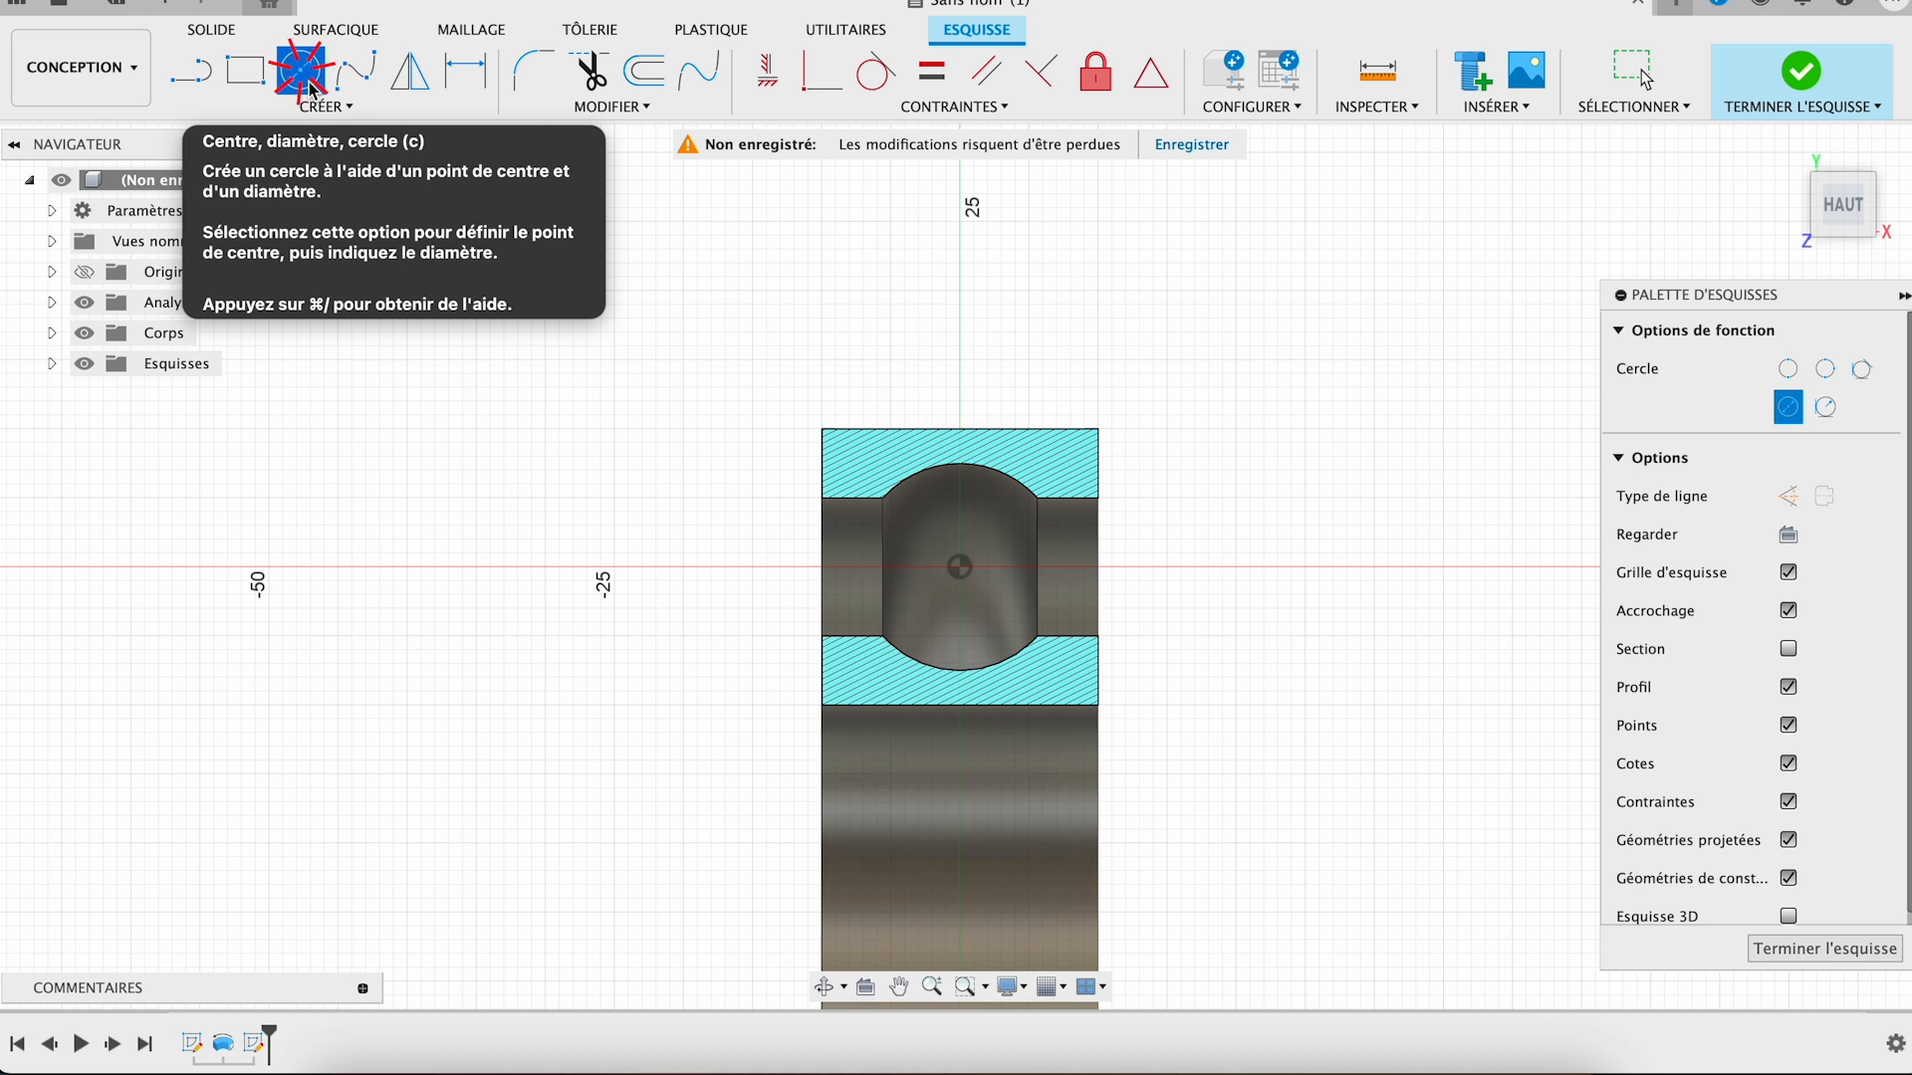
click(965, 574)
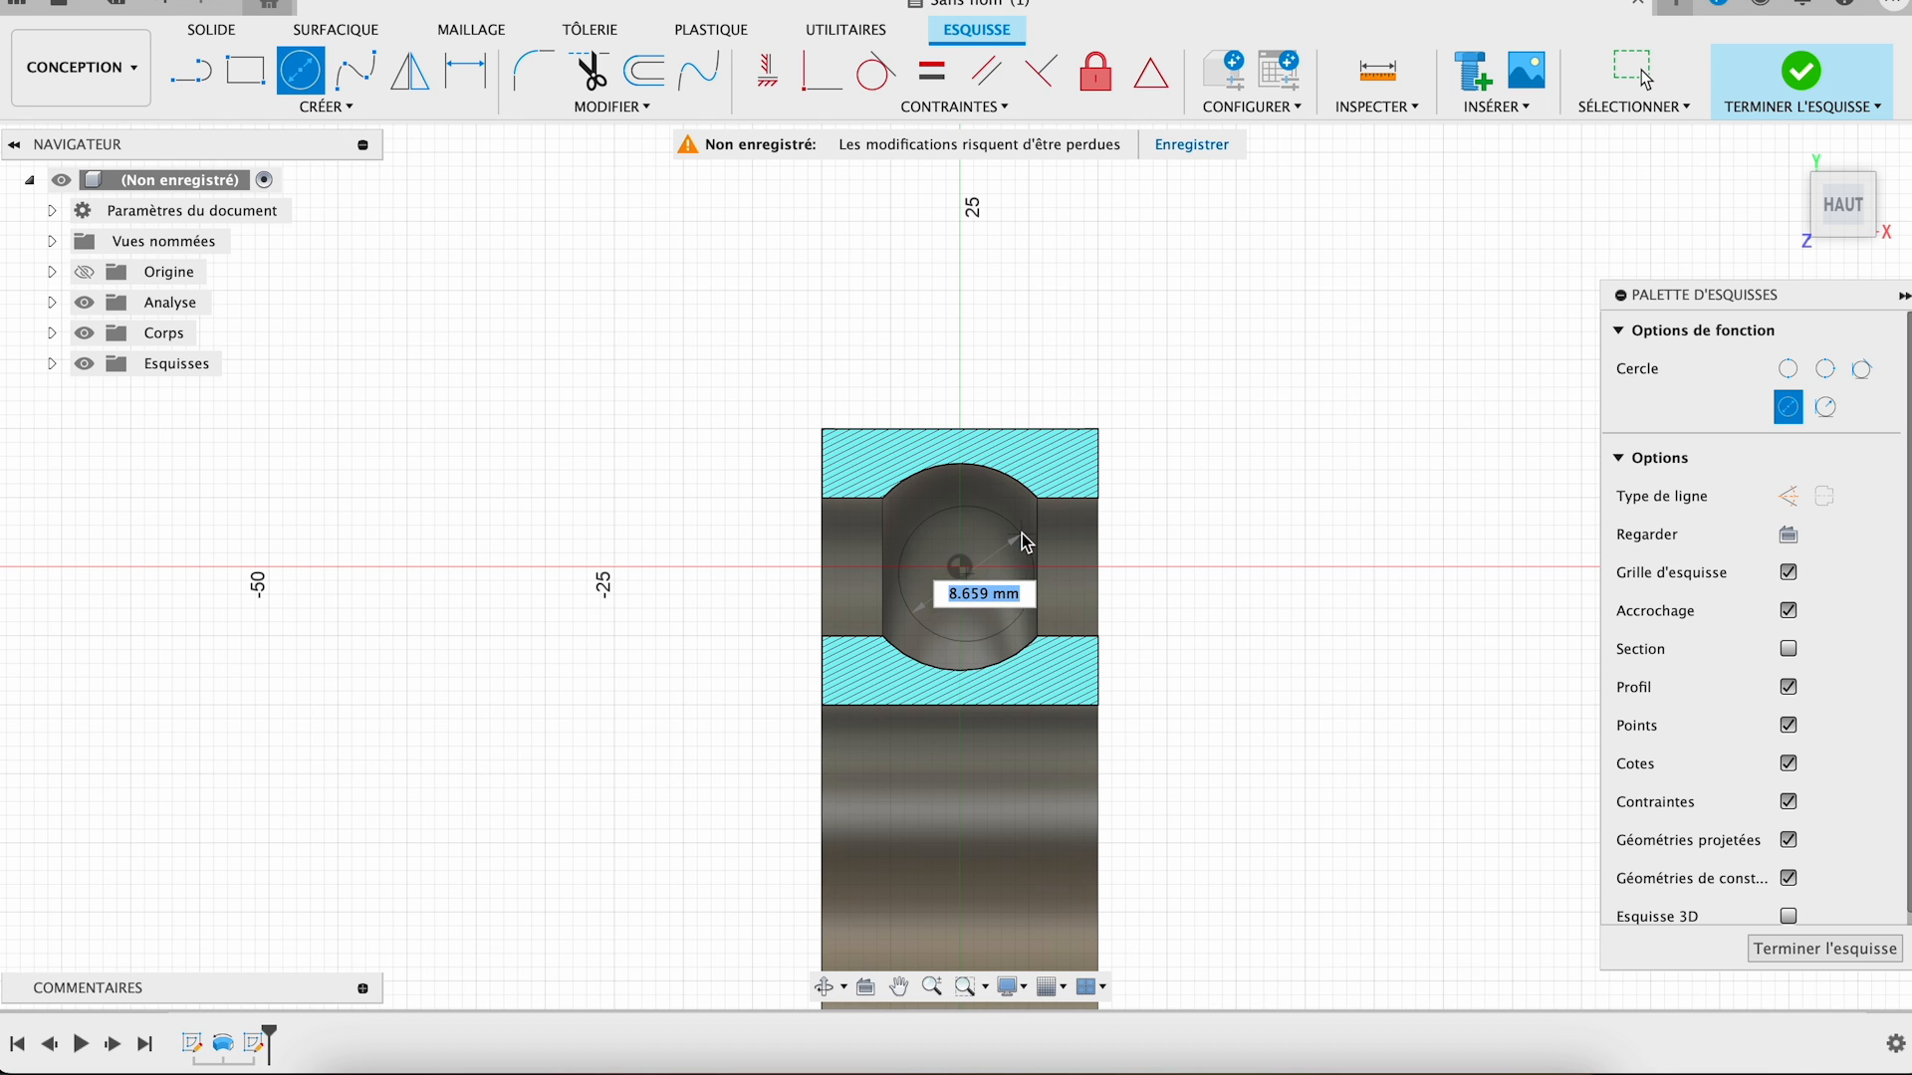
text(14)
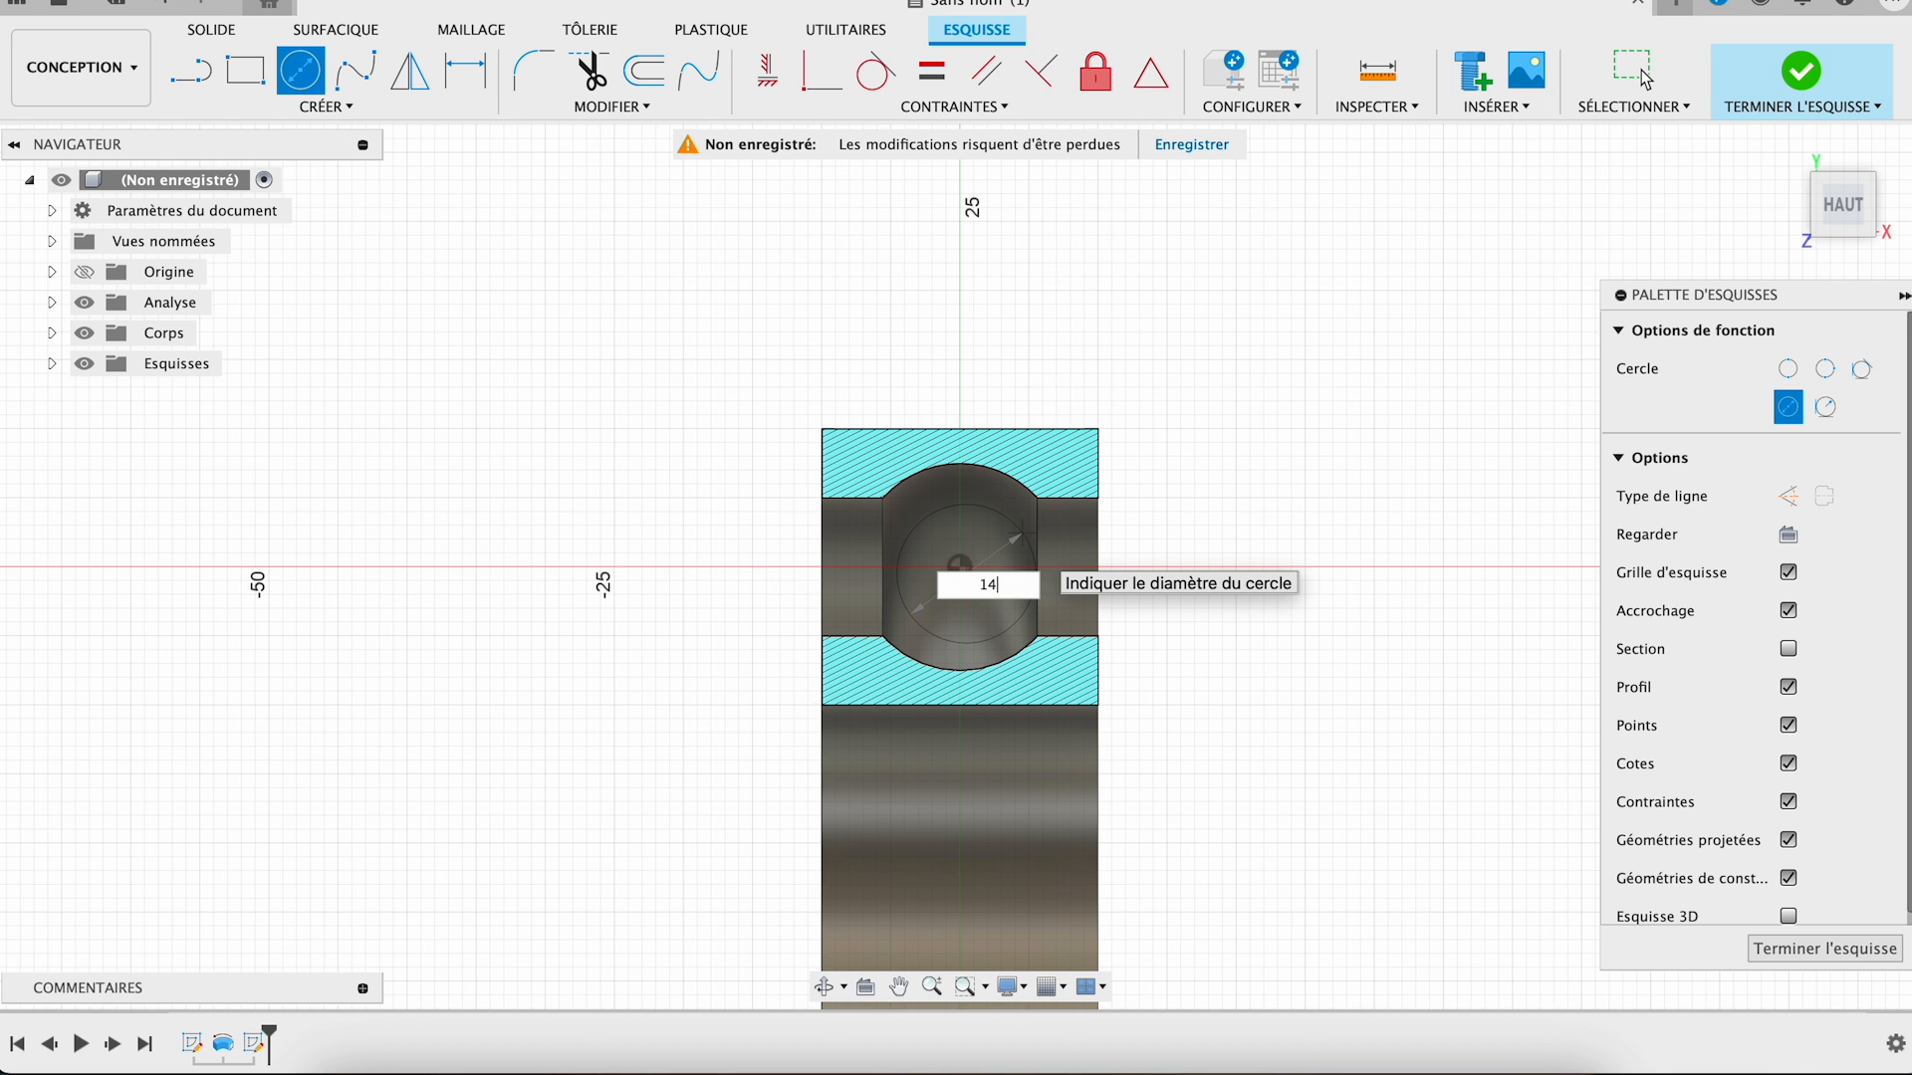
text(,5)
key(Return)
key(Escape)
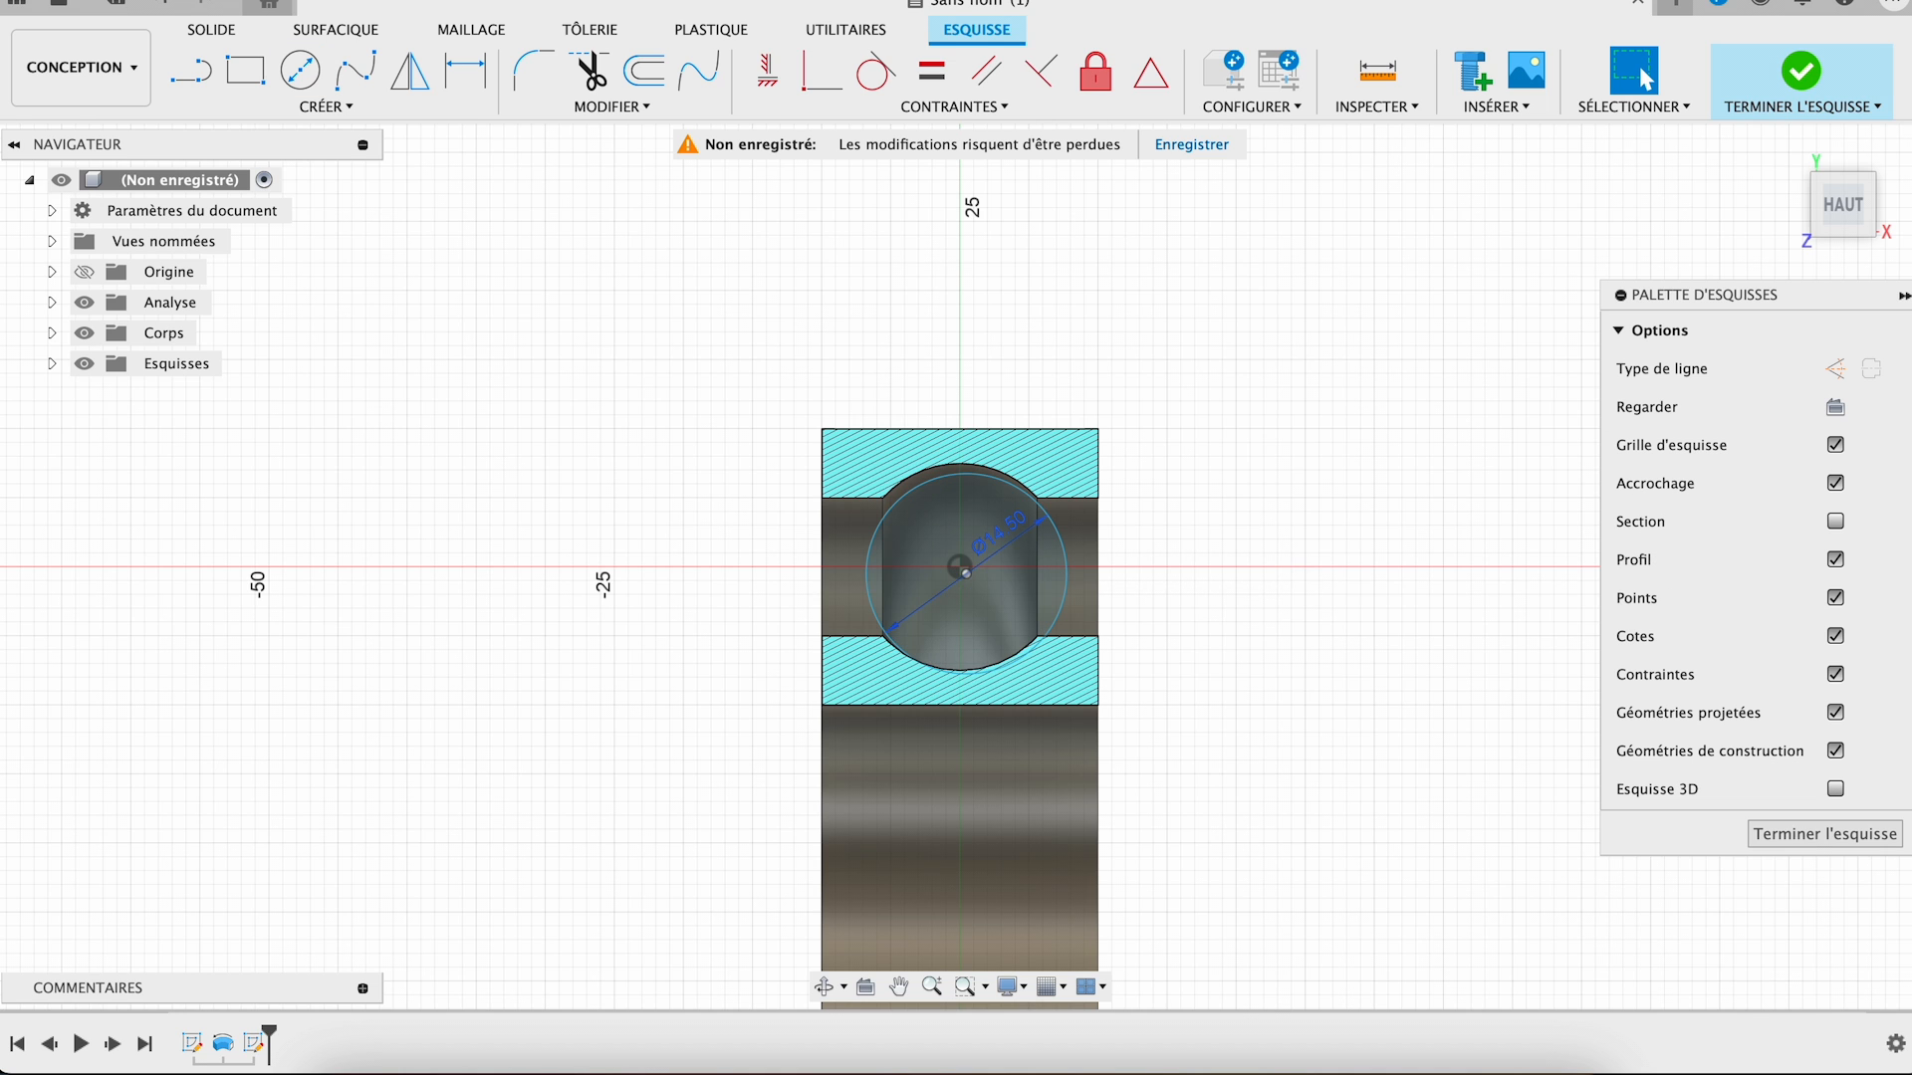
- Constrain the centre of the 14.5 mm circle to coincide with the sketch origin
scroll(1283, 617, up, 4)
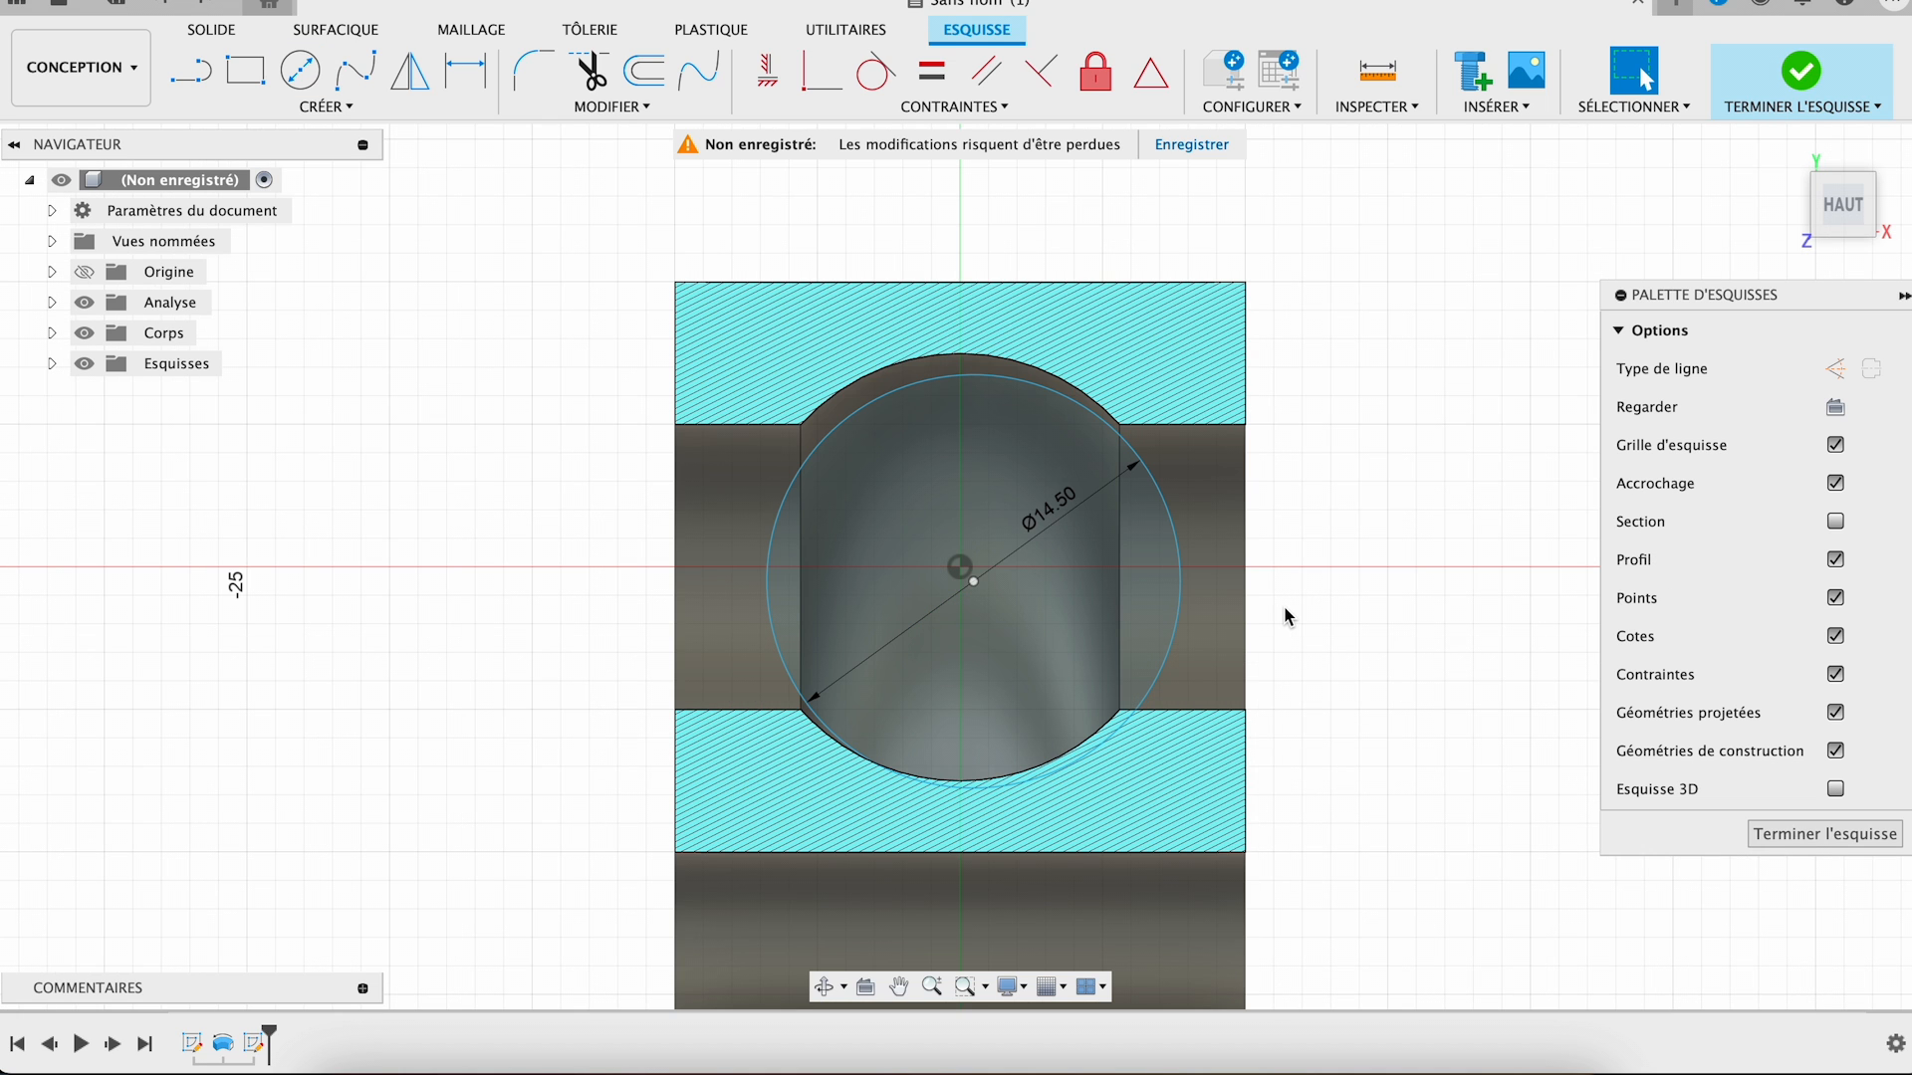
click(821, 70)
scroll(976, 586, up, 3)
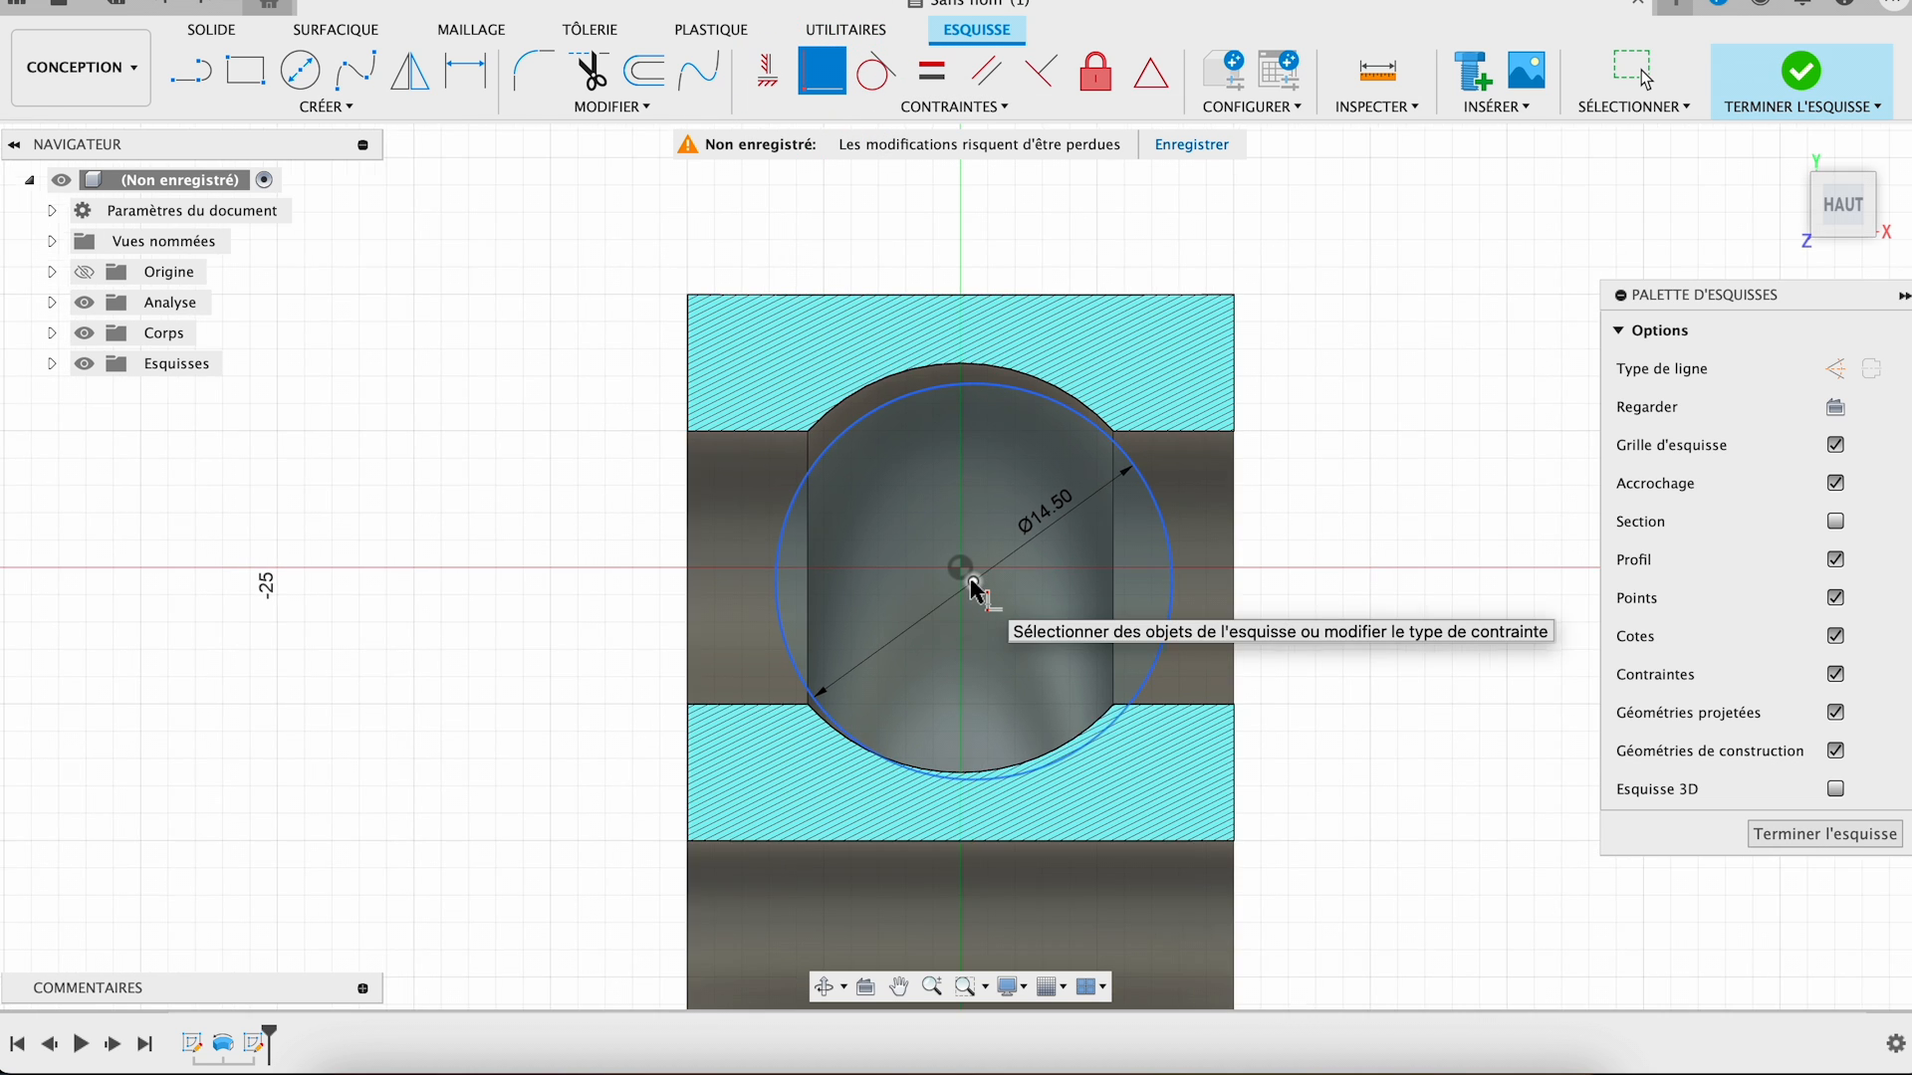
click(975, 583)
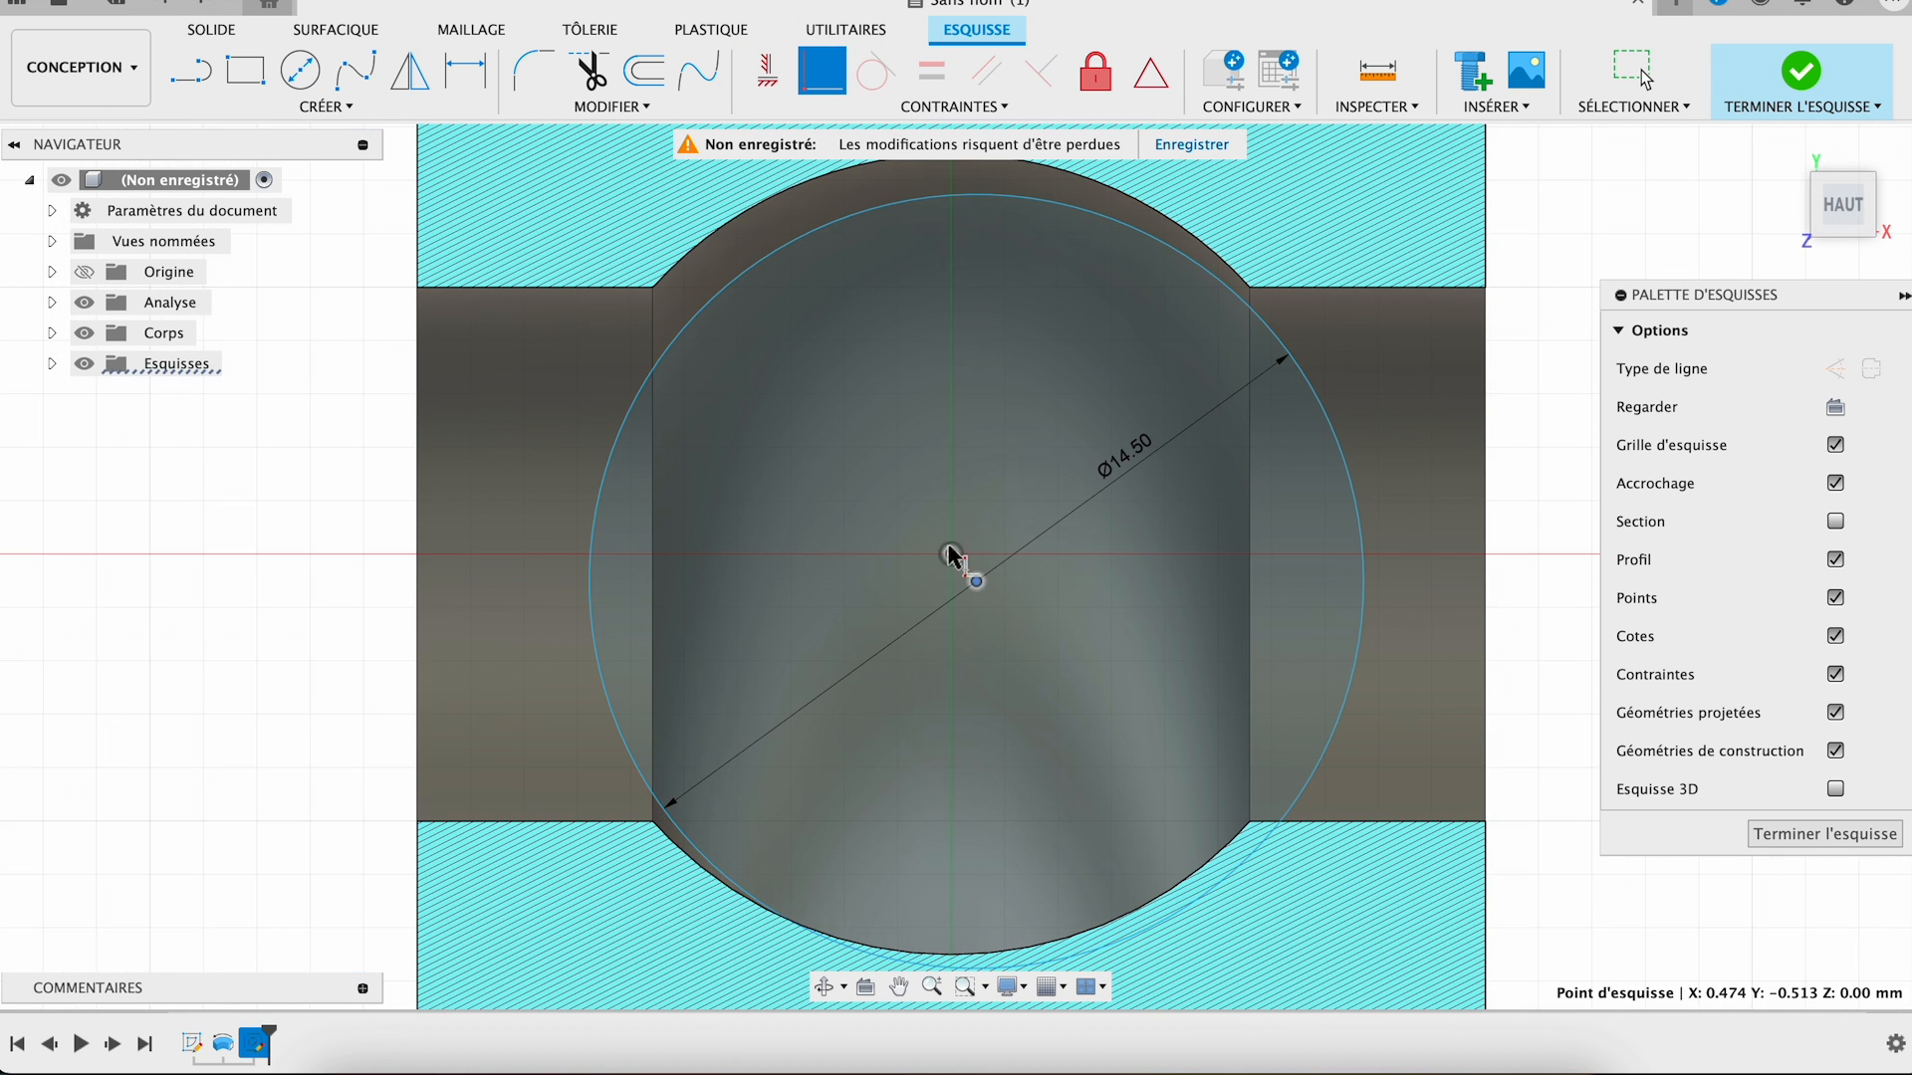
click(952, 556)
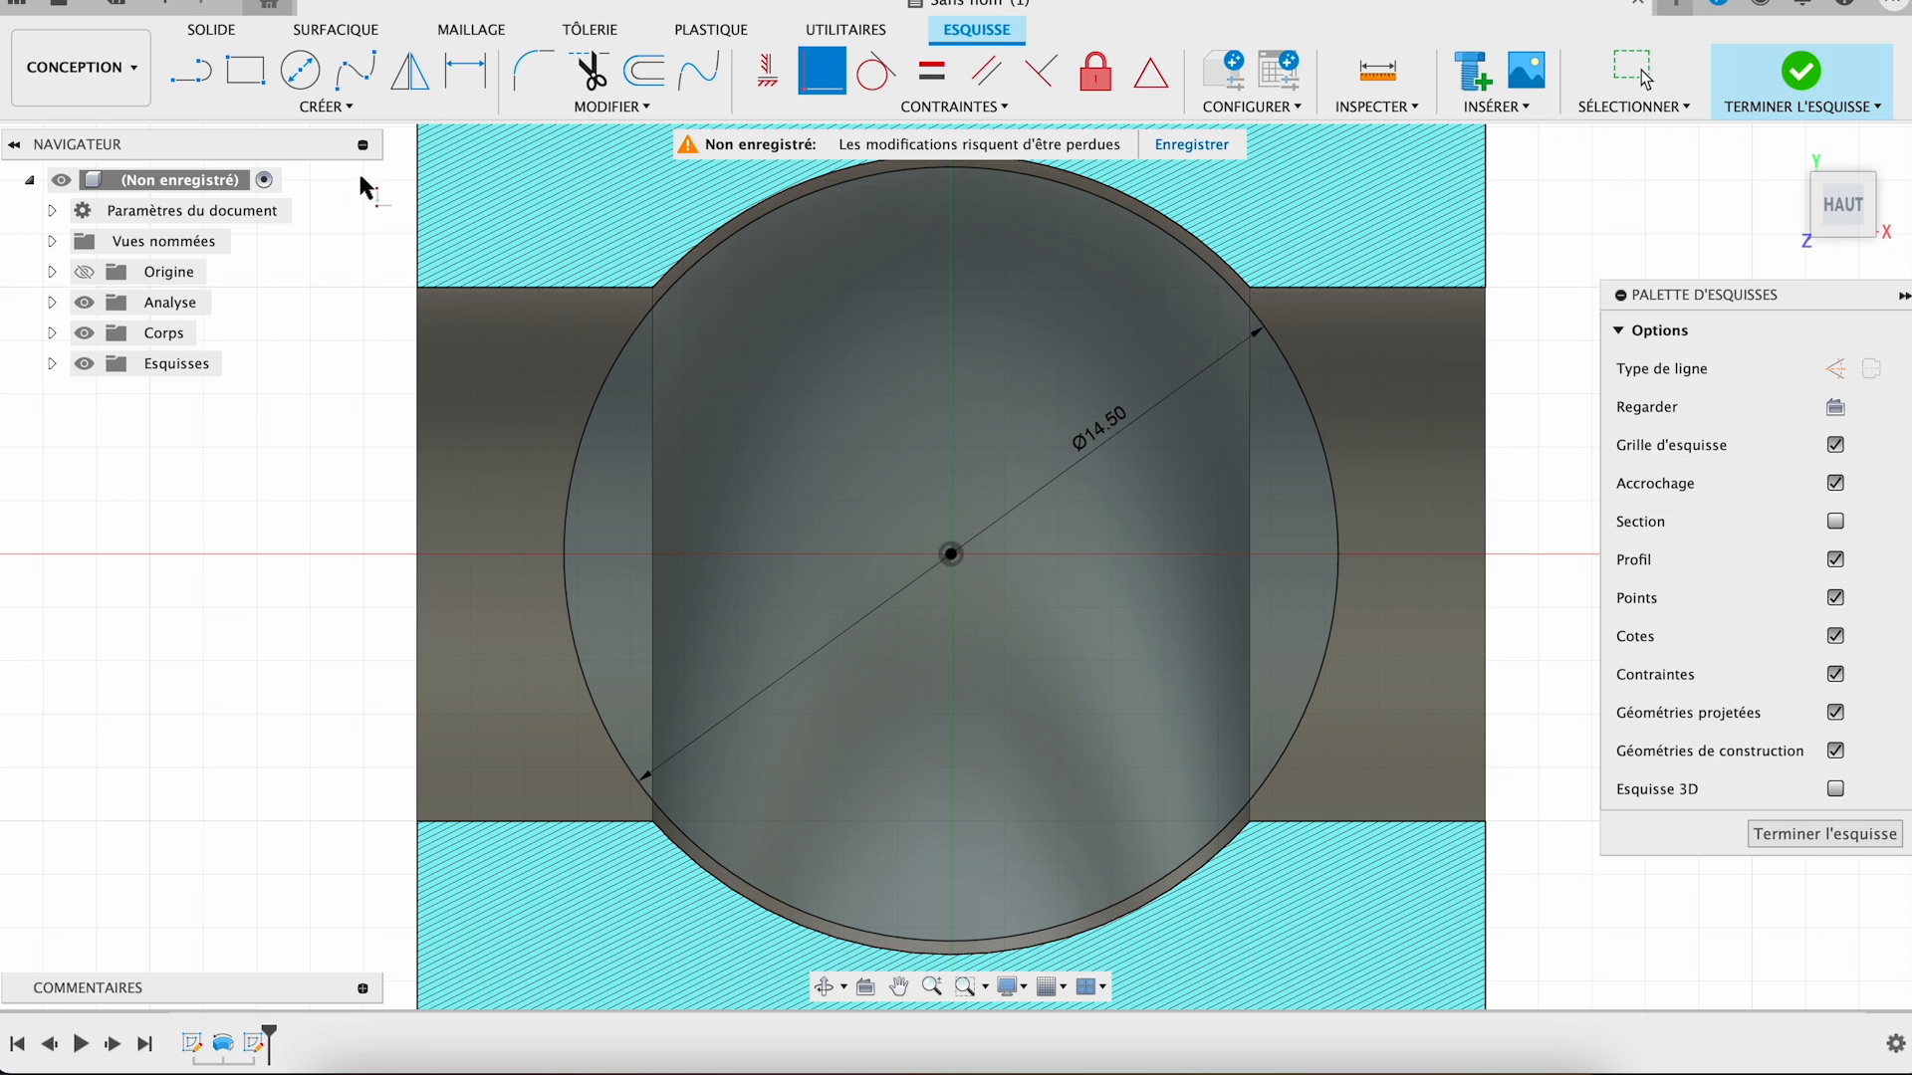
- Draw a sloping straight line across the circle with both endpoints on its circumference
click(199, 85)
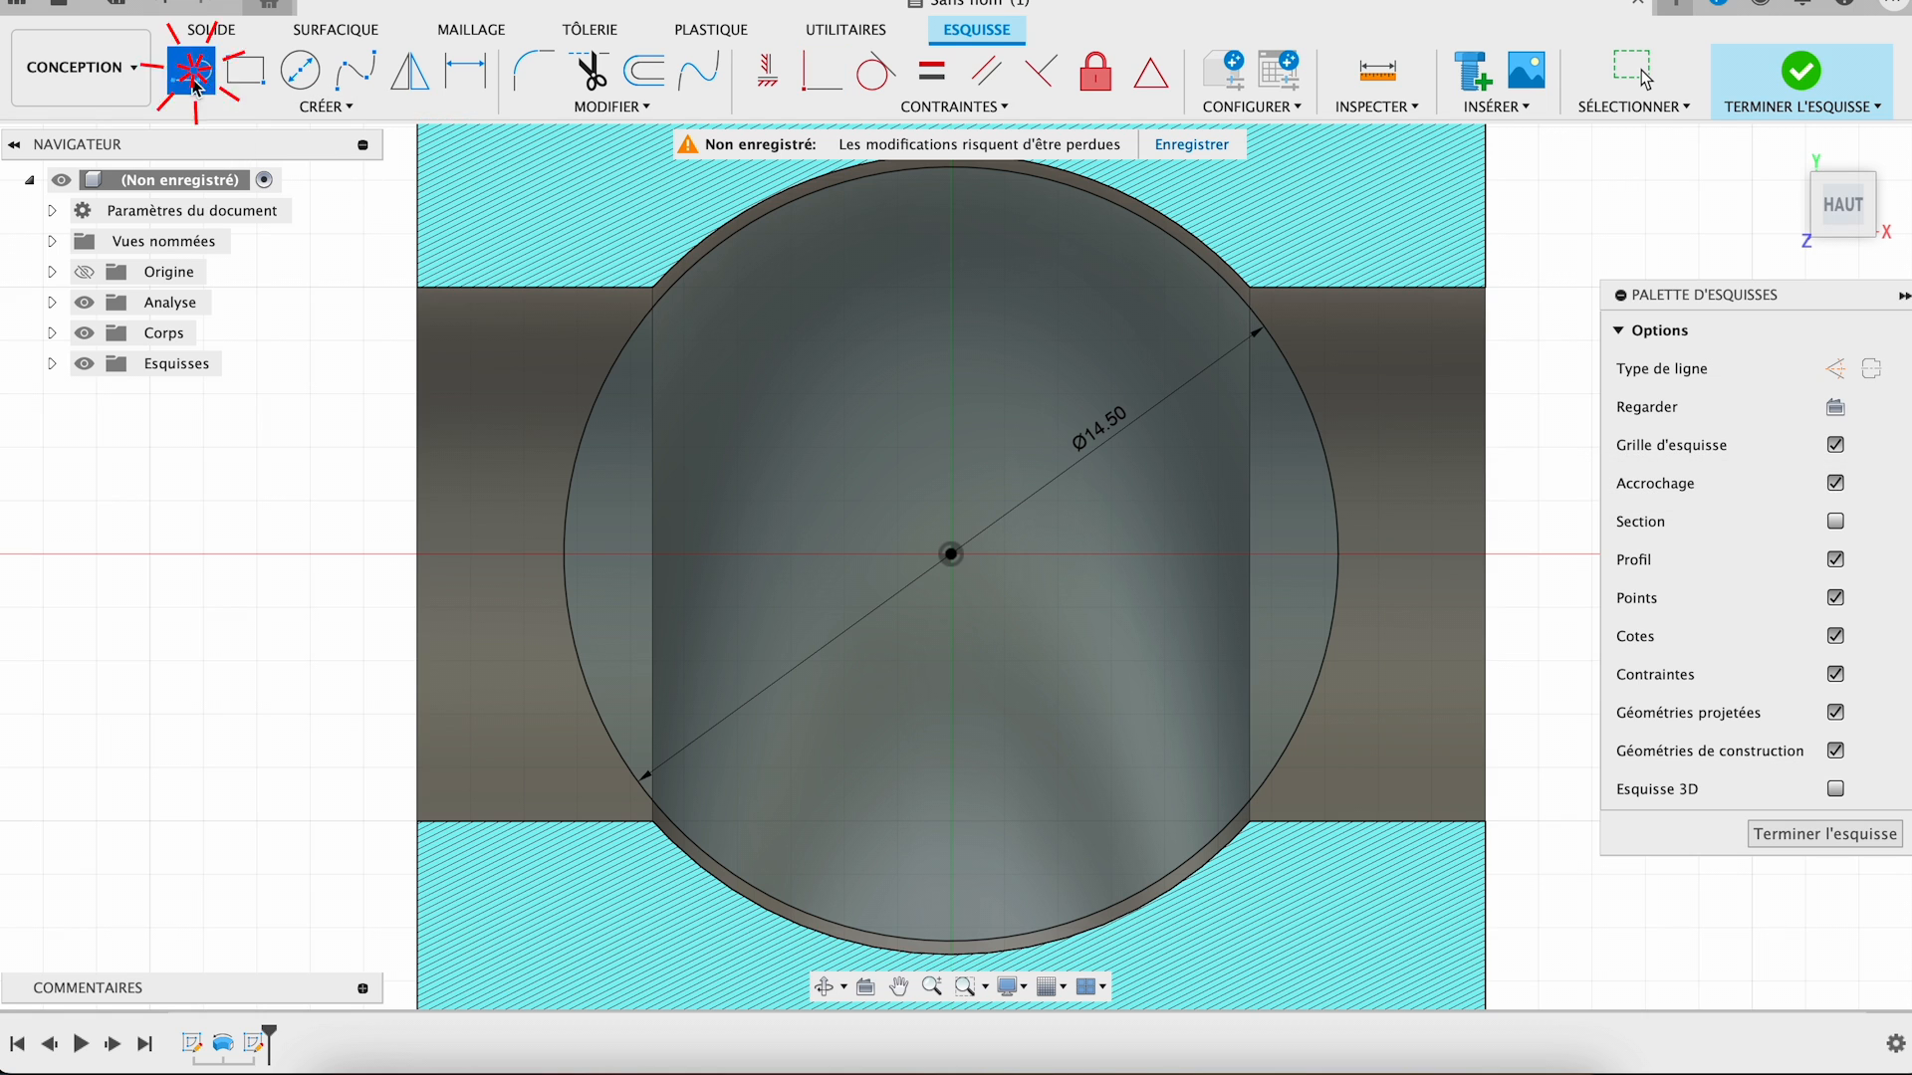
click(616, 364)
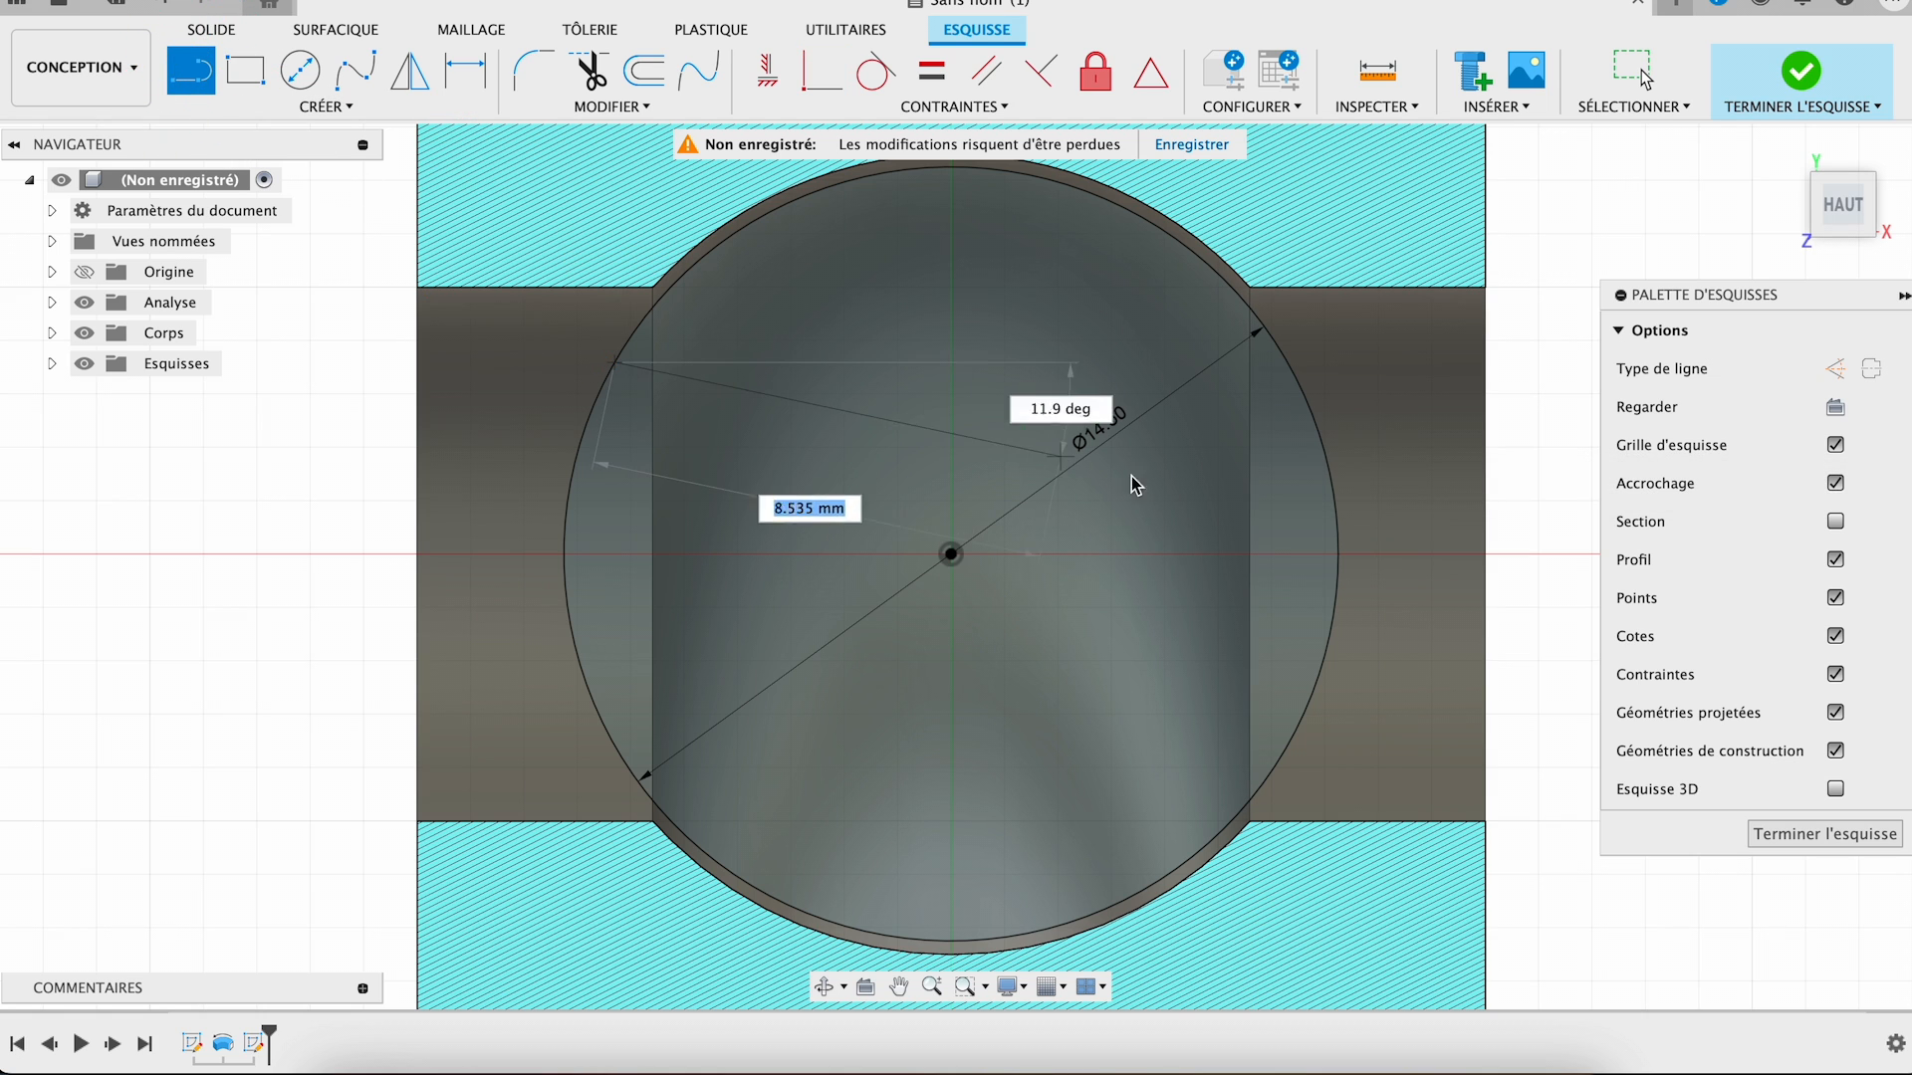
double_click(1337, 529)
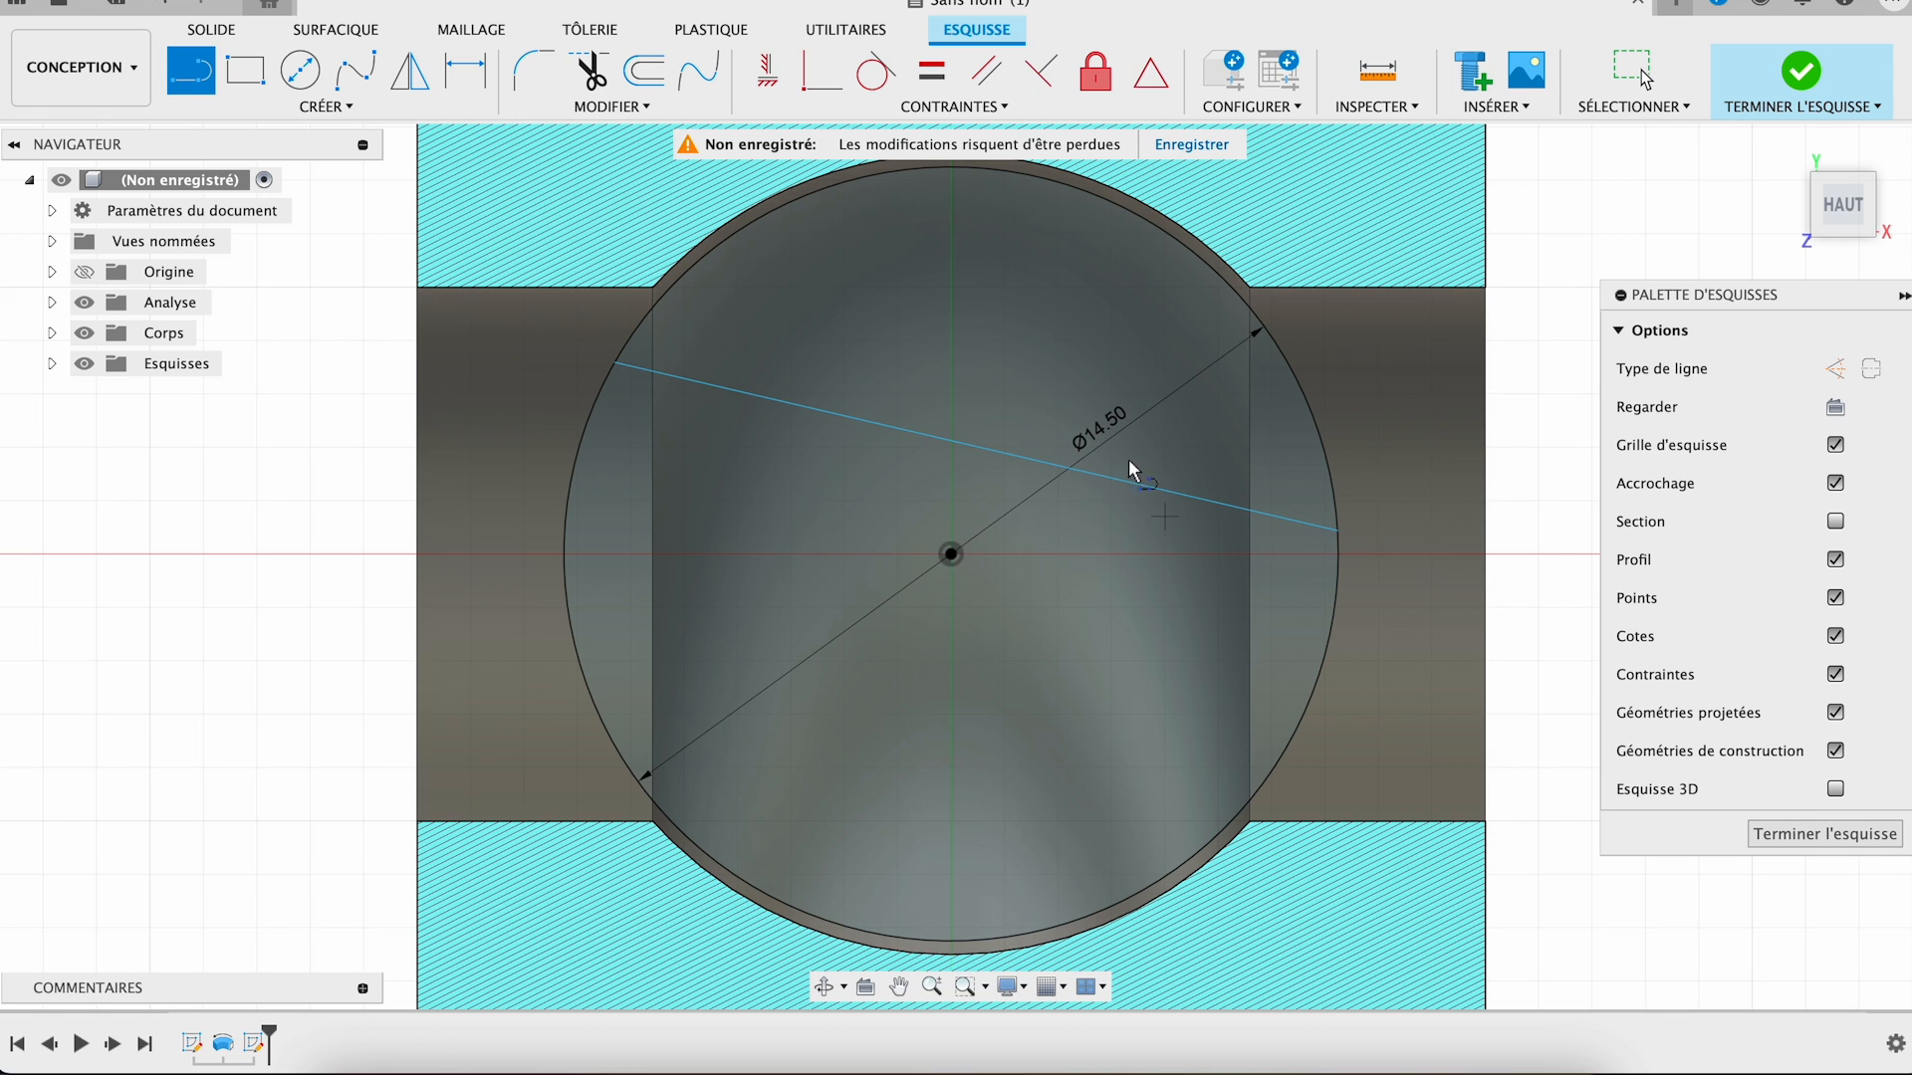
key(Escape)
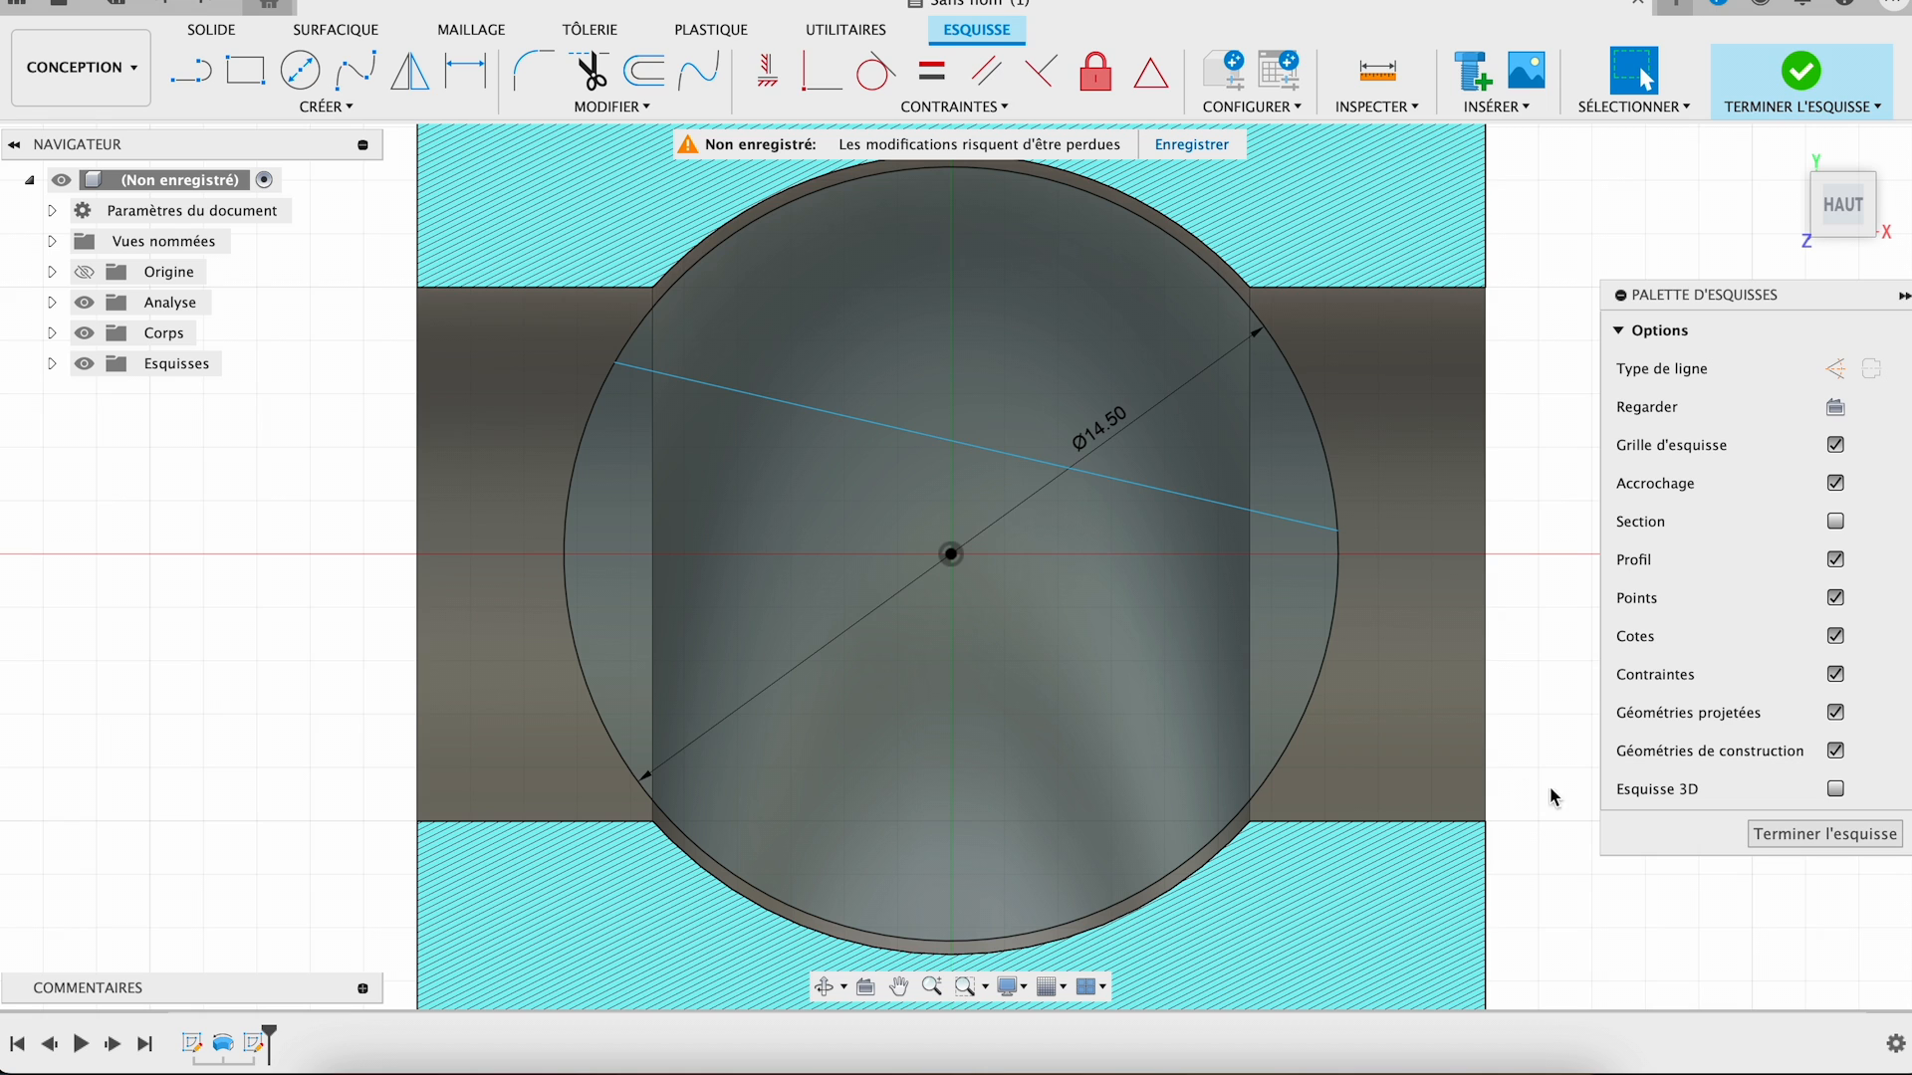
- Constrain the sloping line to pass through the circle's centre and finish the sketch
click(840, 79)
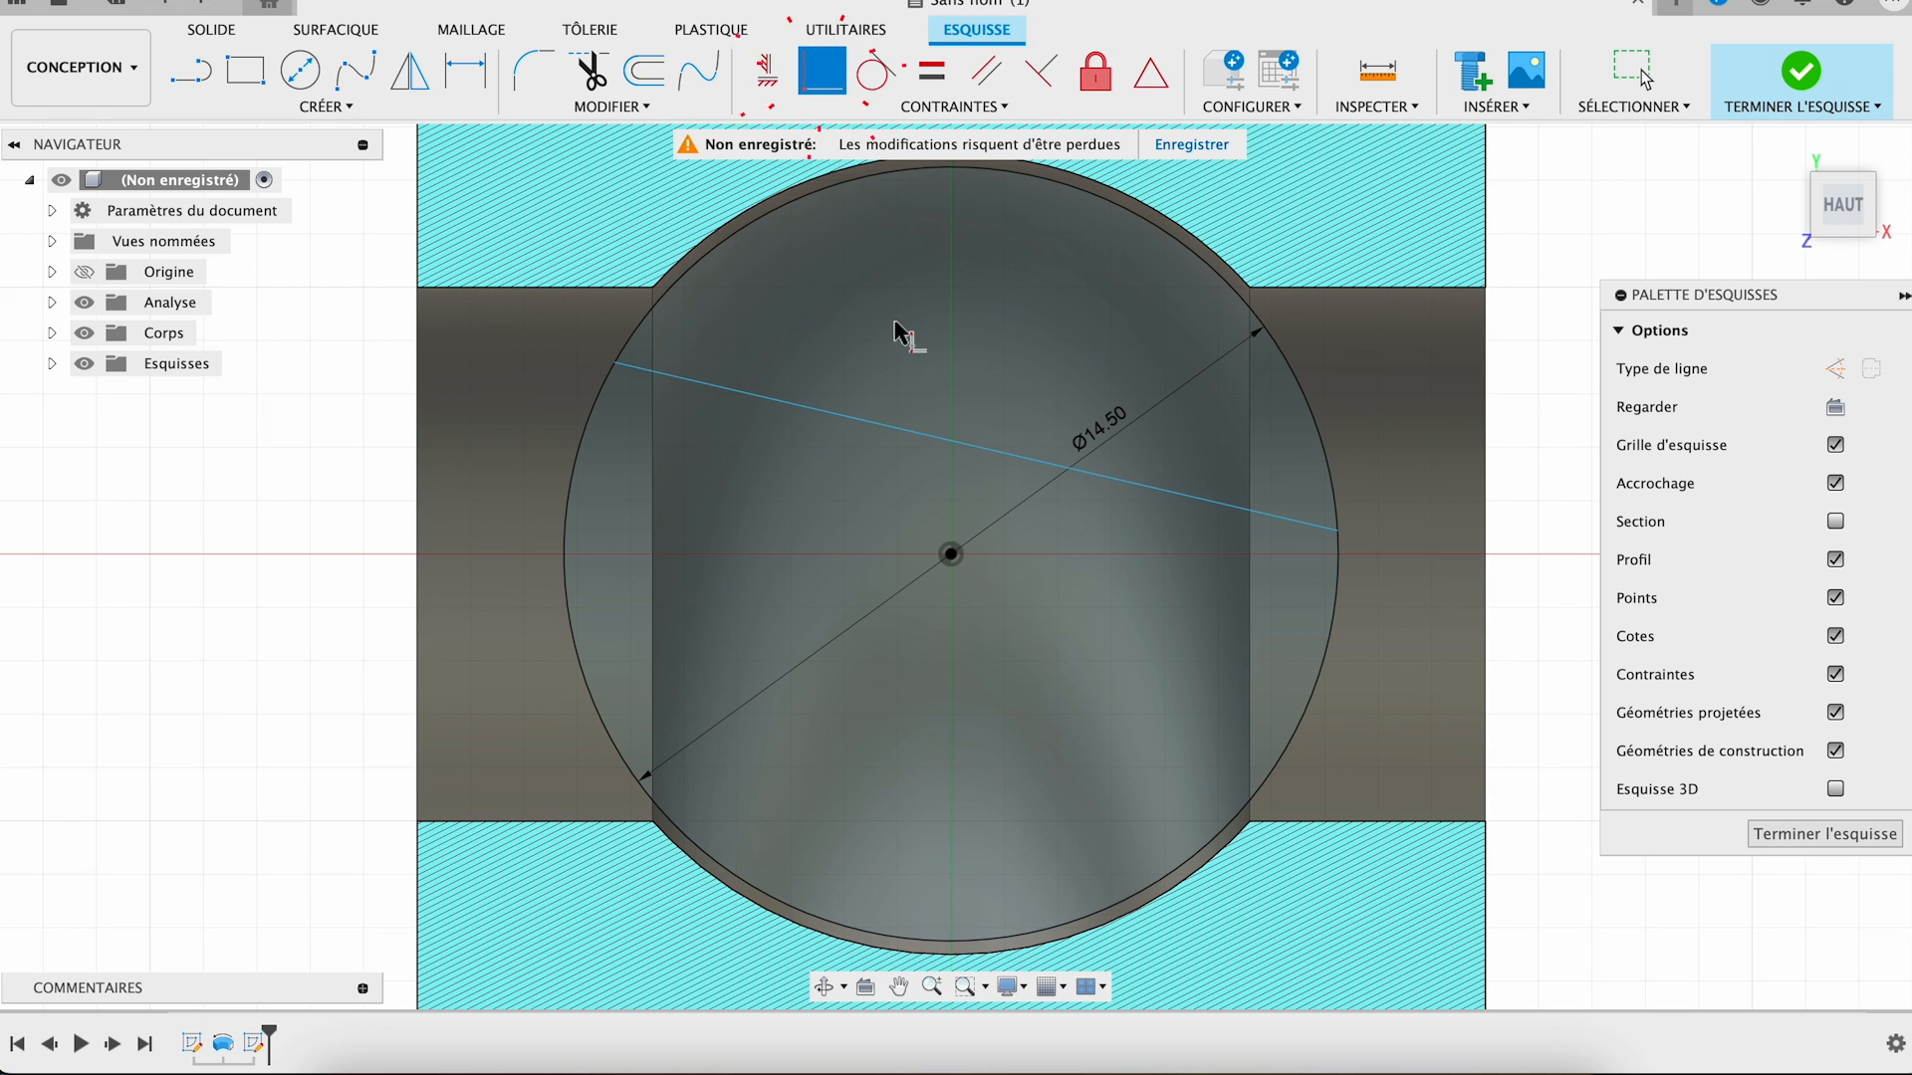
click(923, 430)
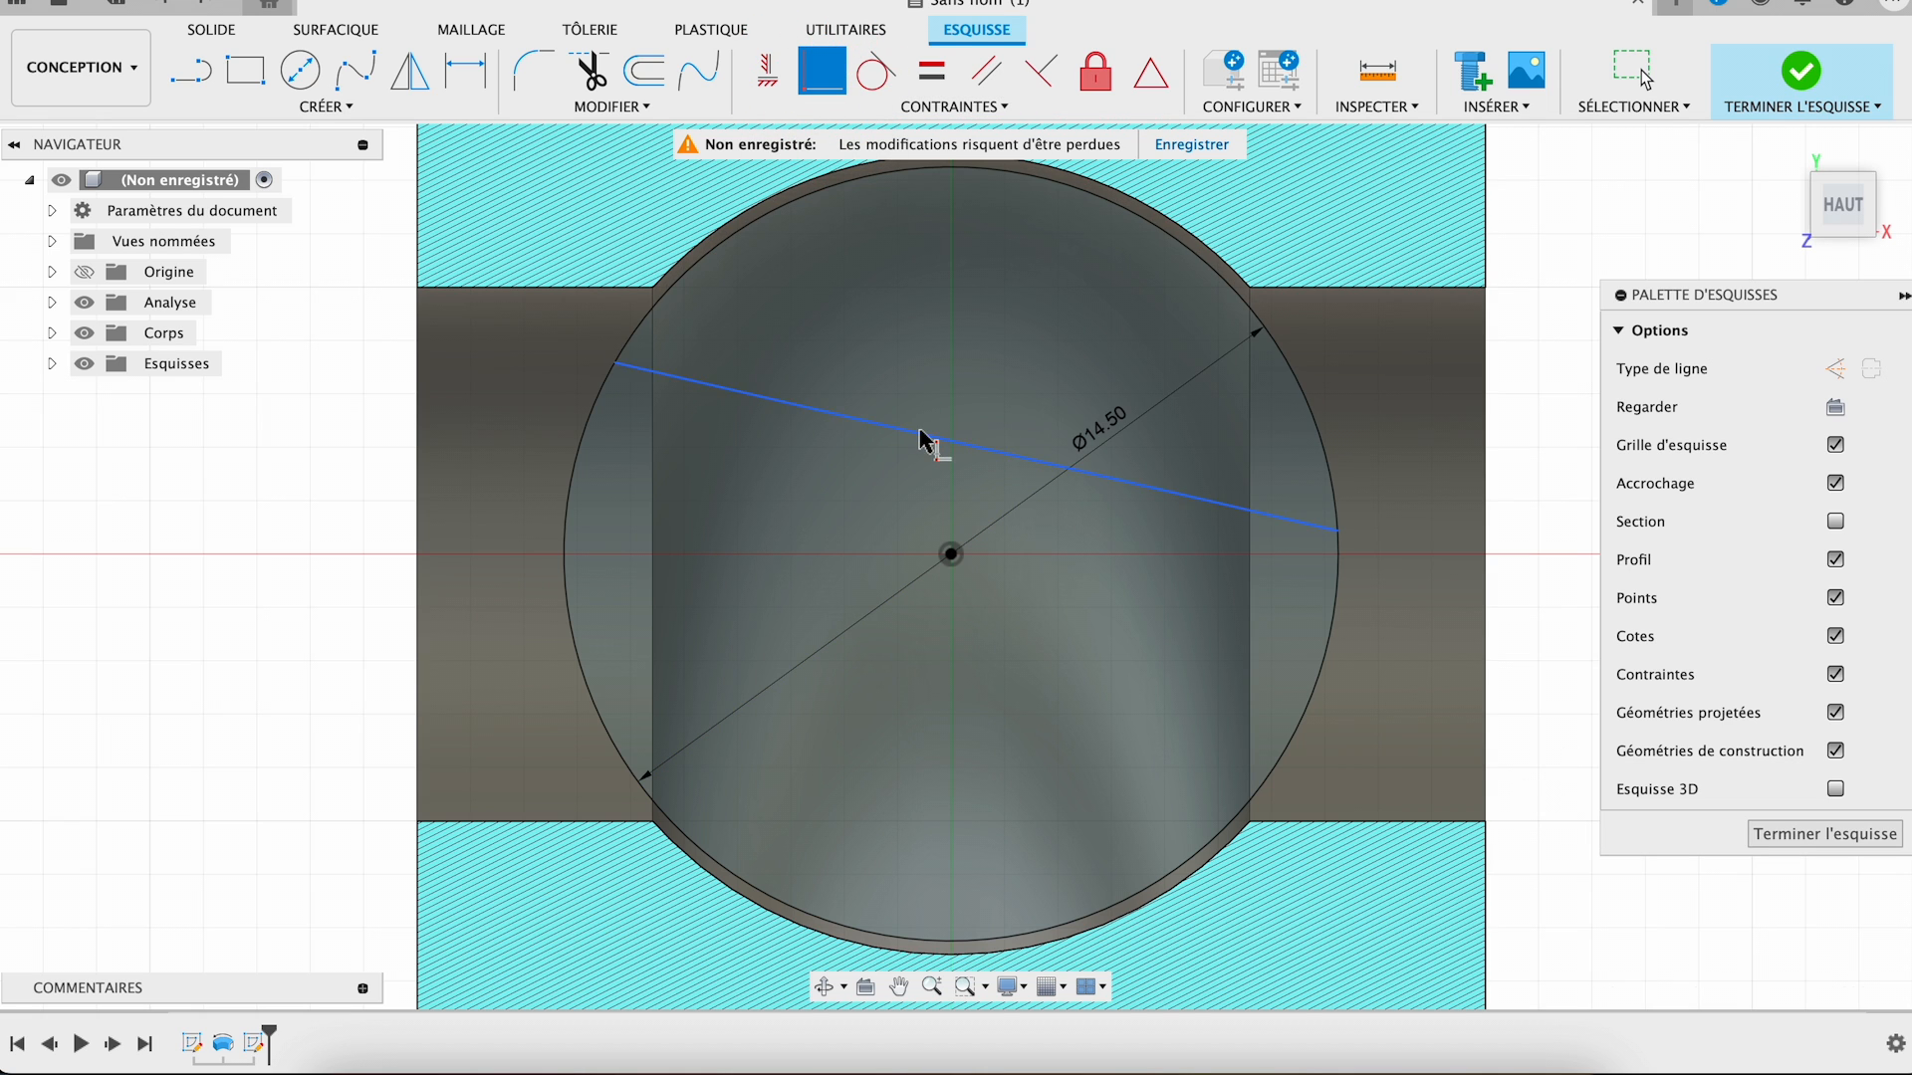
click(952, 556)
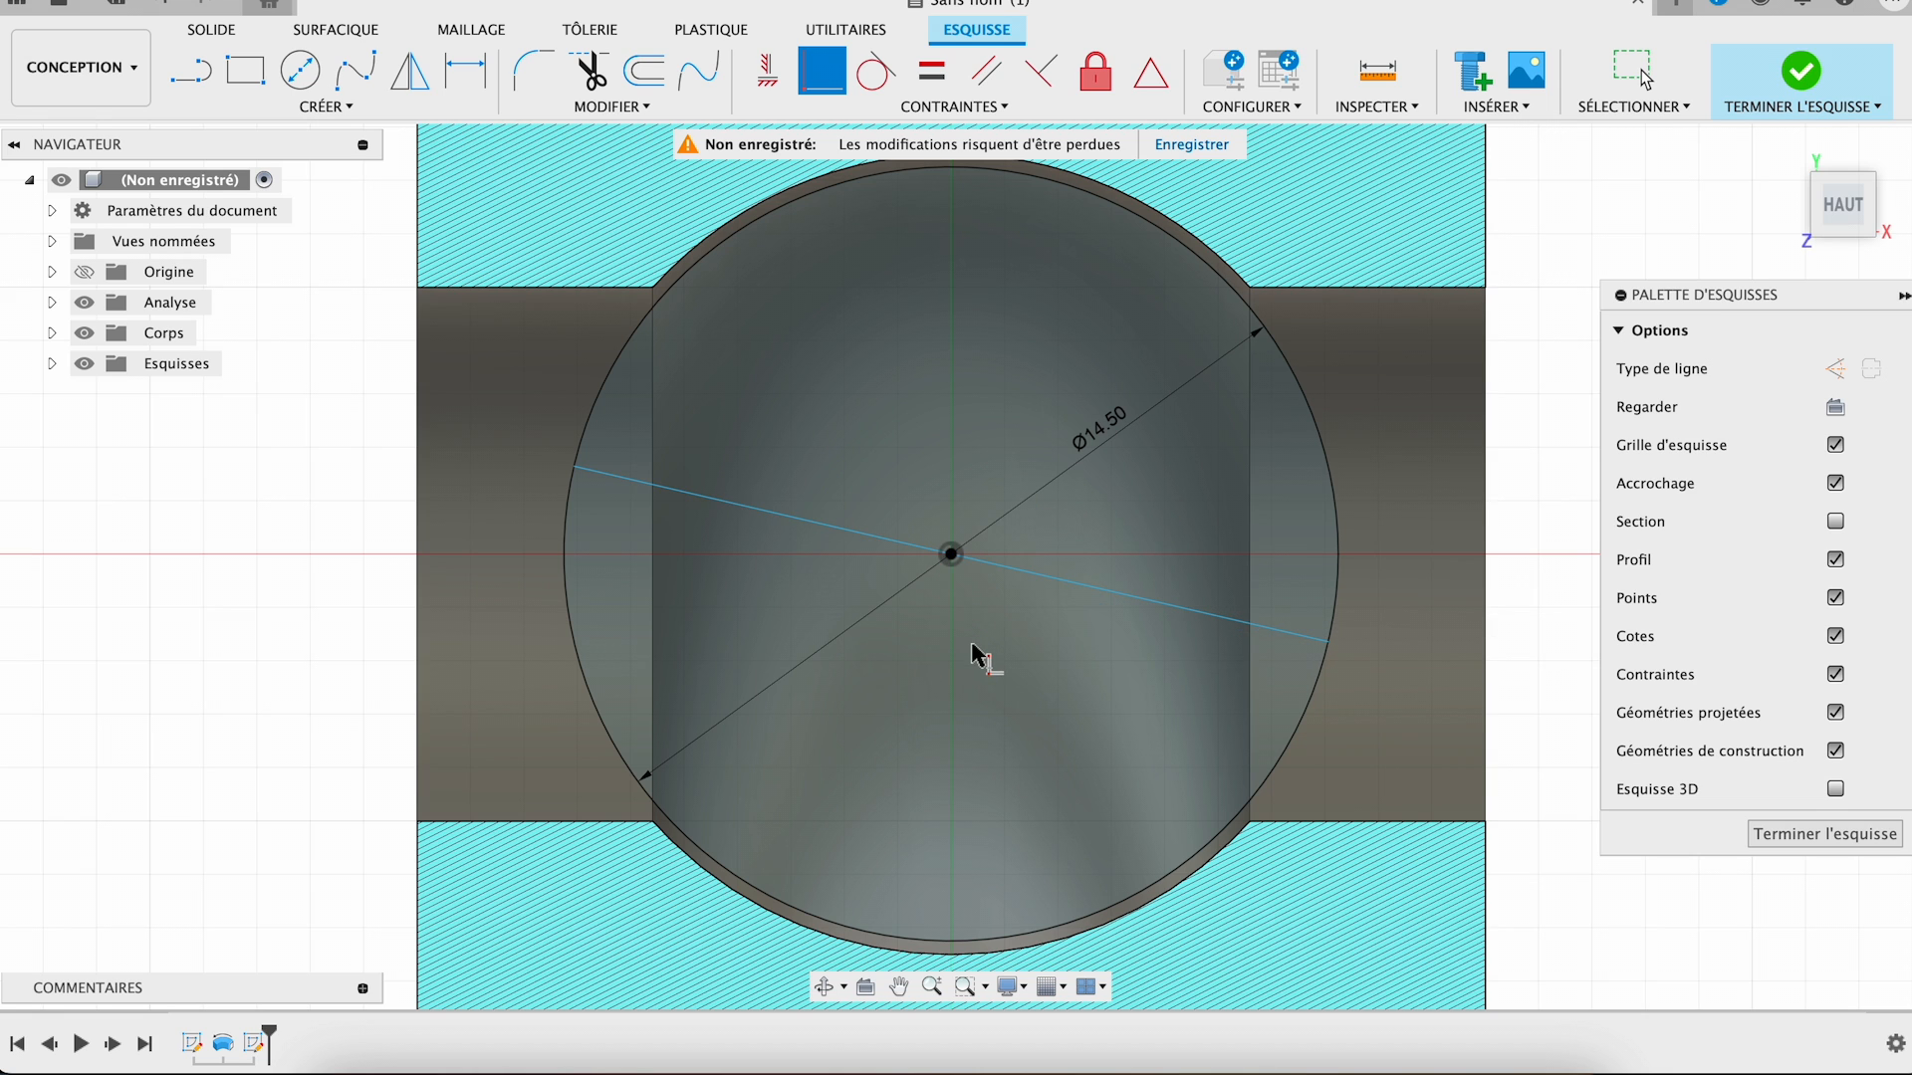
click(1807, 95)
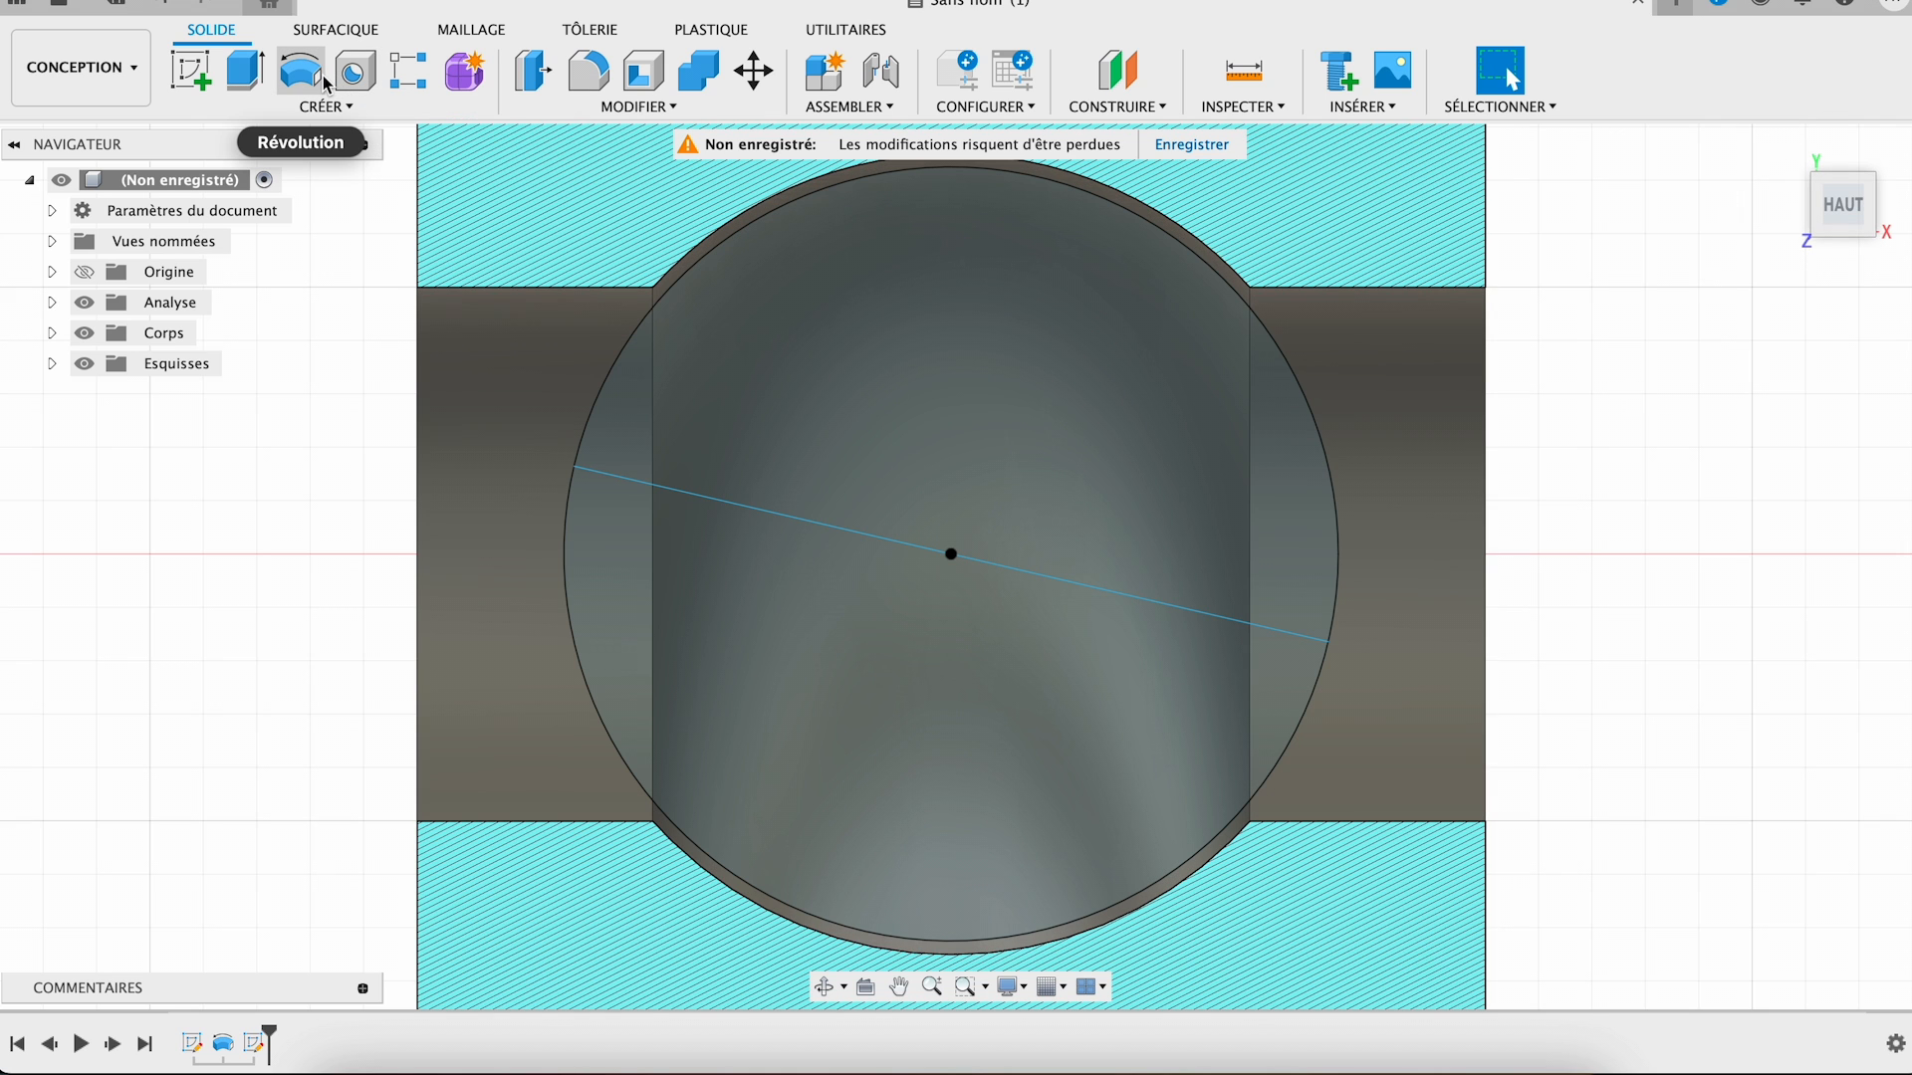
- Revolve the upper half of the circle 360 degrees around the sloping line as a new body
click(326, 83)
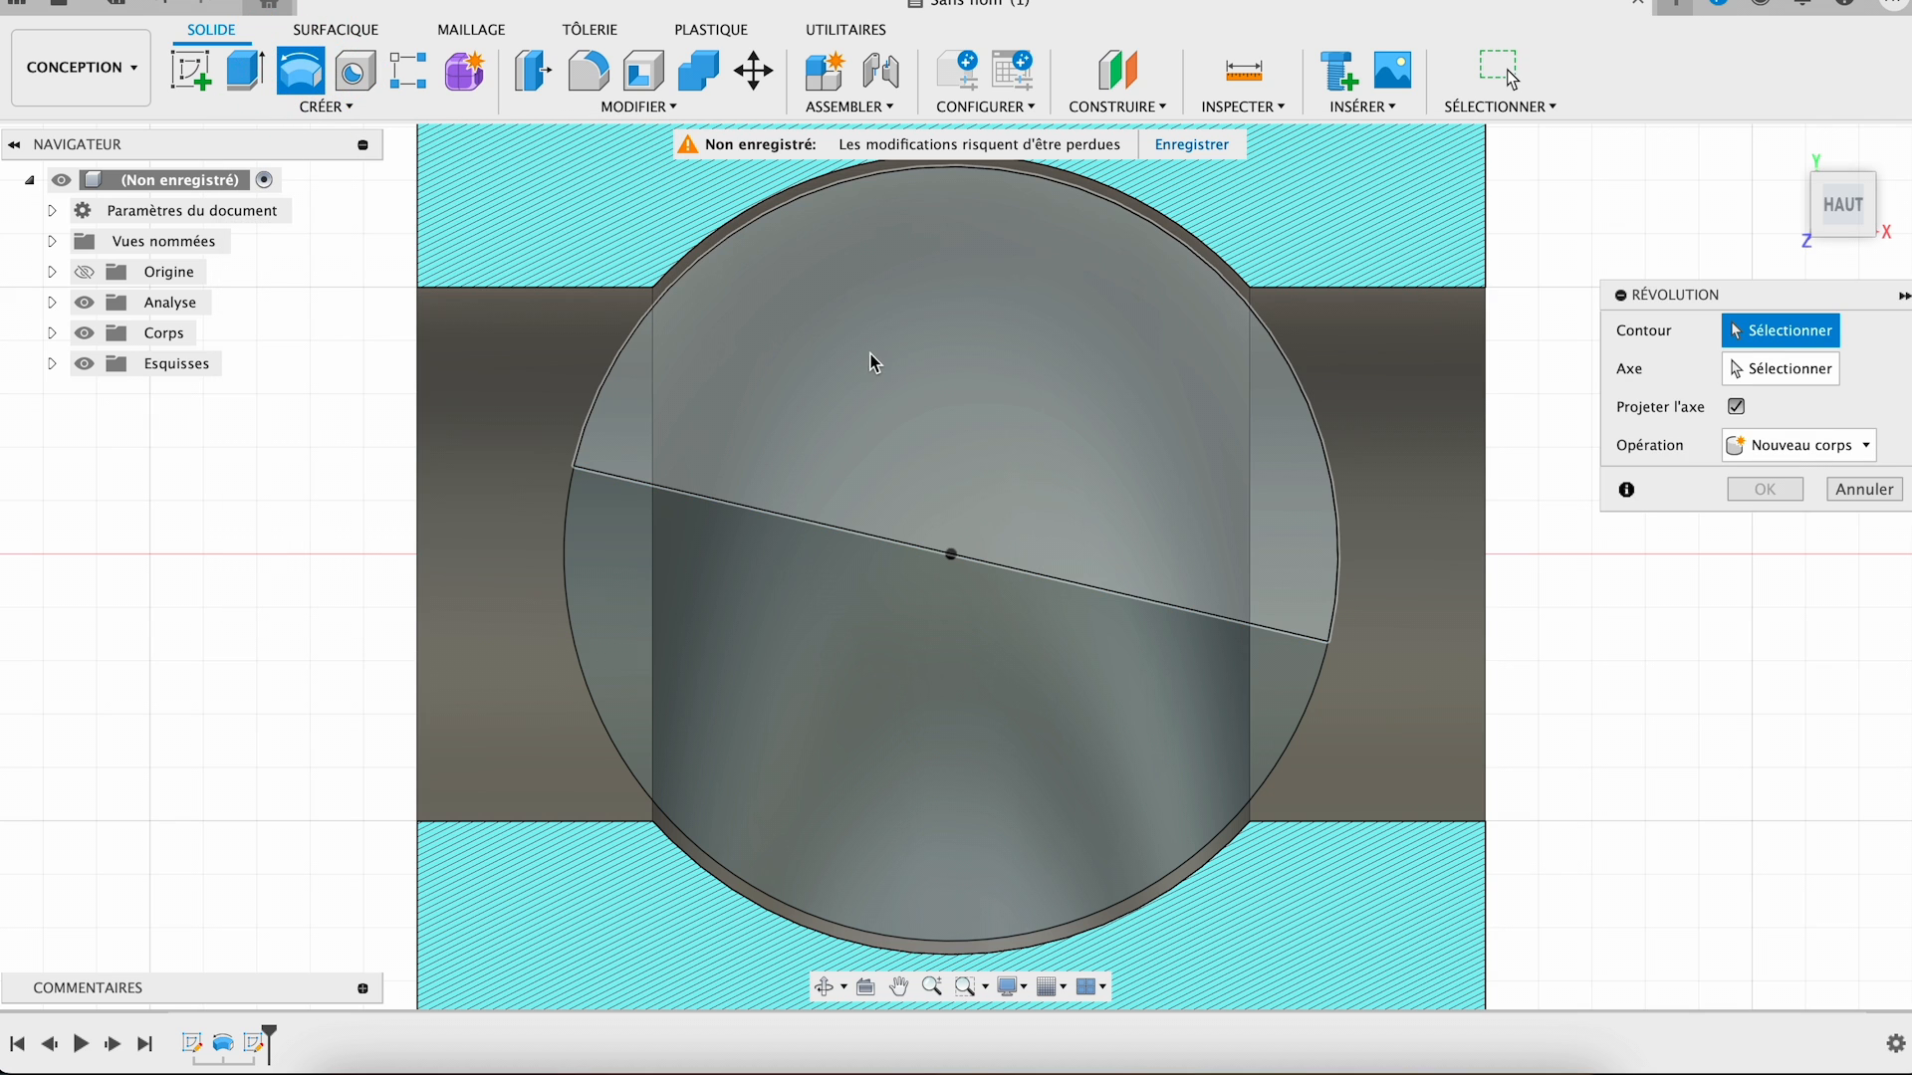
click(871, 352)
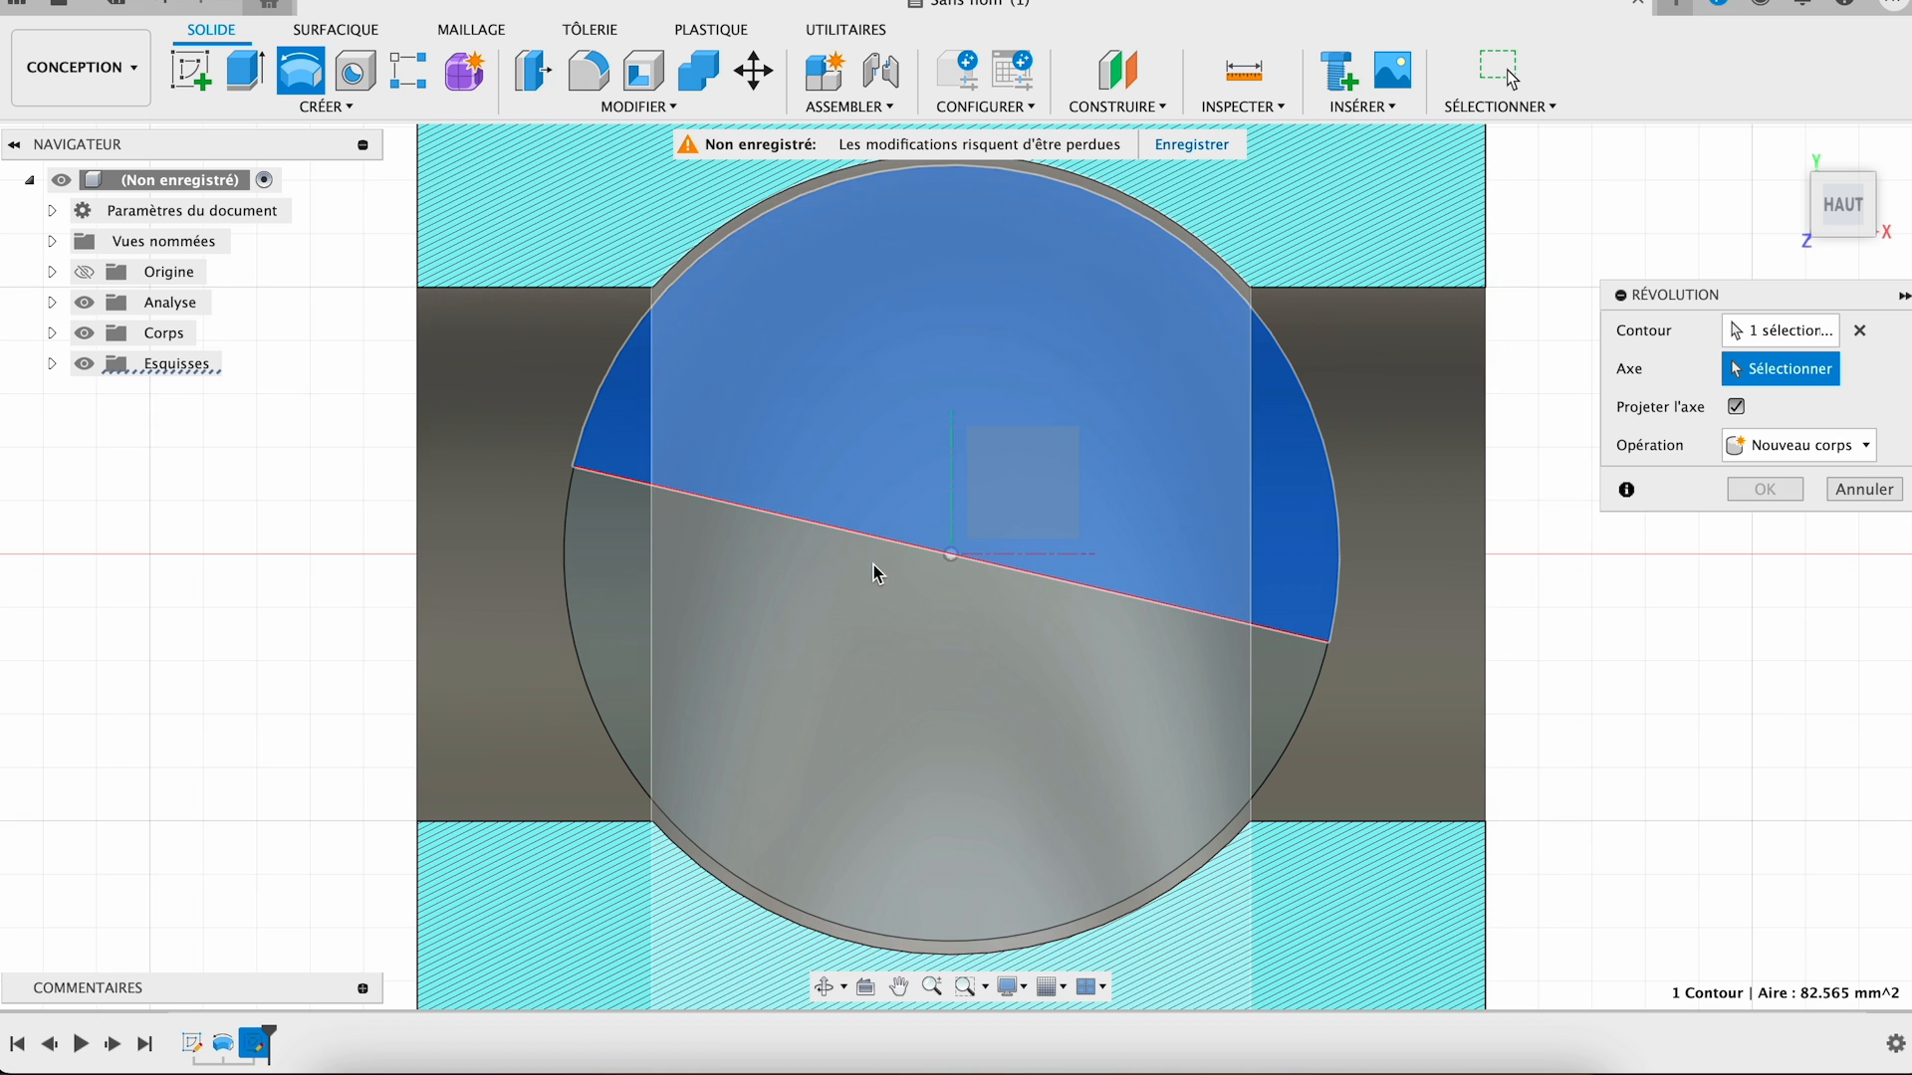
click(856, 538)
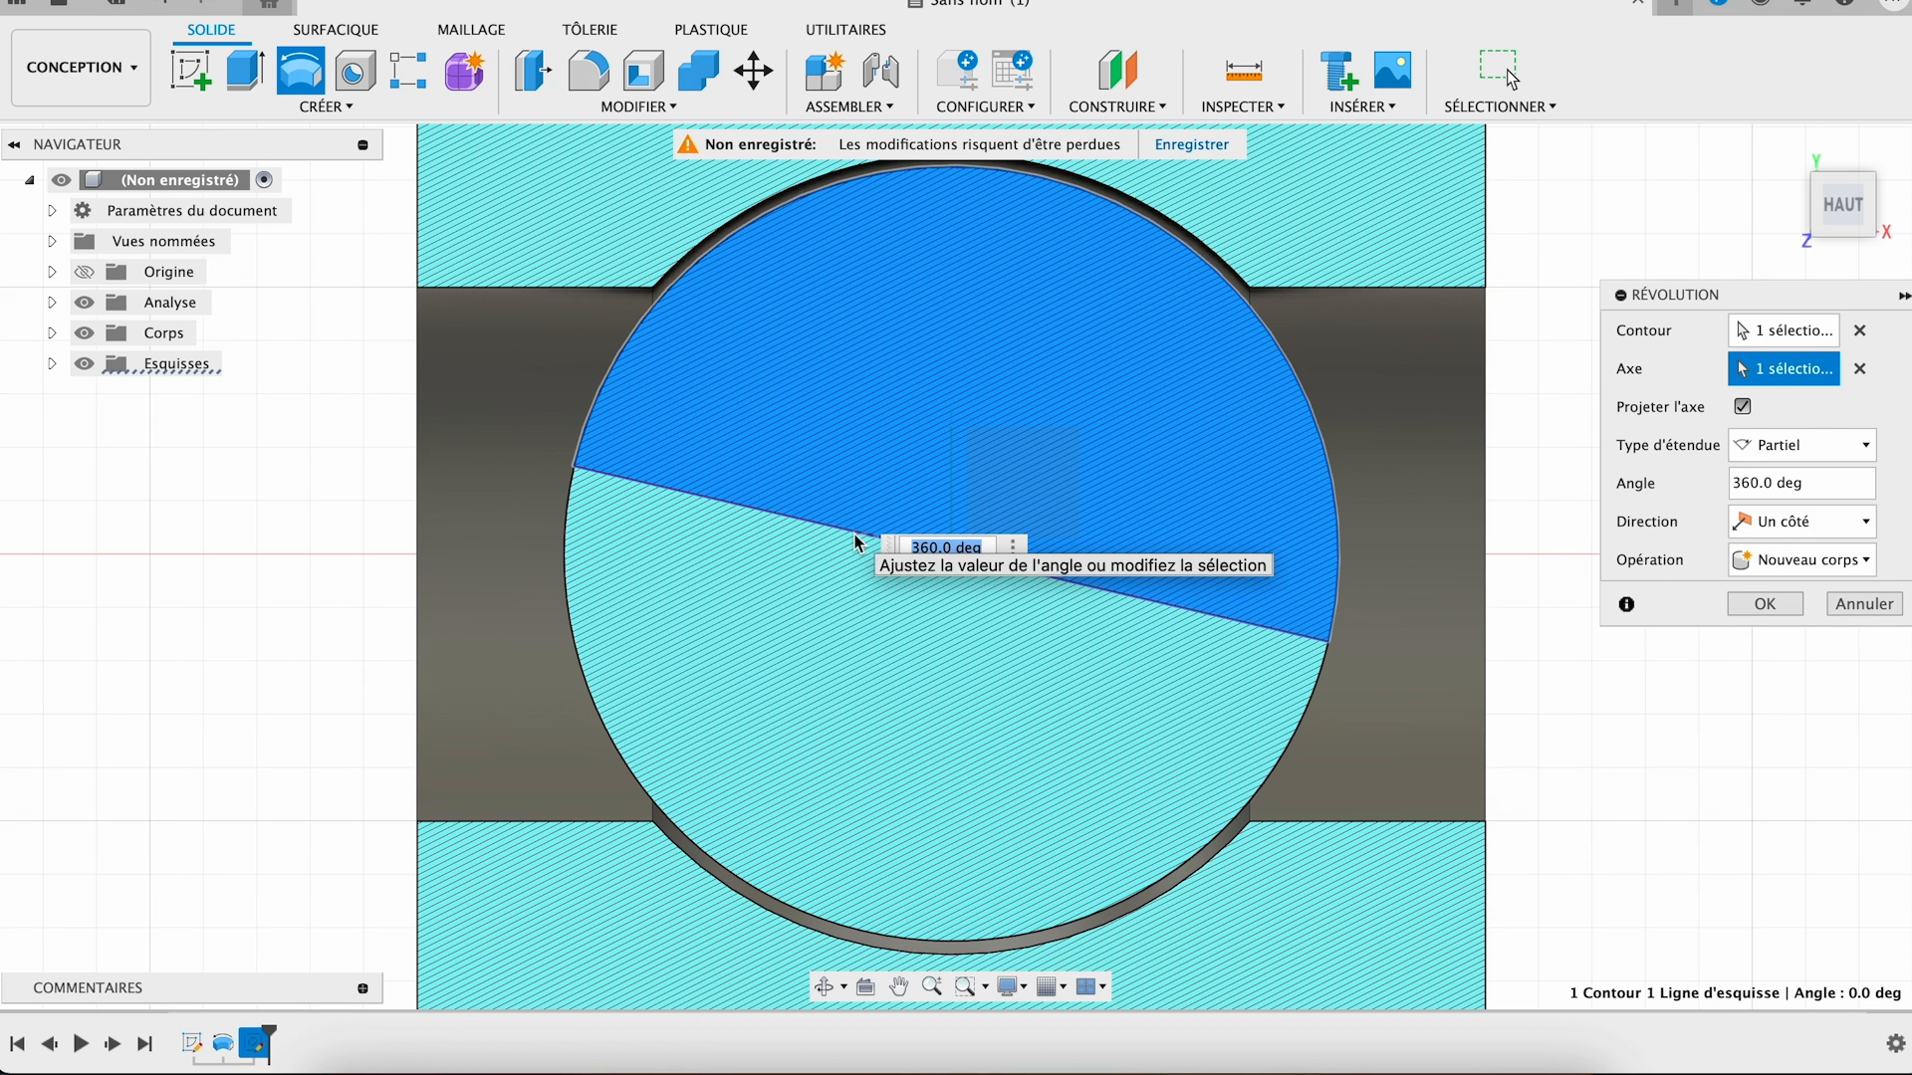
click(1768, 613)
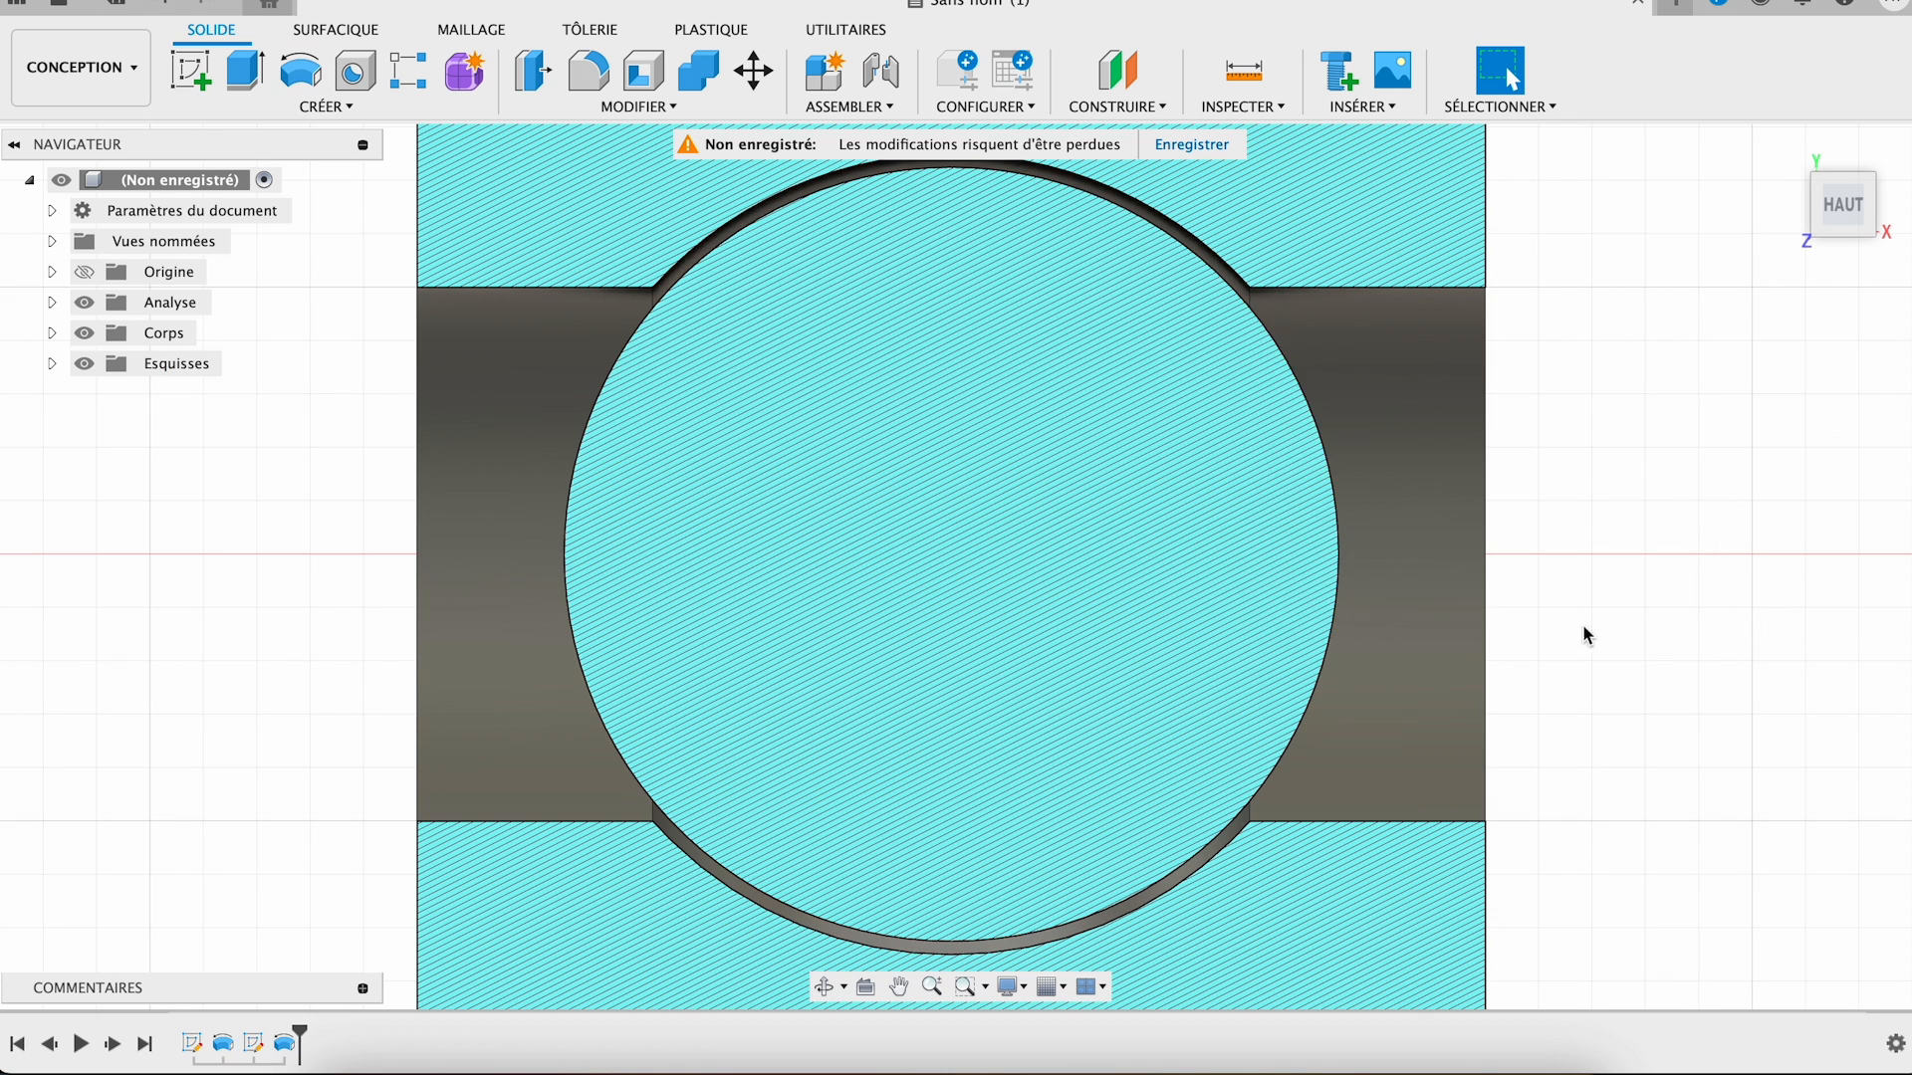
- Hide the section analysis to show the complete rings and the ball
scroll(776, 682, down, 3)
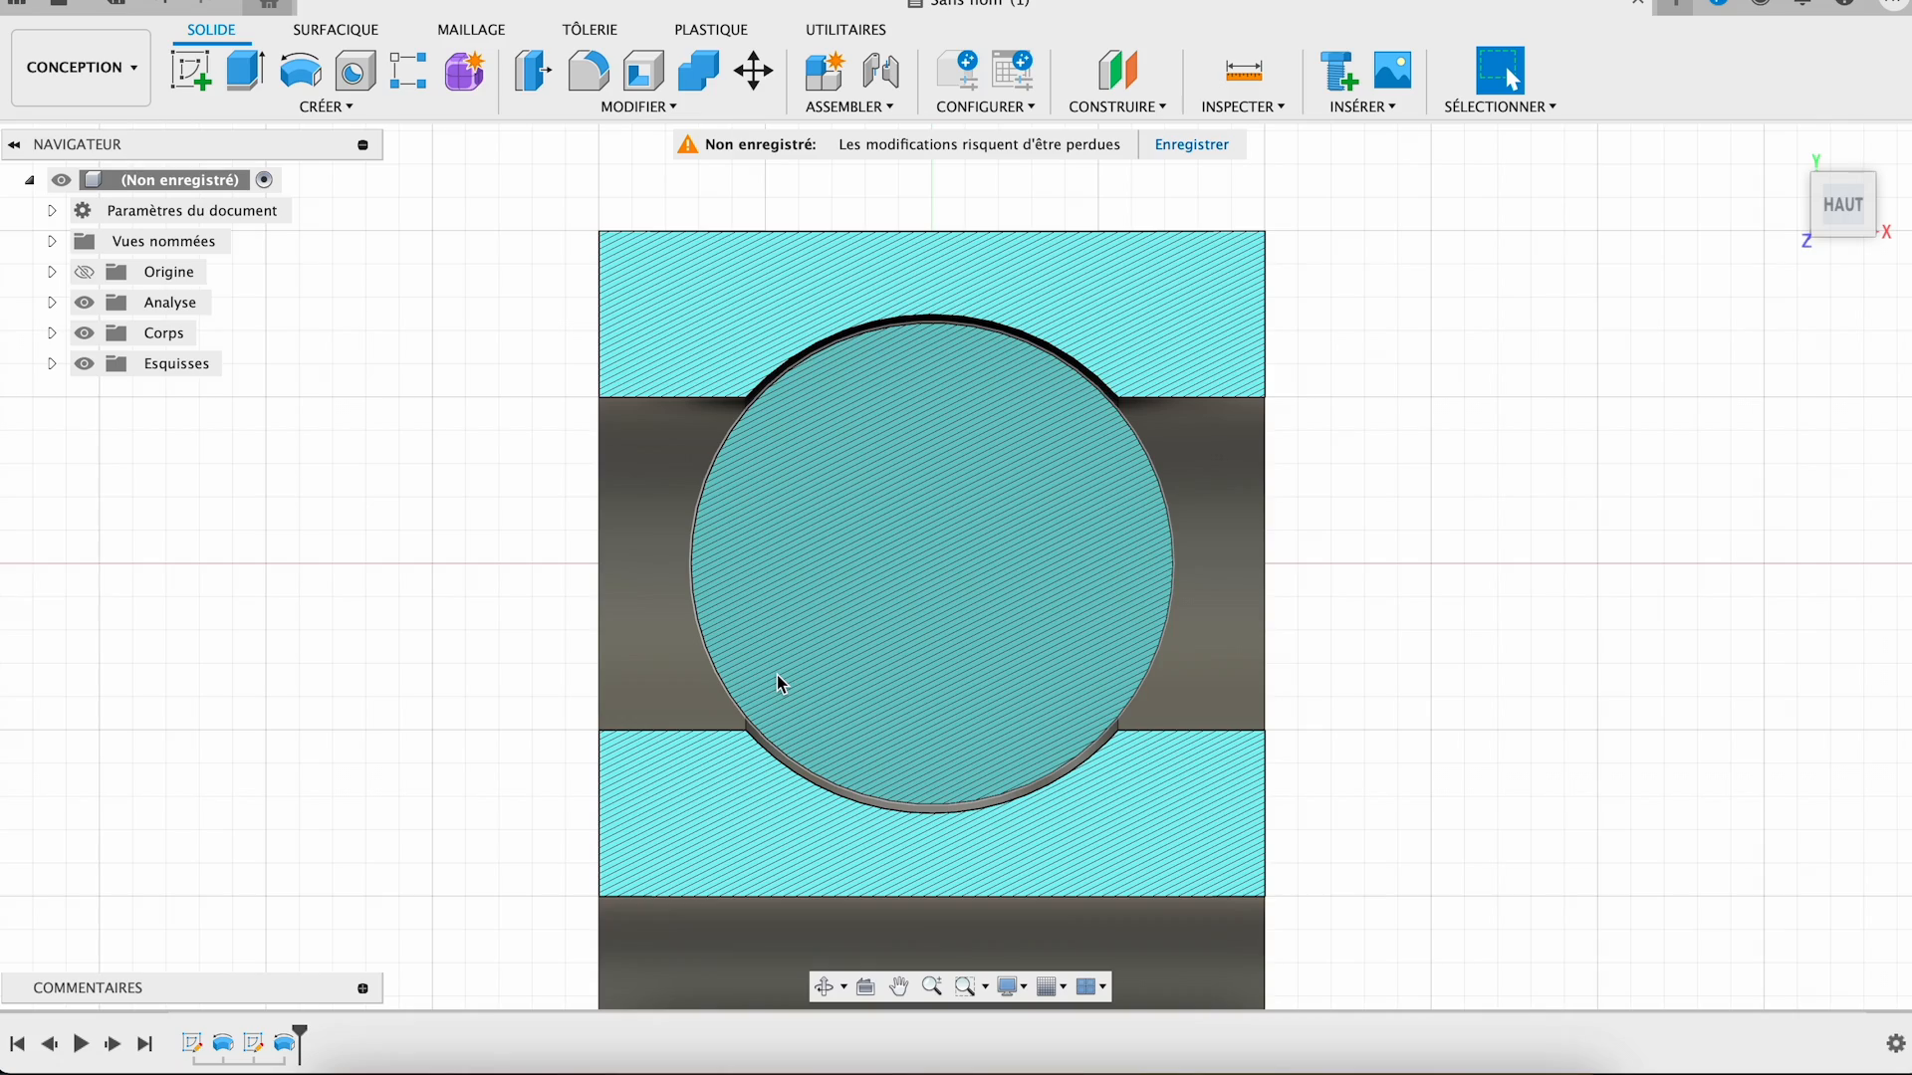
shift+middle_drag(777, 682, 1005, 474)
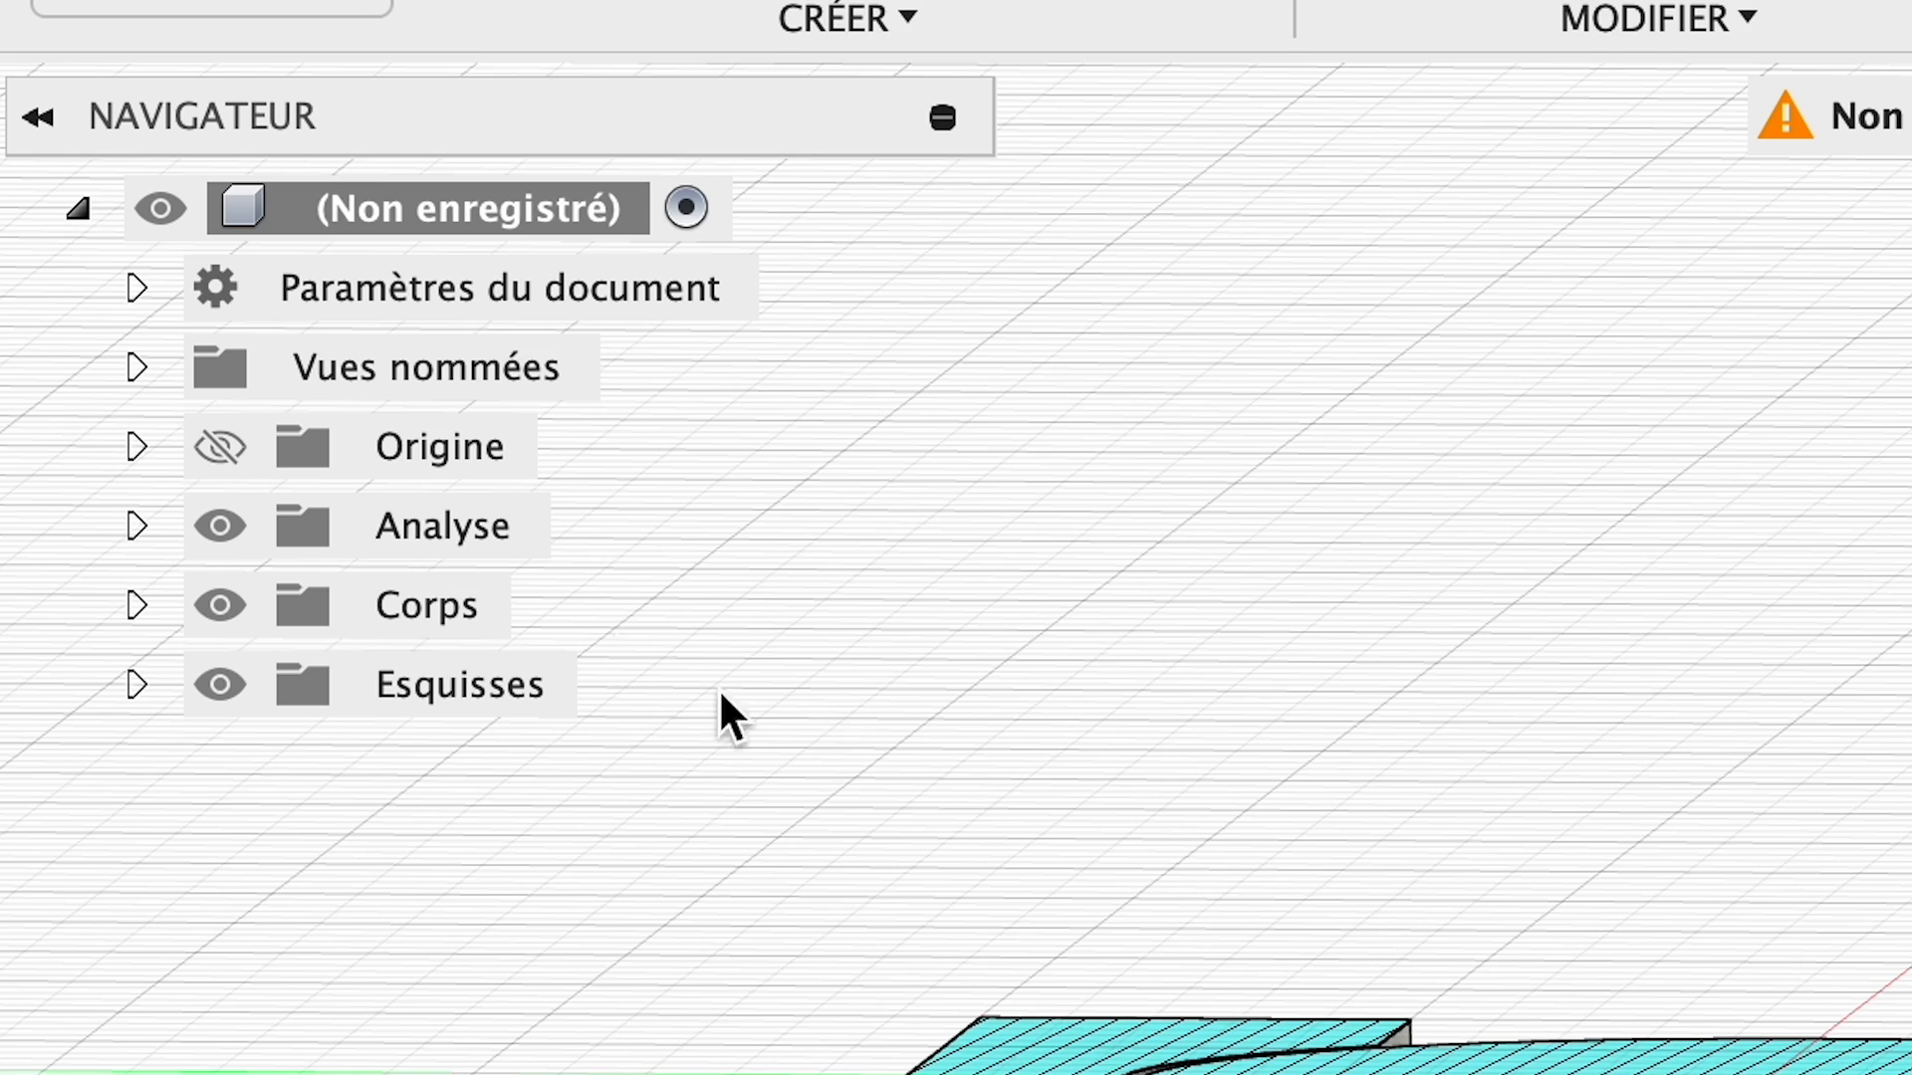
click(224, 528)
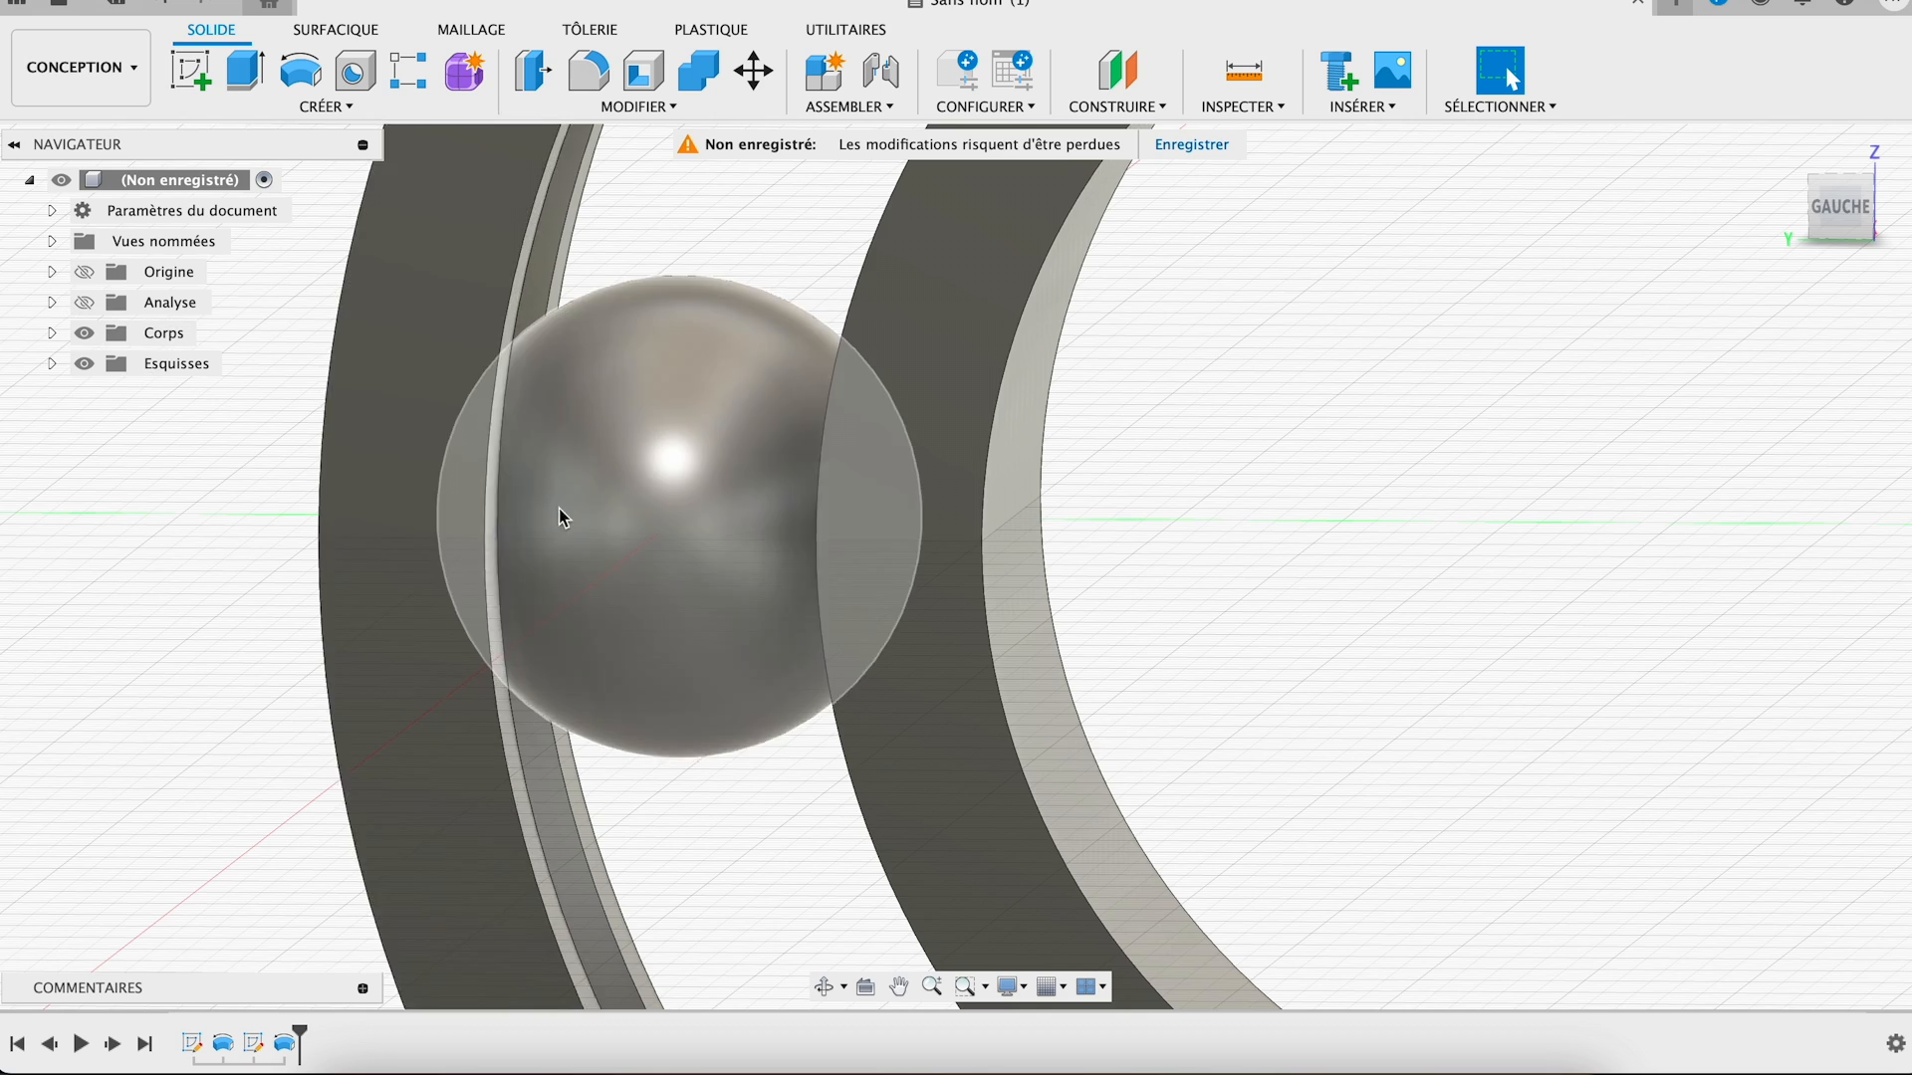
scroll(749, 535, down, 5)
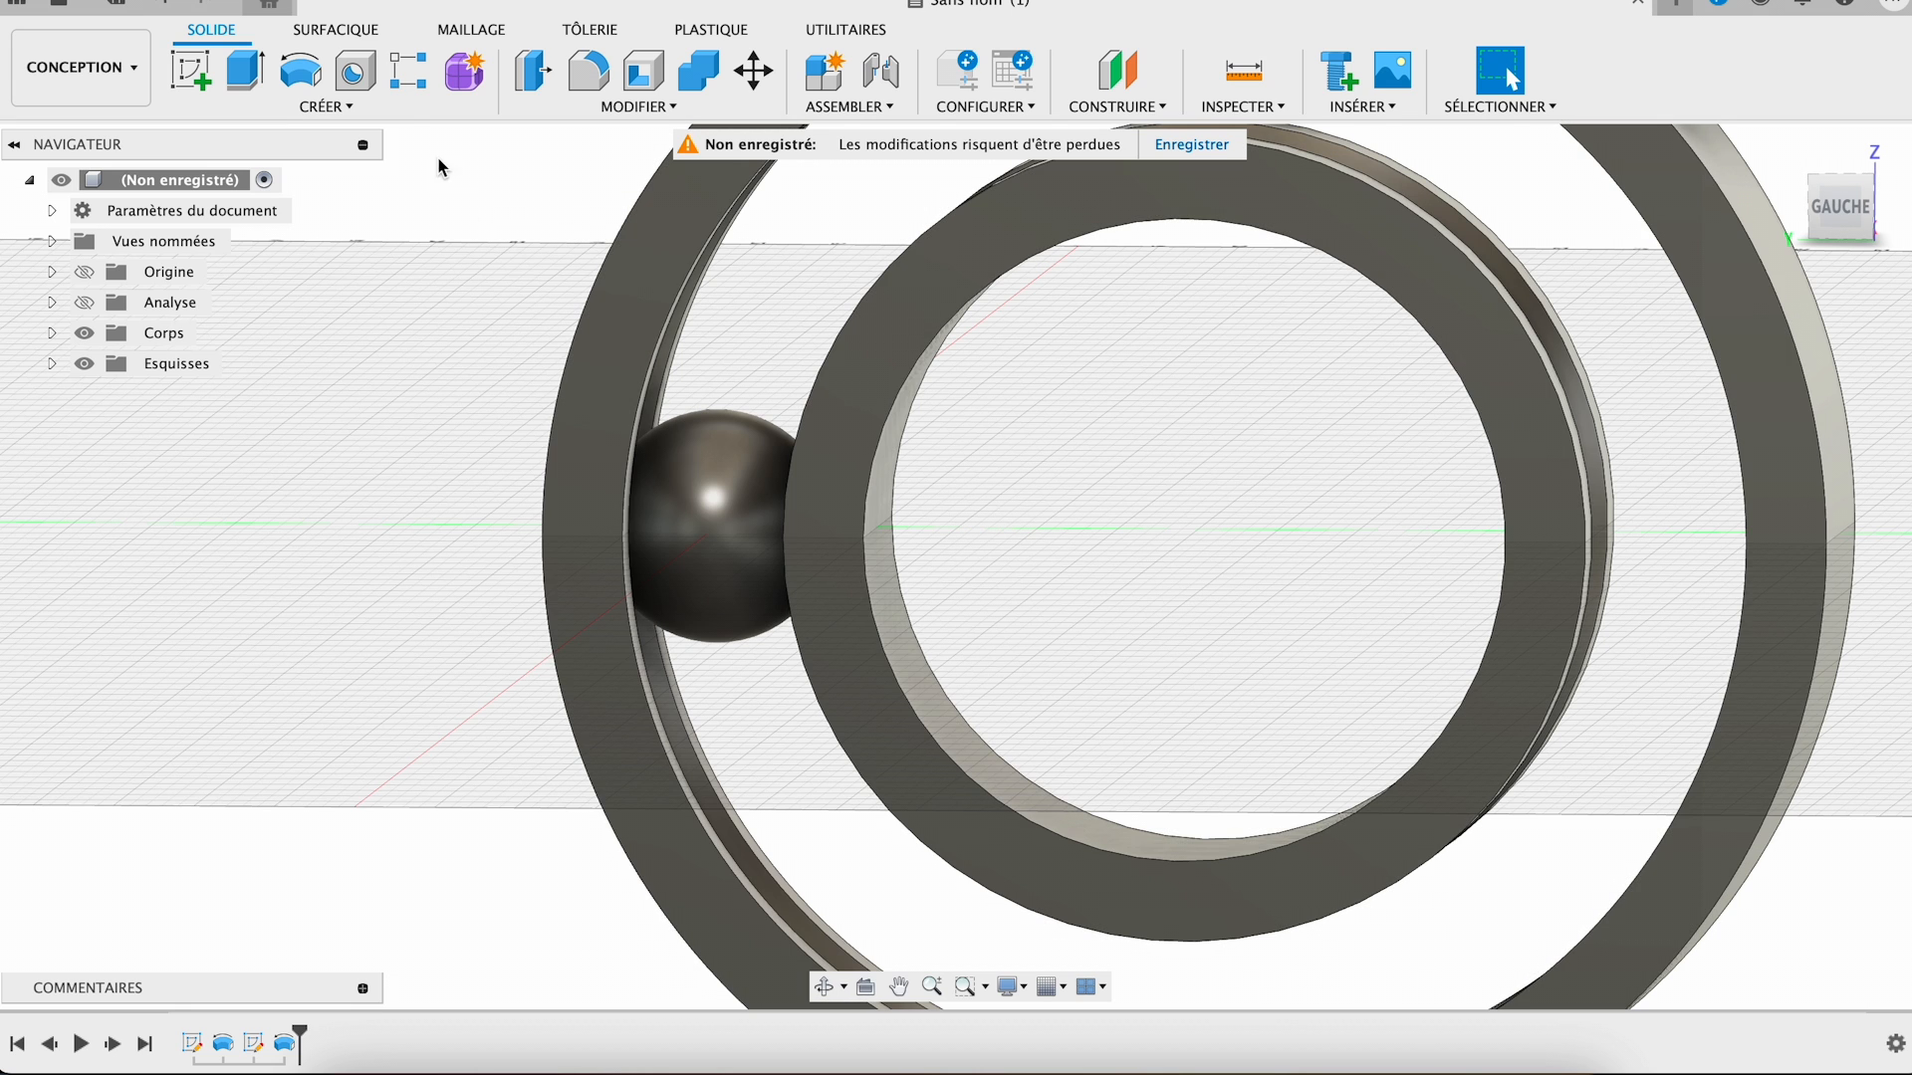
- Start a circular pattern of the ball body and show Esquisse1, which contains the rings' axis line
click(326, 105)
mouse_move(428, 649)
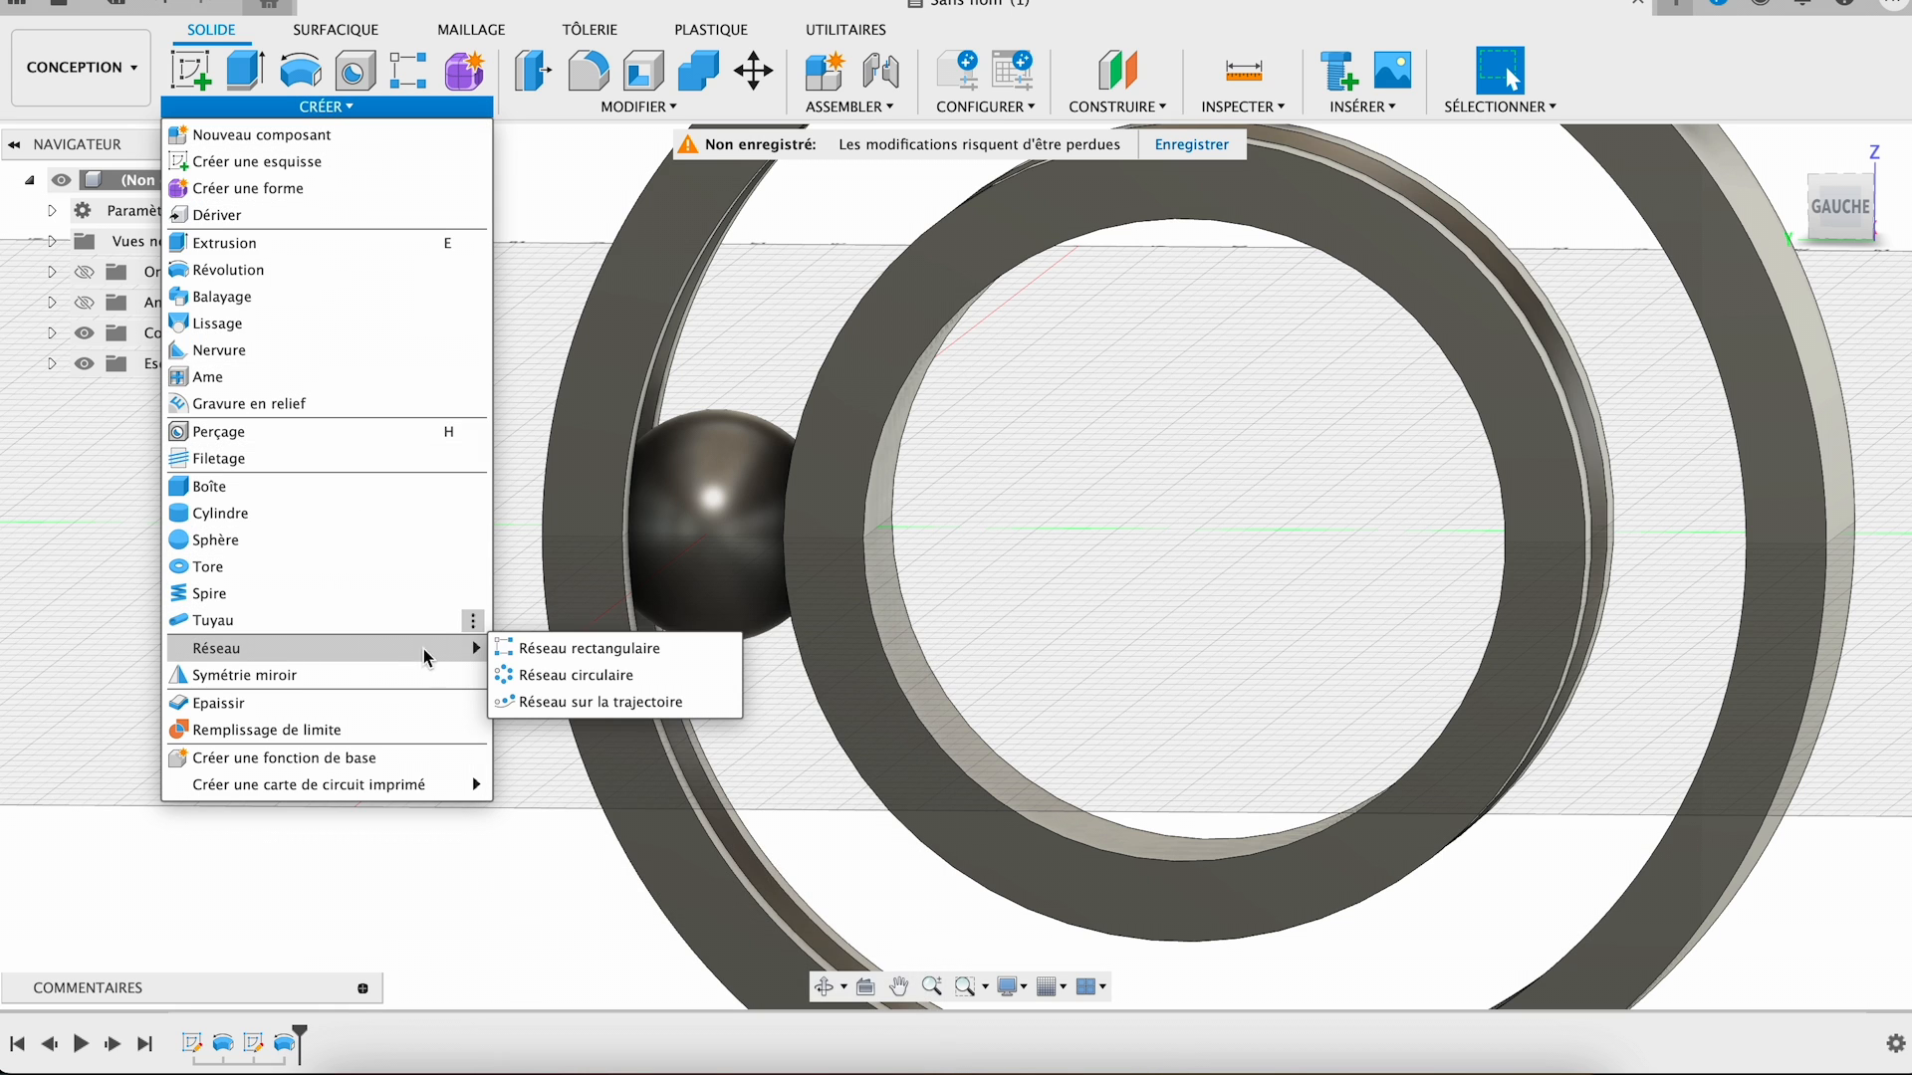
click(587, 675)
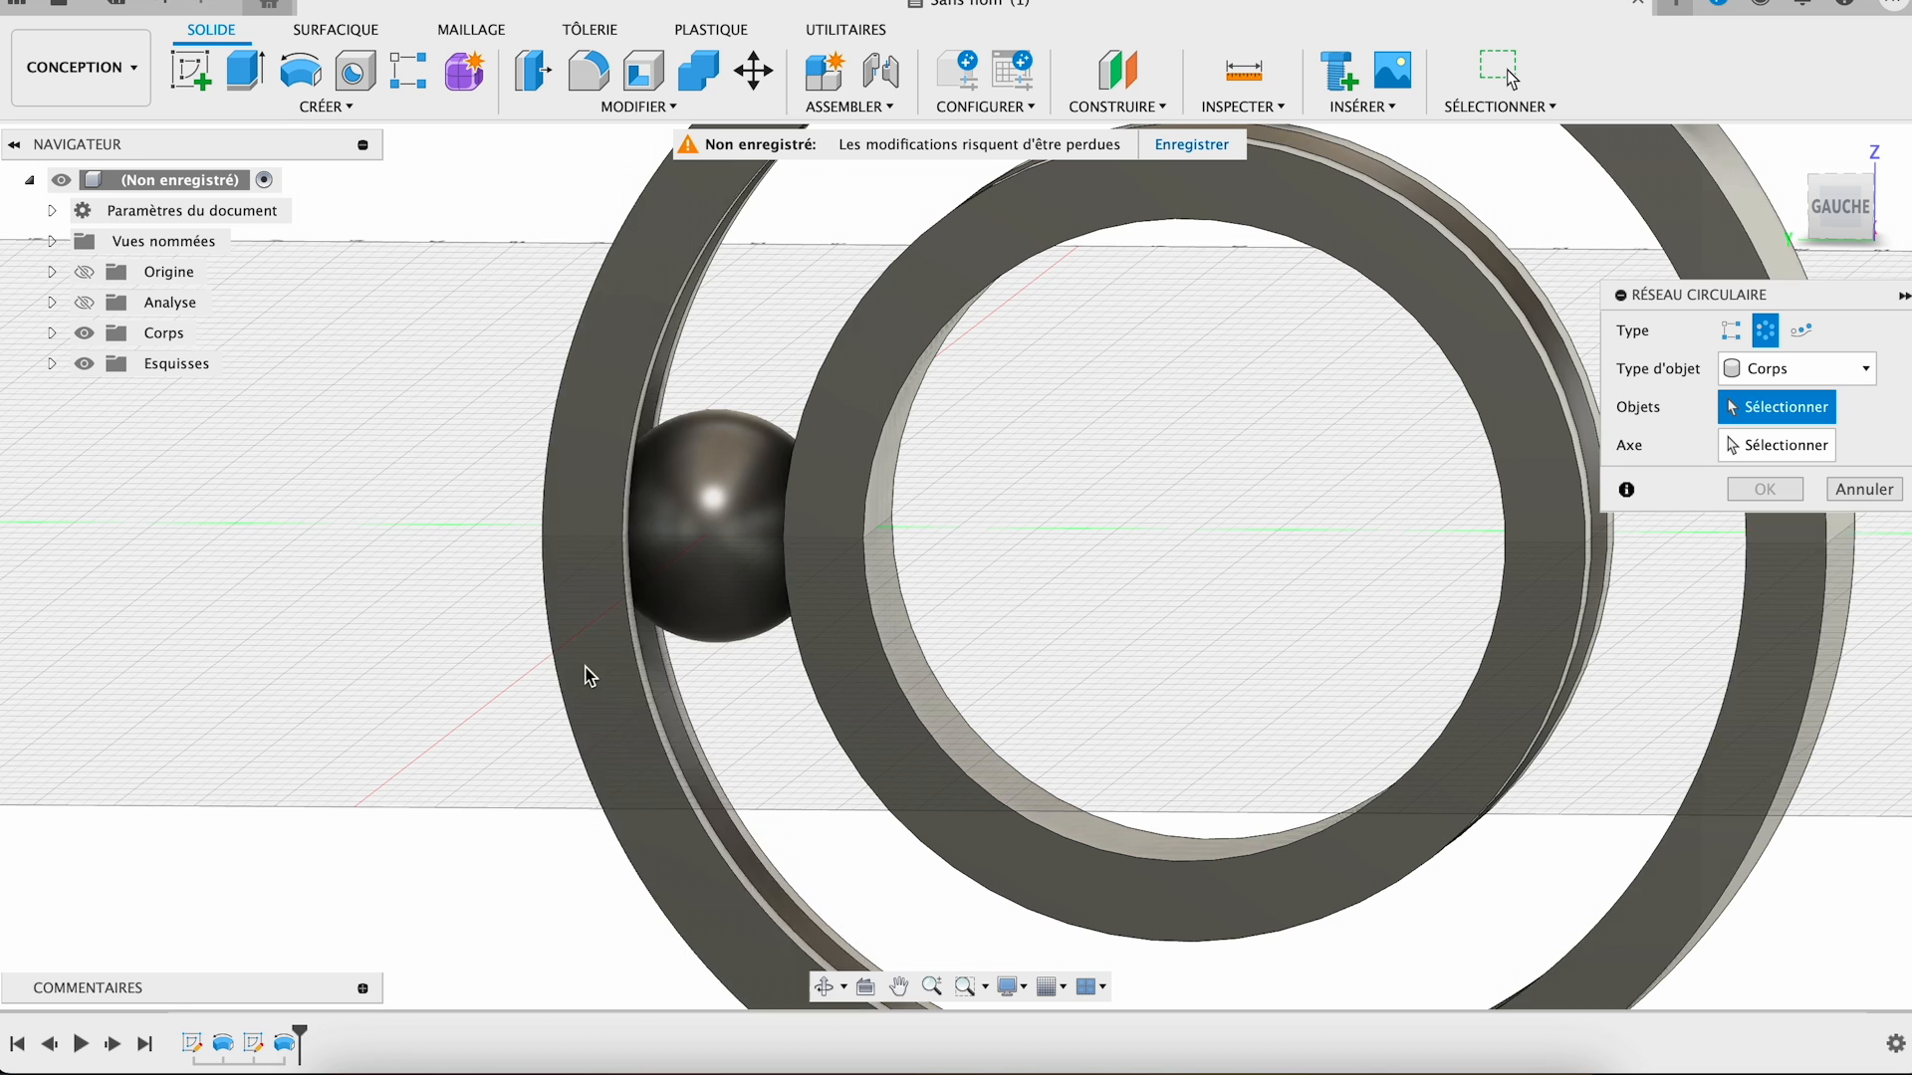
click(701, 540)
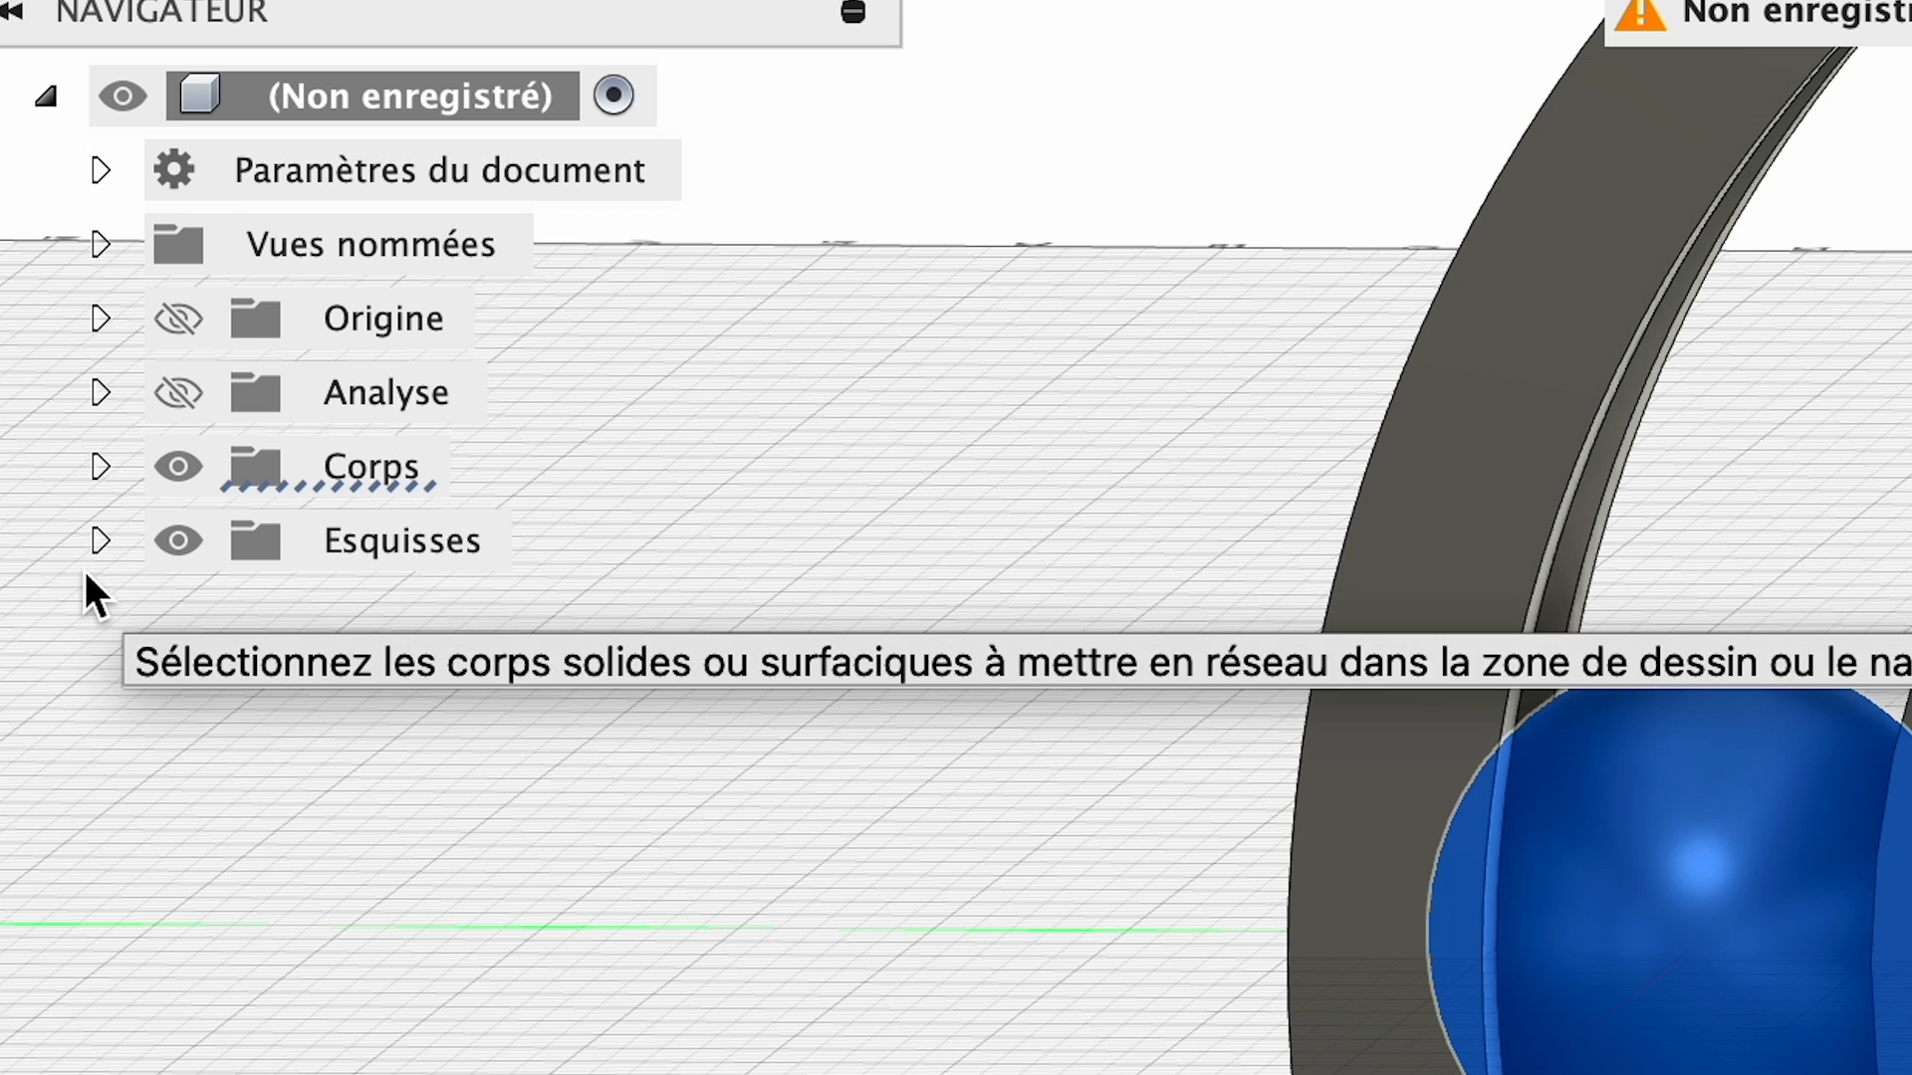
click(92, 553)
click(221, 622)
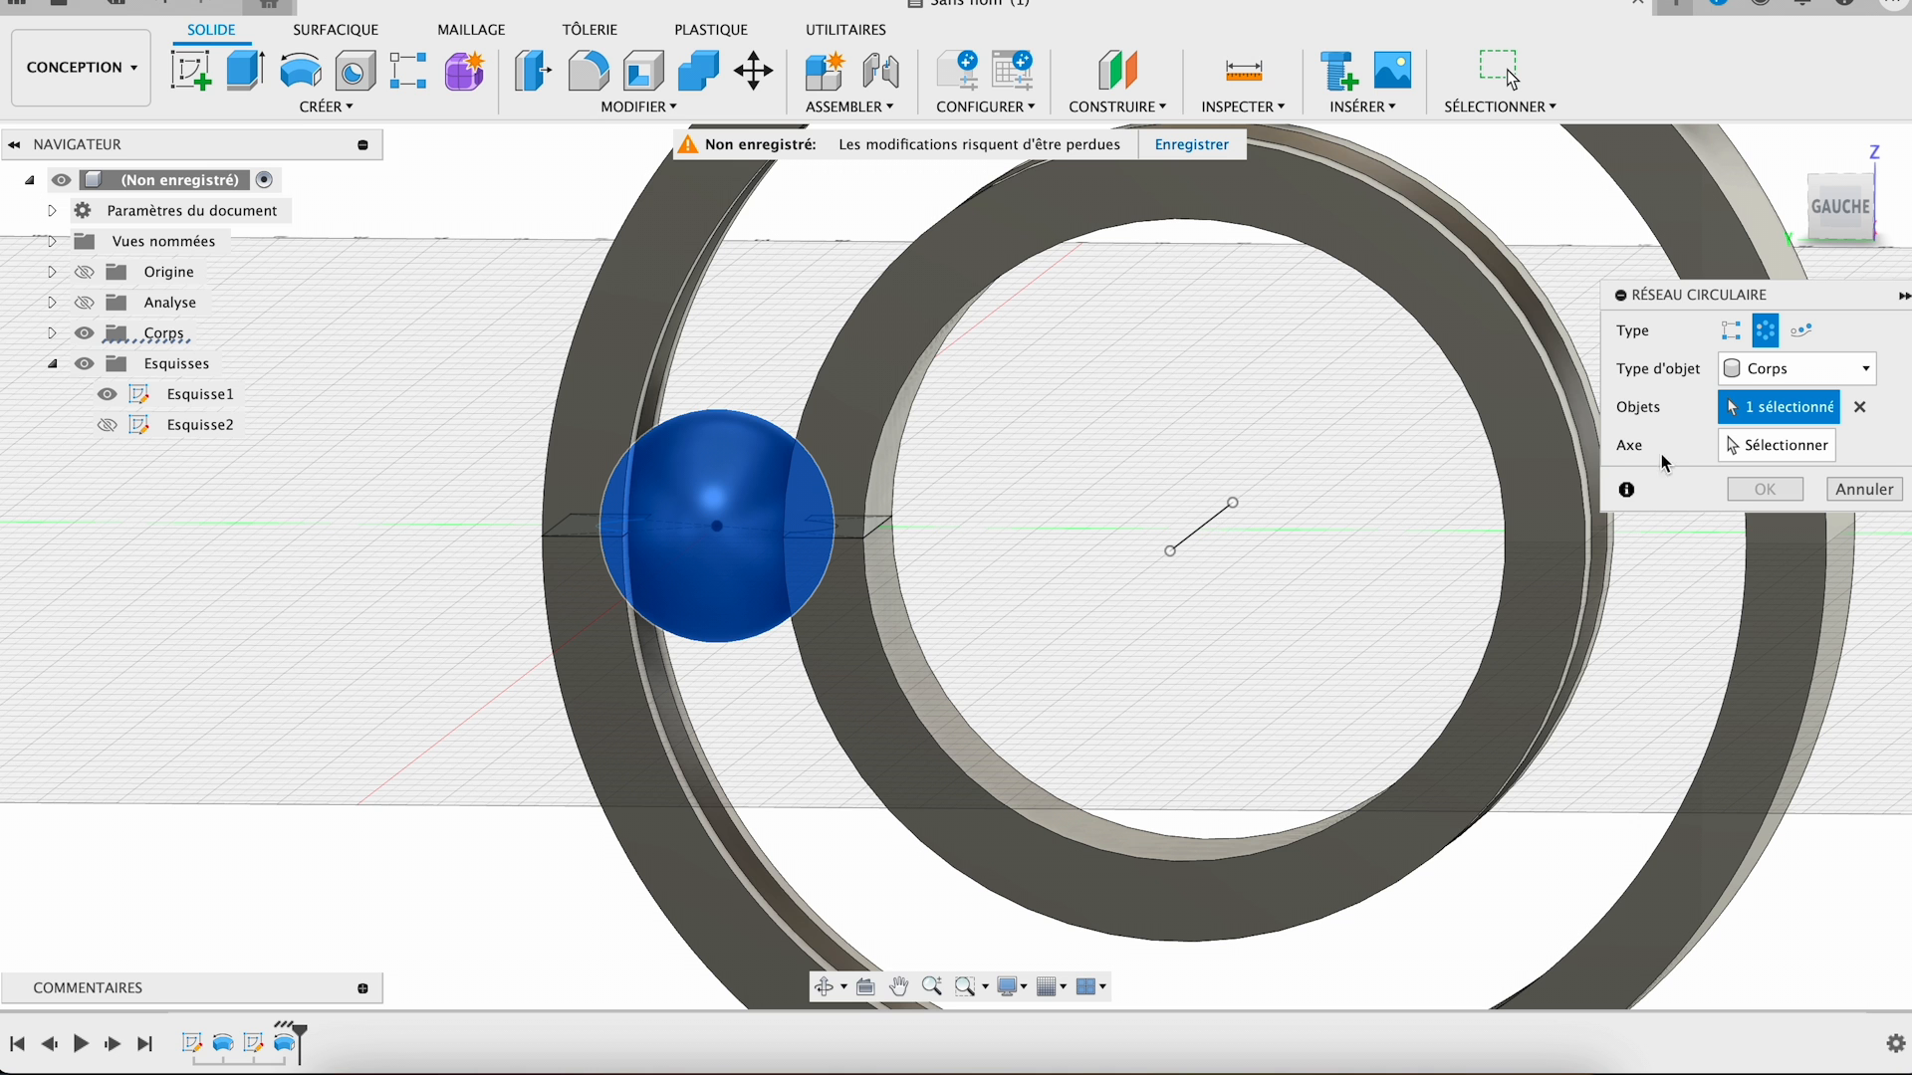
- Pattern the ball over a full turn around the rings' axis line with a quantity of 12
click(1771, 447)
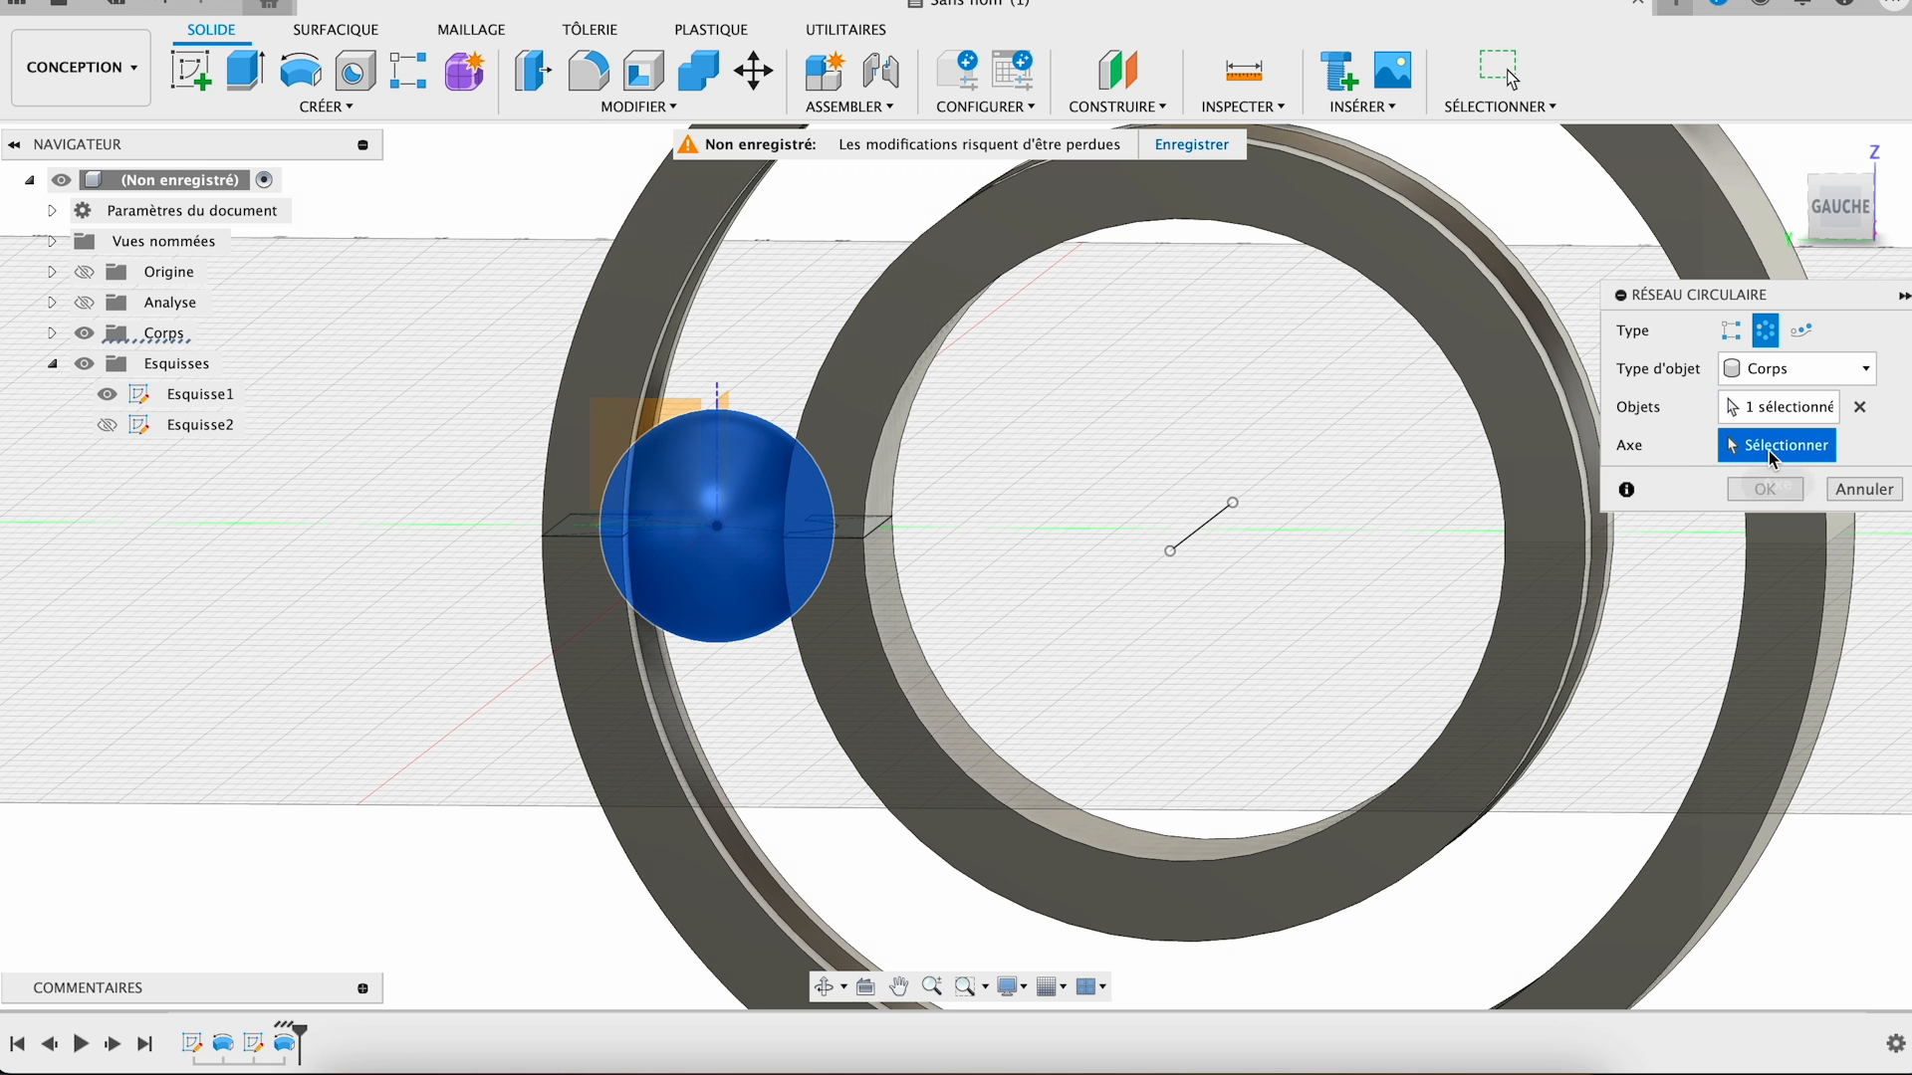
click(1206, 526)
click(1743, 560)
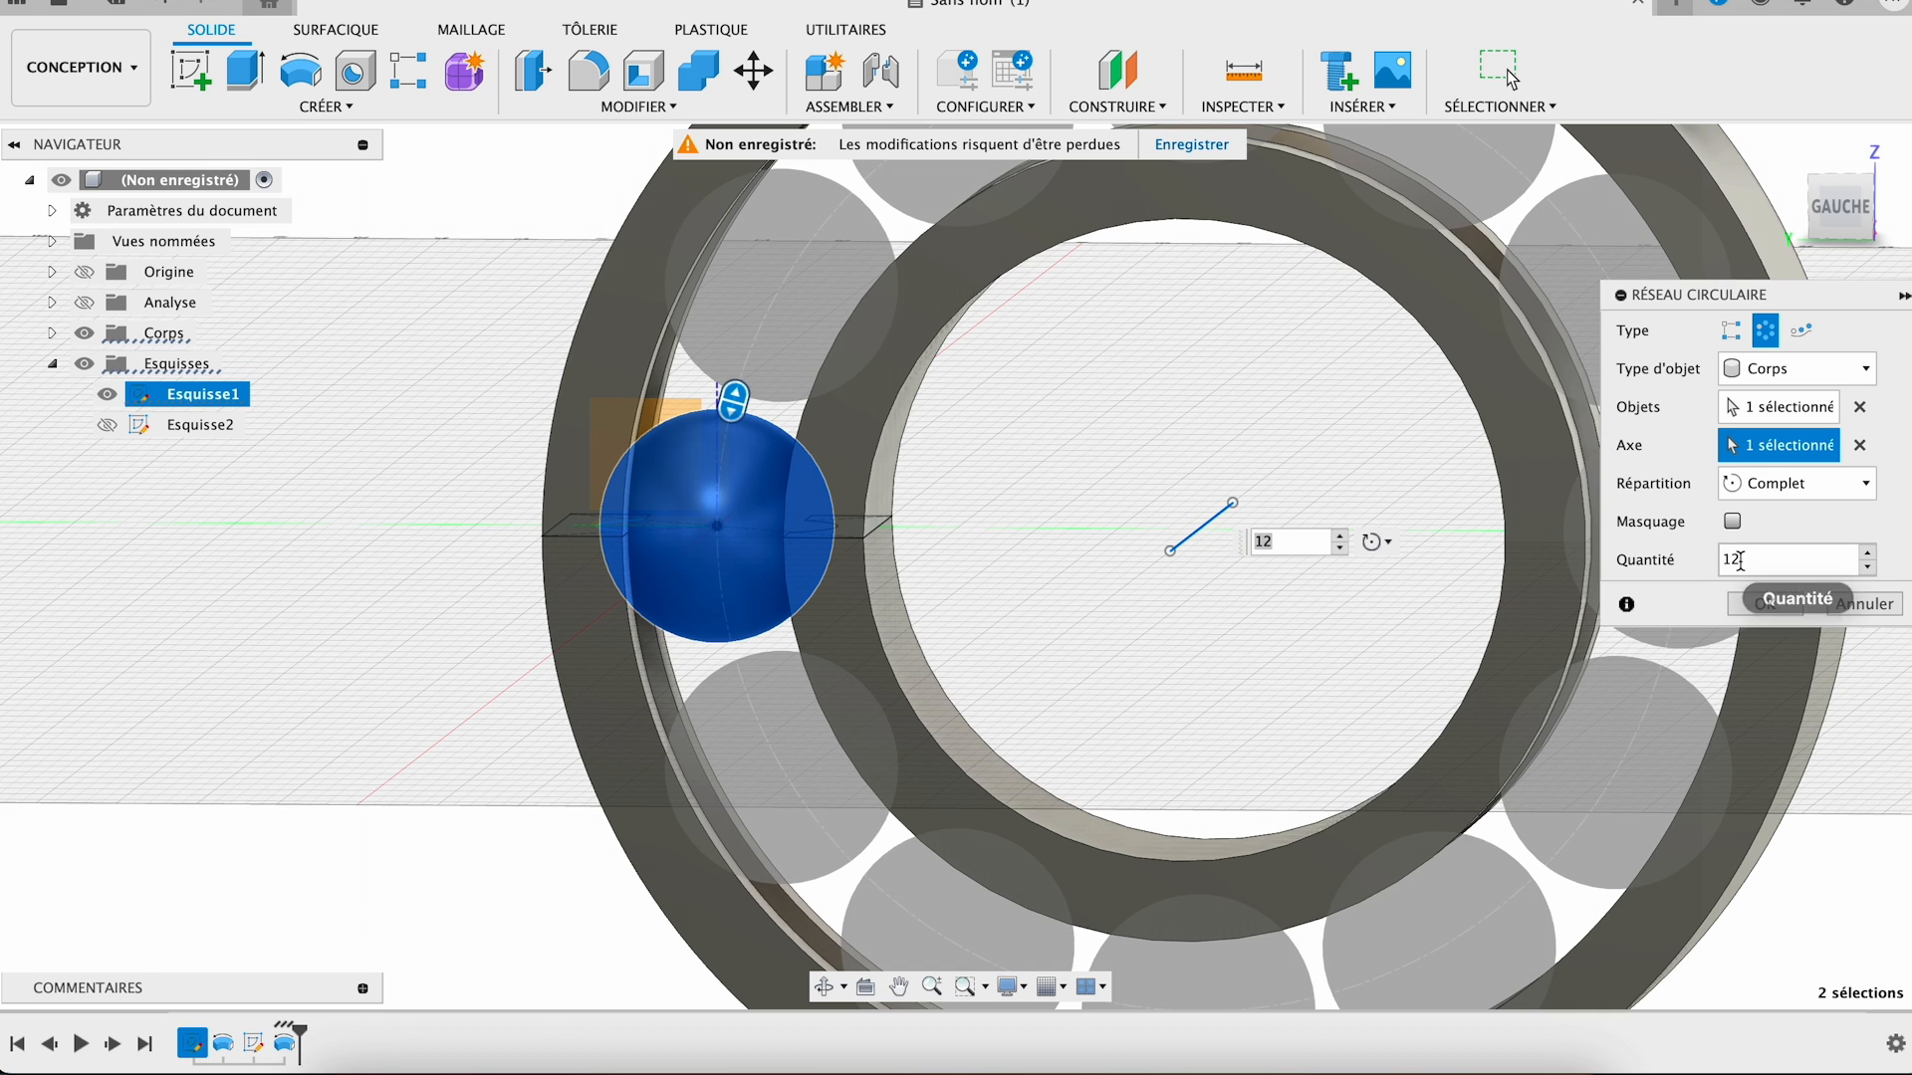
click(1868, 567)
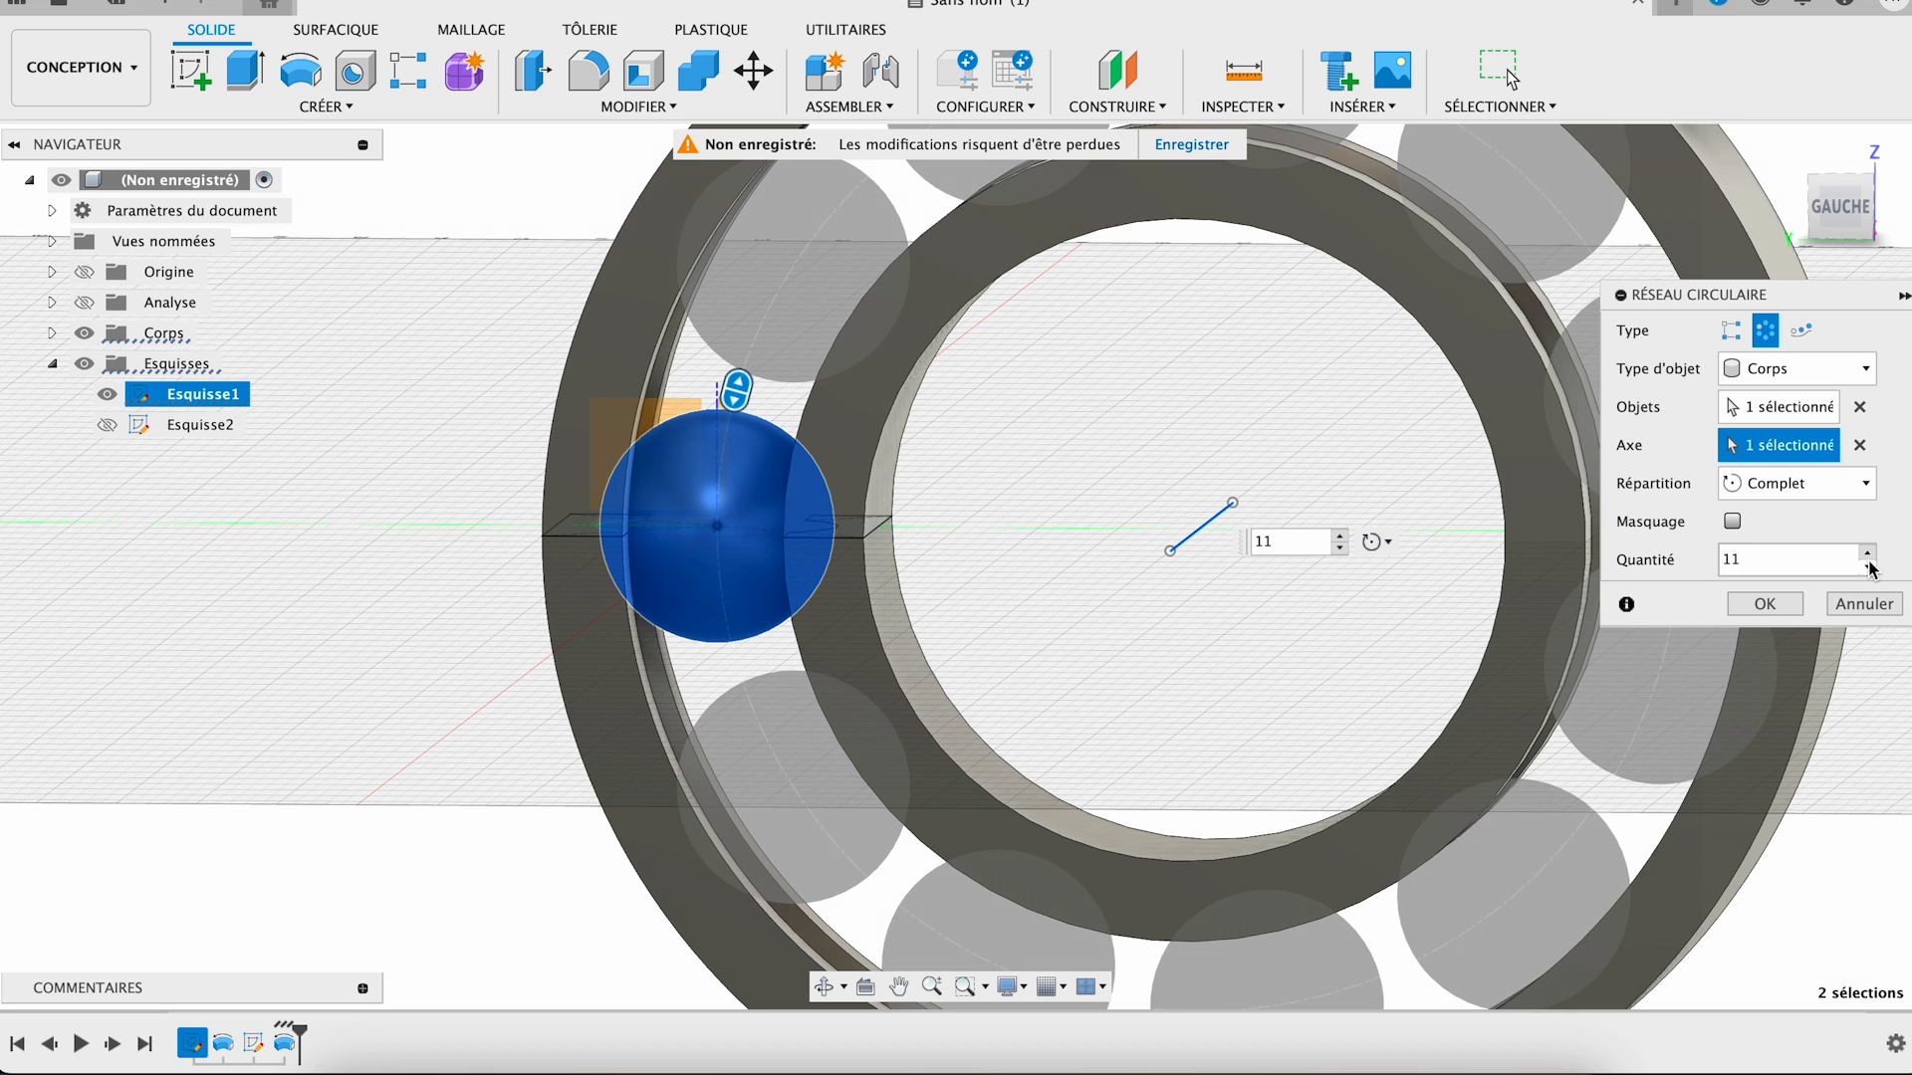
click(1867, 568)
click(1867, 556)
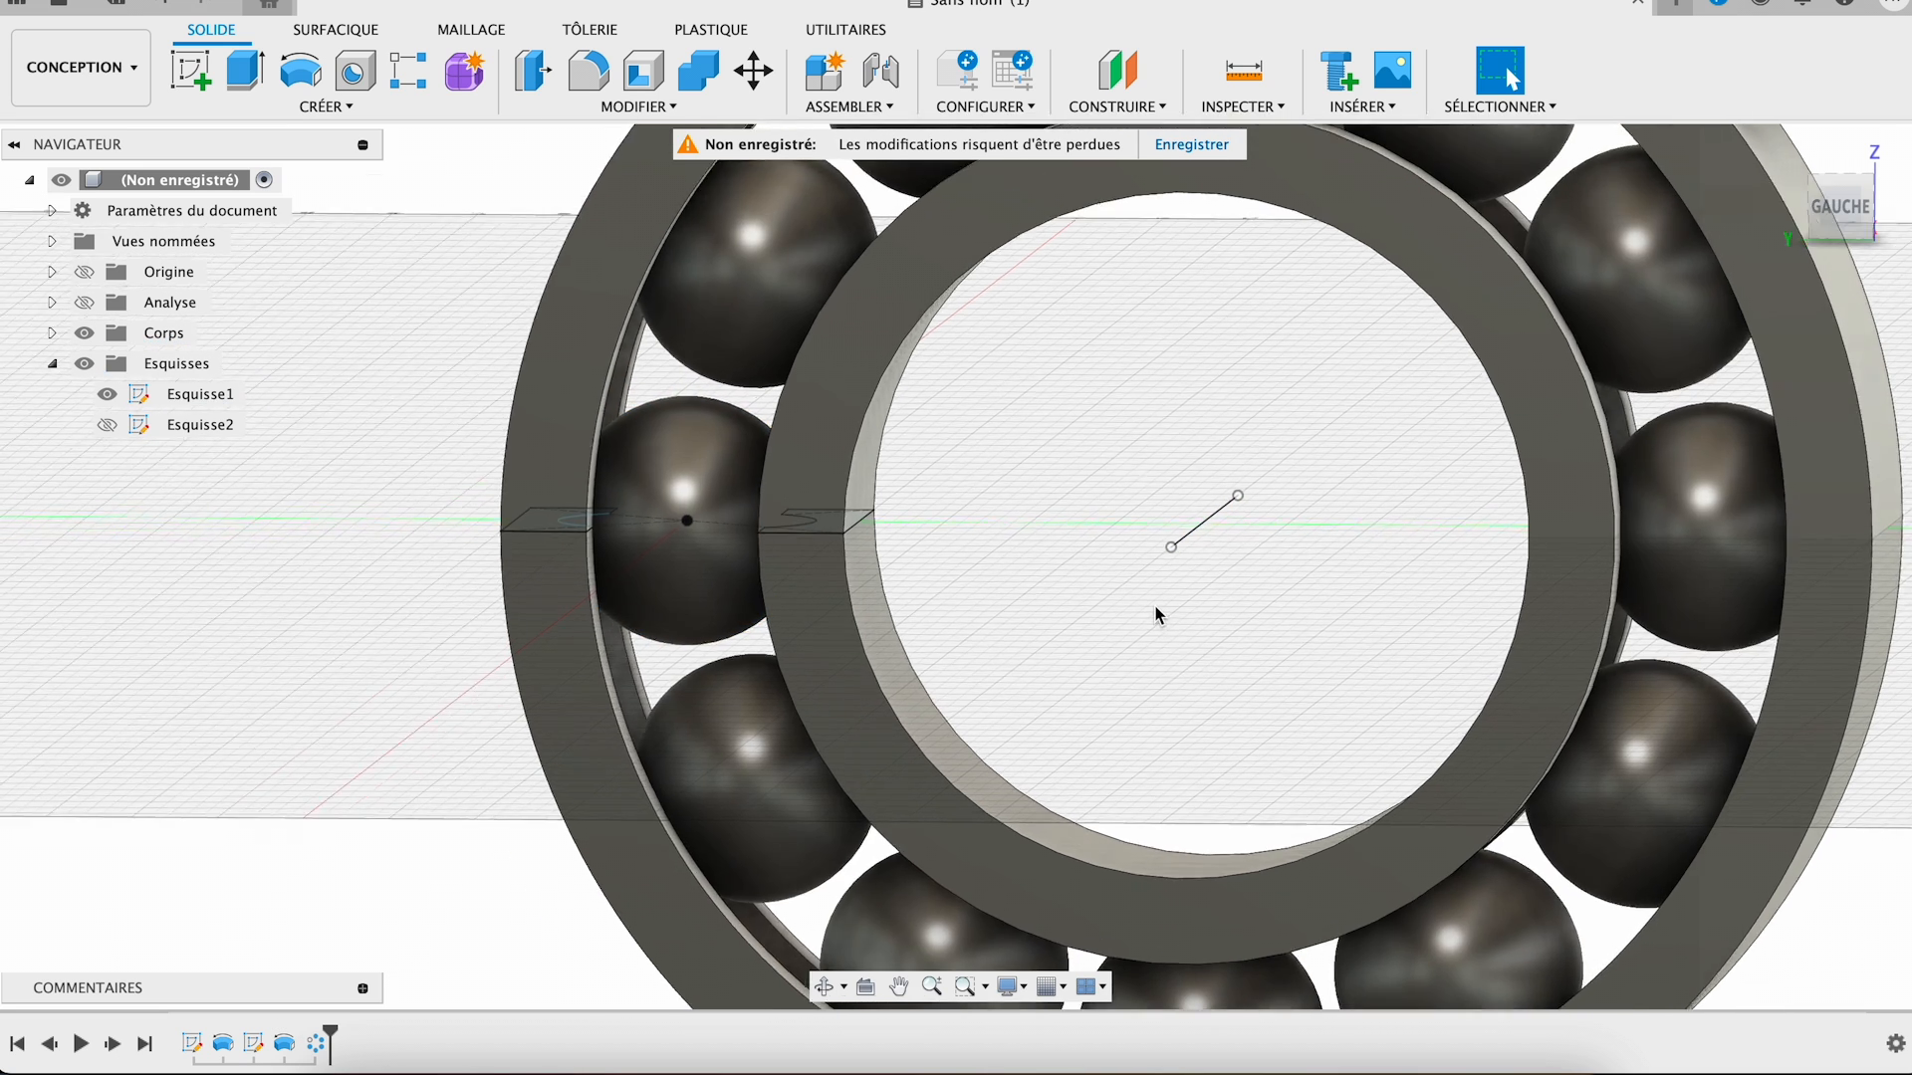
scroll(1155, 606, down, 5)
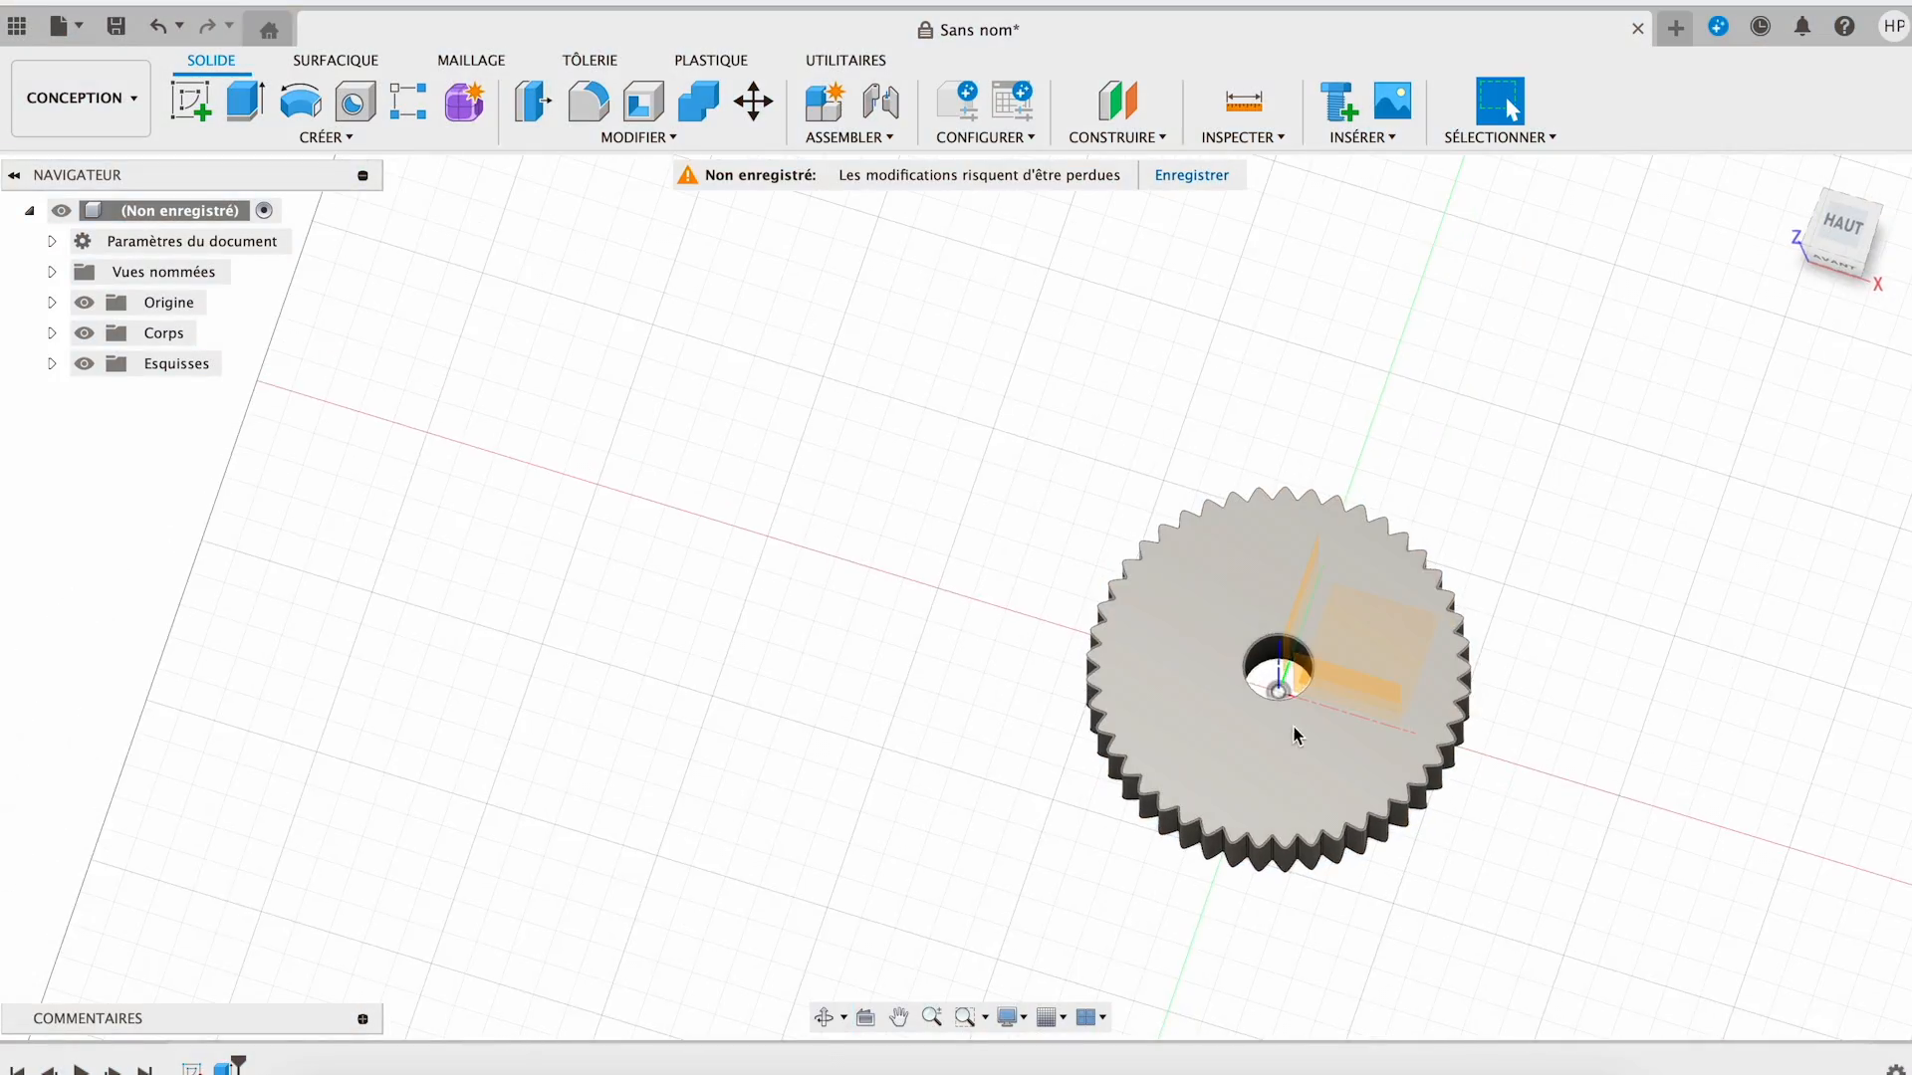
shift+middle_drag(1289, 732, 1322, 732)
scroll(1311, 730, up, 3)
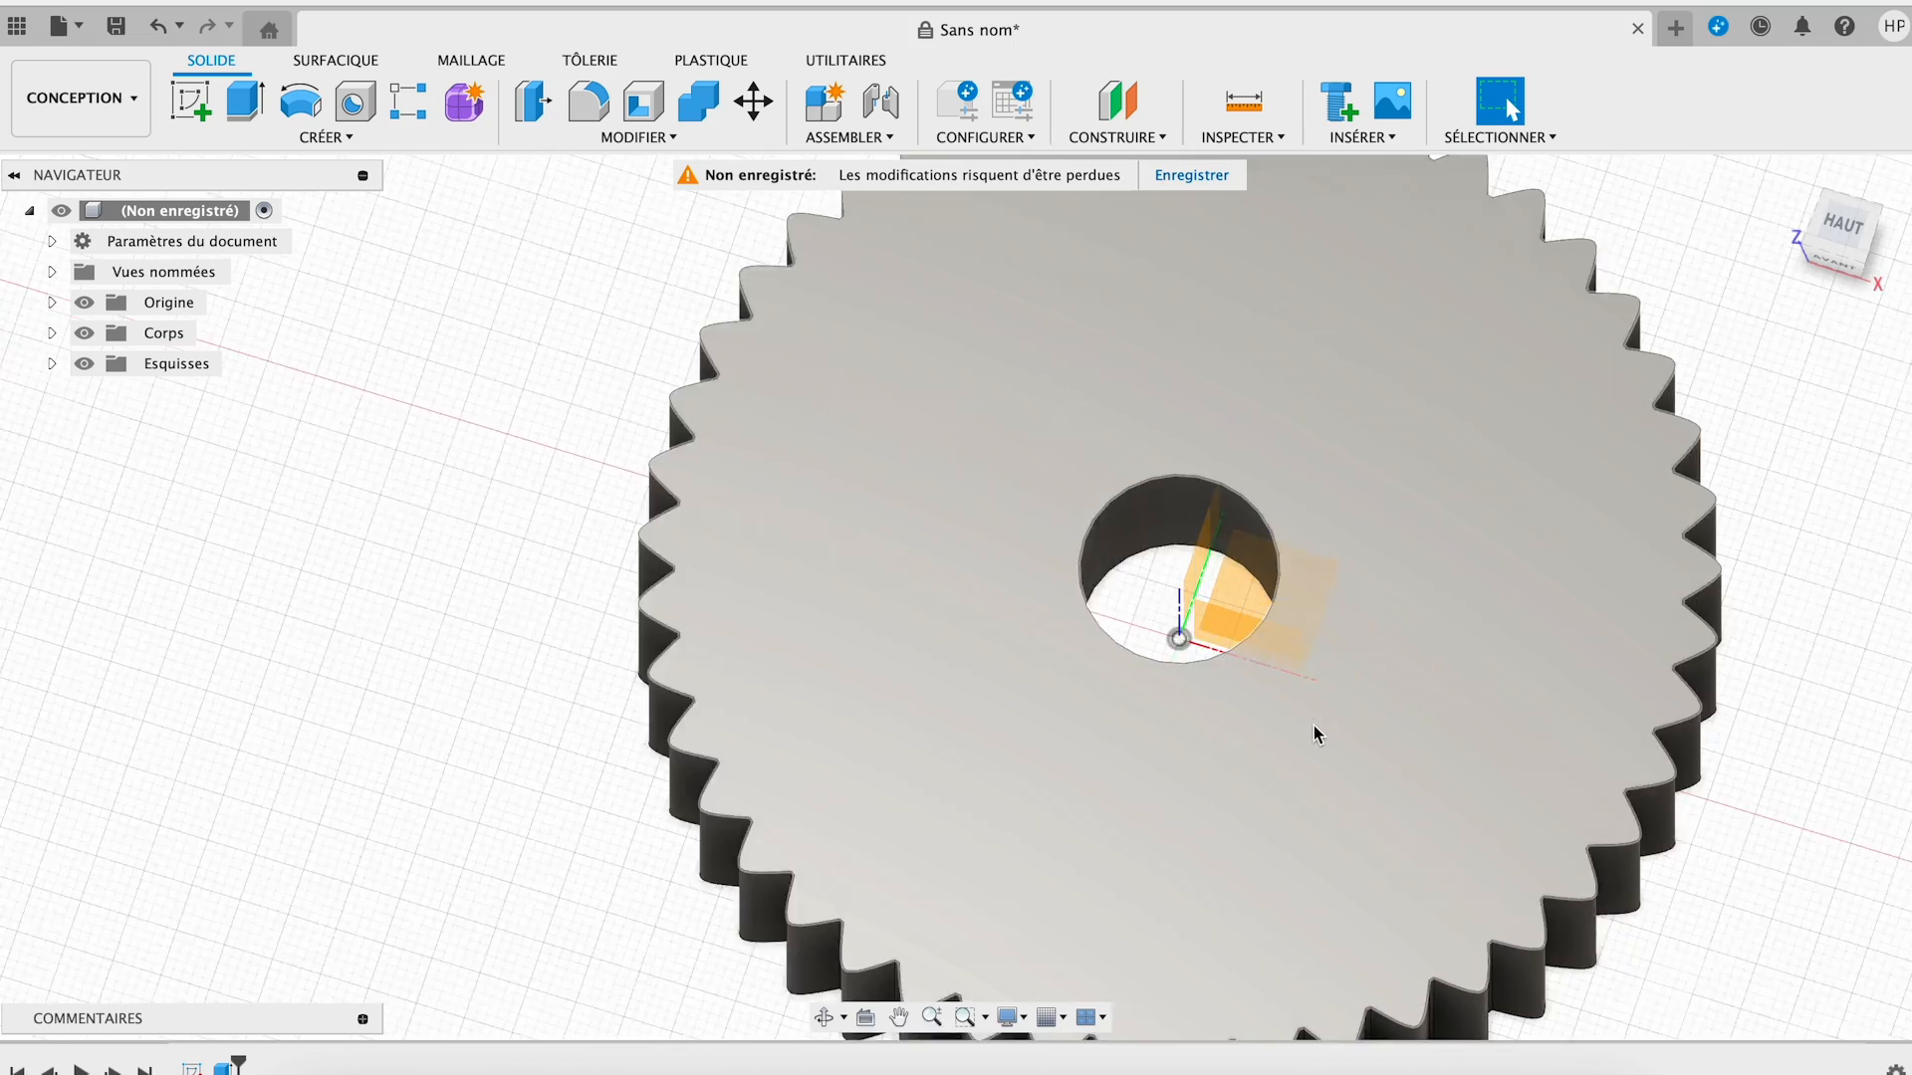
shift+middle_drag(1199, 760, 1299, 732)
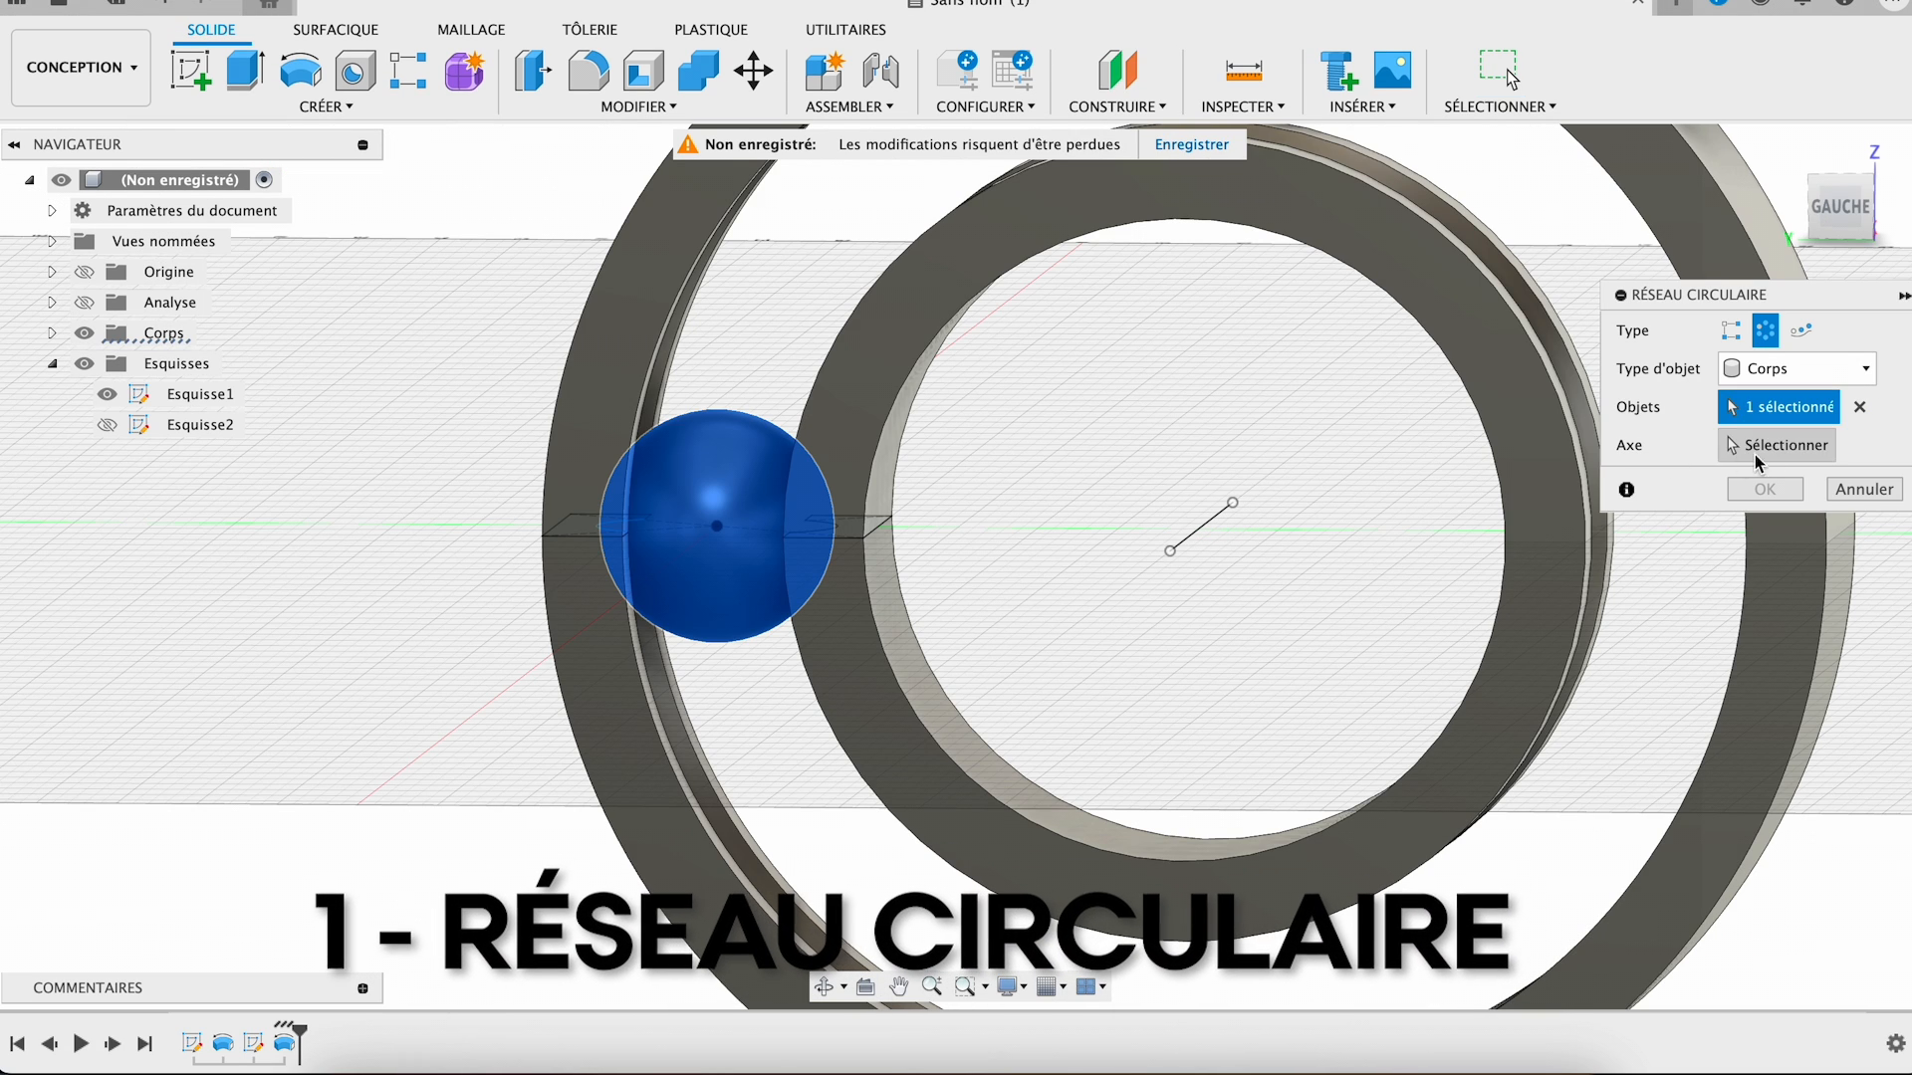
- Use the line at the rings' centre as the circular pattern axis and set the quantity to 11
click(1758, 453)
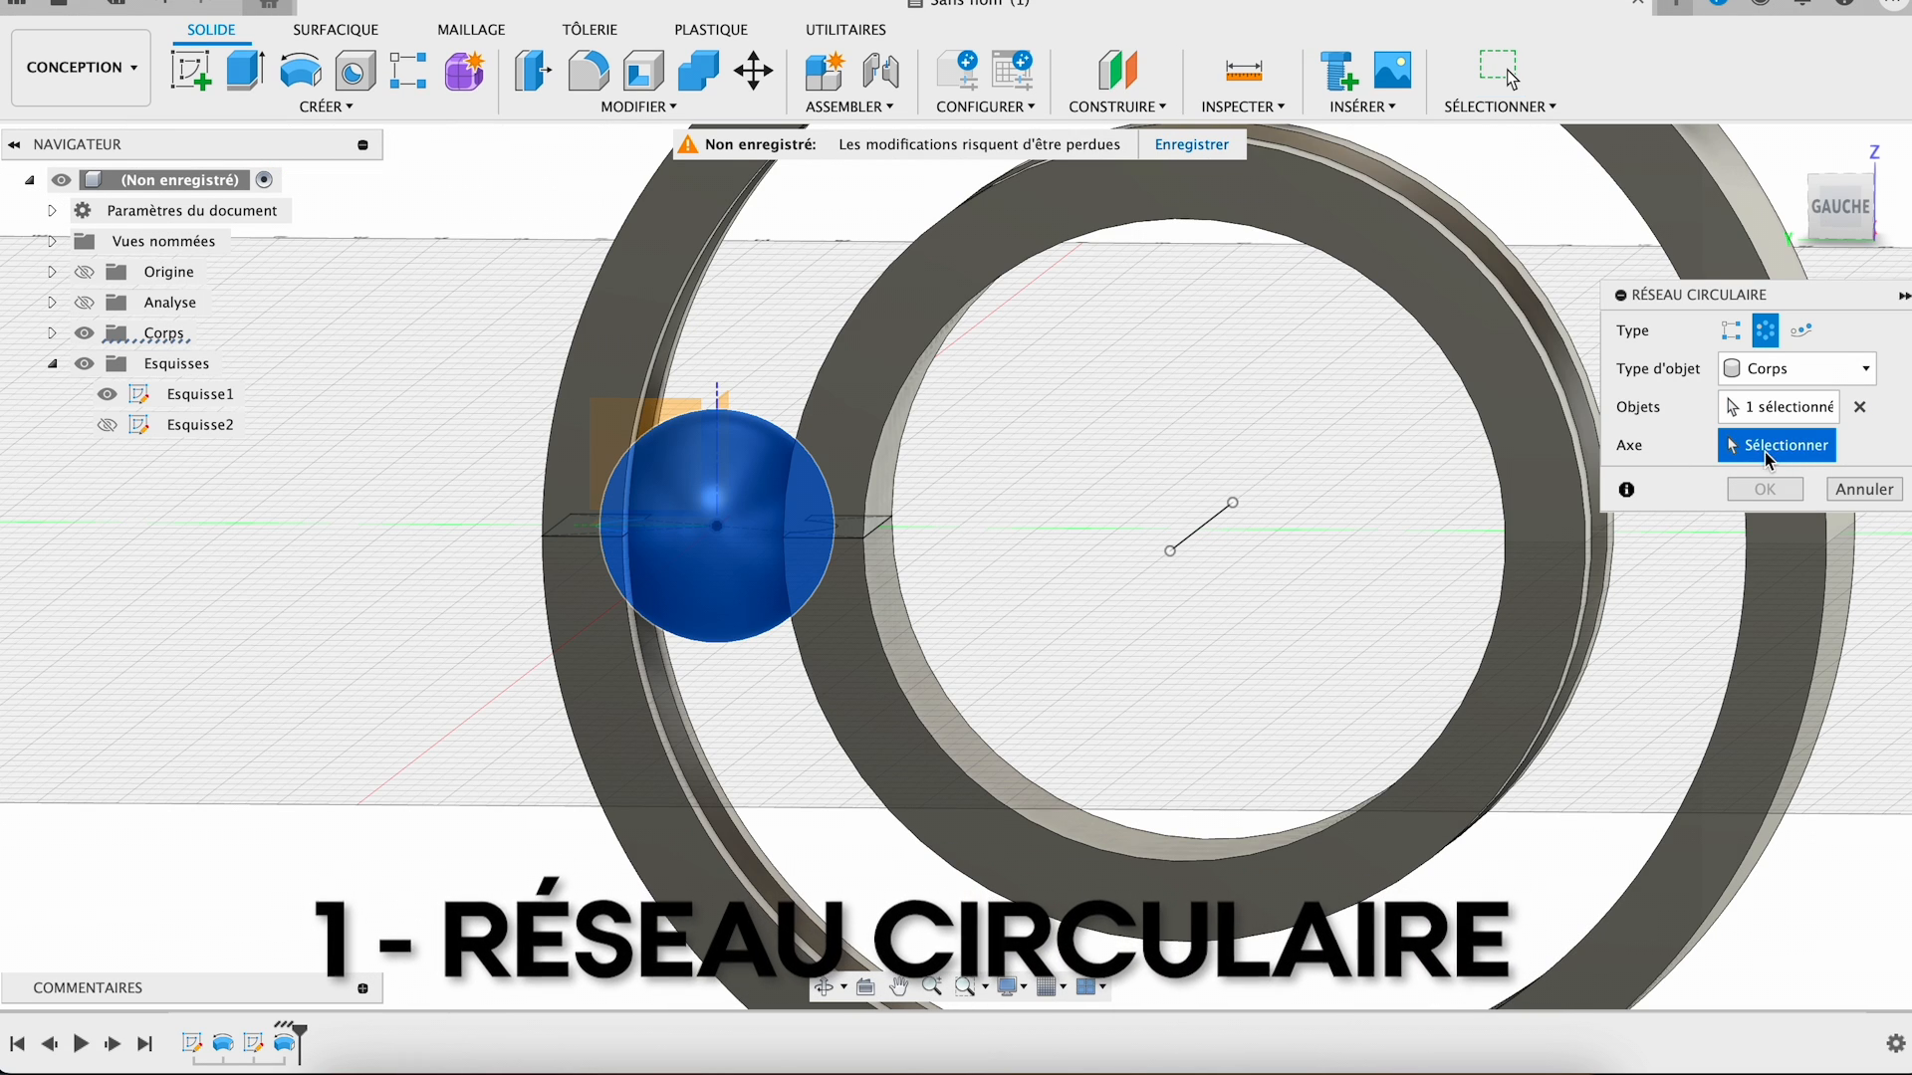
click(1206, 528)
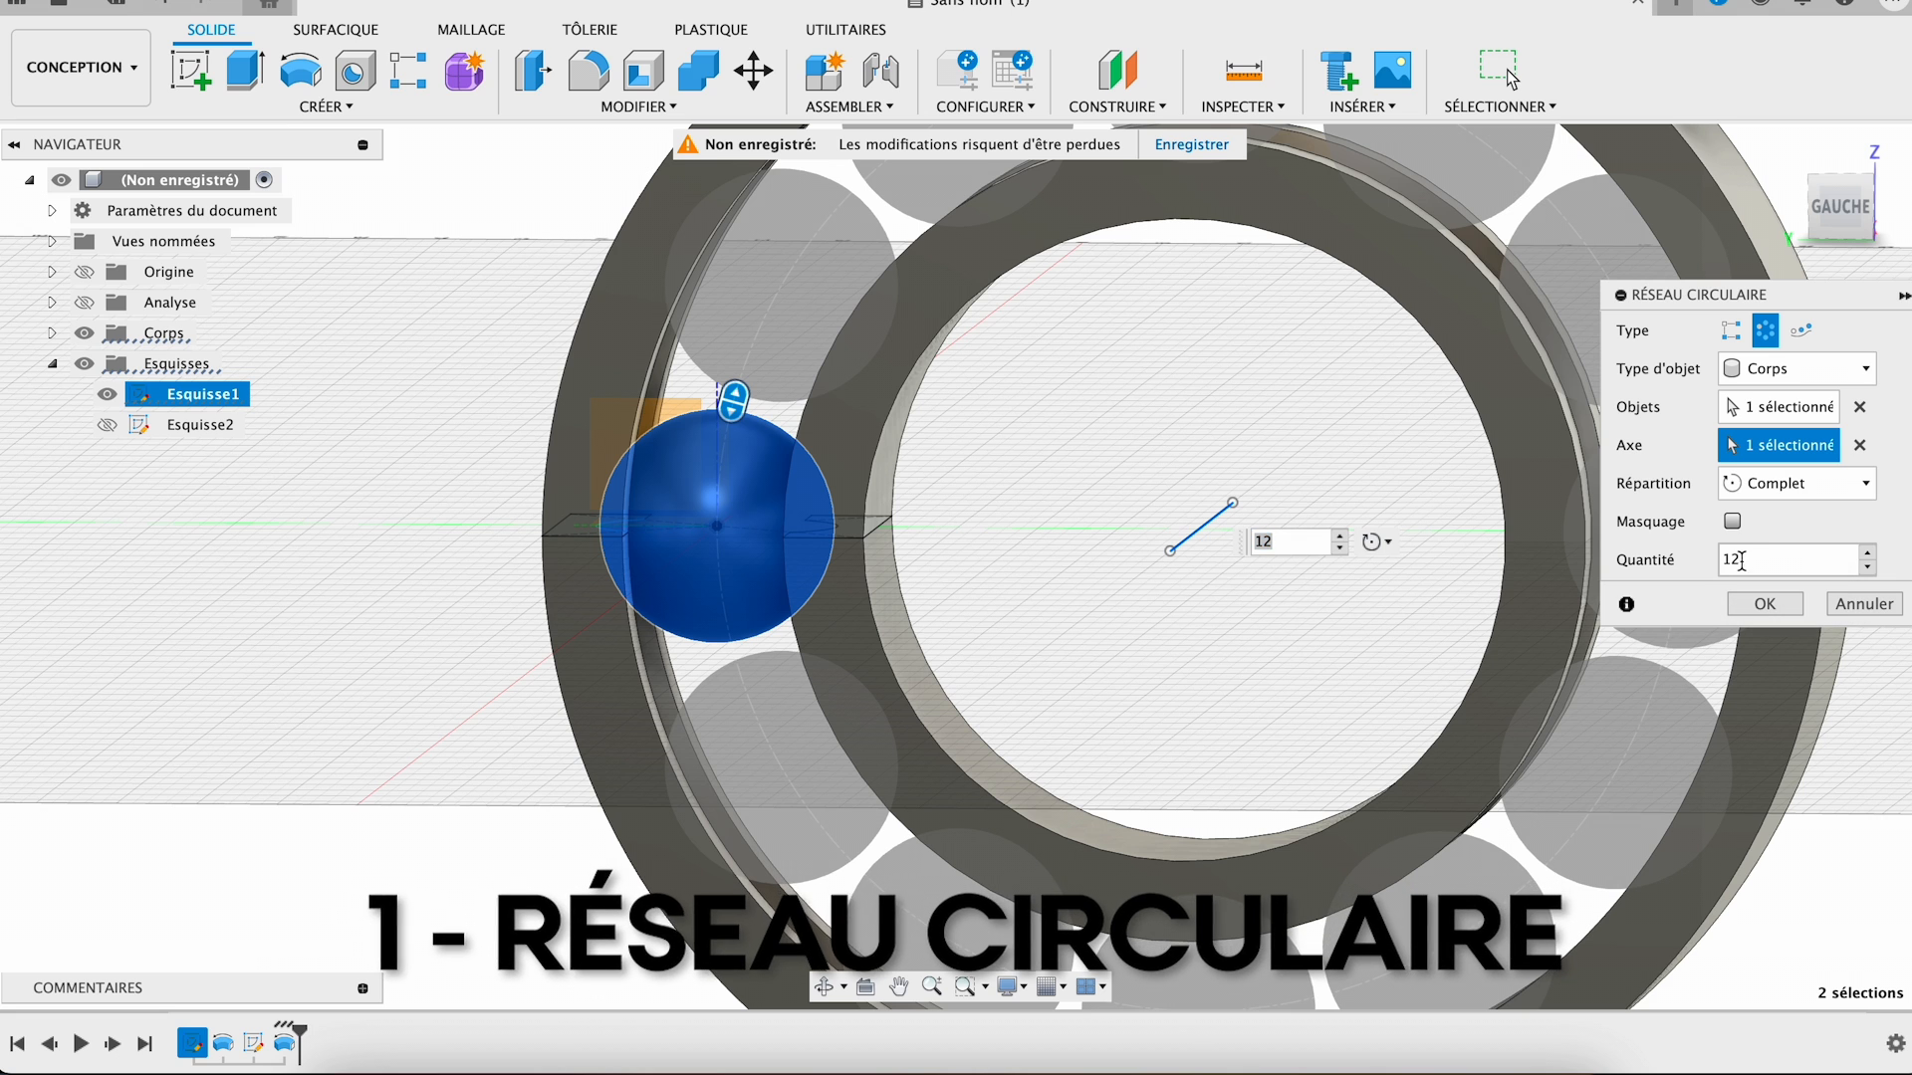
click(1868, 566)
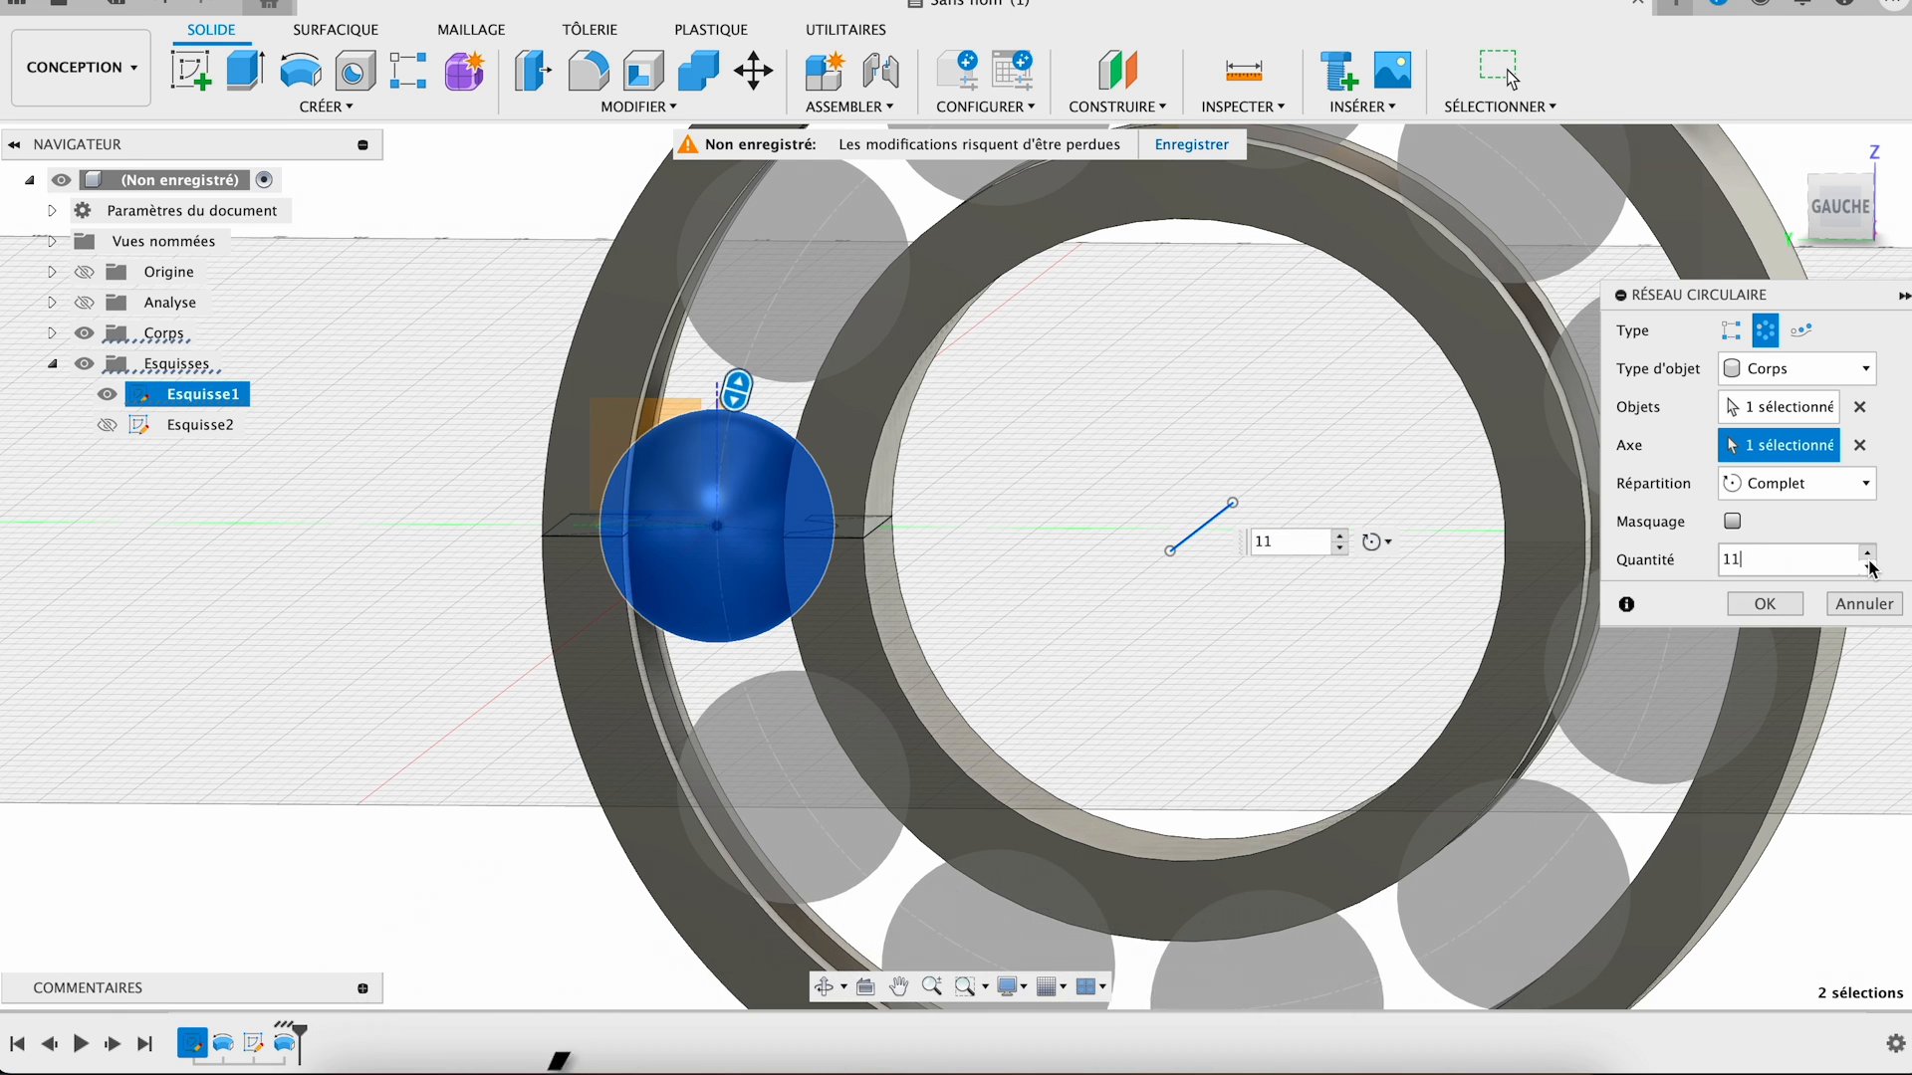
- Select all the gear sketch's contours for extrusion and exclude the central hole
drag(909, 461, 1524, 999)
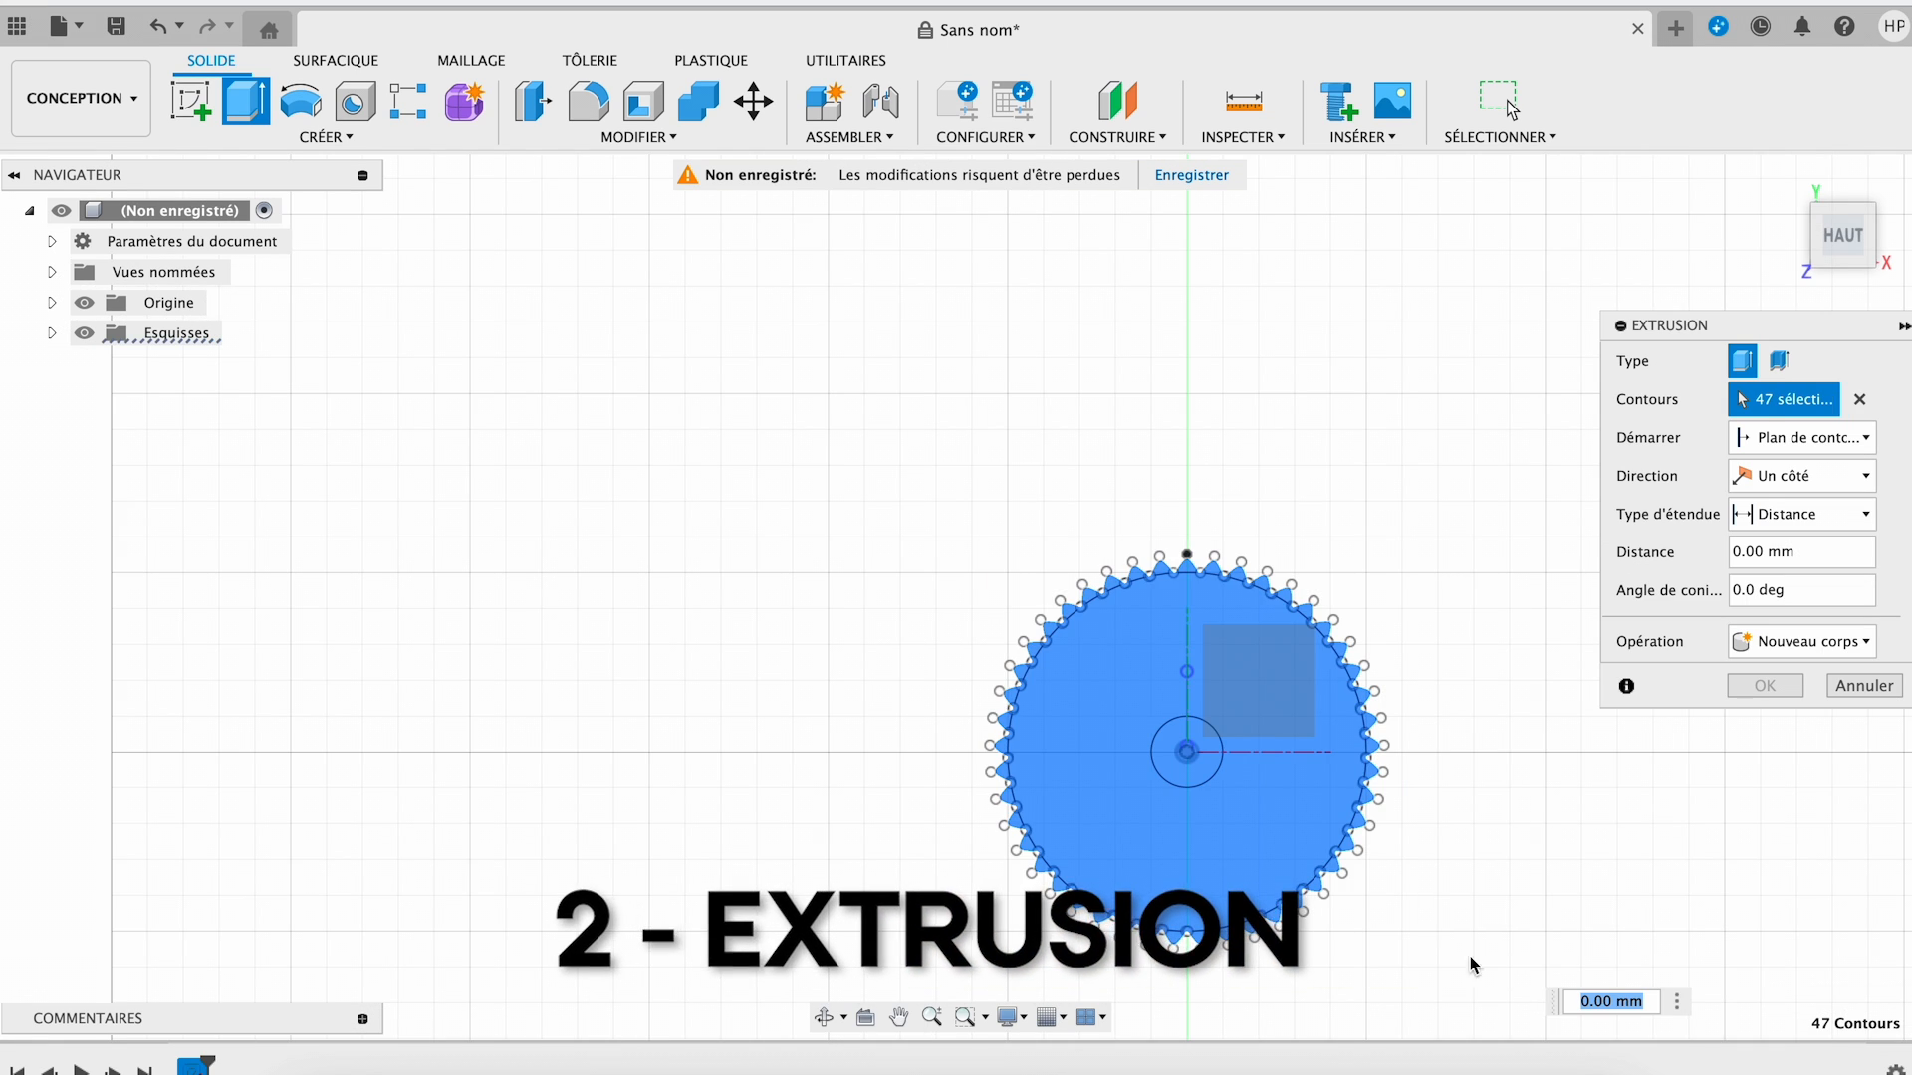
click(1178, 756)
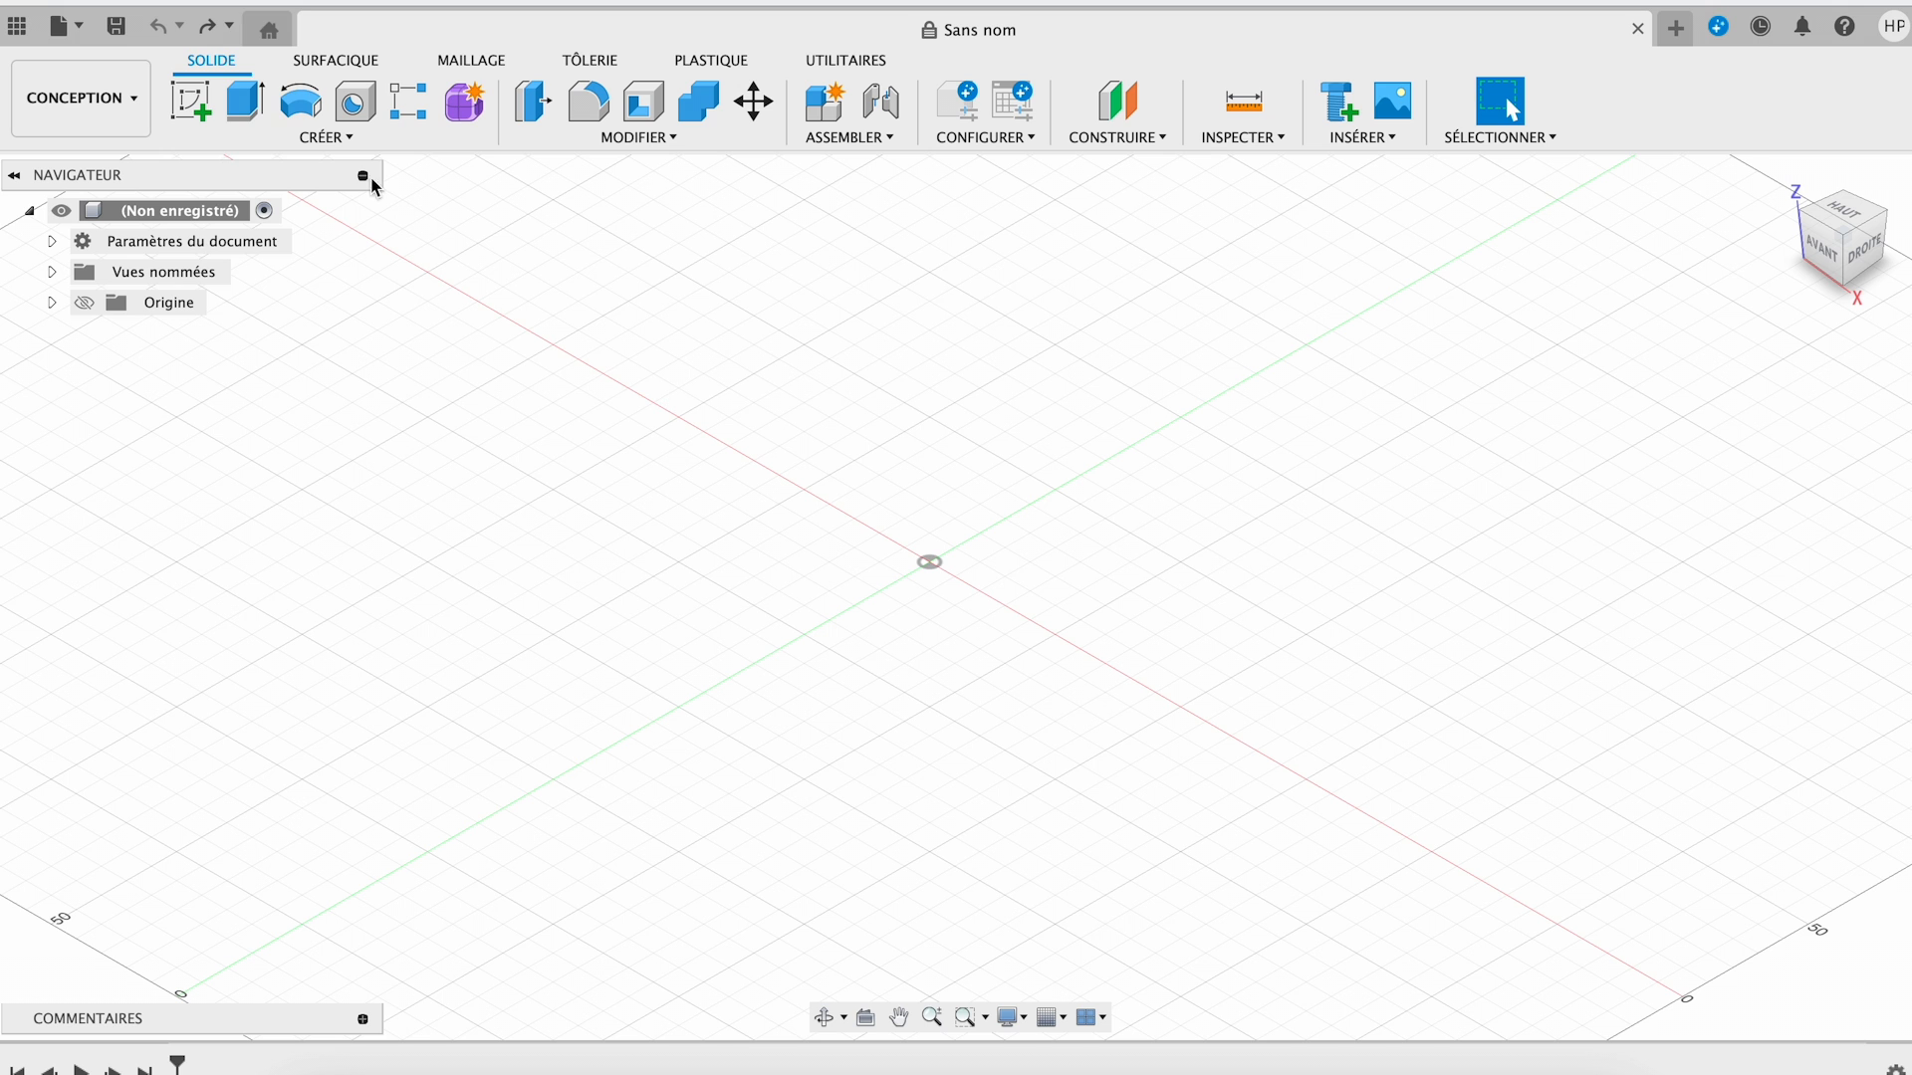
- Start a sketch on the horizontal XY plane and draw a 100 mm diameter circle centred on the origin
click(190, 101)
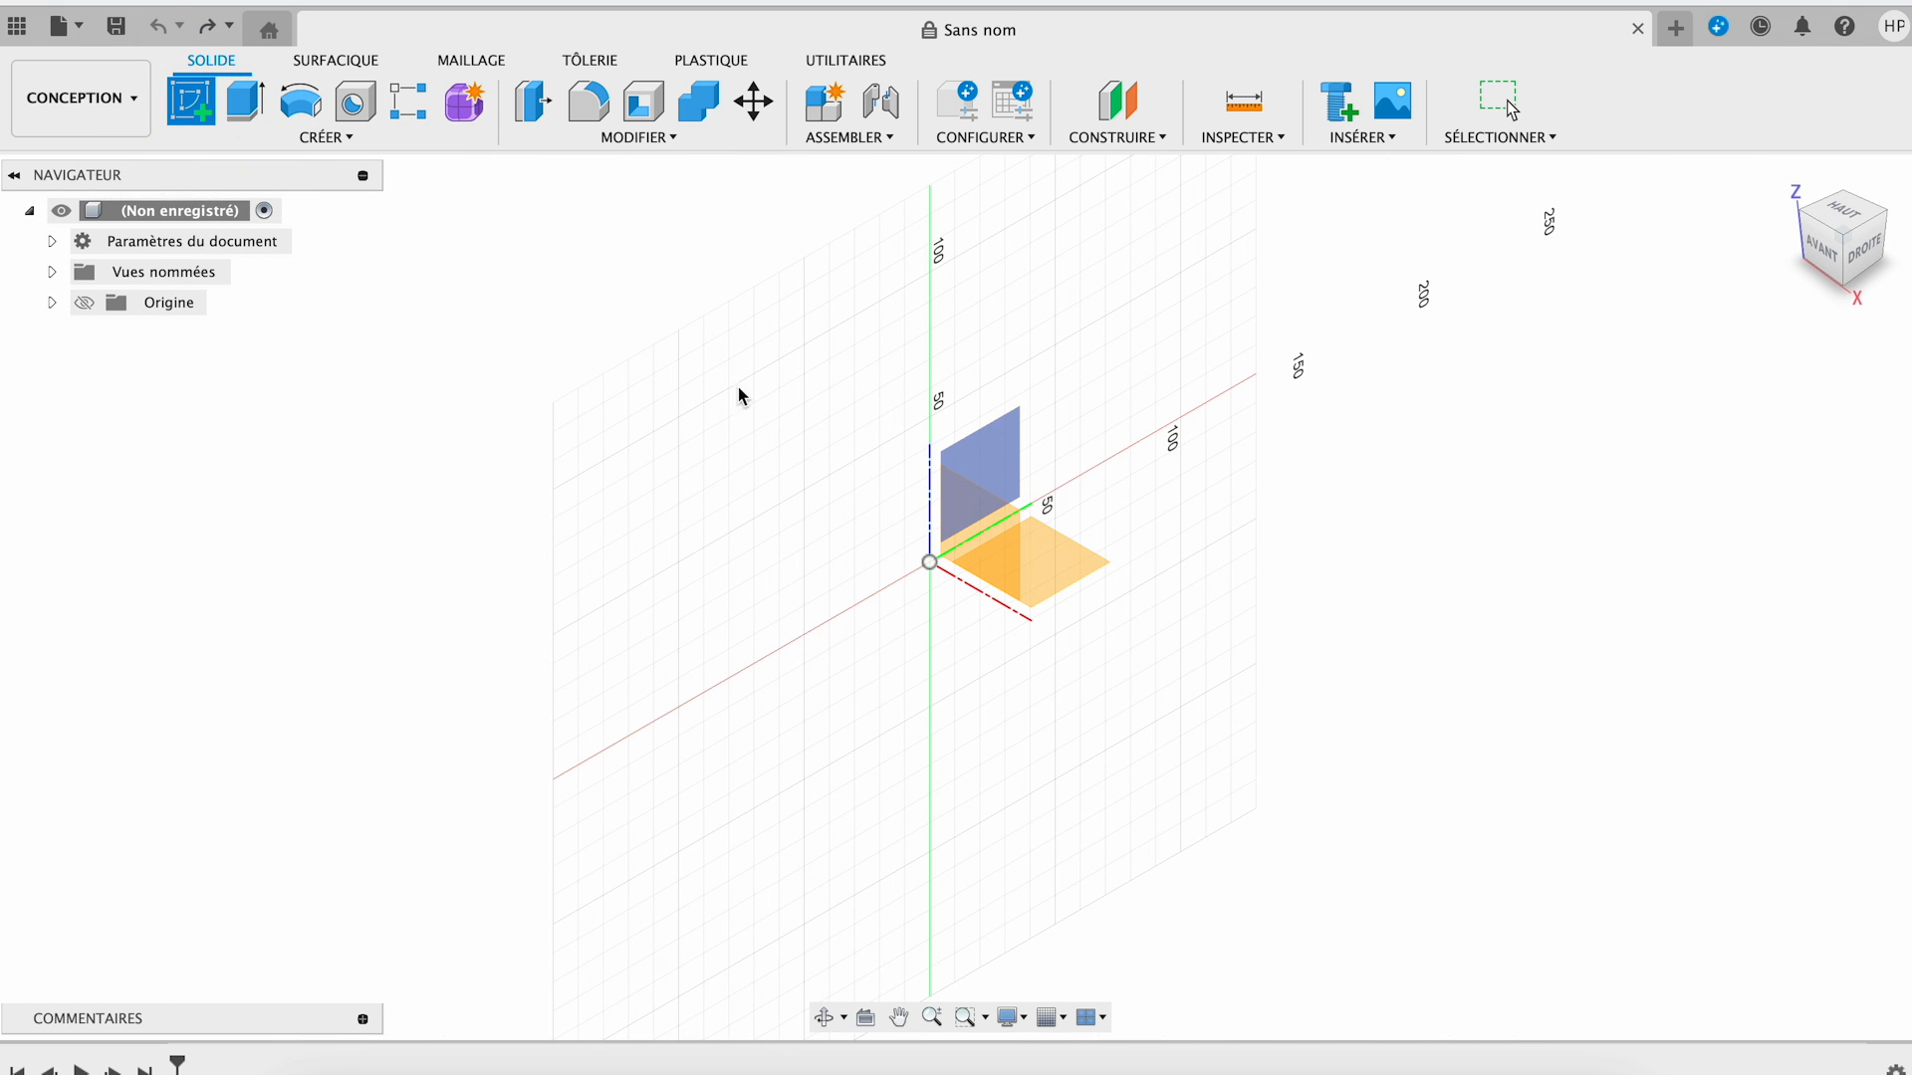
click(1080, 576)
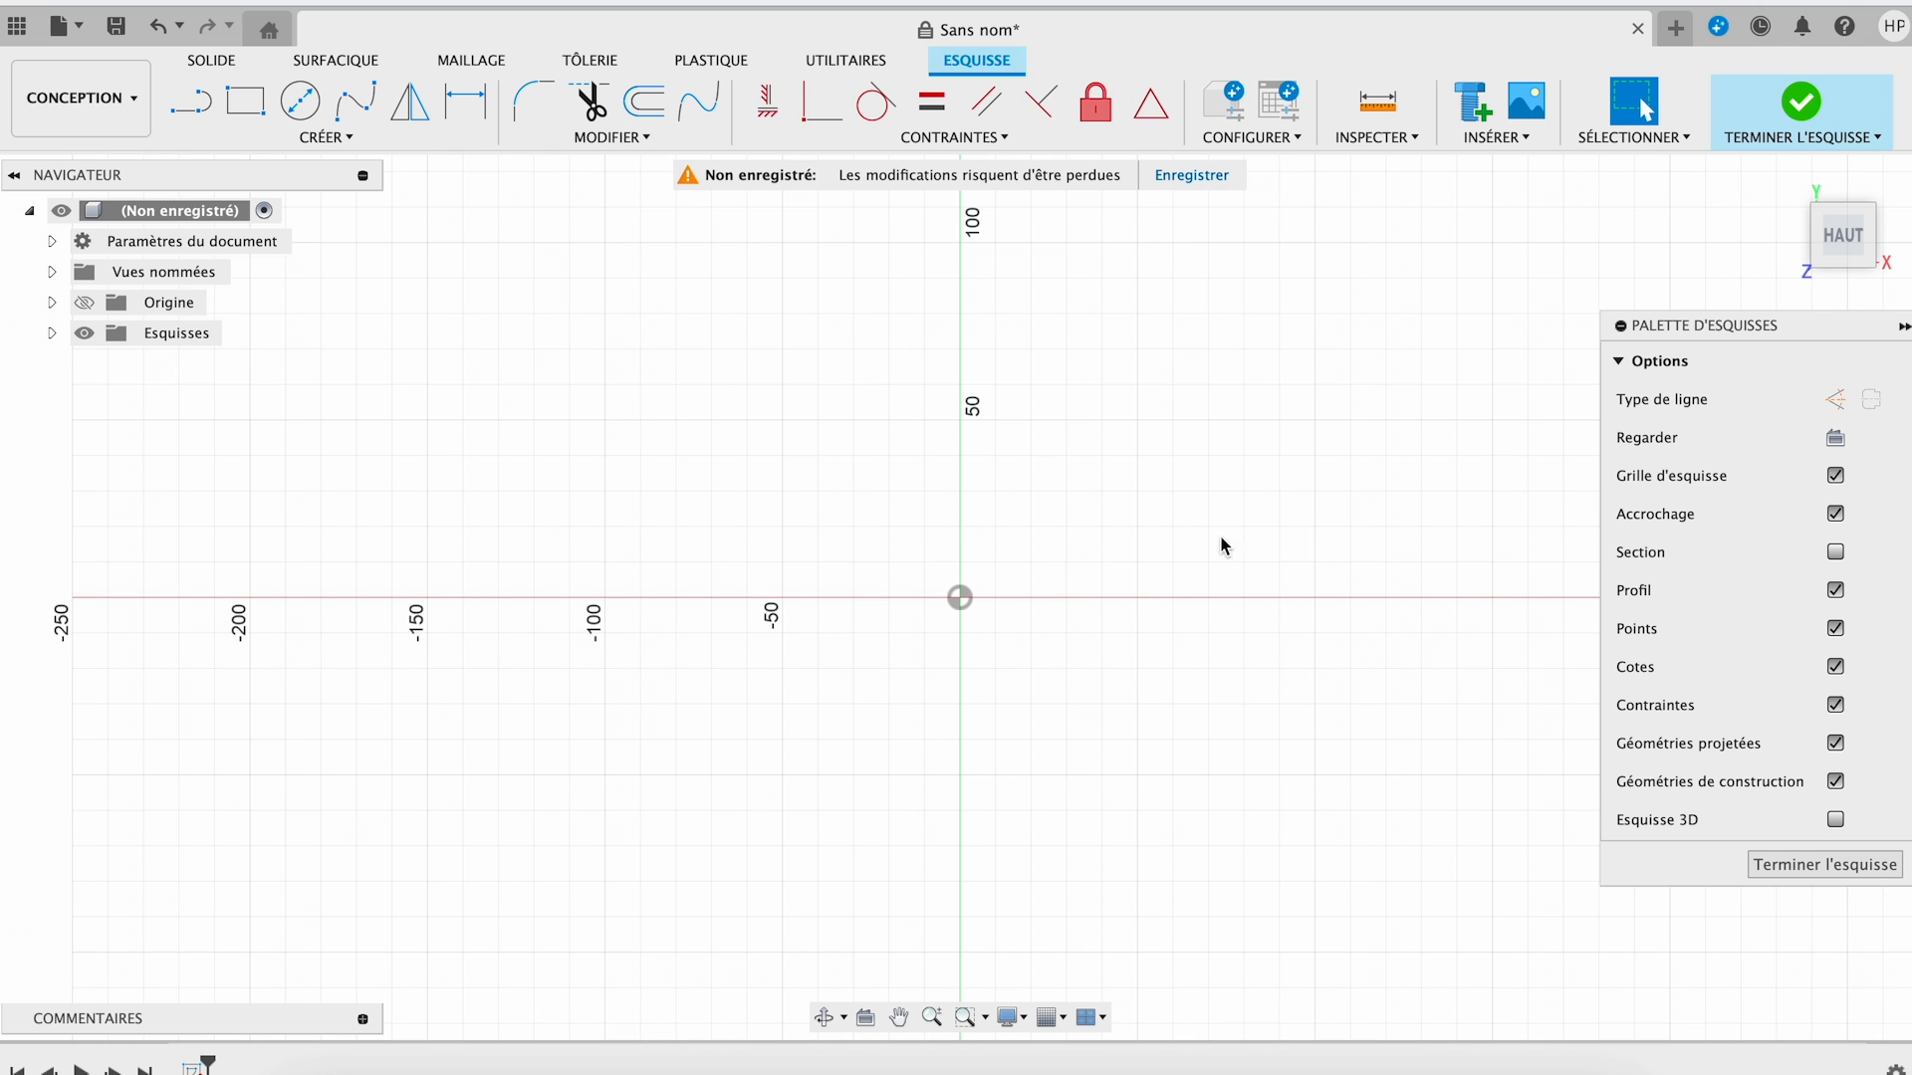
click(300, 100)
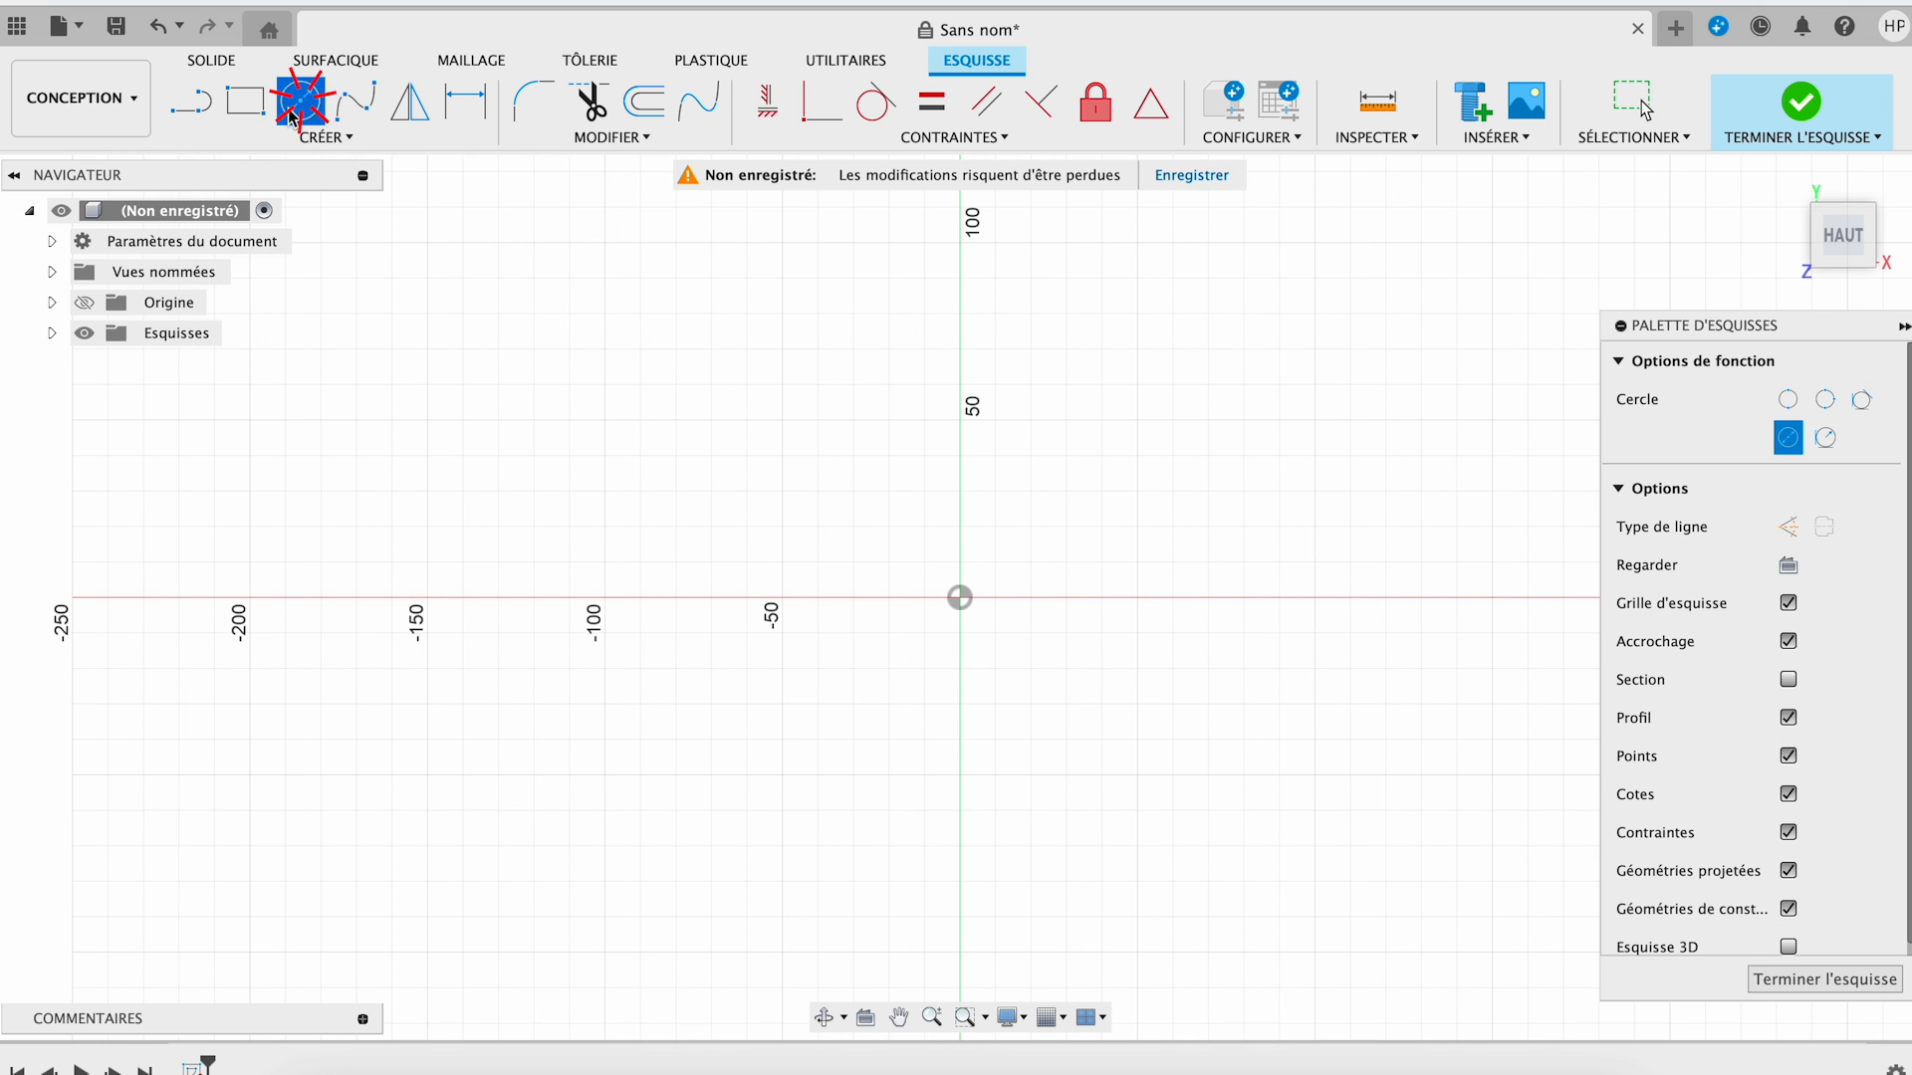
click(960, 599)
text(100)
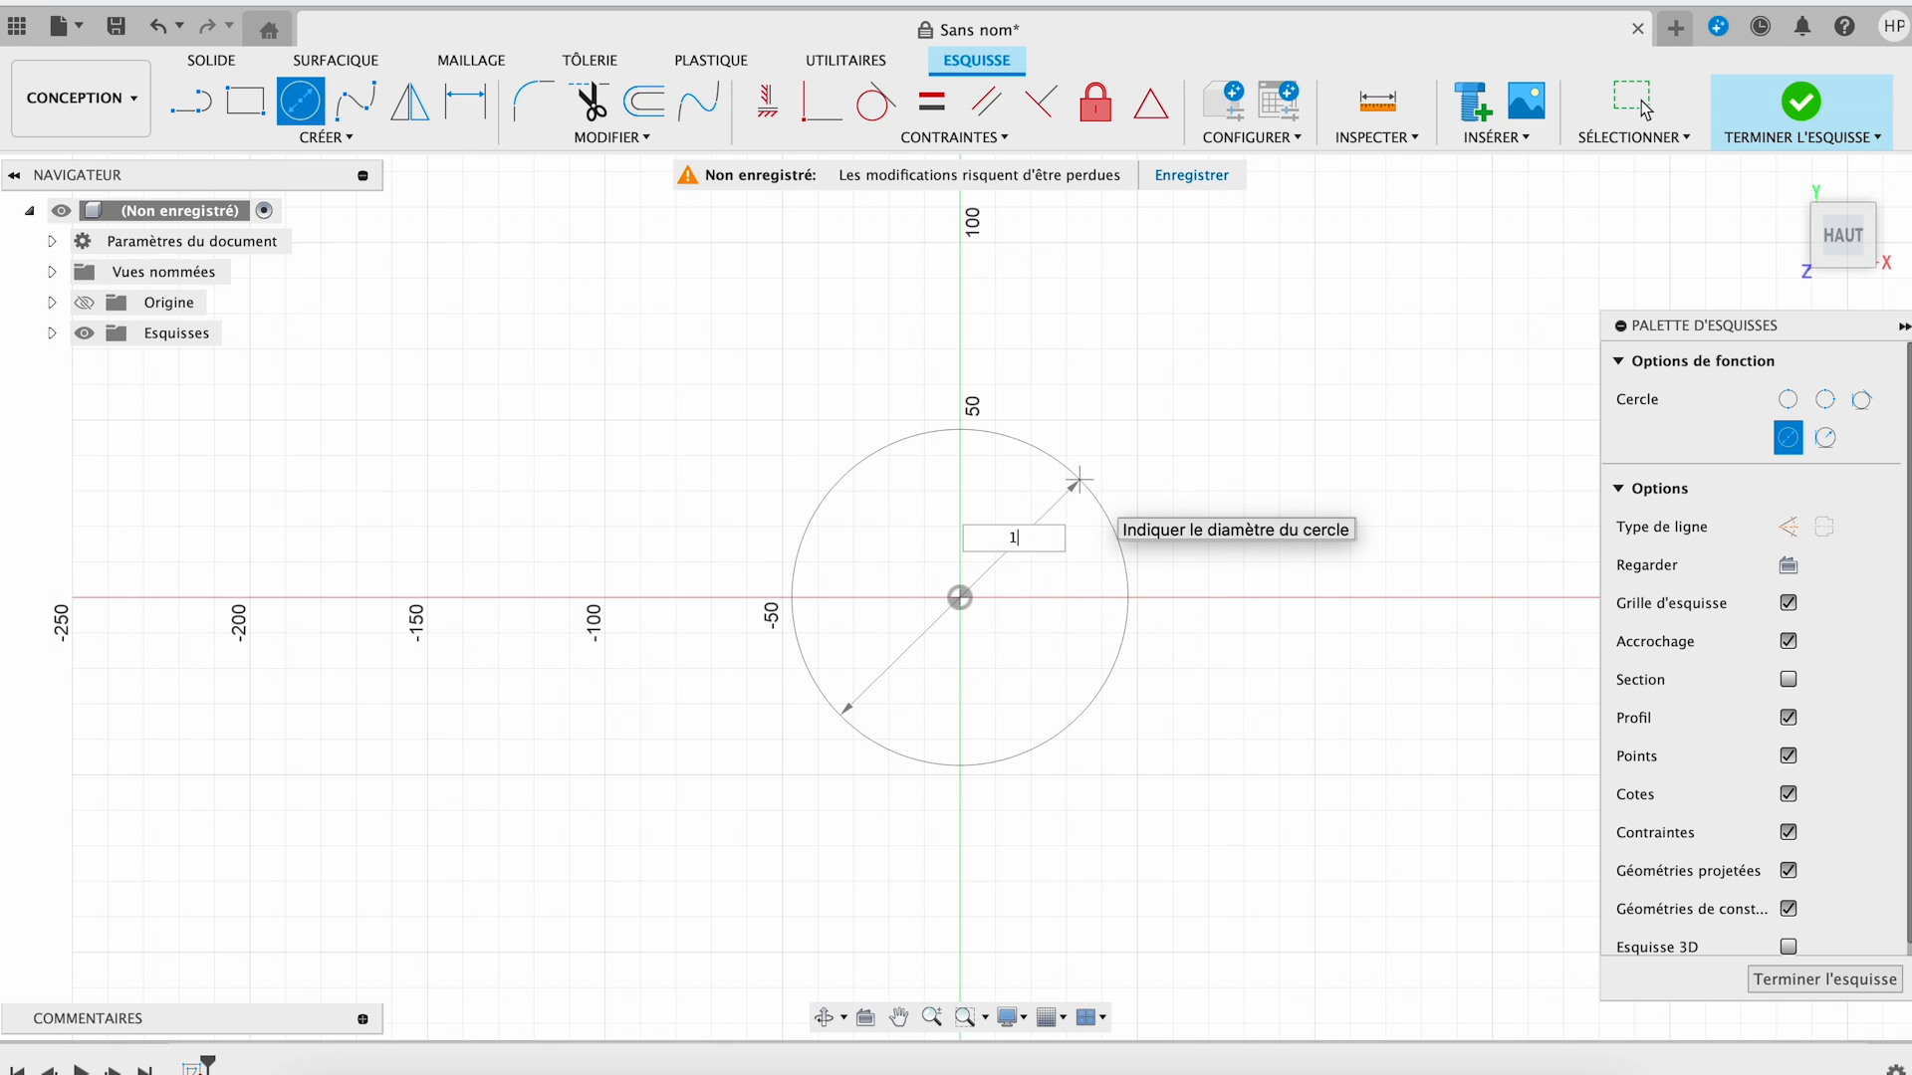
key(Return)
click(1633, 103)
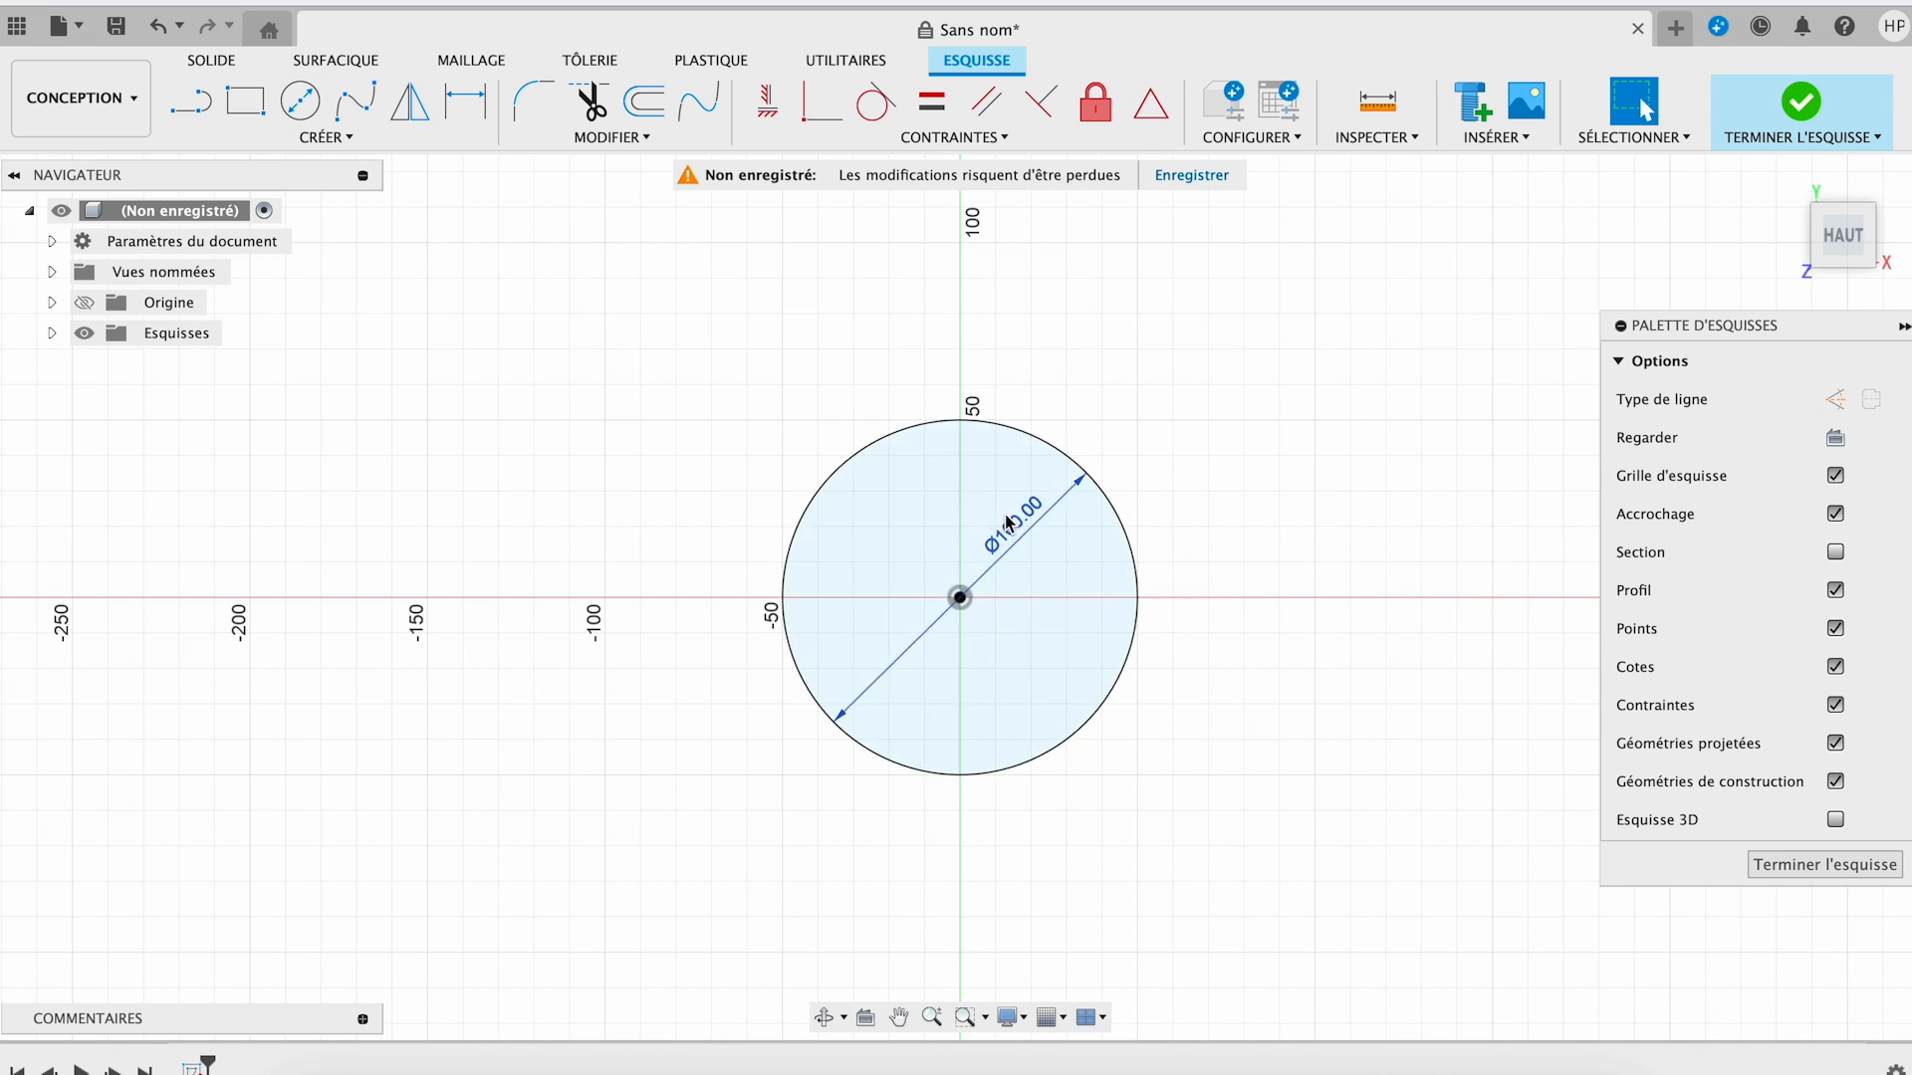
- Sketch a tooth as a conic curve across the uppermost part of the 100 mm circle, with a rho value of 0.75
scroll(951, 391, up, 5)
scroll(975, 468, up, 2)
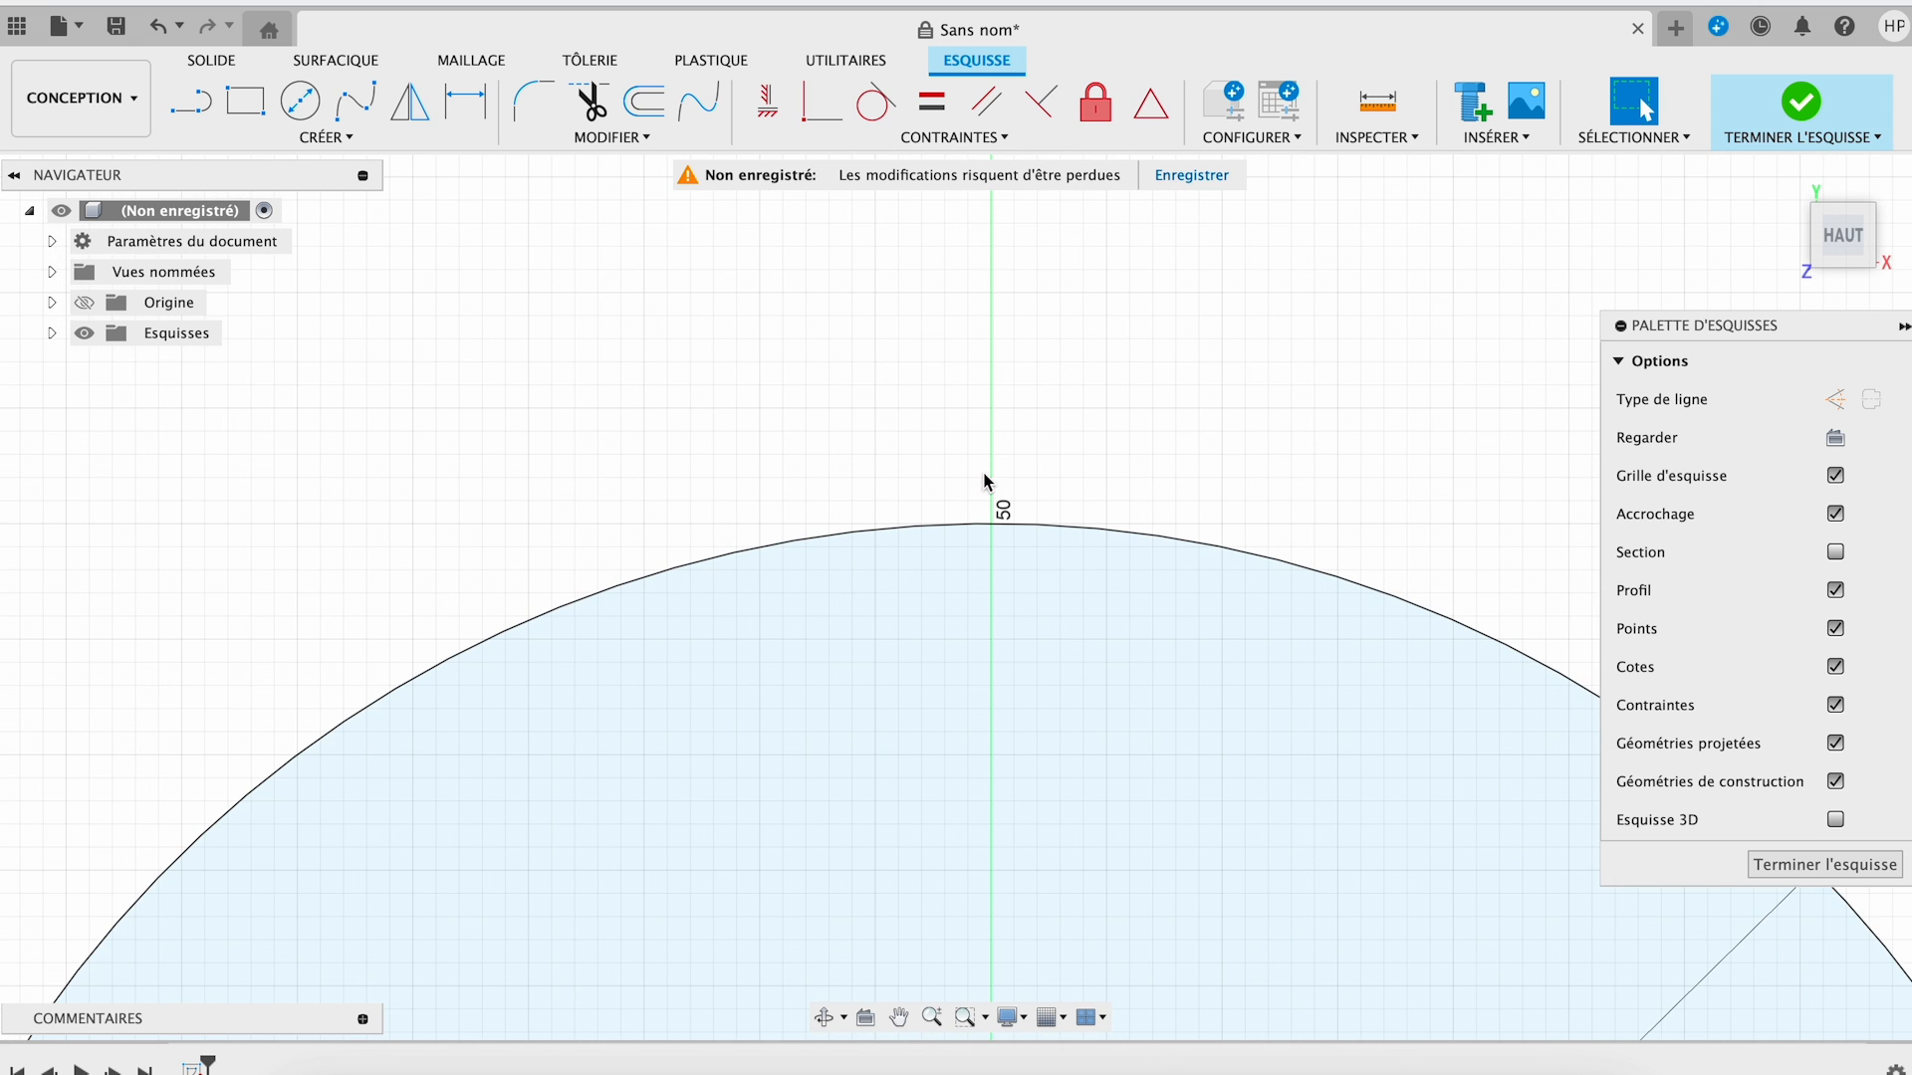
click(323, 137)
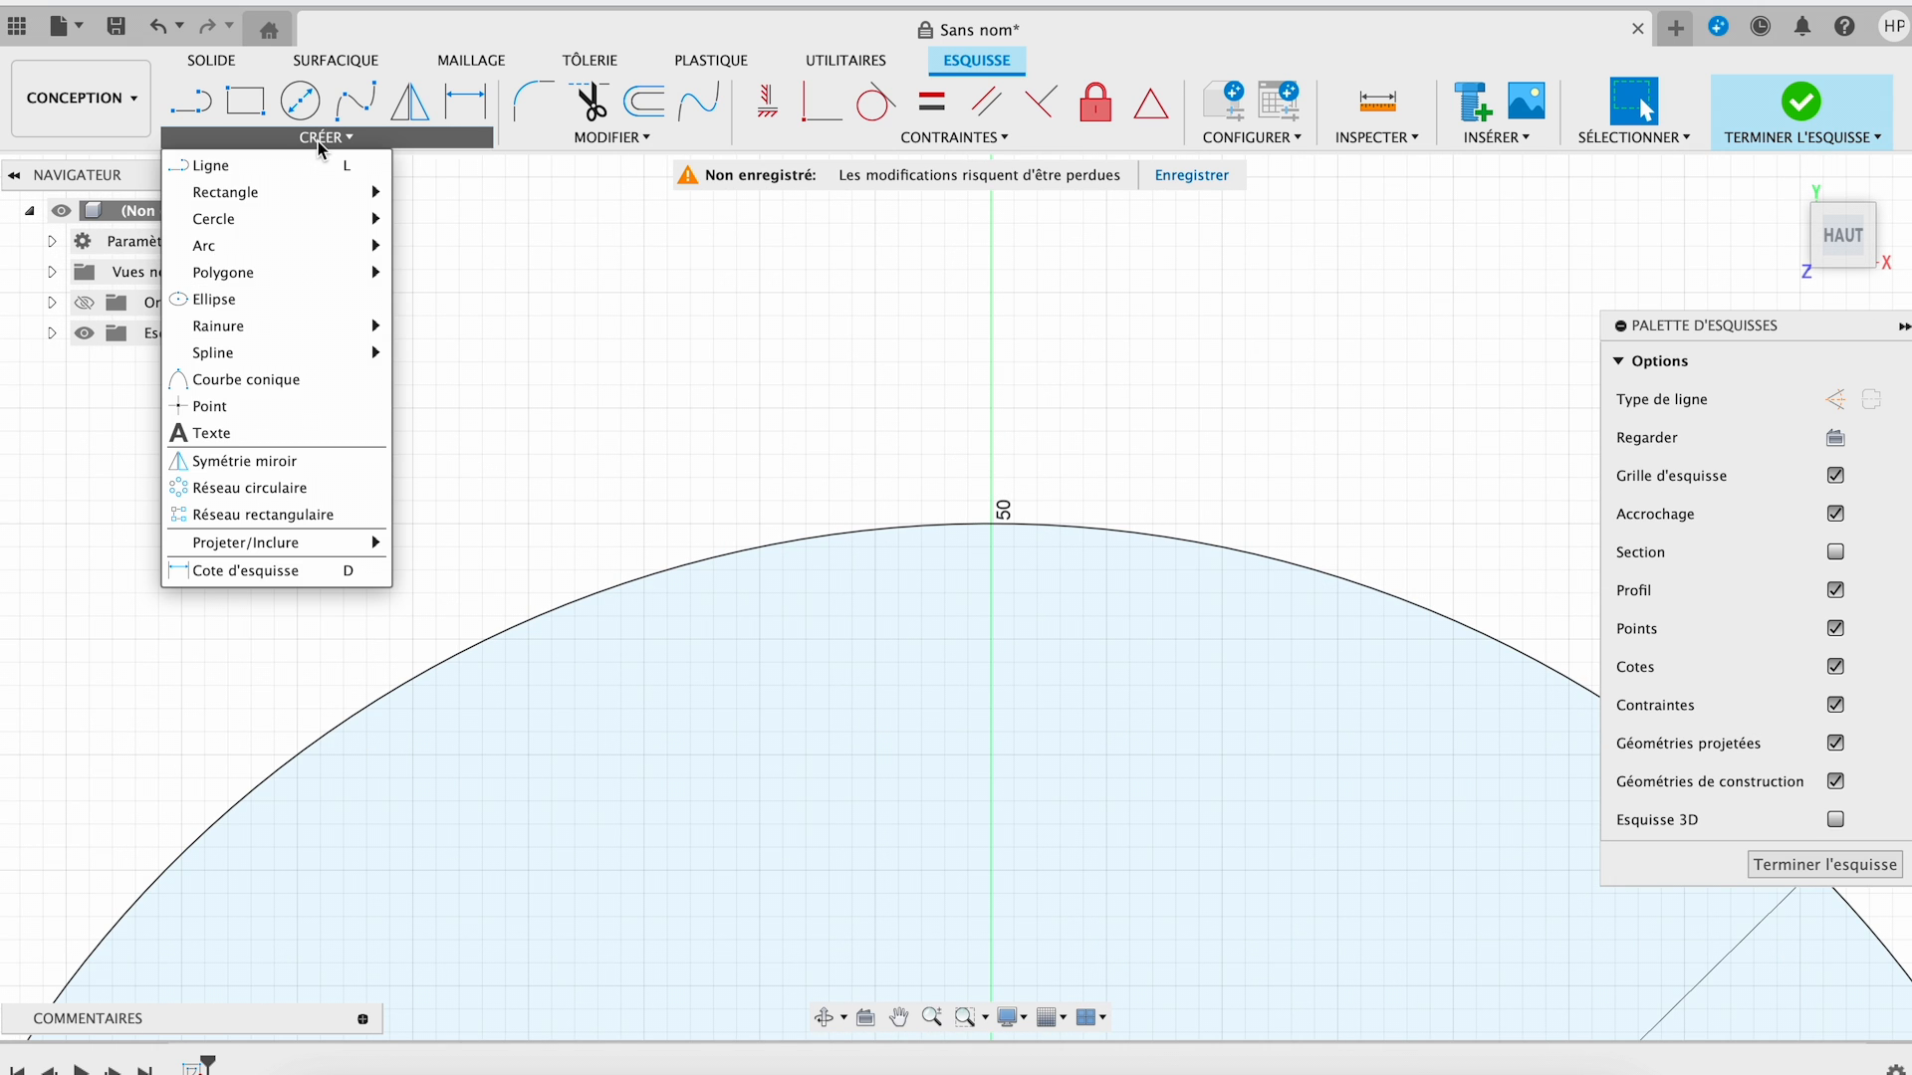
click(246, 379)
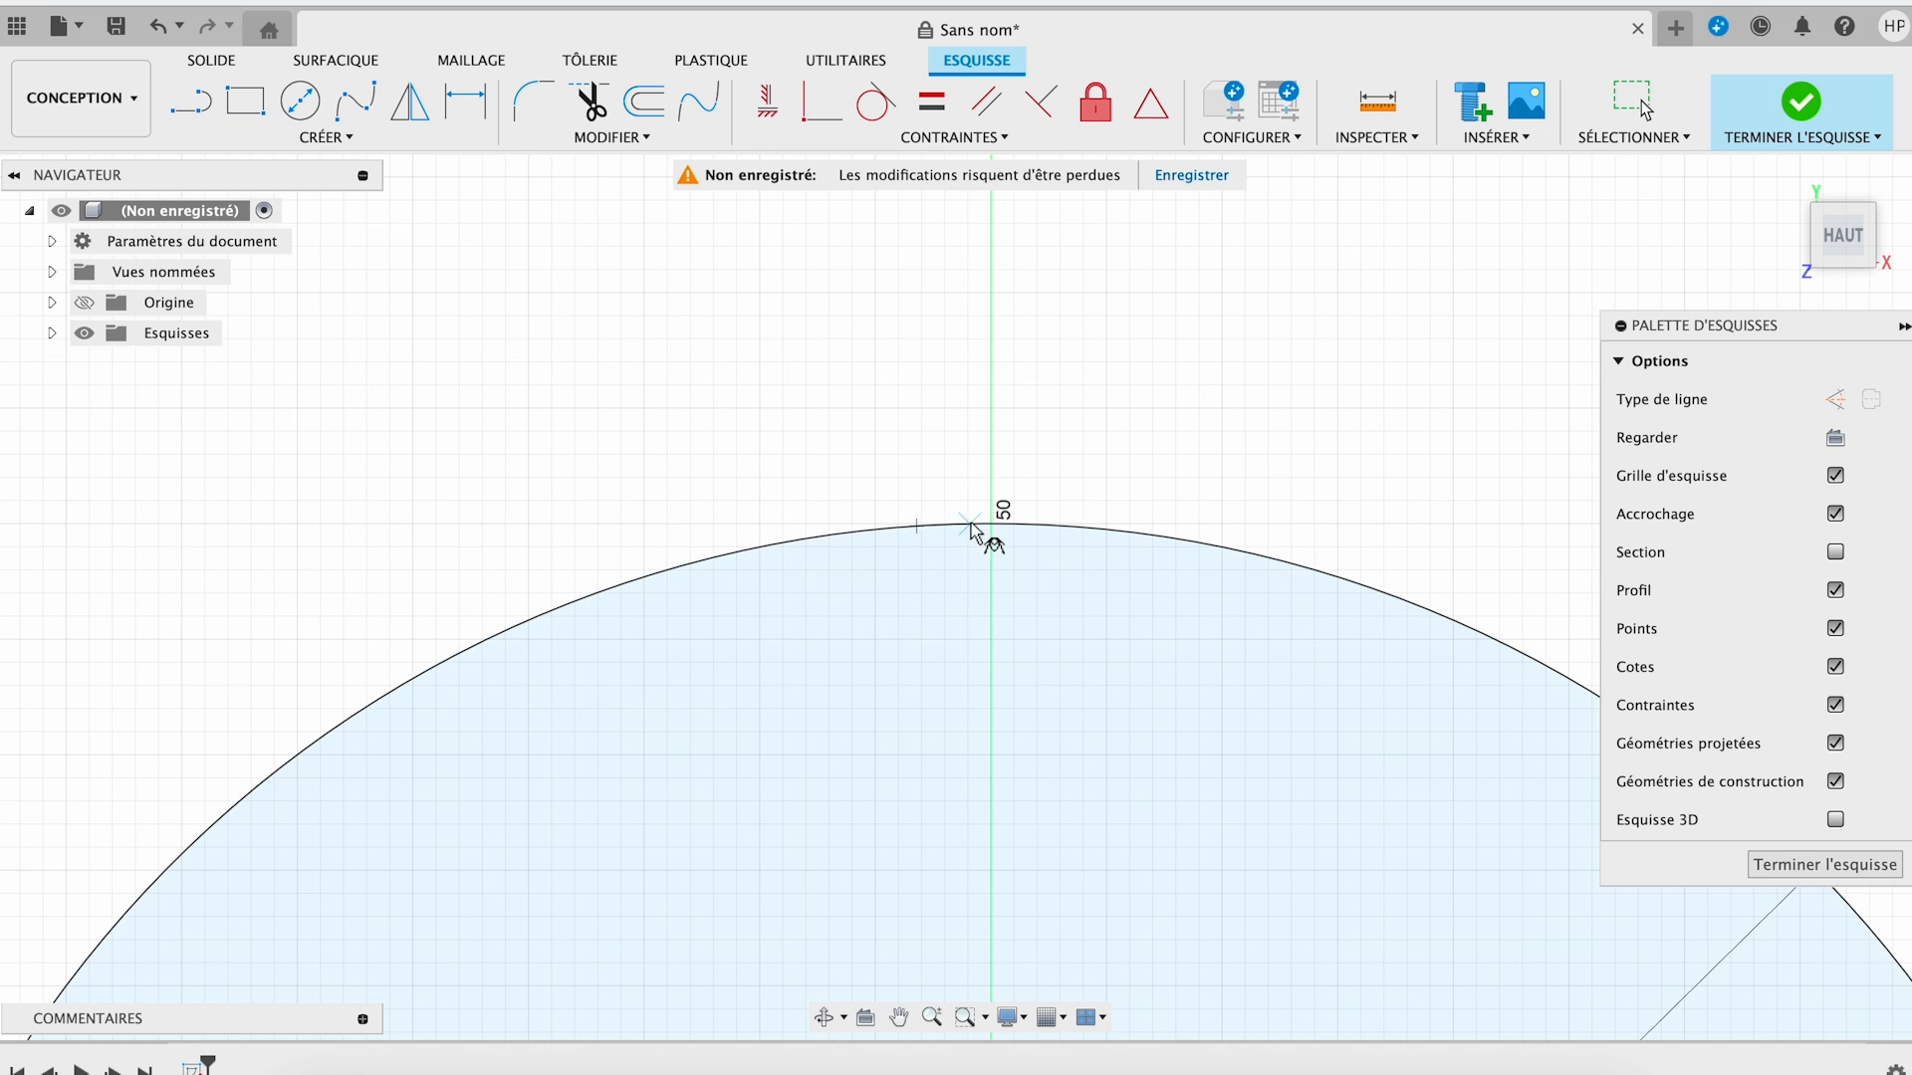
click(1105, 528)
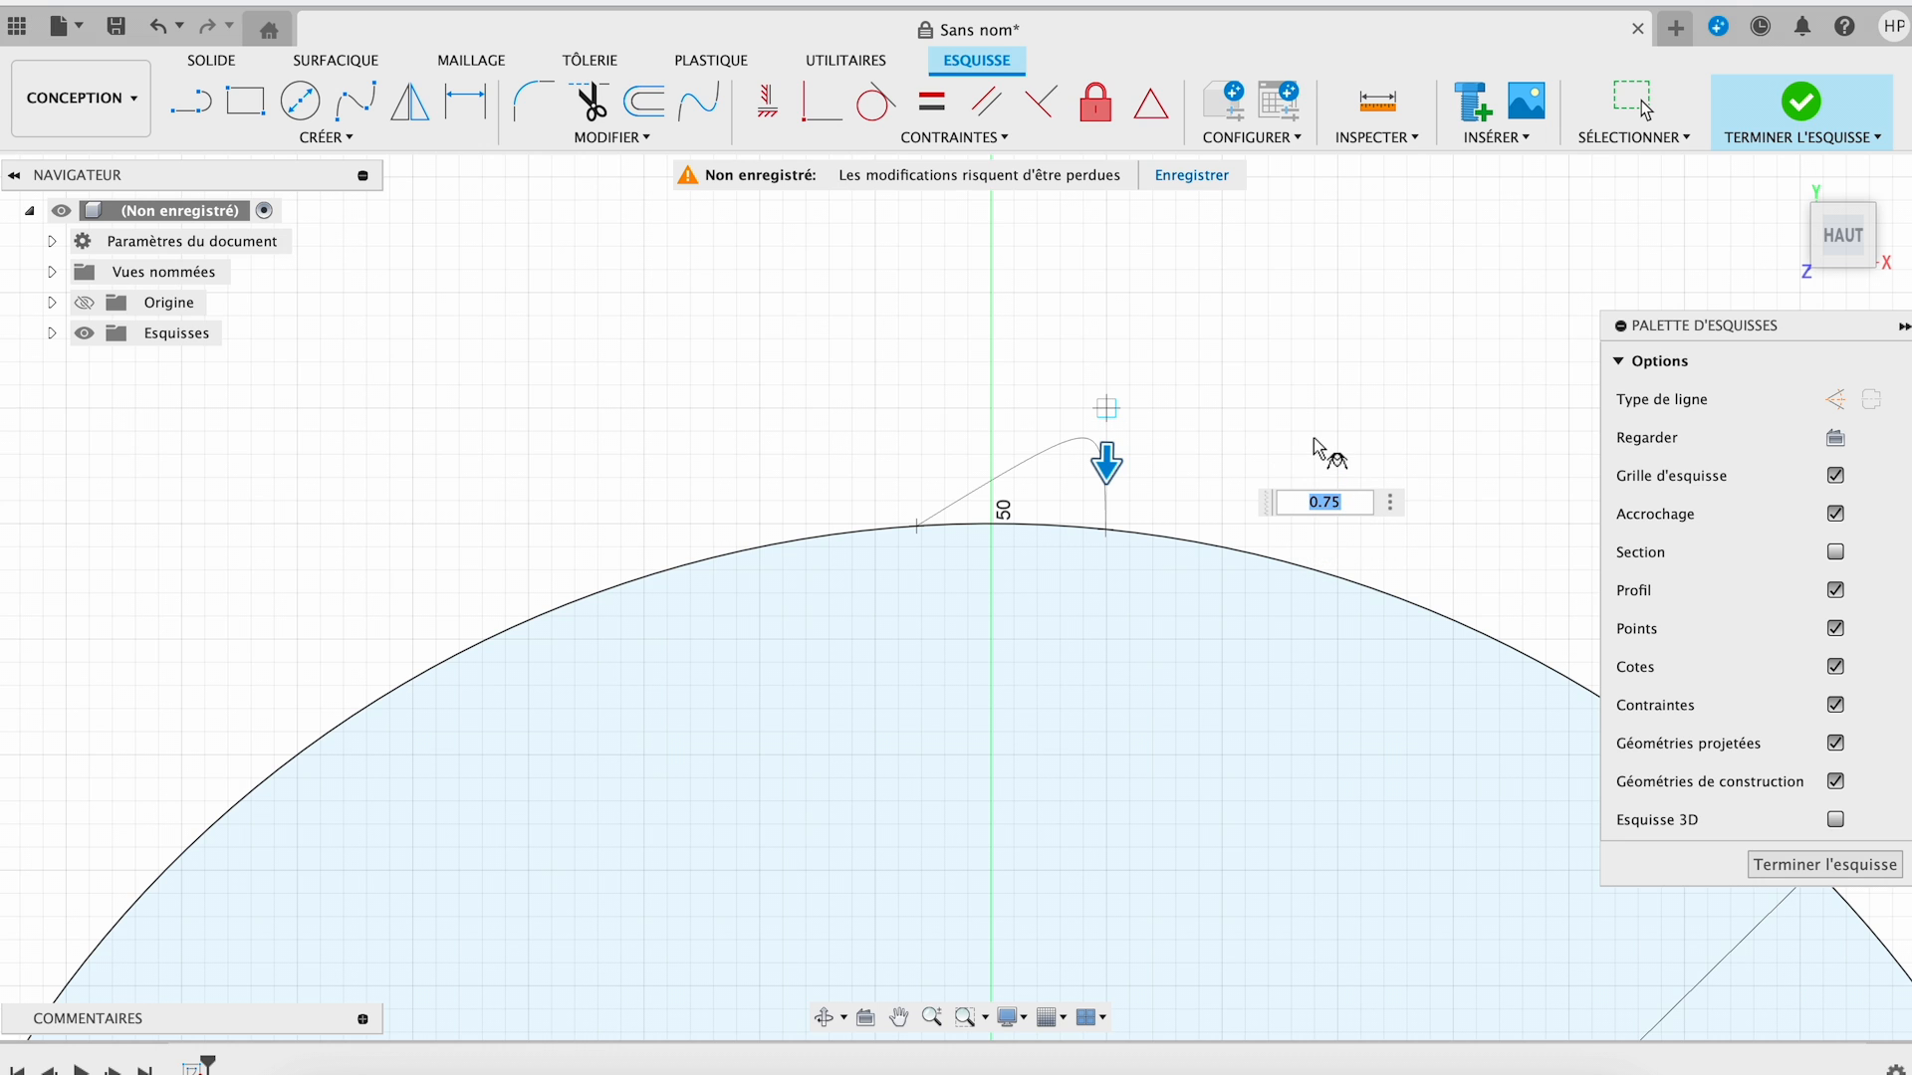
key(Return)
- Align the conic tooth's apex point with the vertical axis through the circle's centre using a Horizontal/Vertical constraint
scroll(1245, 369, down, 5)
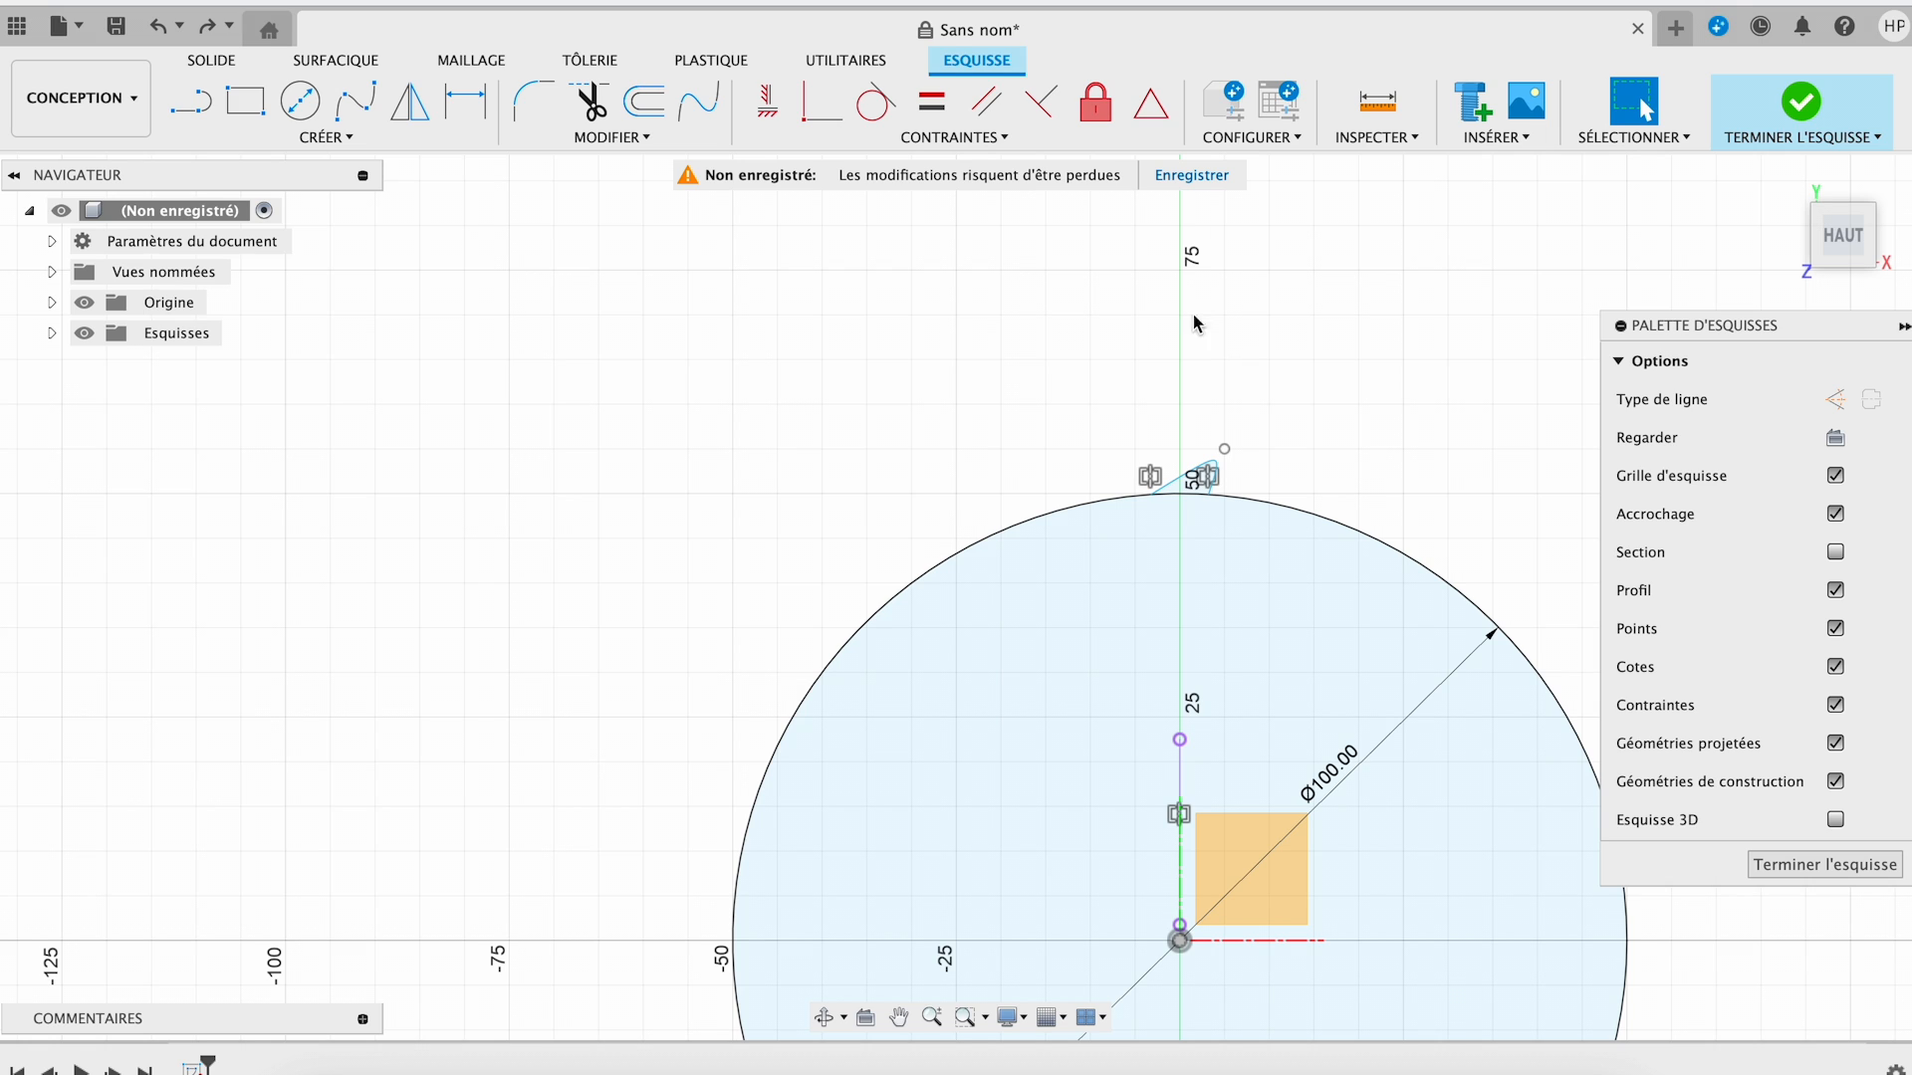
click(821, 99)
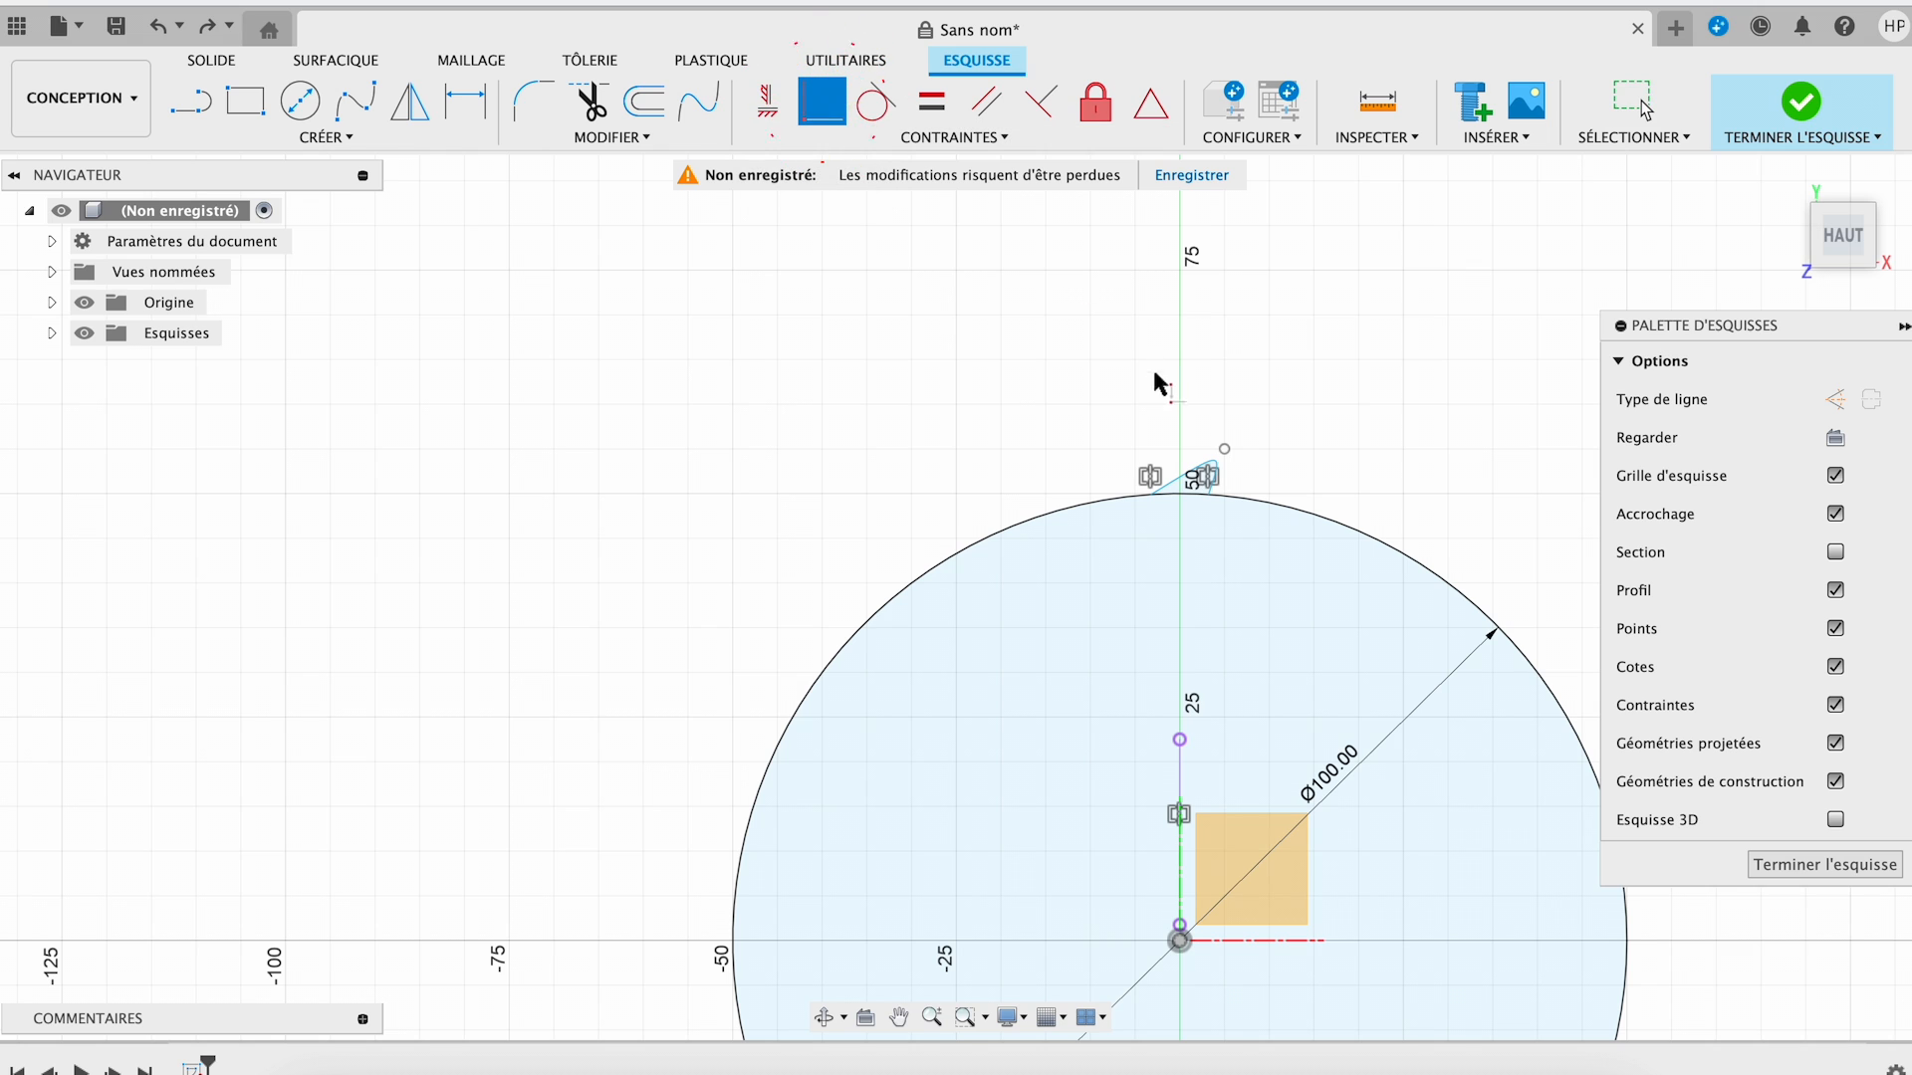
click(1226, 450)
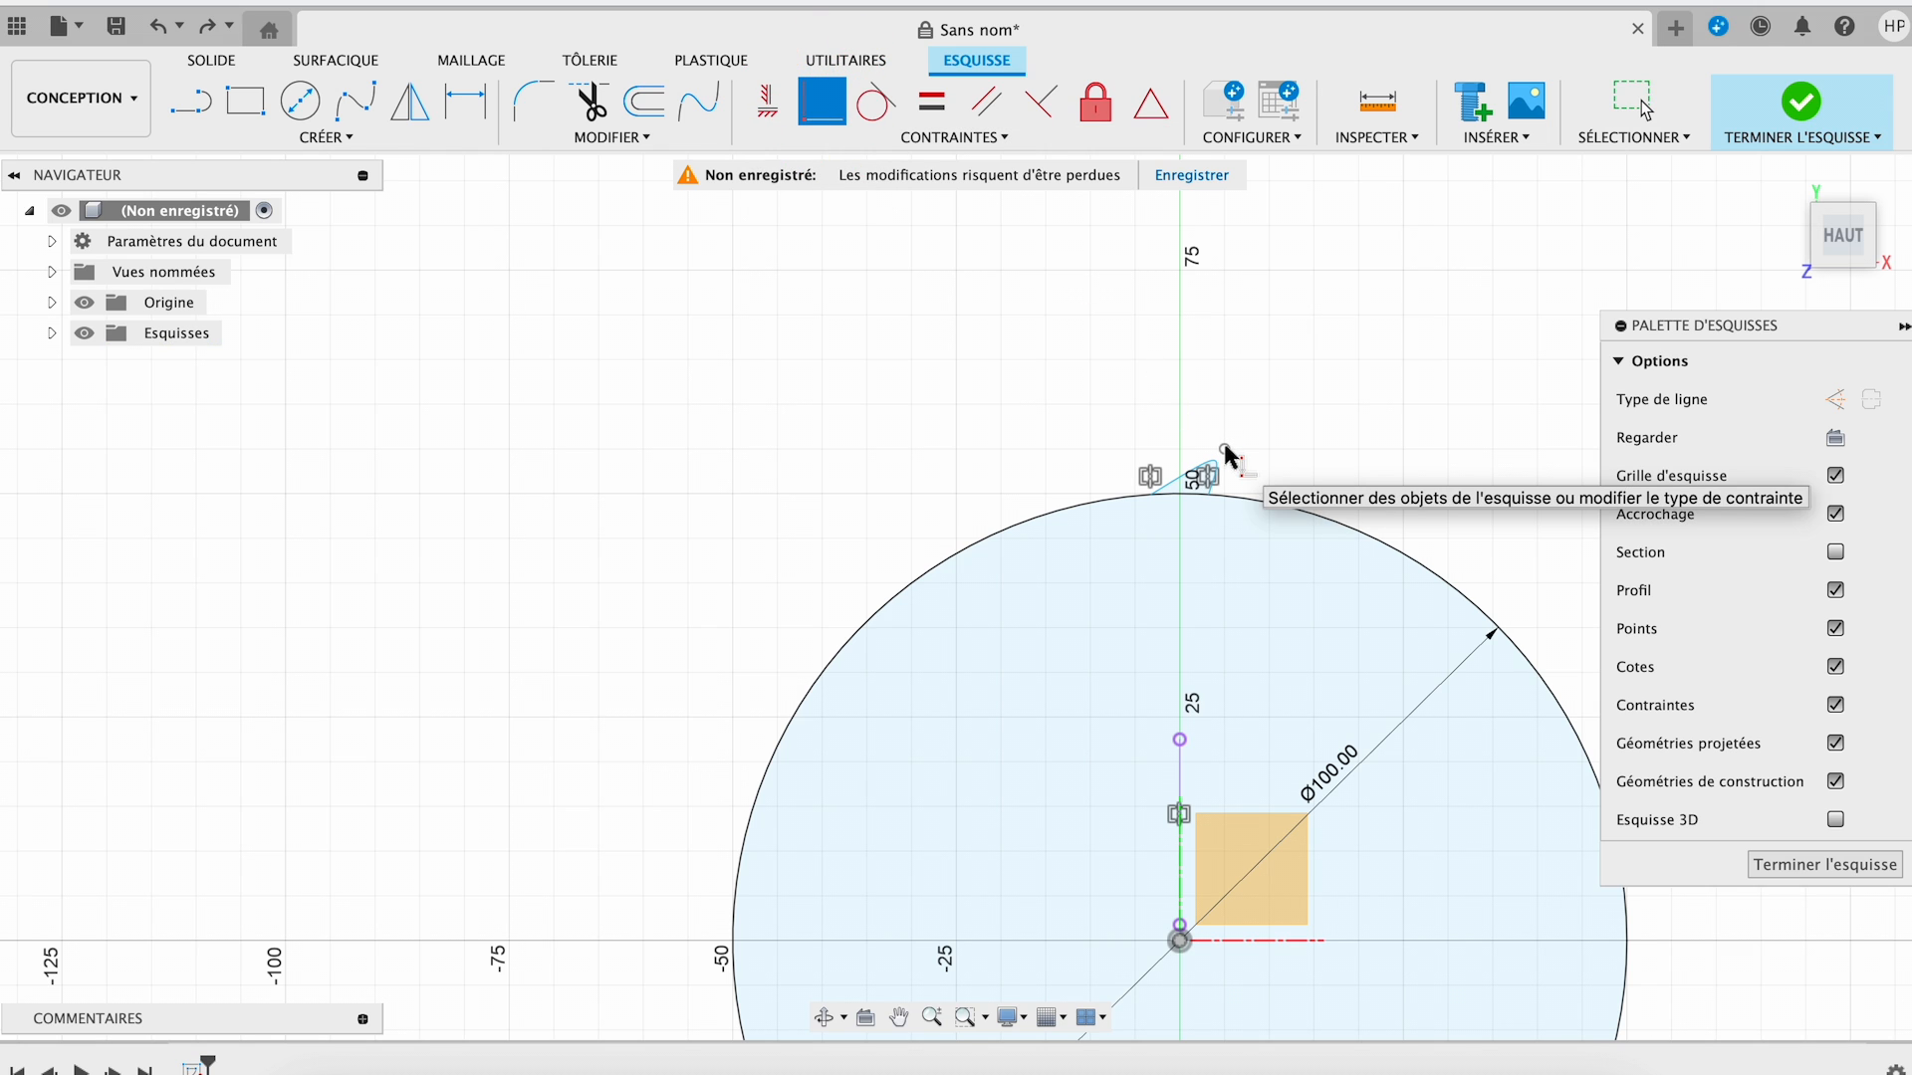
drag(1224, 451, 1181, 449)
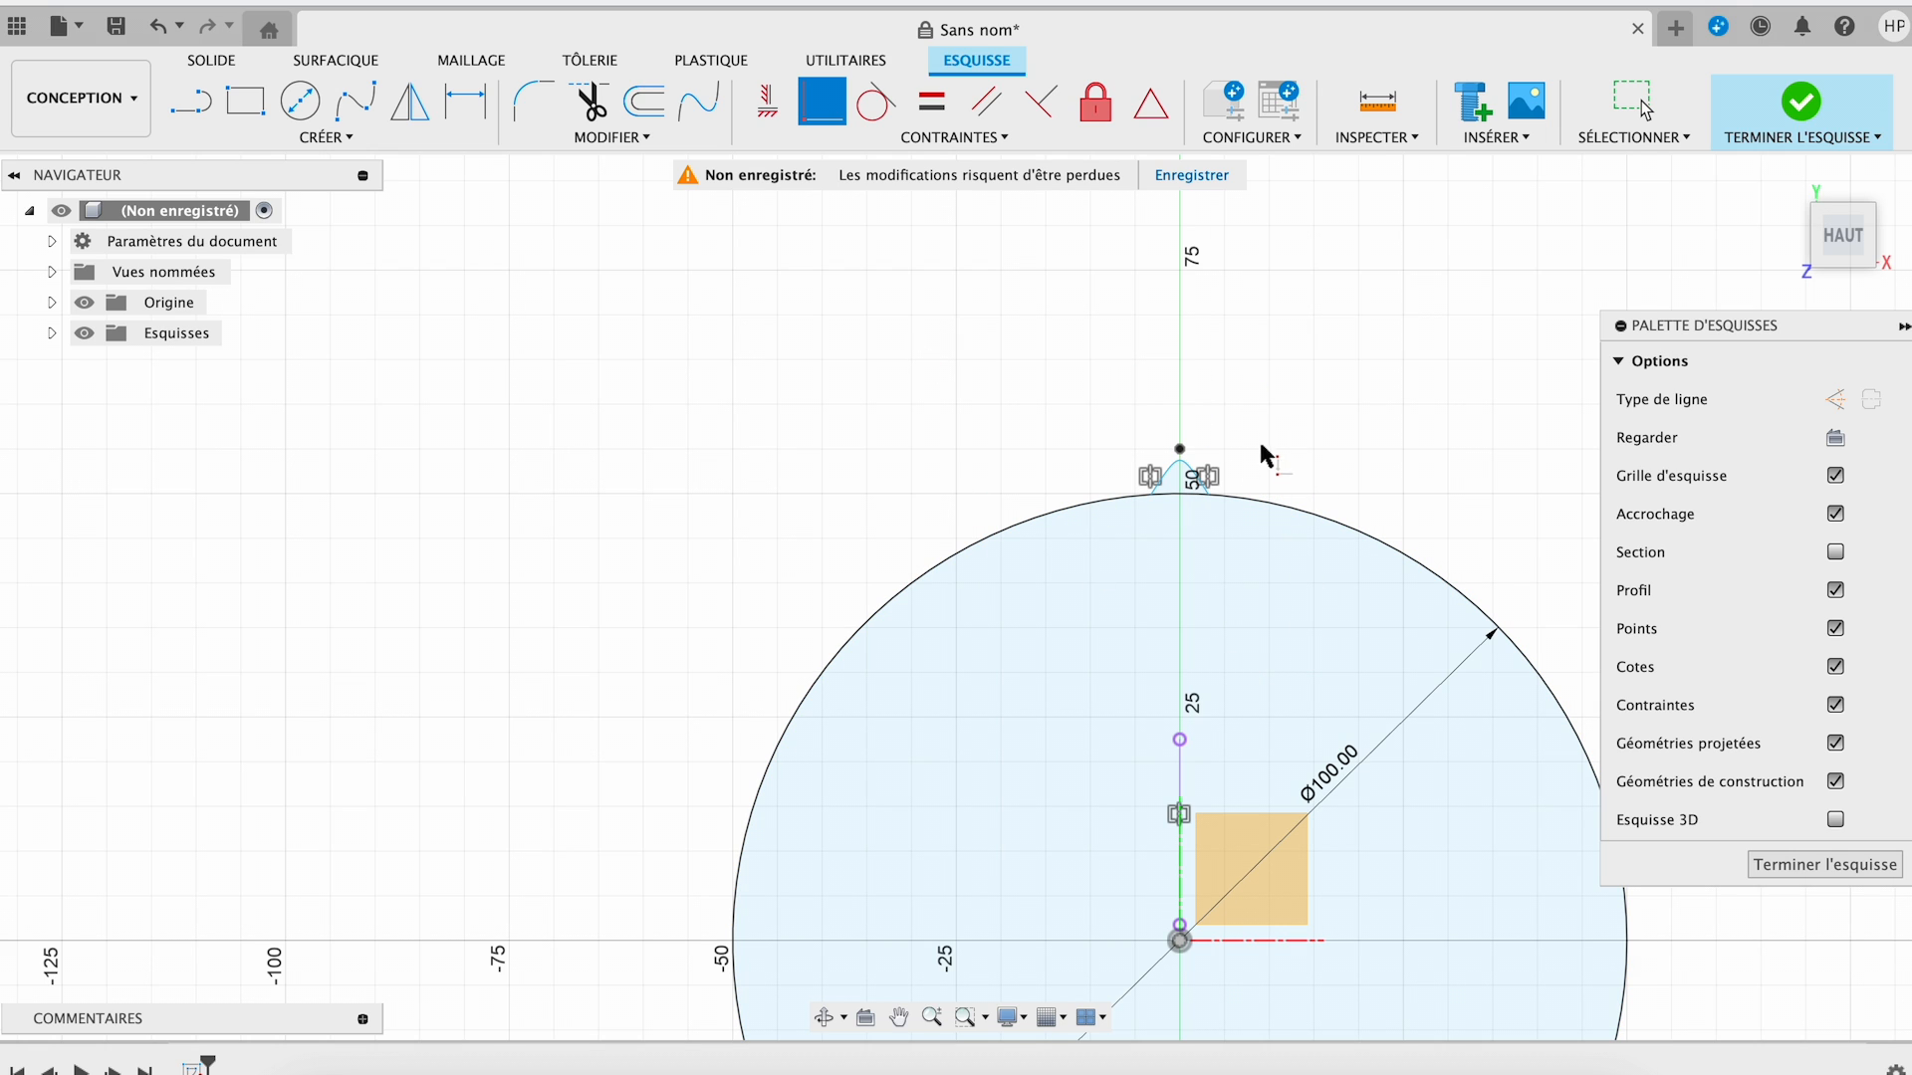
- Create a full circular pattern of the conic tooth around the circle's centre point with a quantity of 45
click(364, 139)
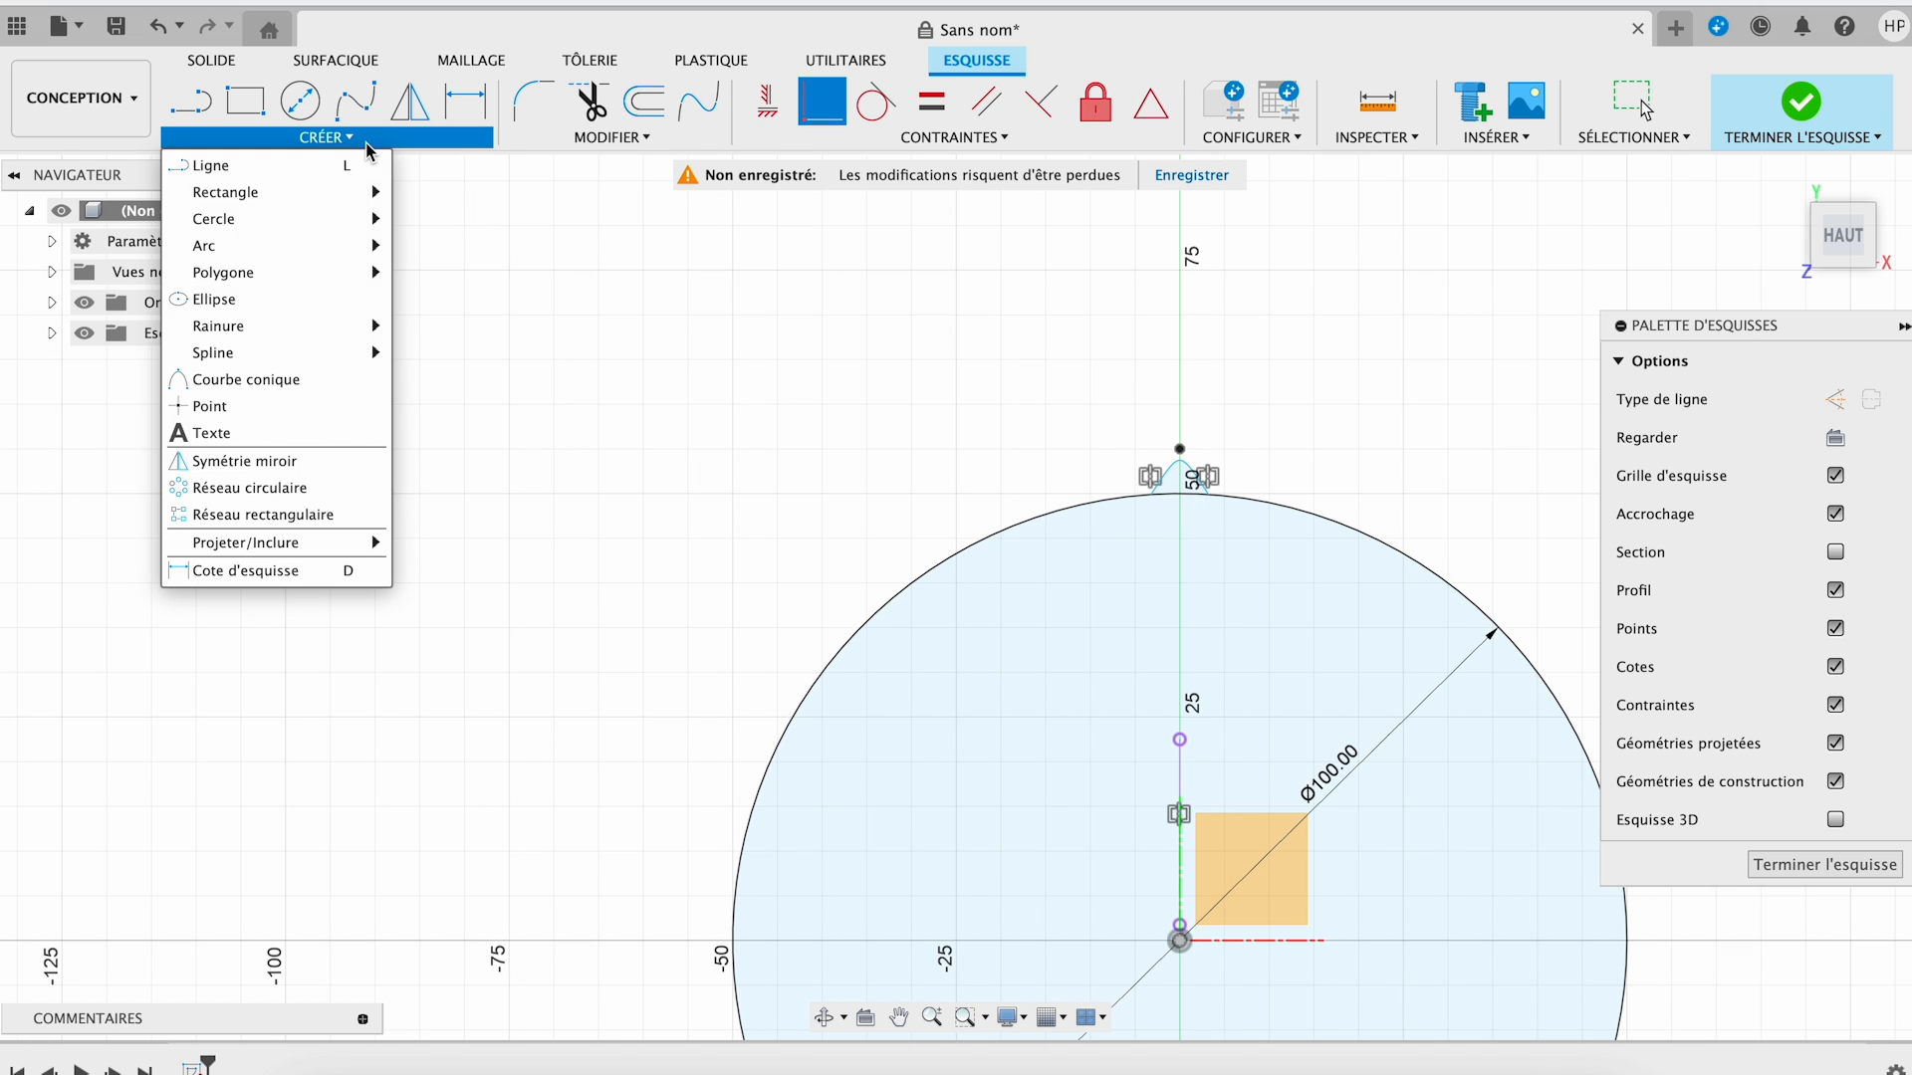
click(294, 488)
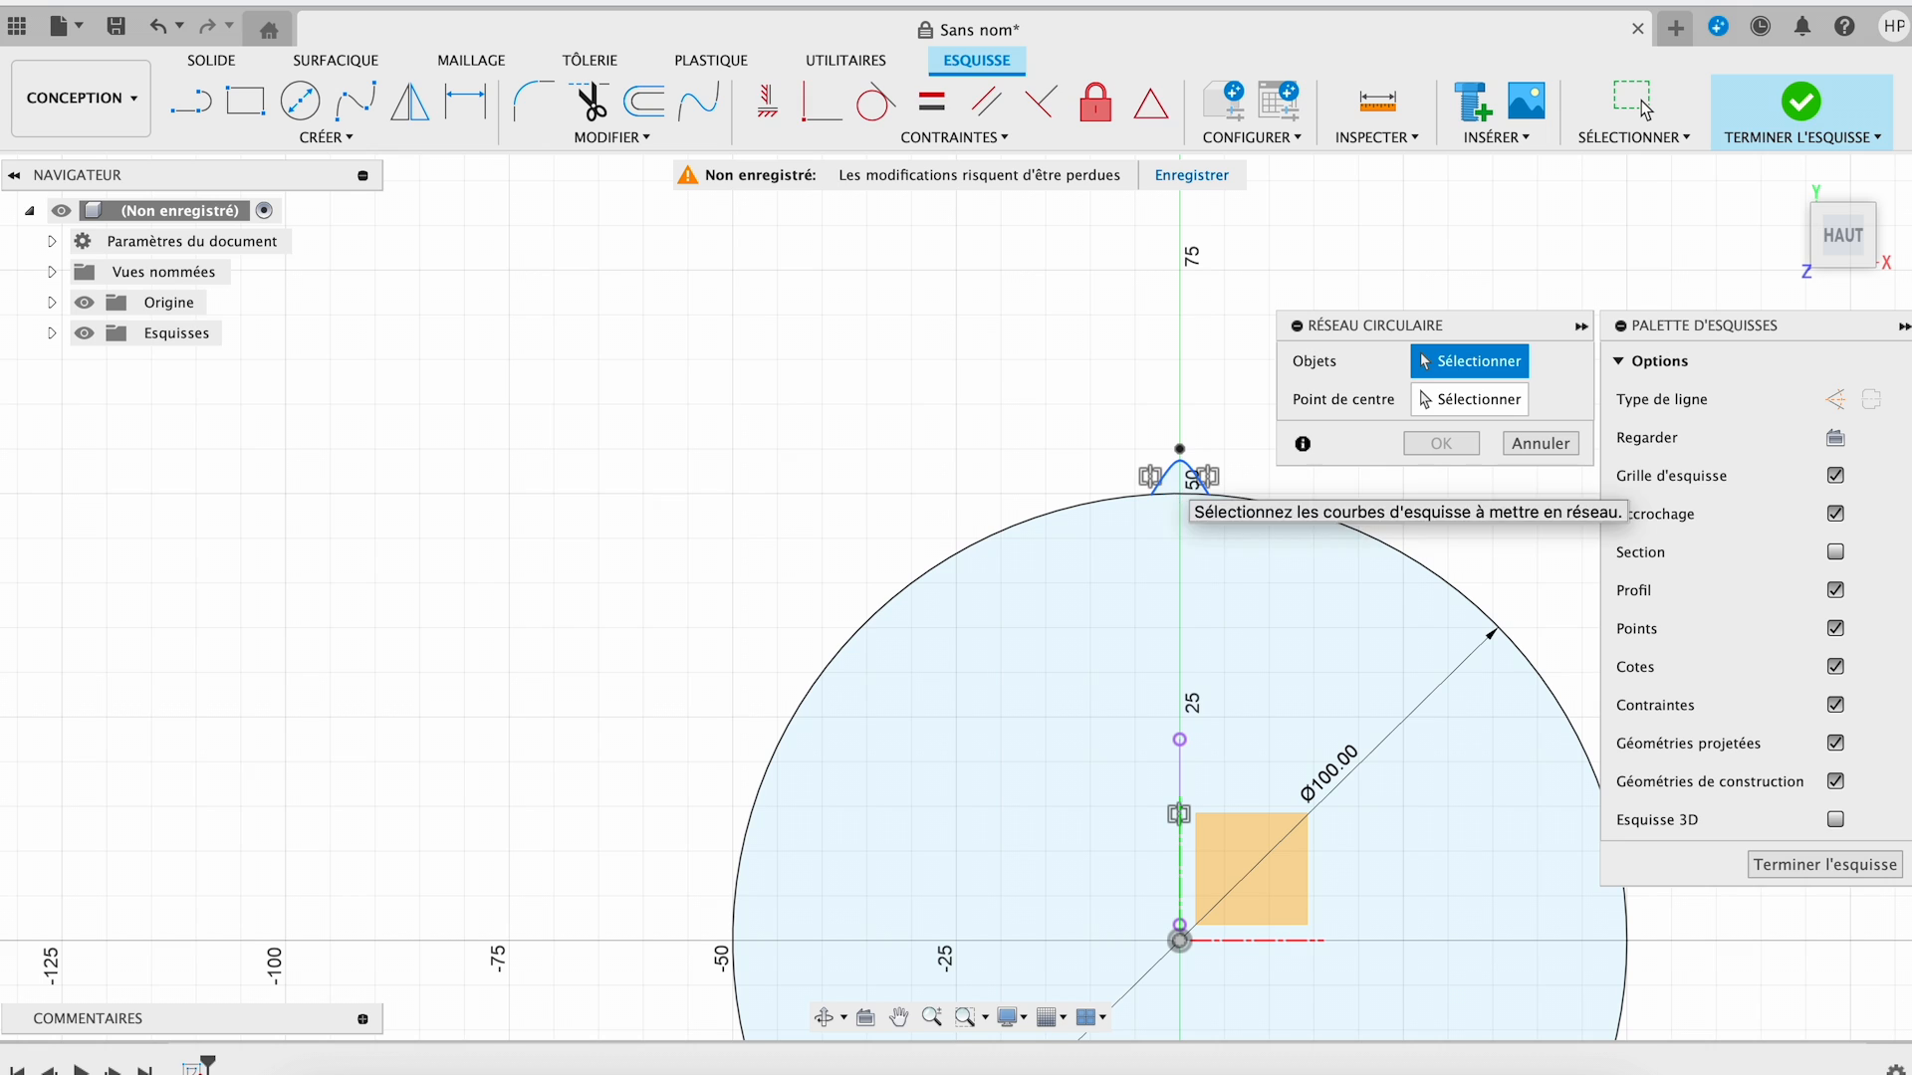
click(1158, 476)
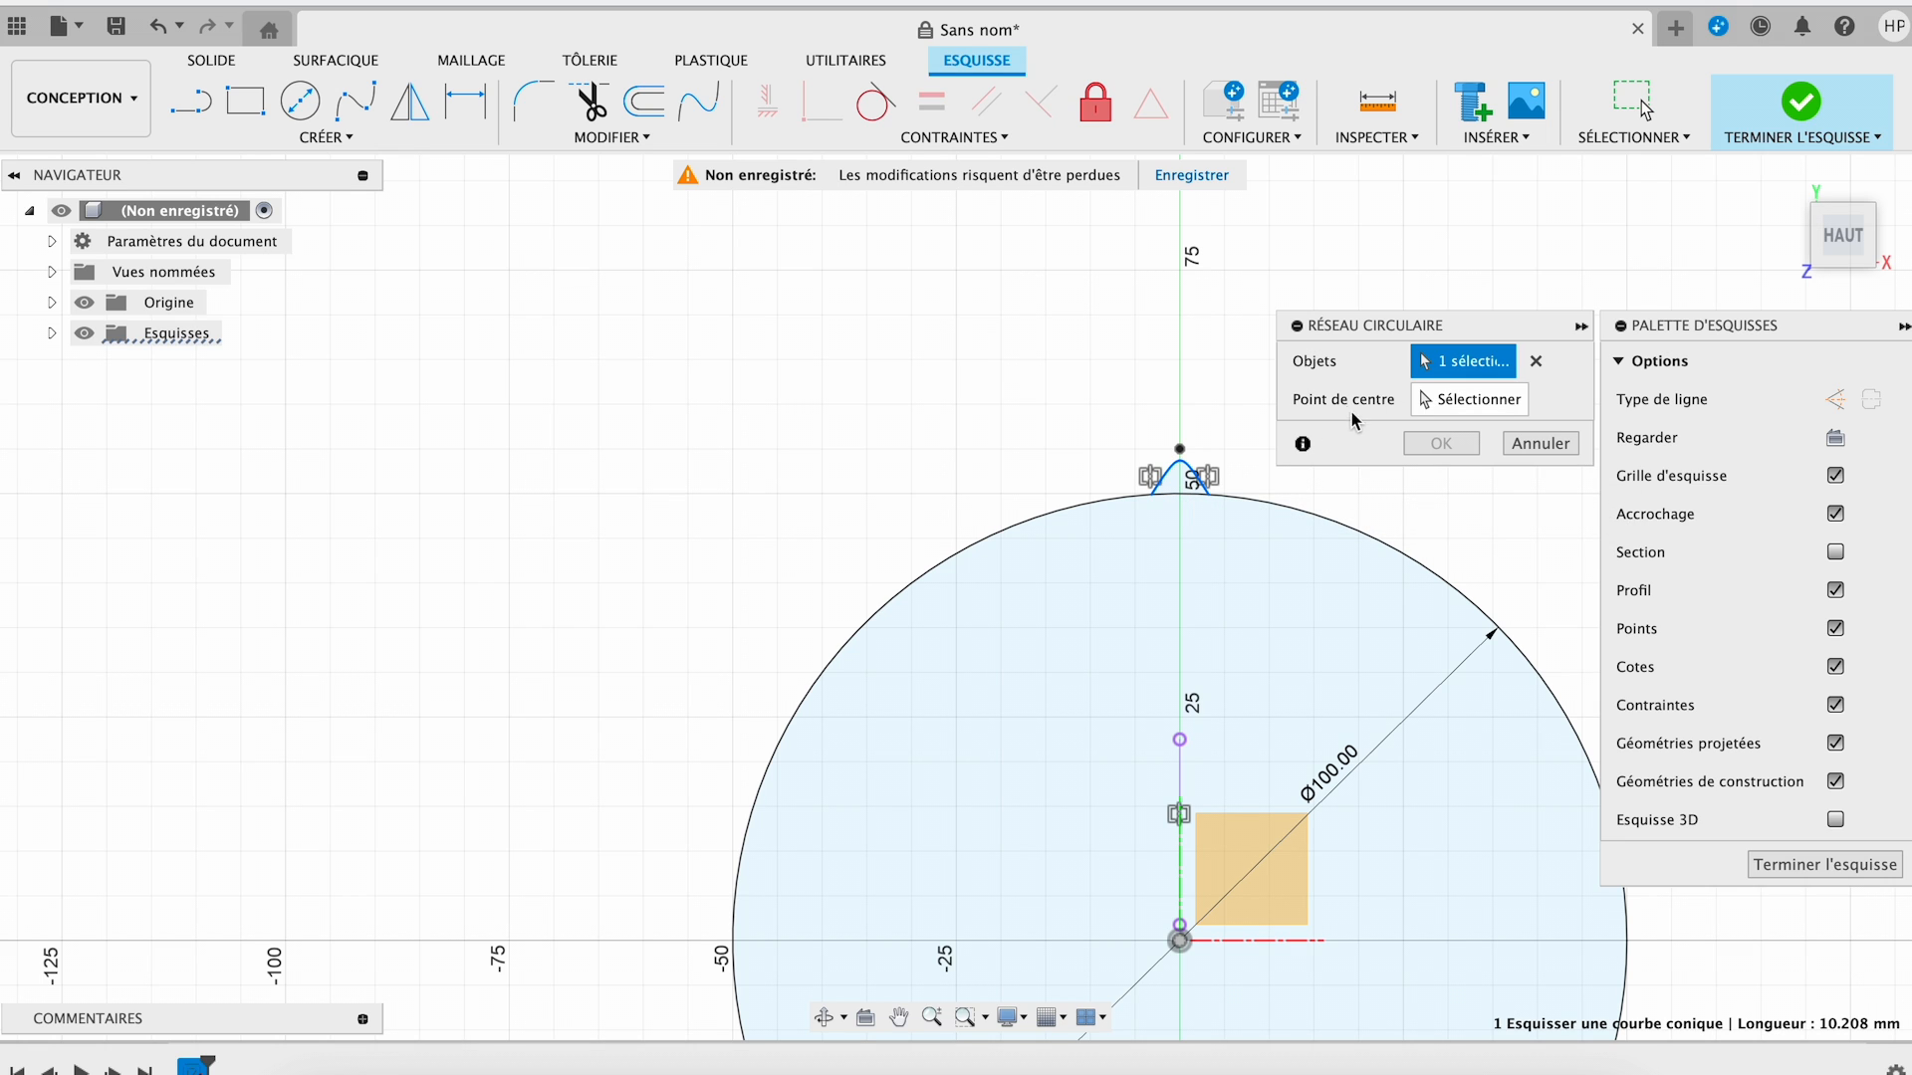
click(1466, 403)
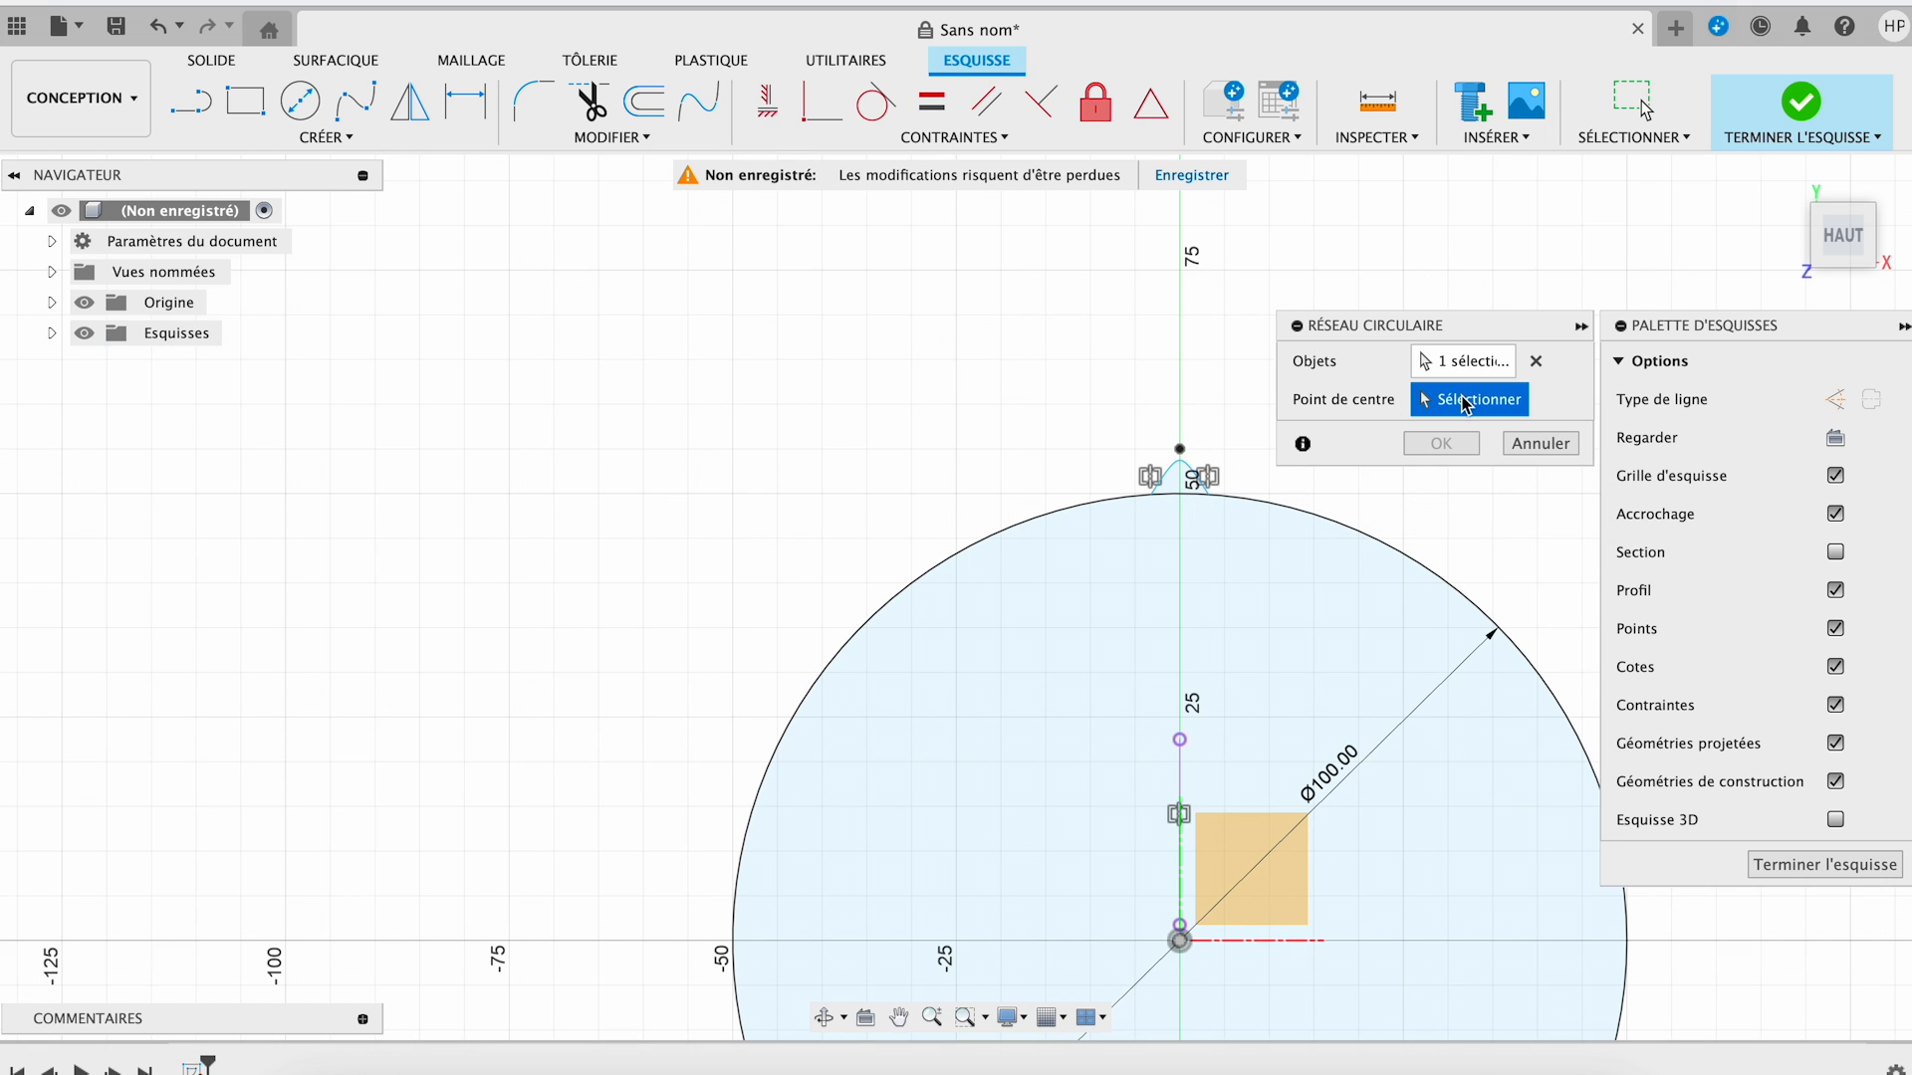
click(1180, 941)
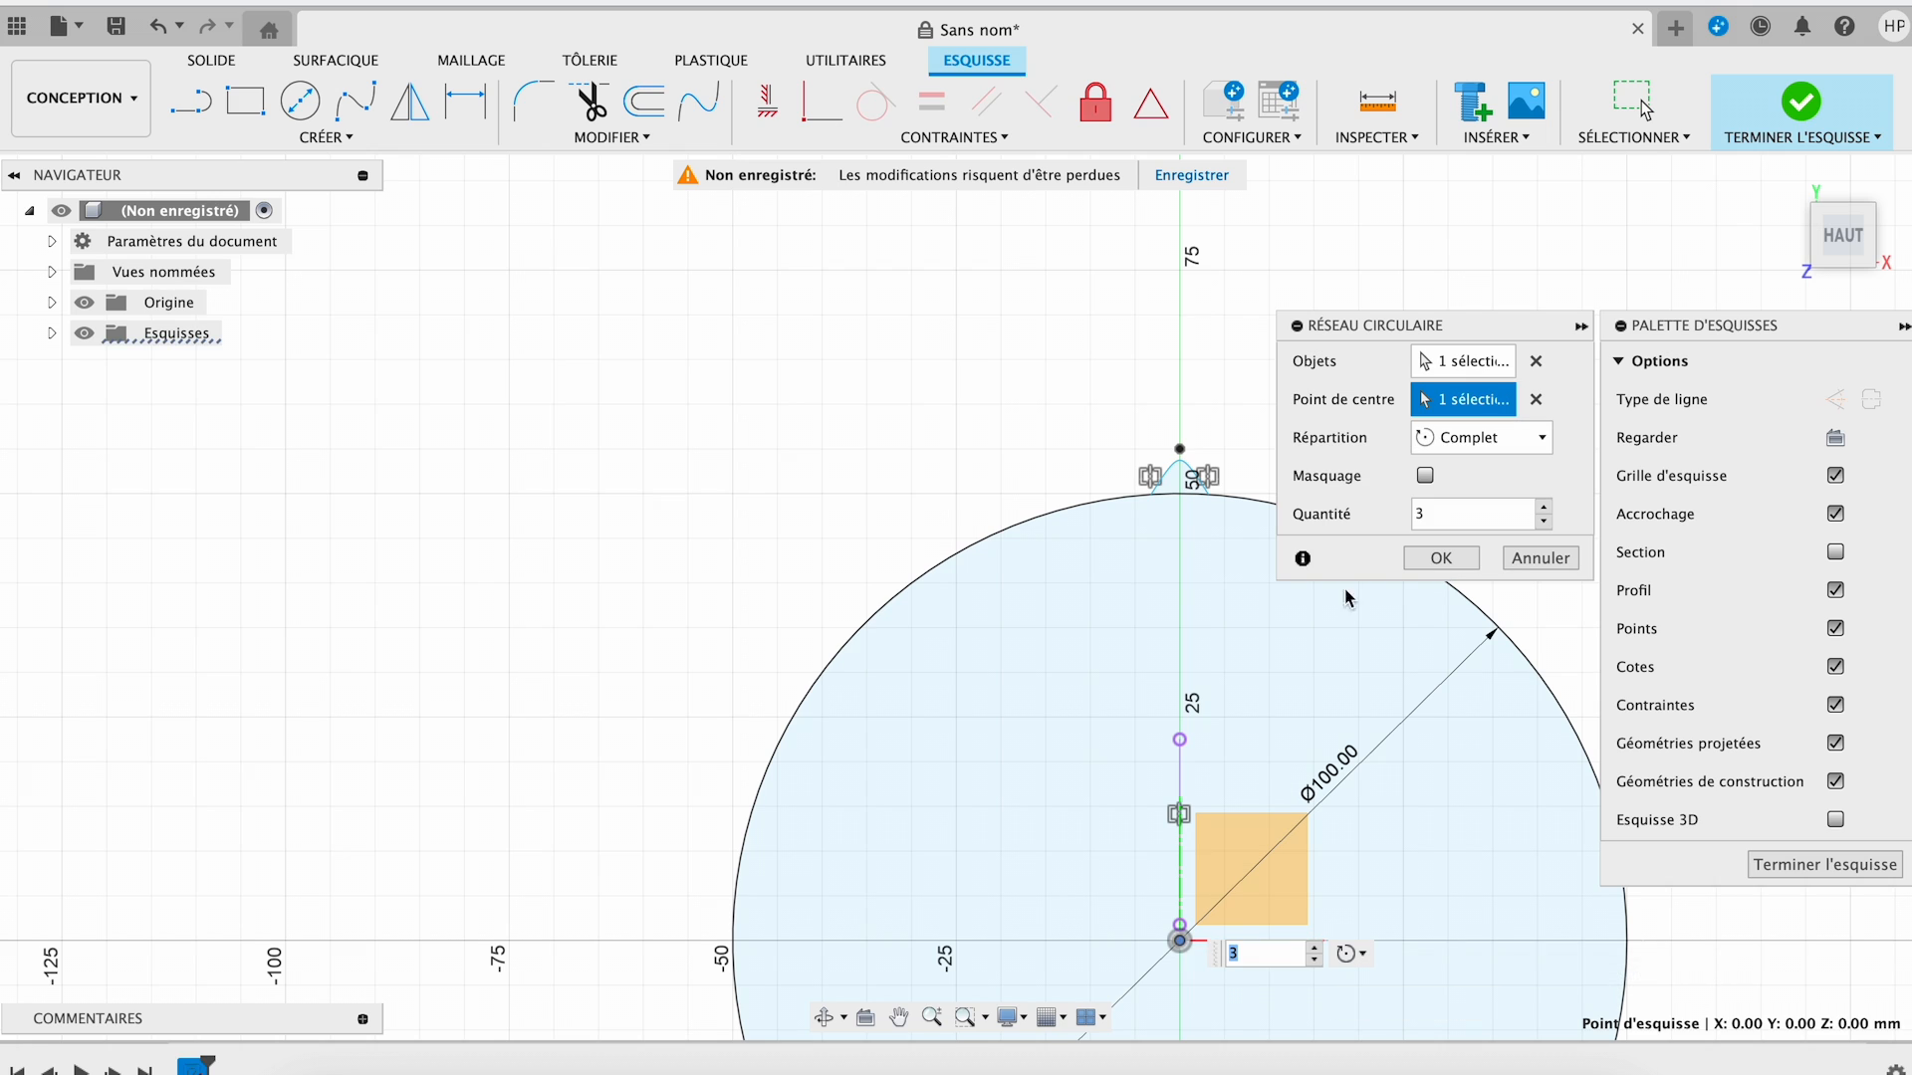
click(1441, 515)
text(45)
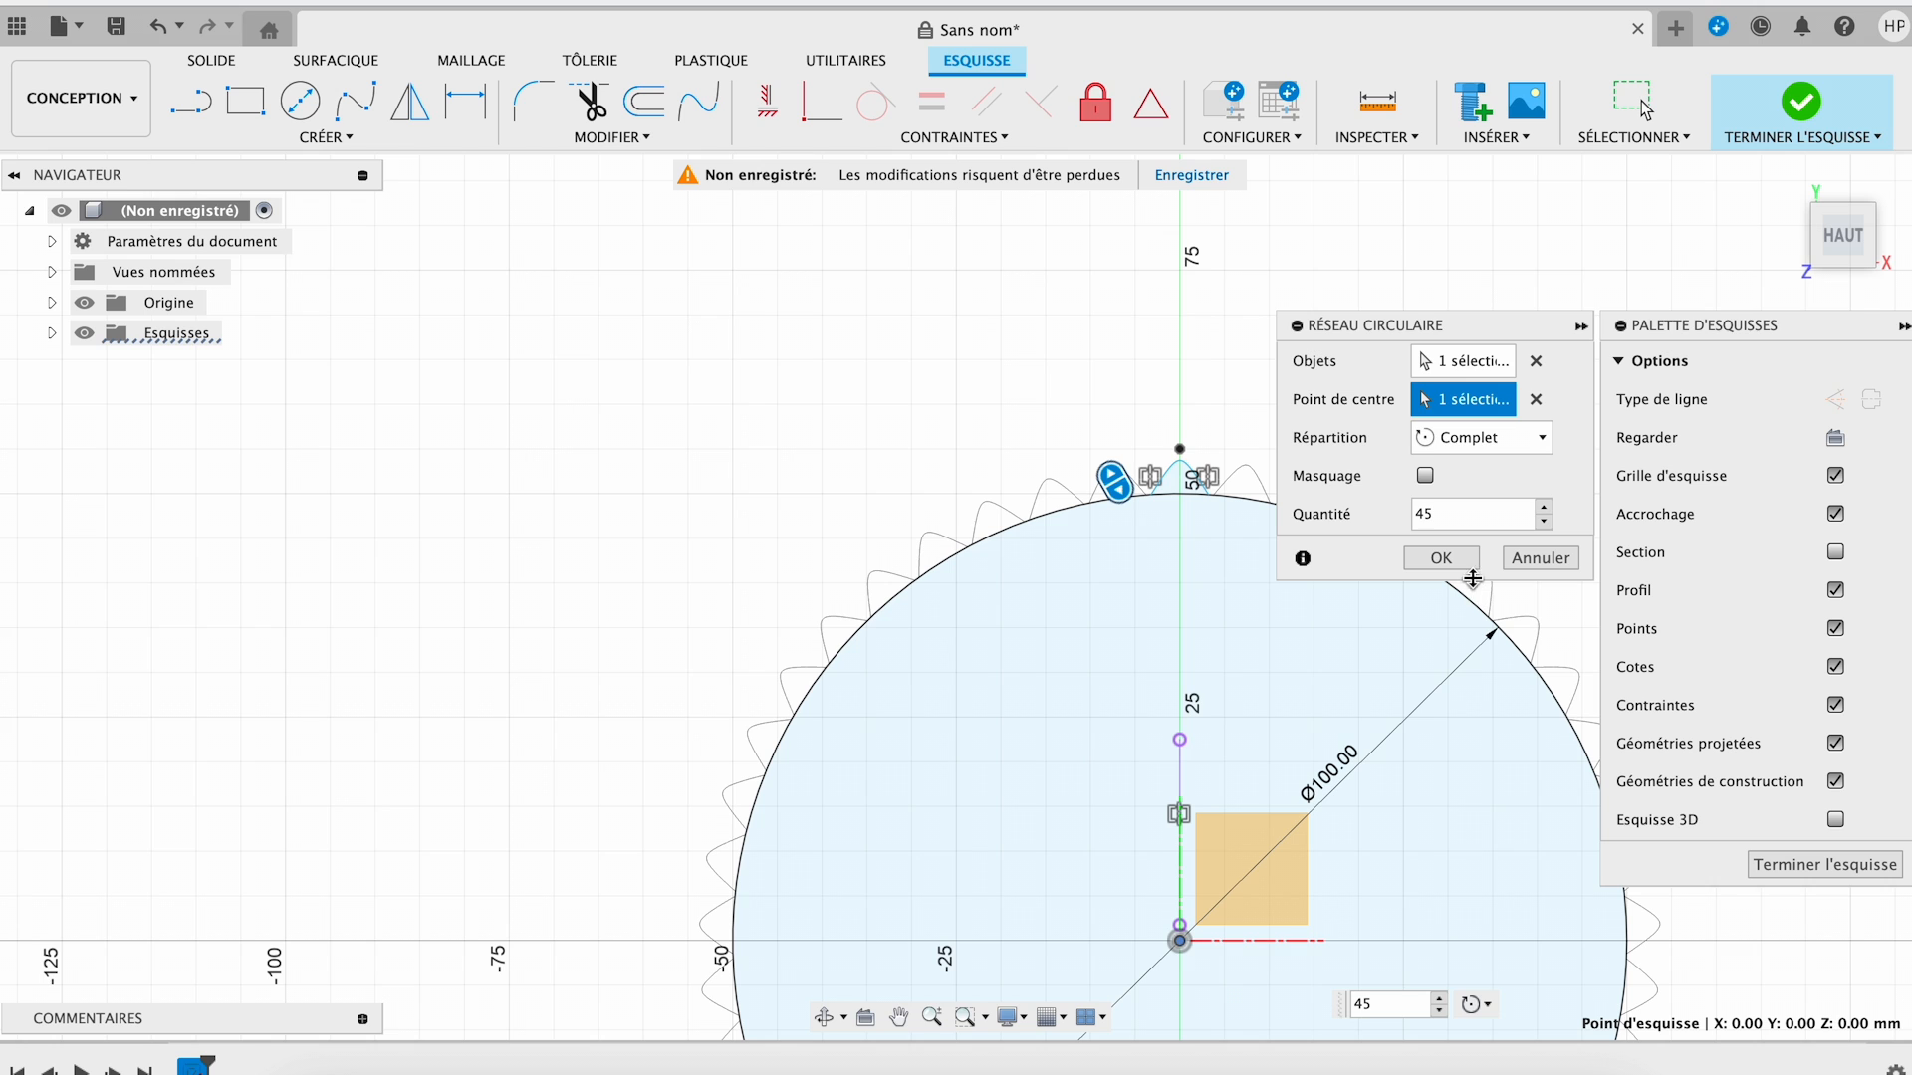
click(1442, 558)
- Draw a 20 mm diameter circle at the gear's centre for the bore and finish the sketch
scroll(1228, 788, down, 5)
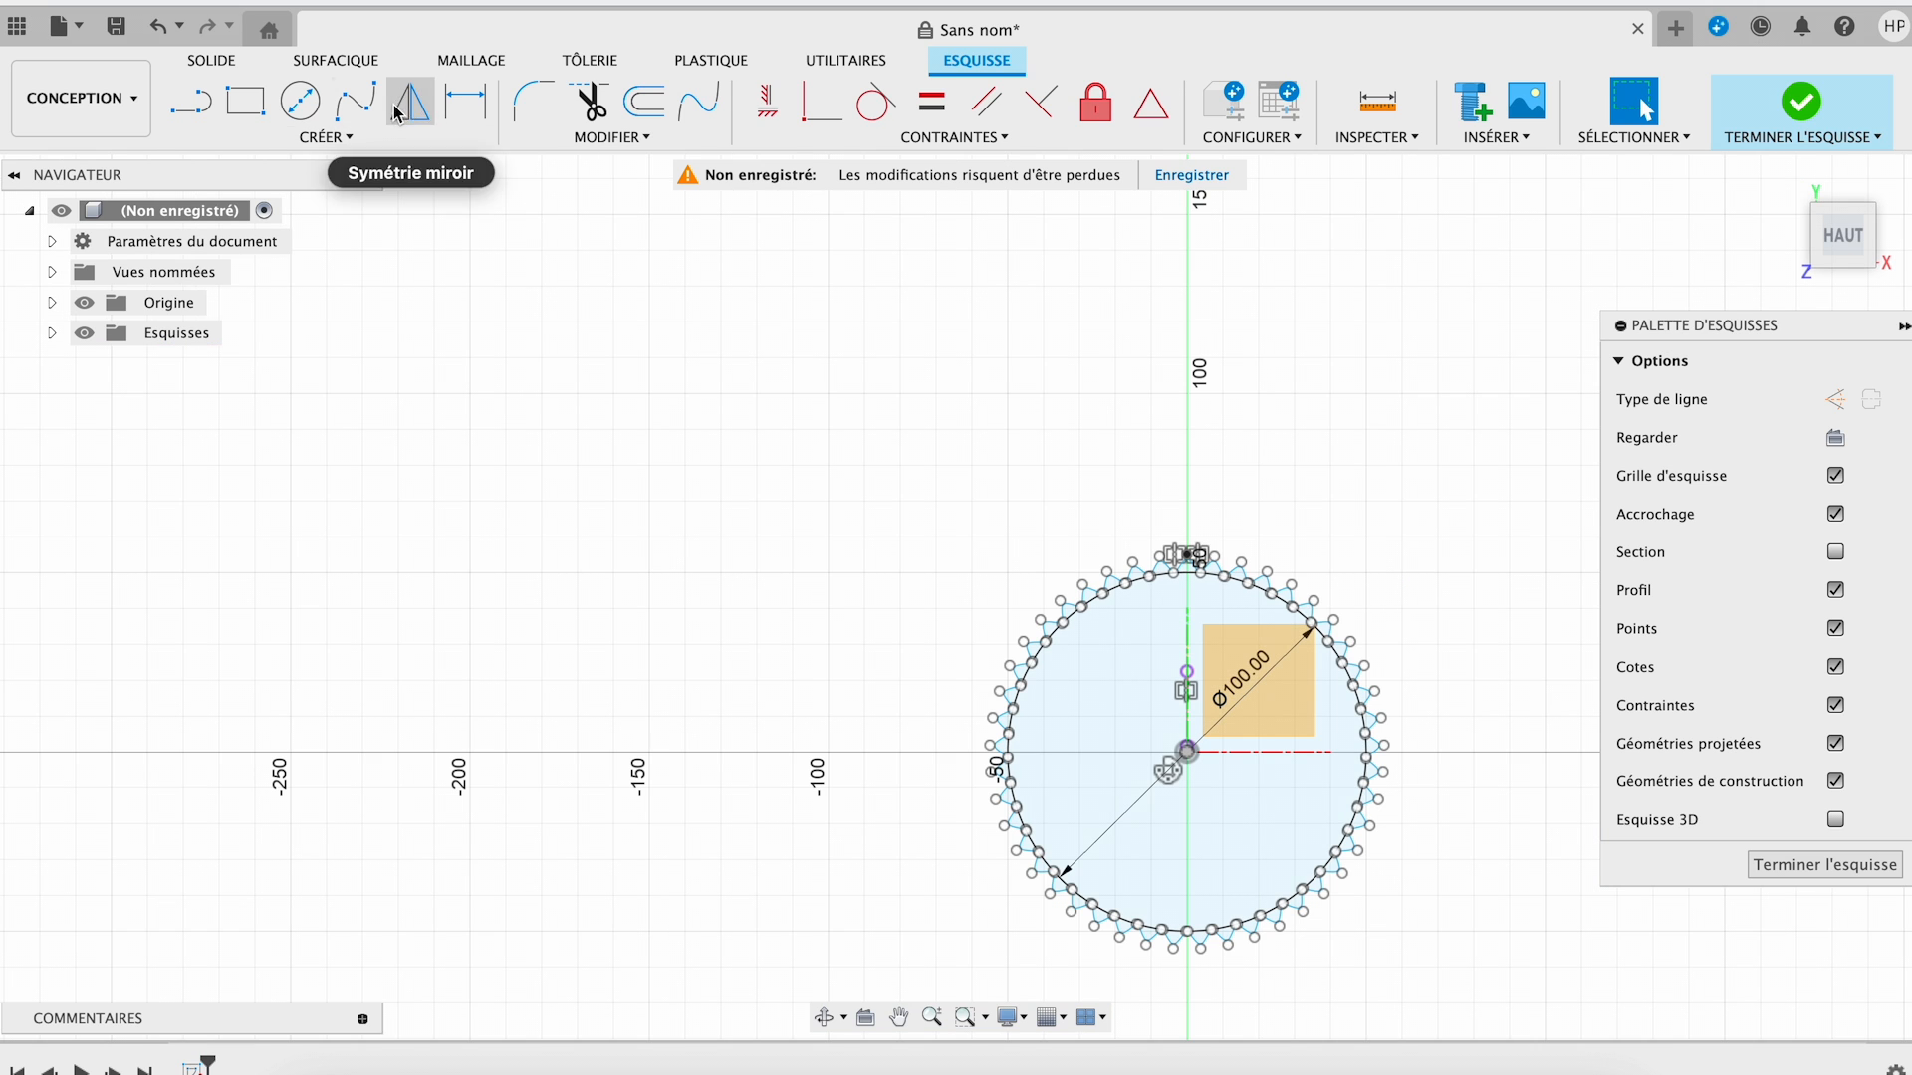
click(295, 110)
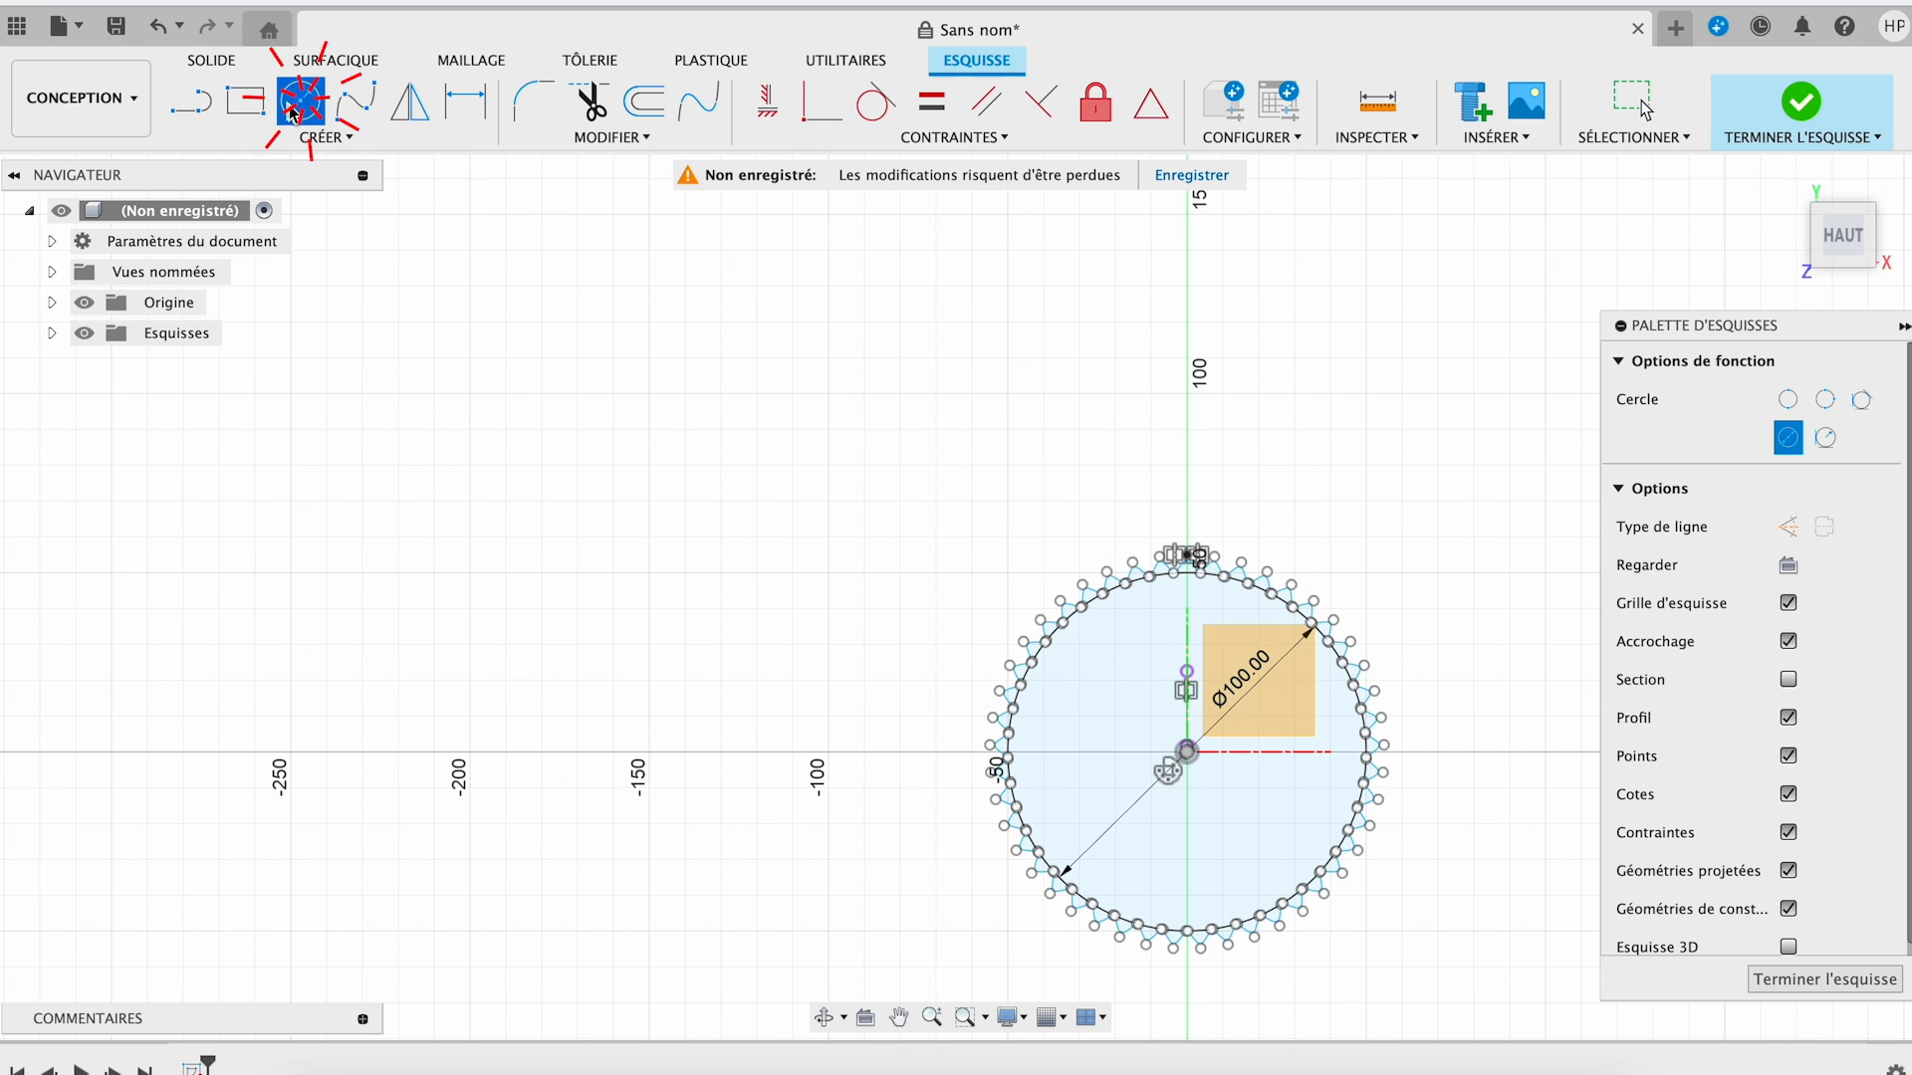
click(1187, 751)
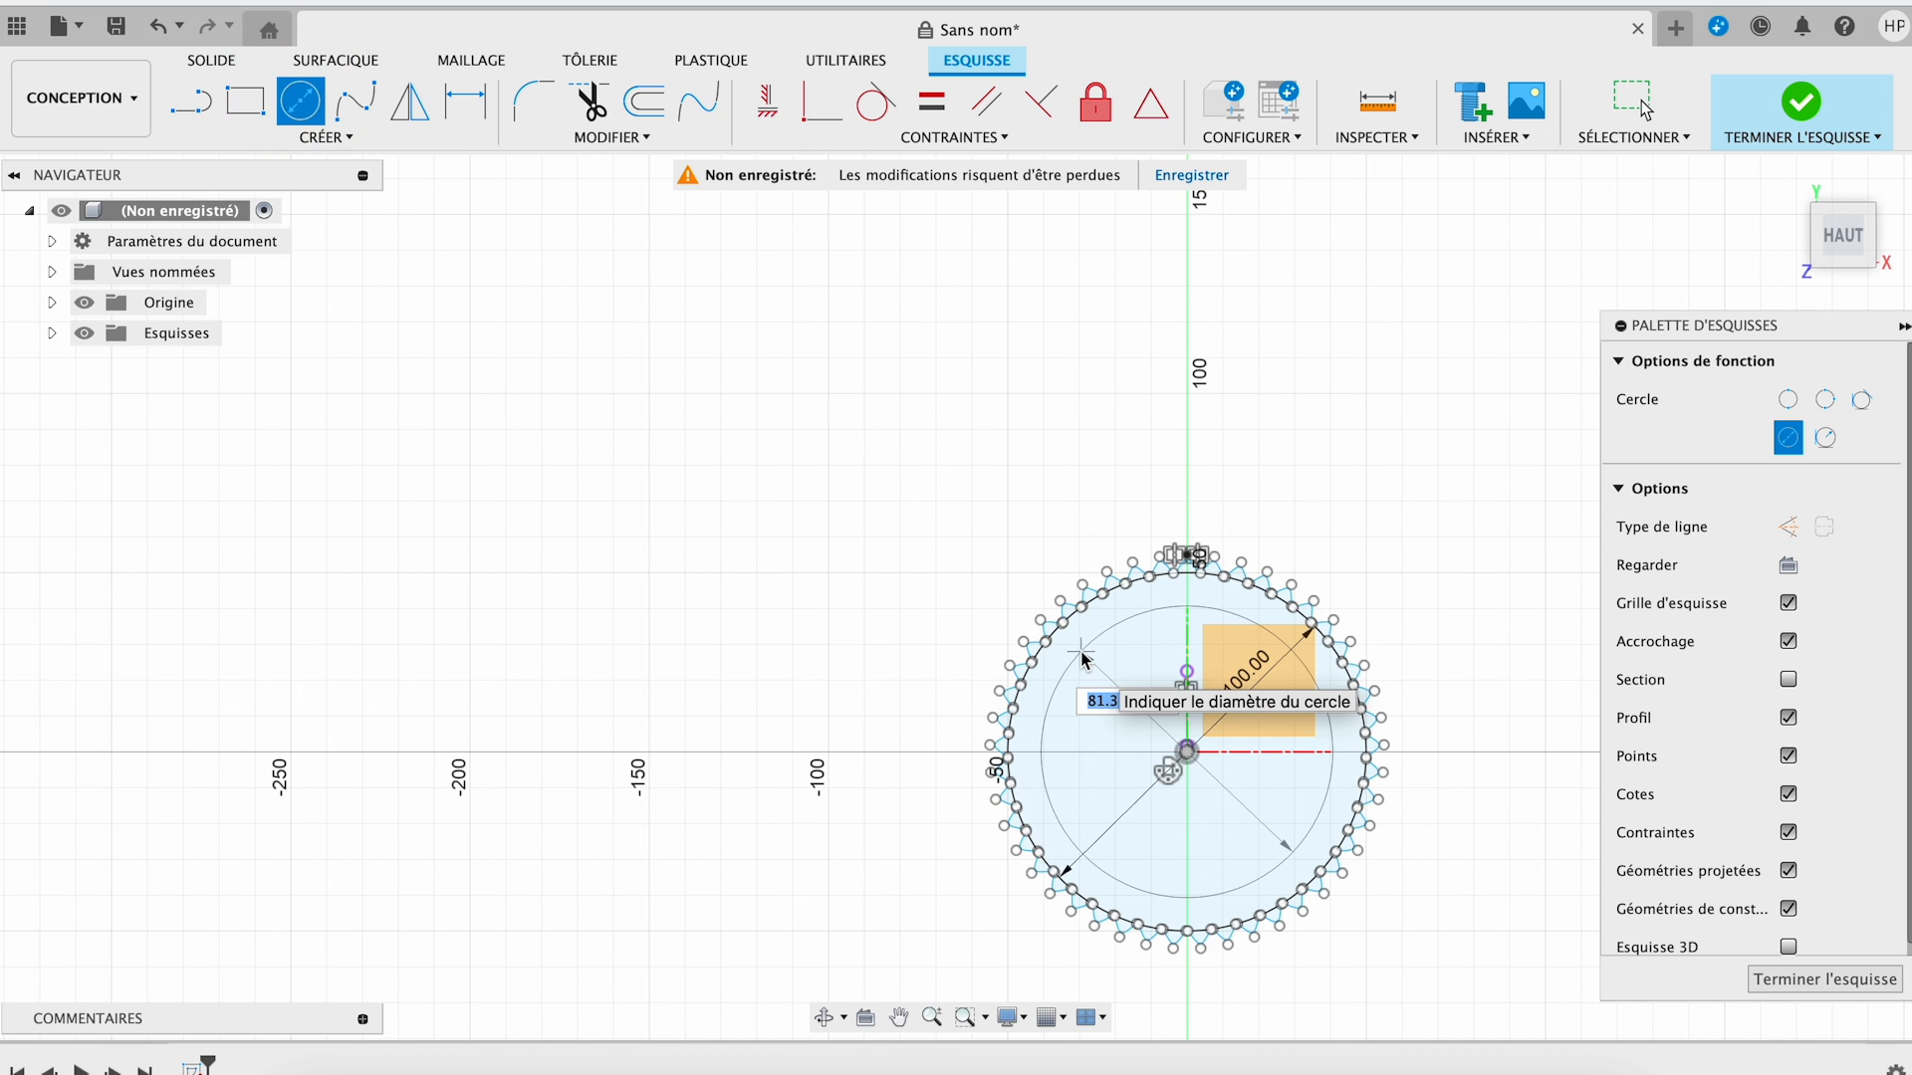
text(20)
key(Return)
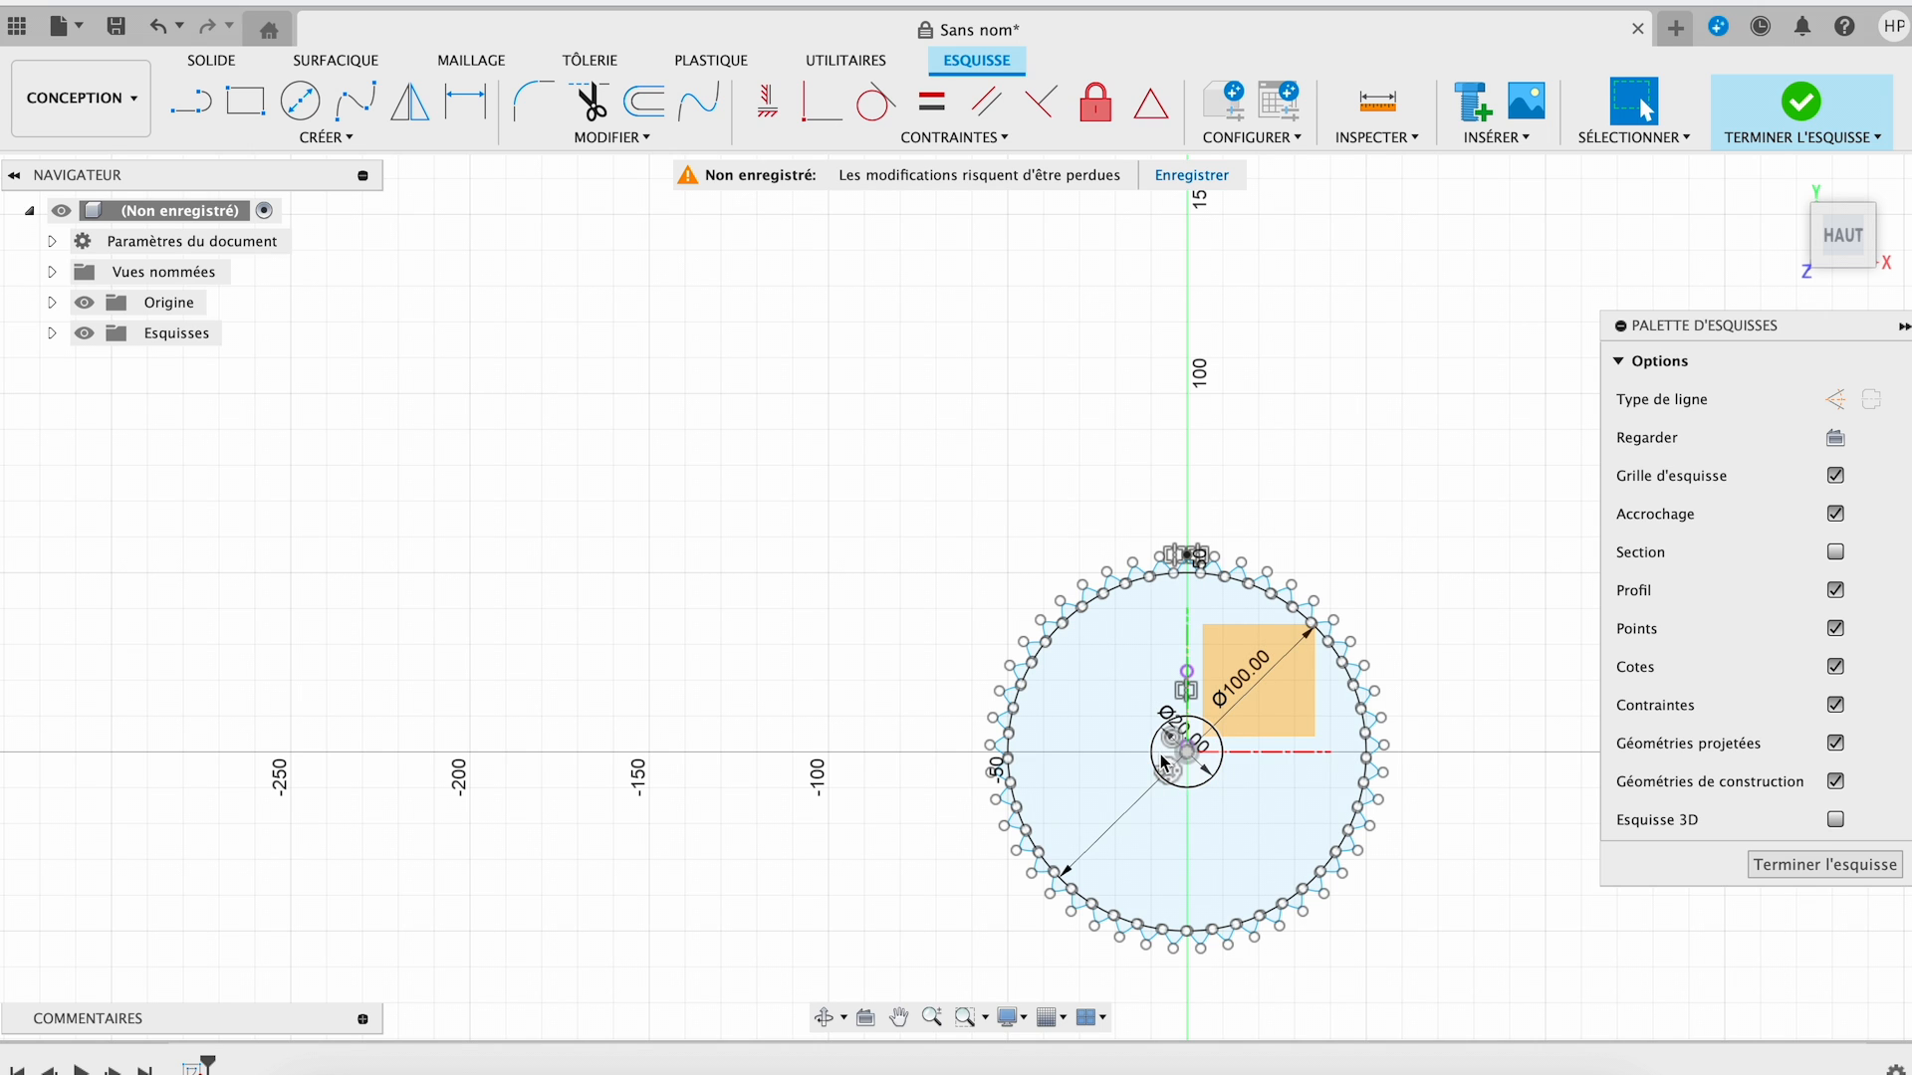
click(1781, 124)
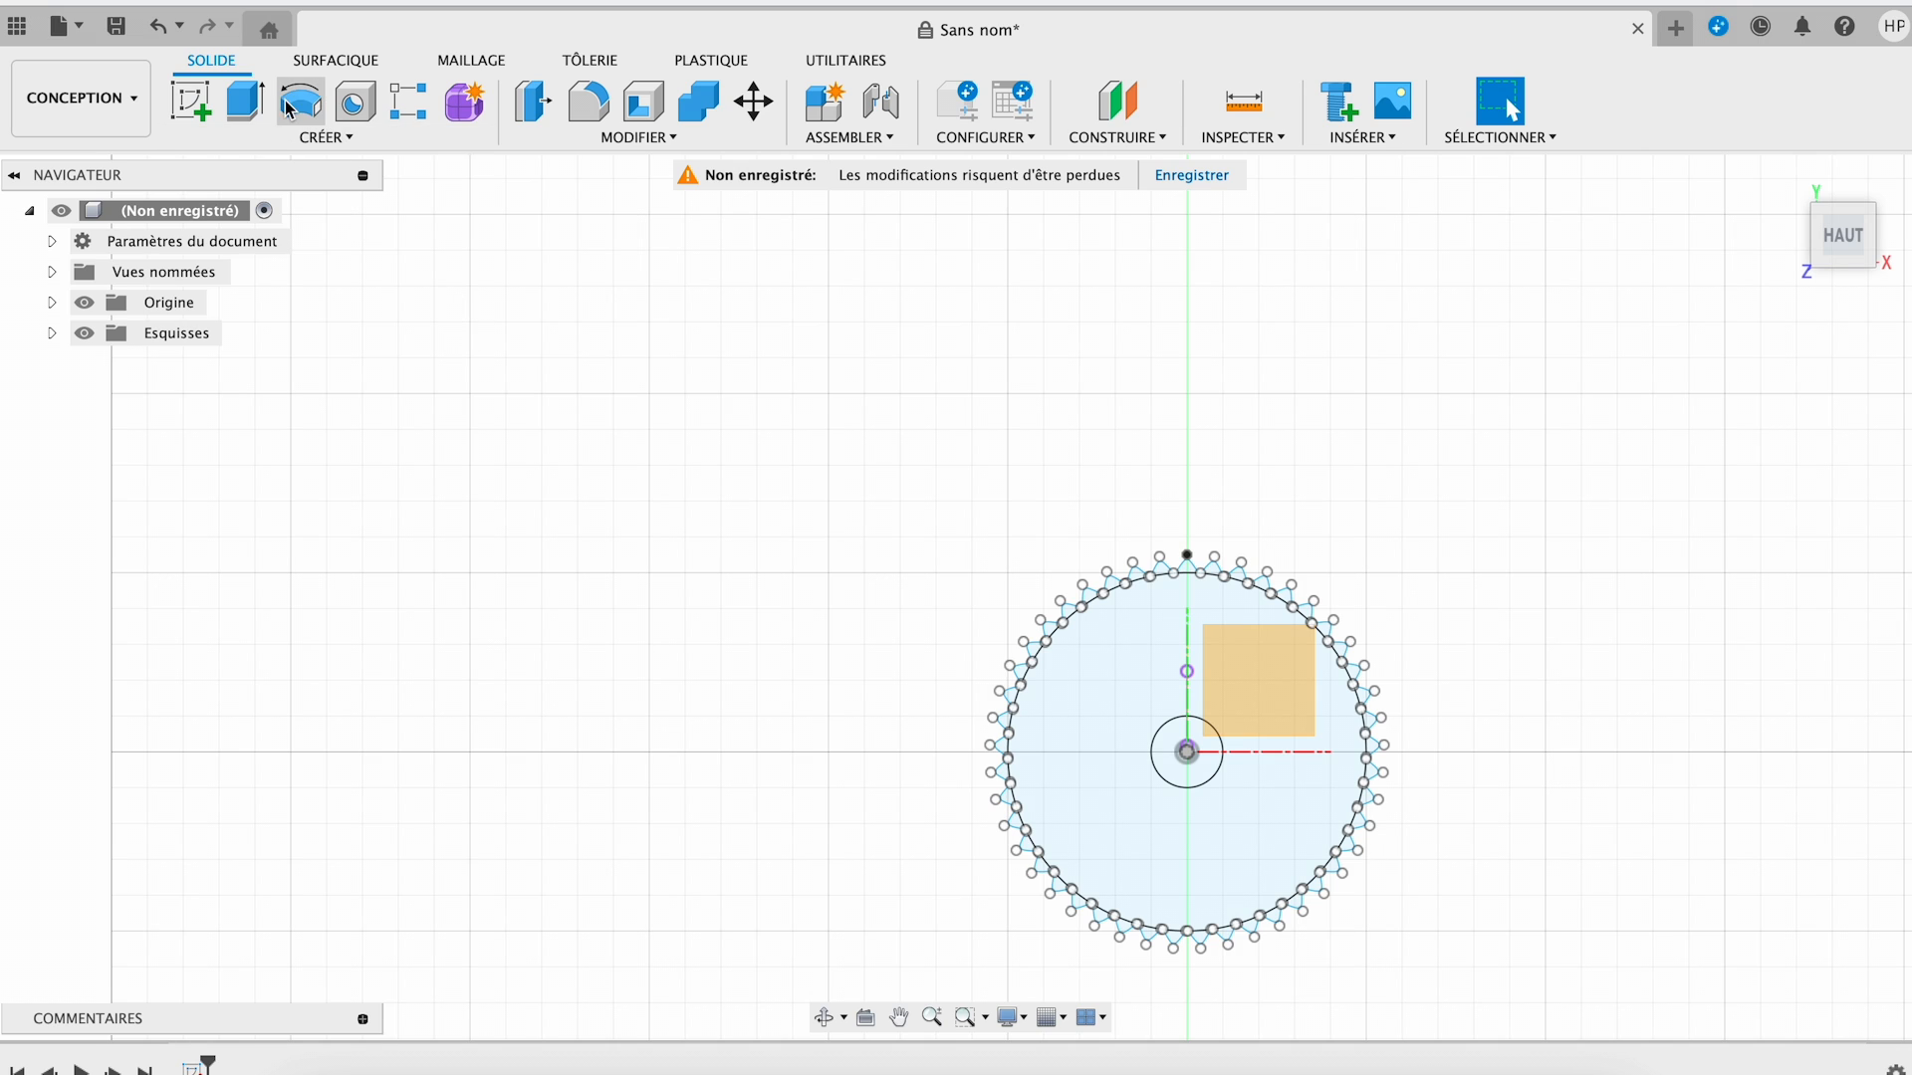
- Extrude the gear disc and all its teeth 20 mm as a new body, leaving out the central hole
click(249, 108)
drag(908, 463, 1520, 995)
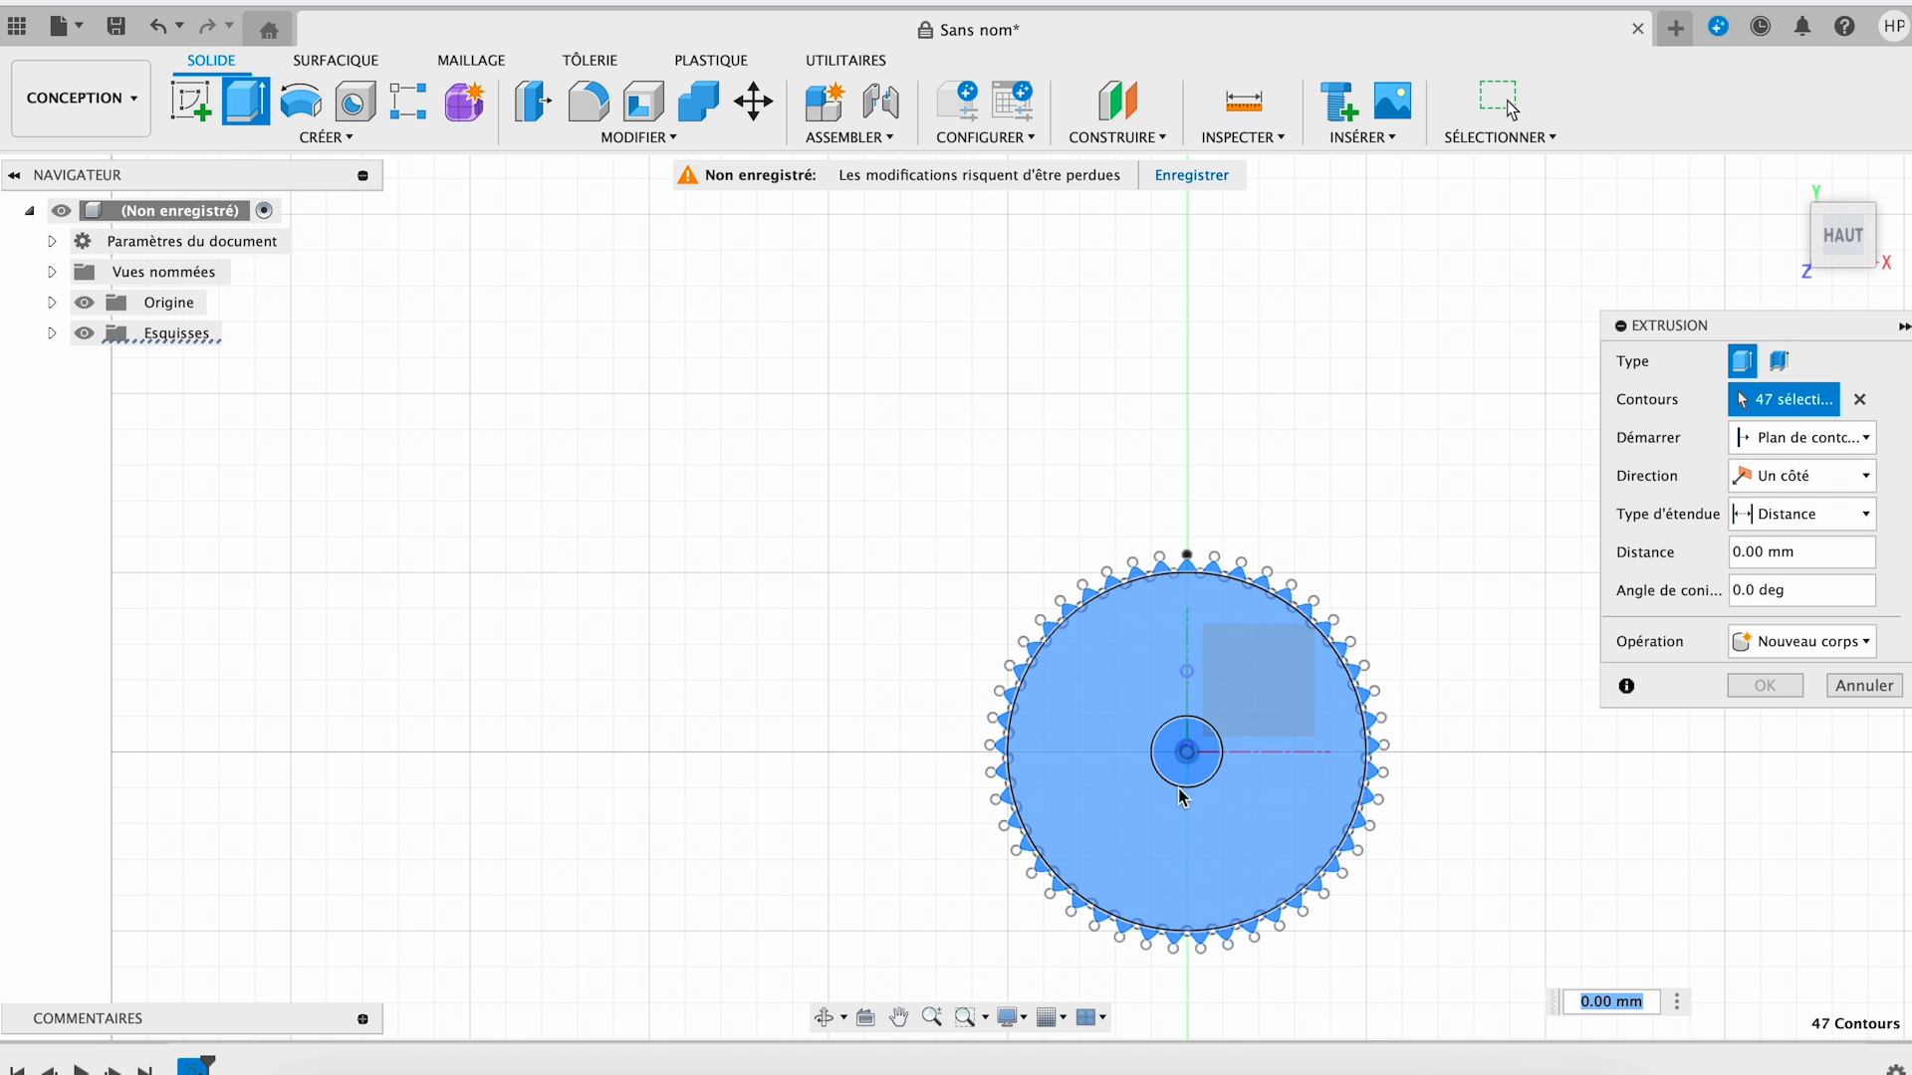
click(1183, 761)
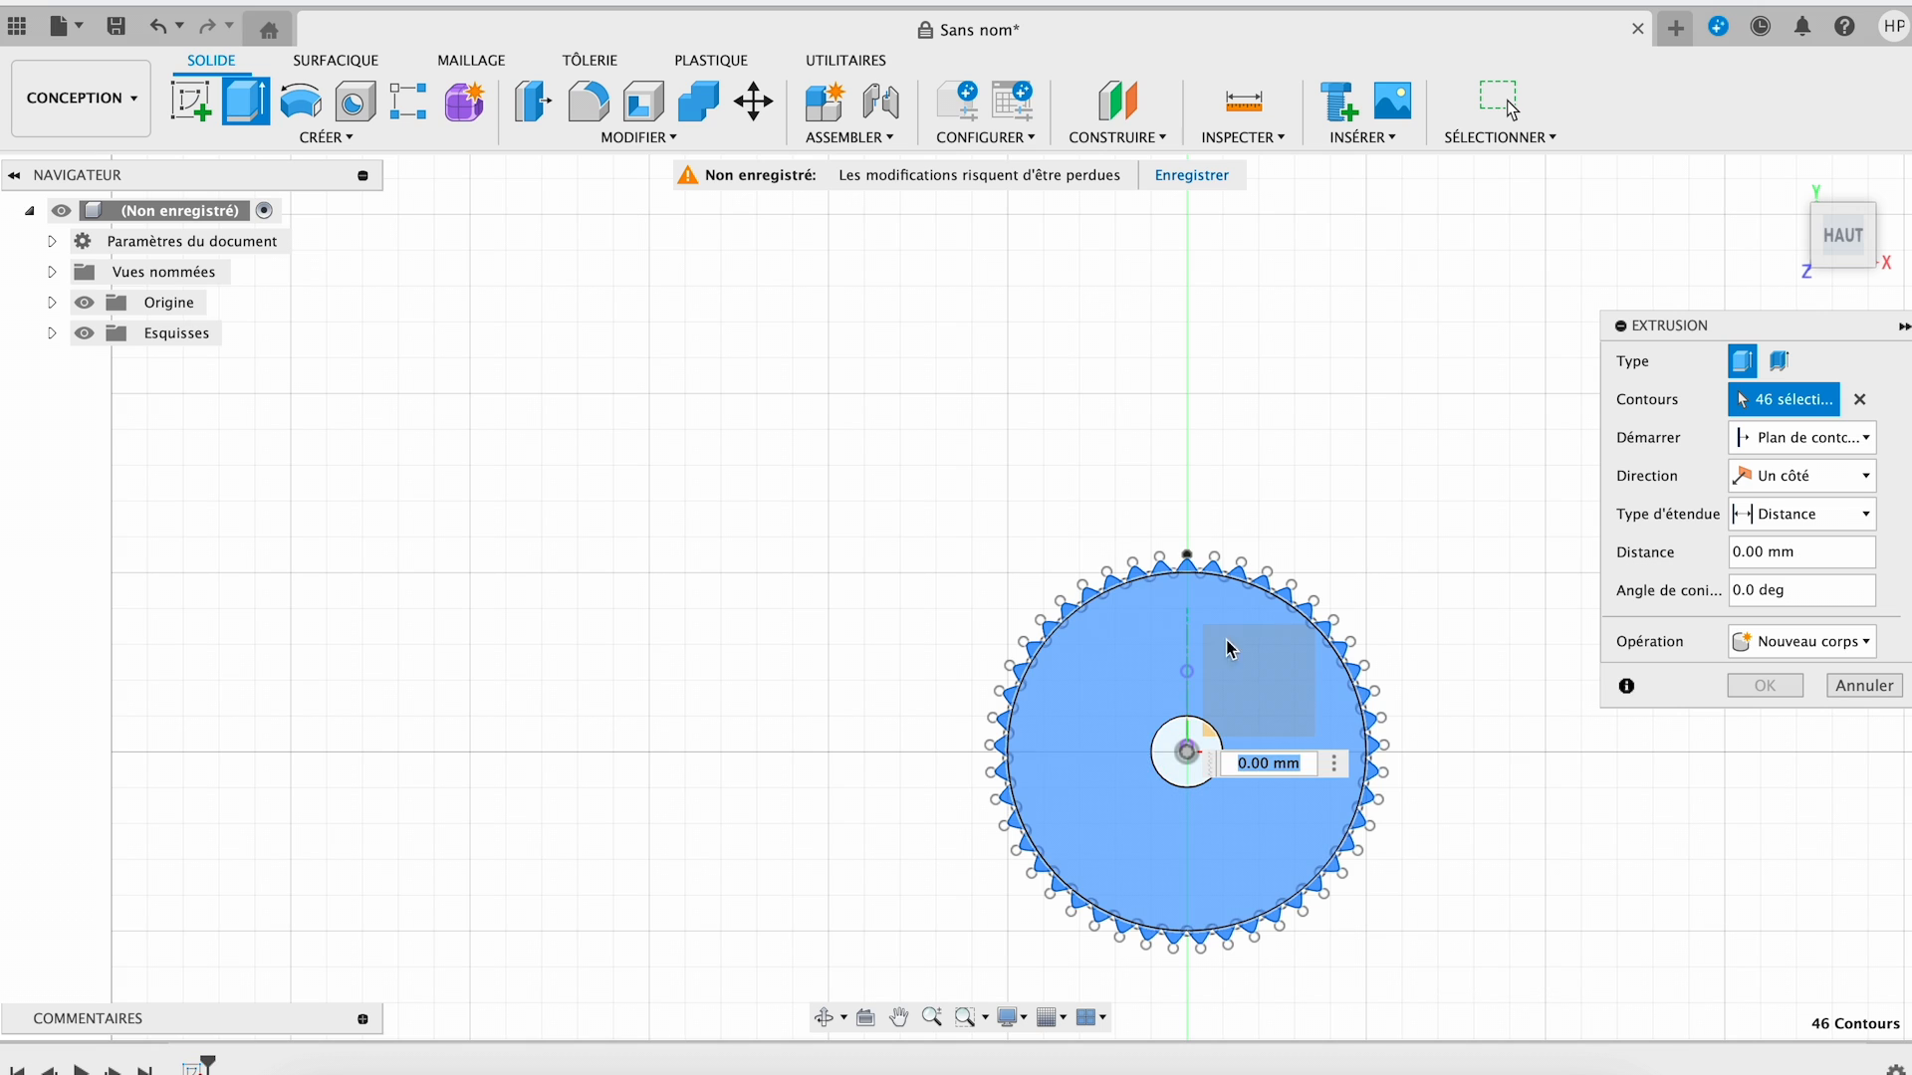
text(2)
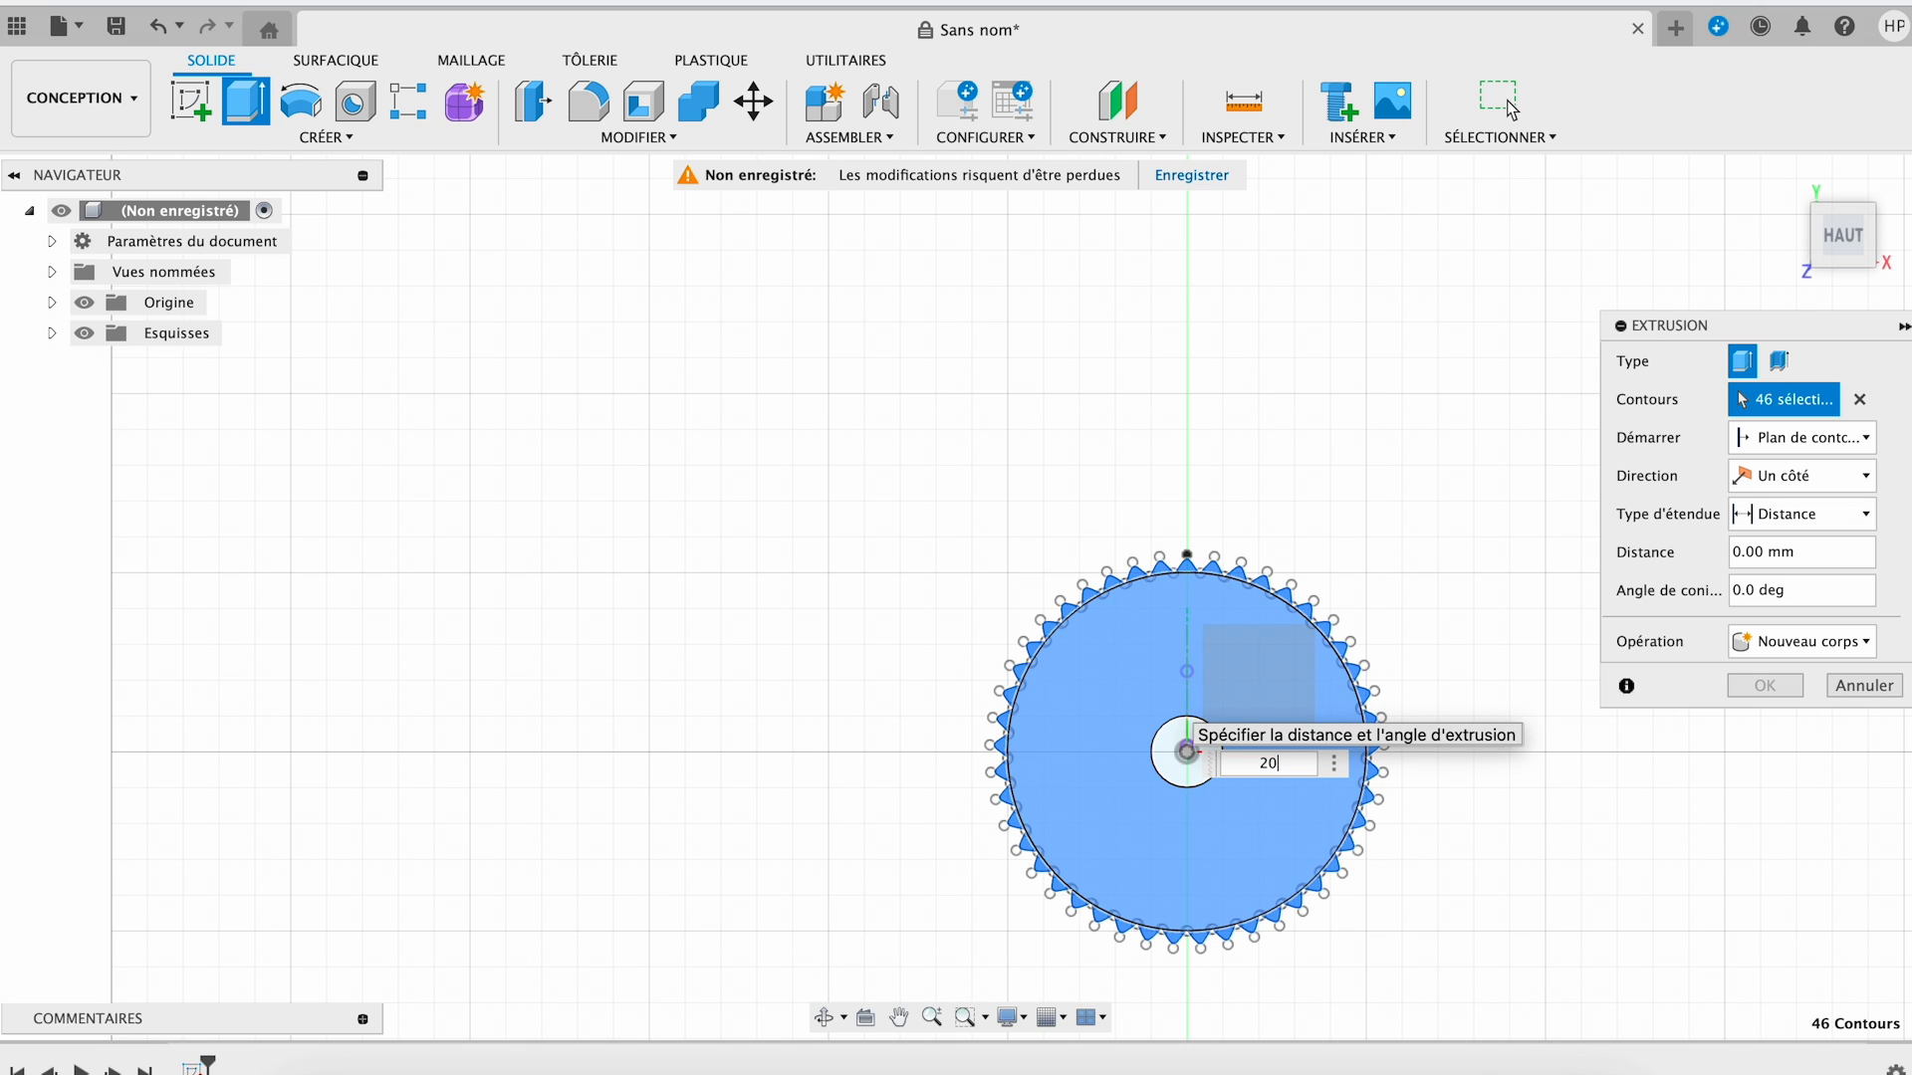
text(0)
key(Return)
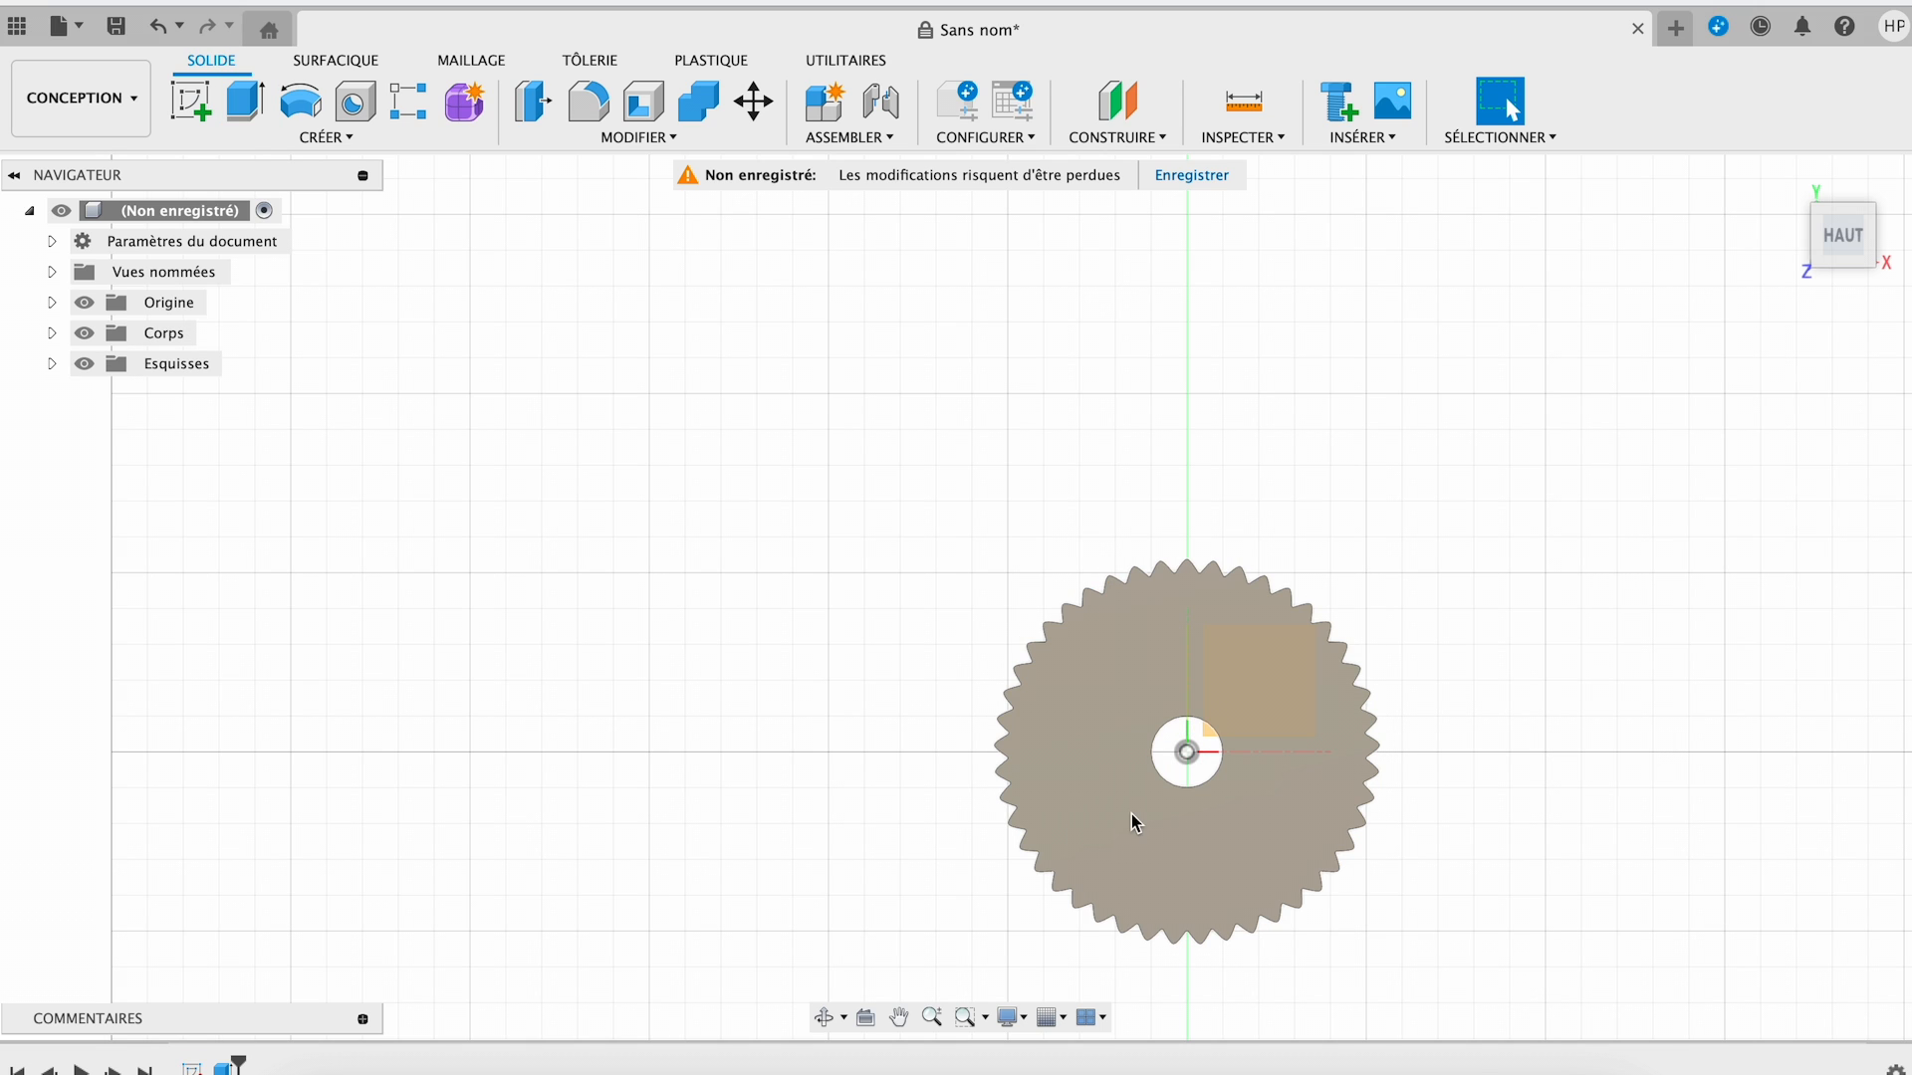
middle_drag(1109, 810, 1115, 582)
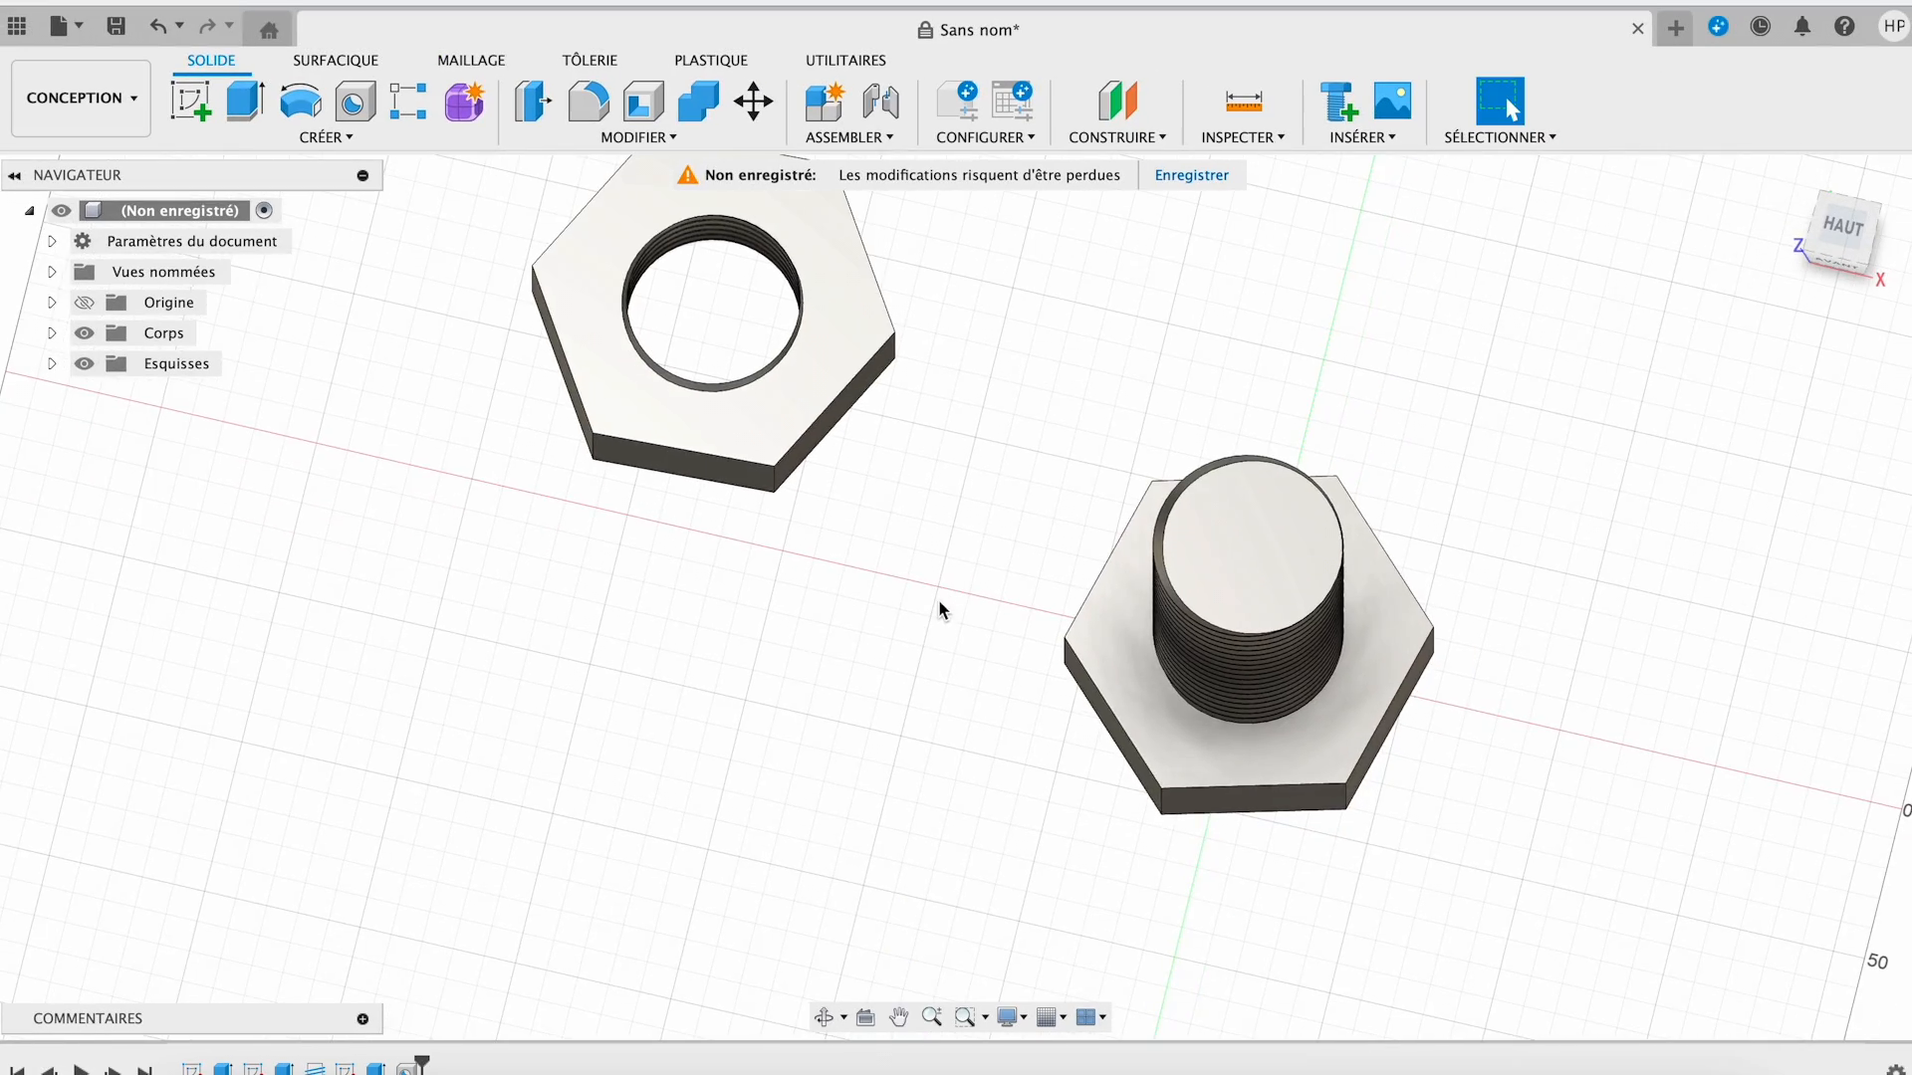
shift+middle_drag(940, 609, 1350, 518)
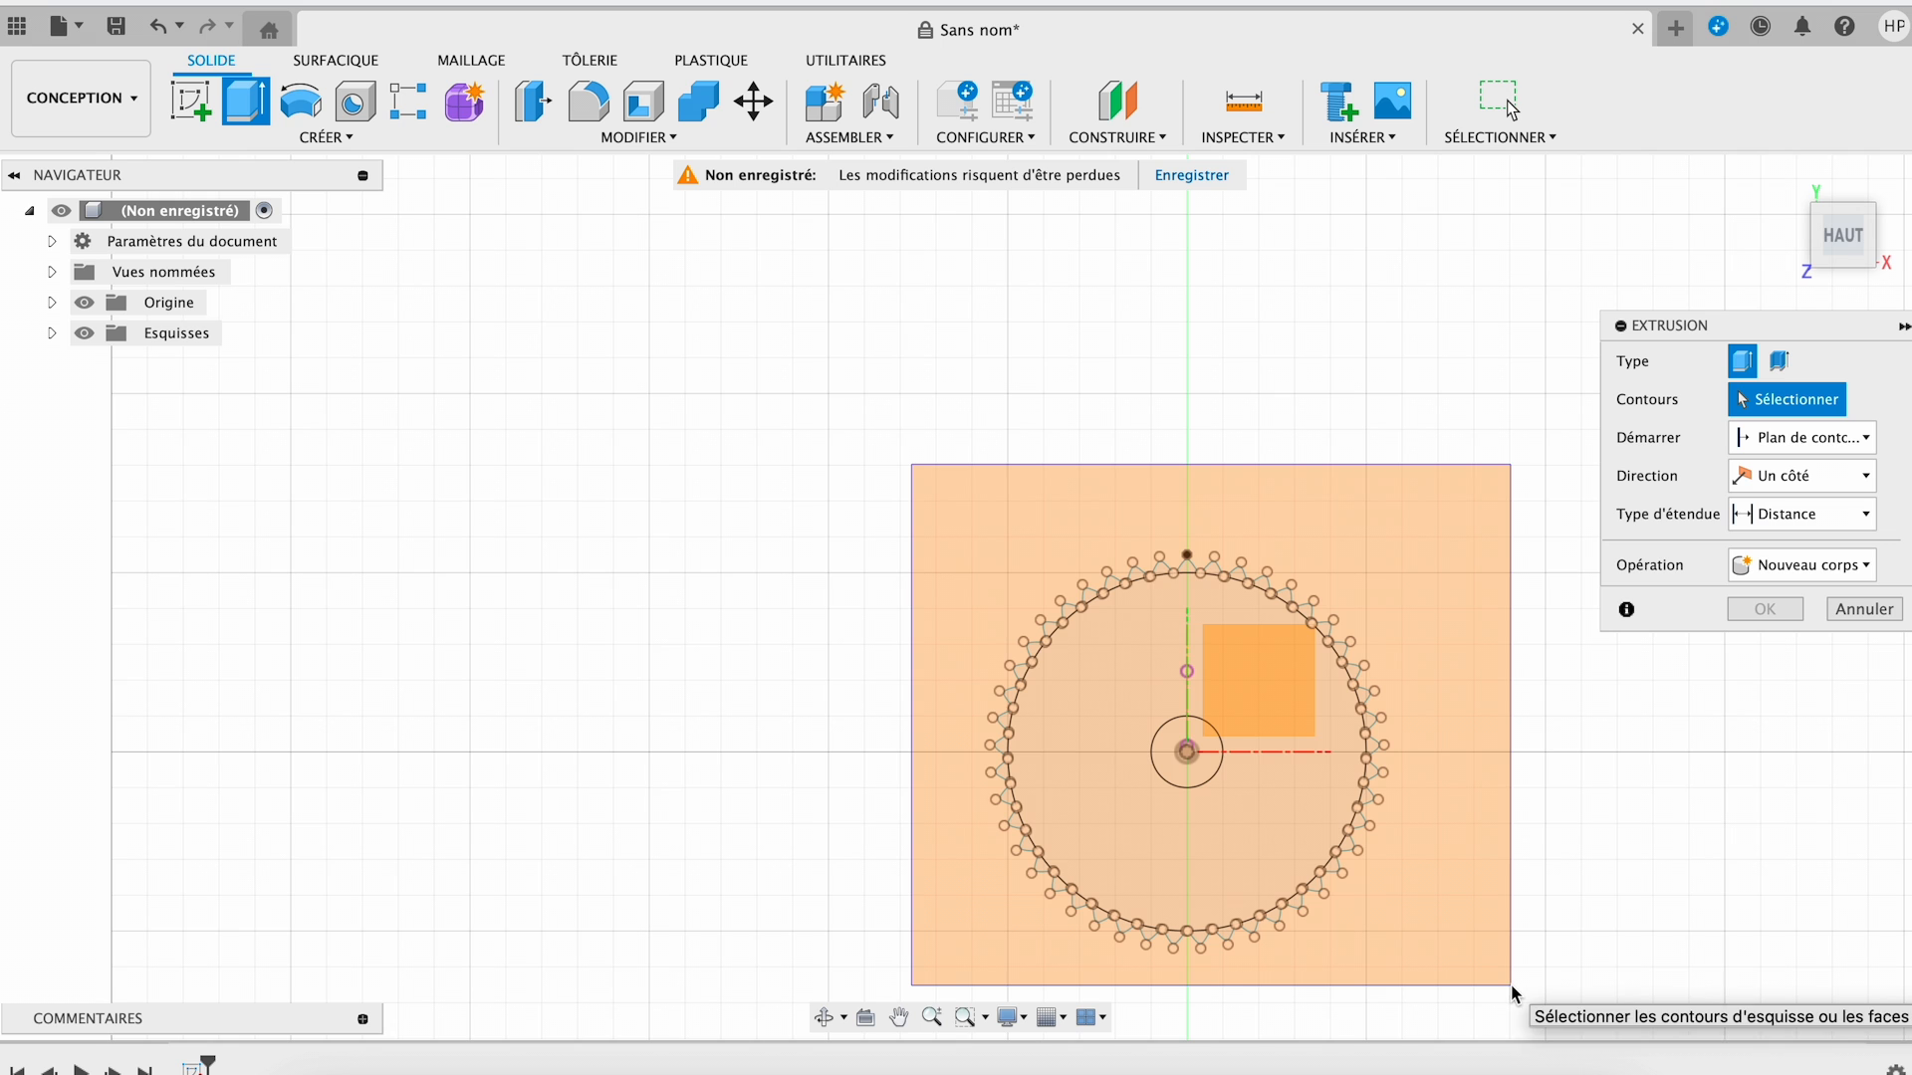
click(1514, 994)
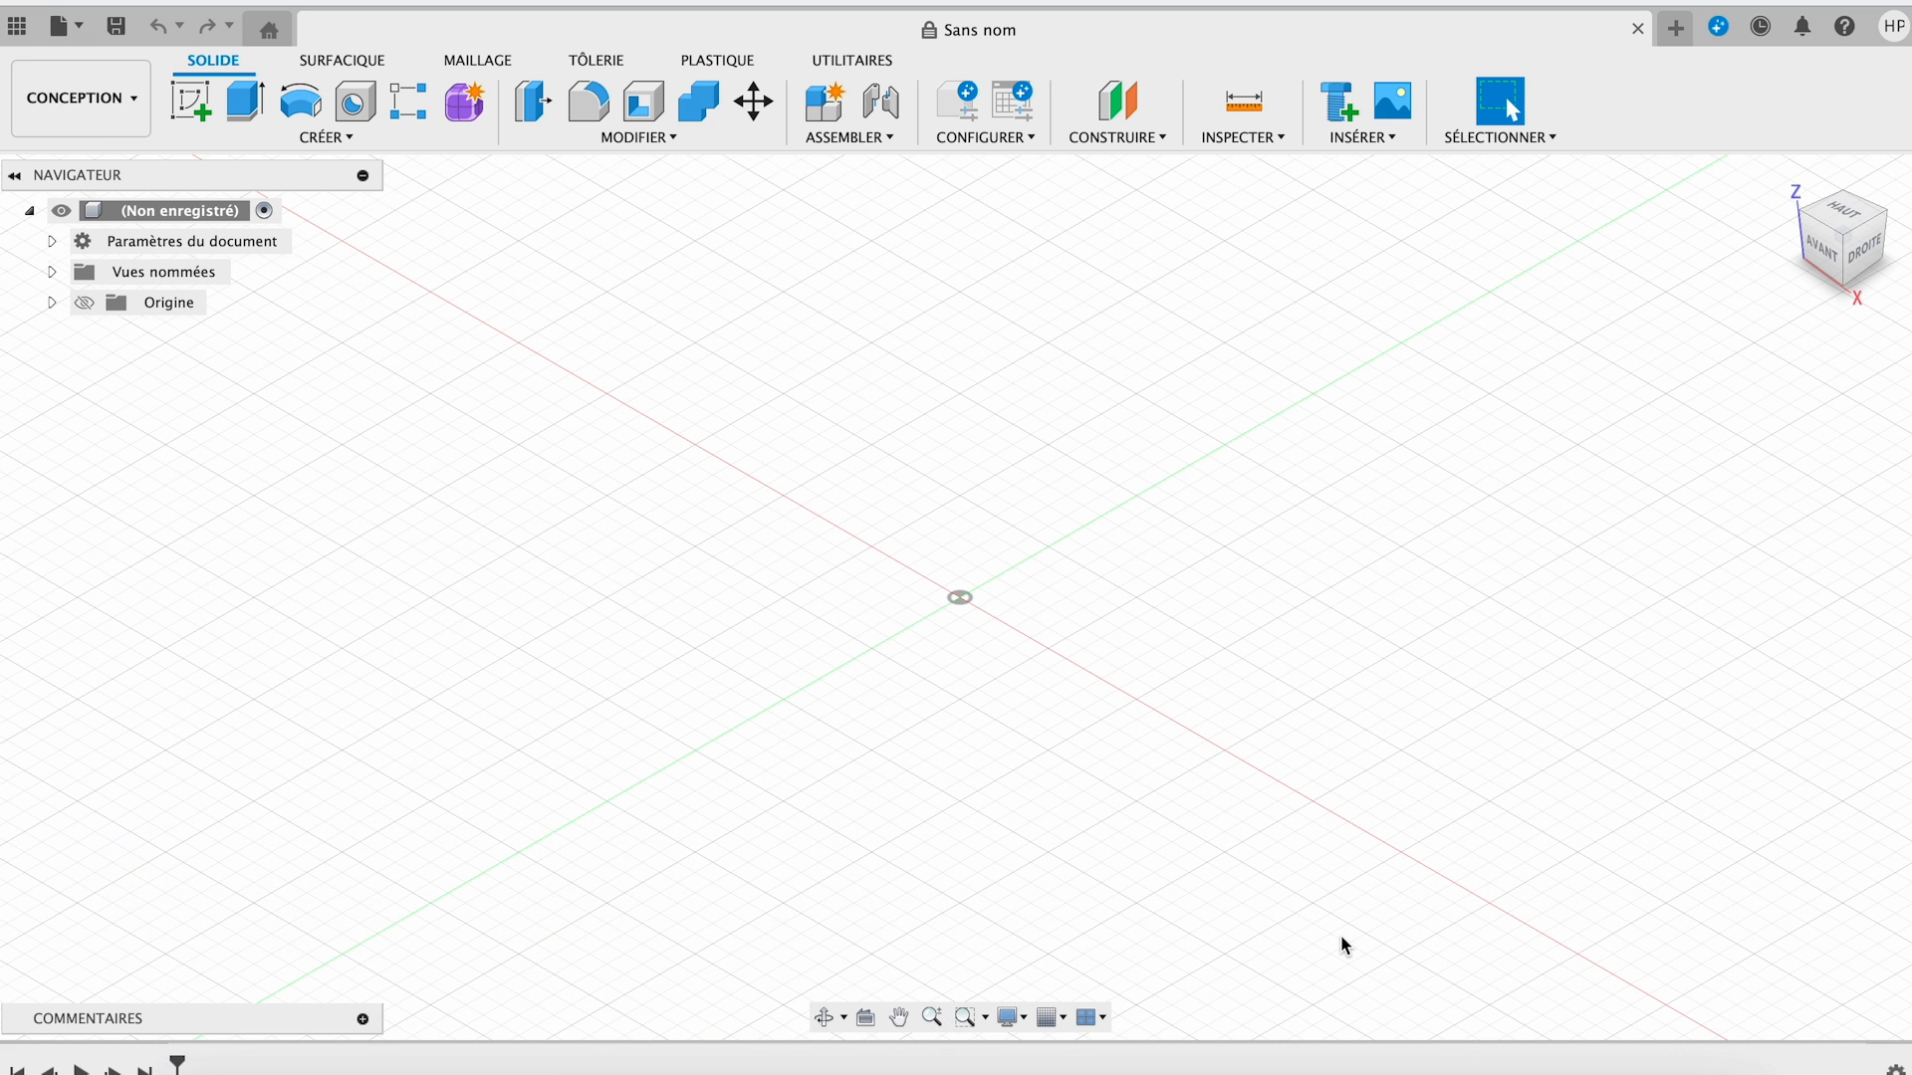
- Sketch a six-sided circumscribed polygon with a 50 mm radius, centred on the origin of the horizontal plane, and finish the sketch
click(191, 101)
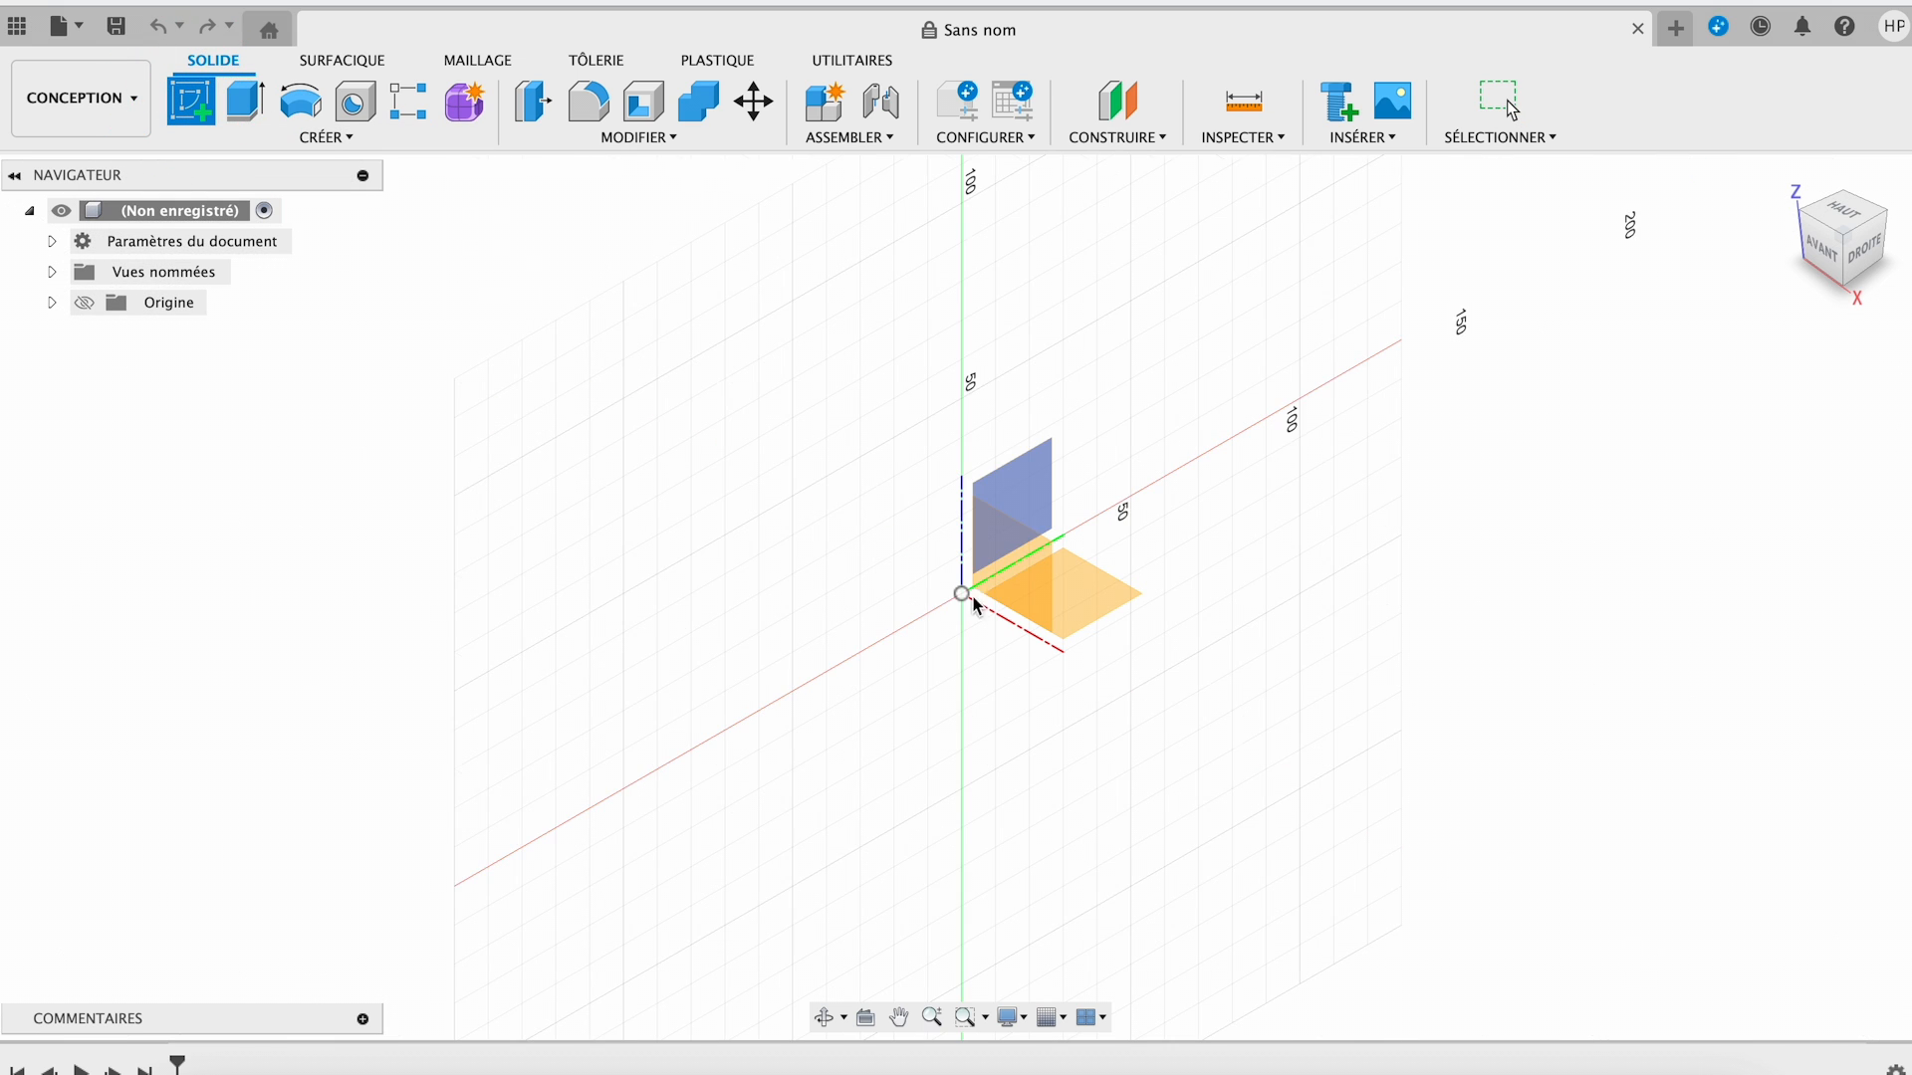
click(1117, 600)
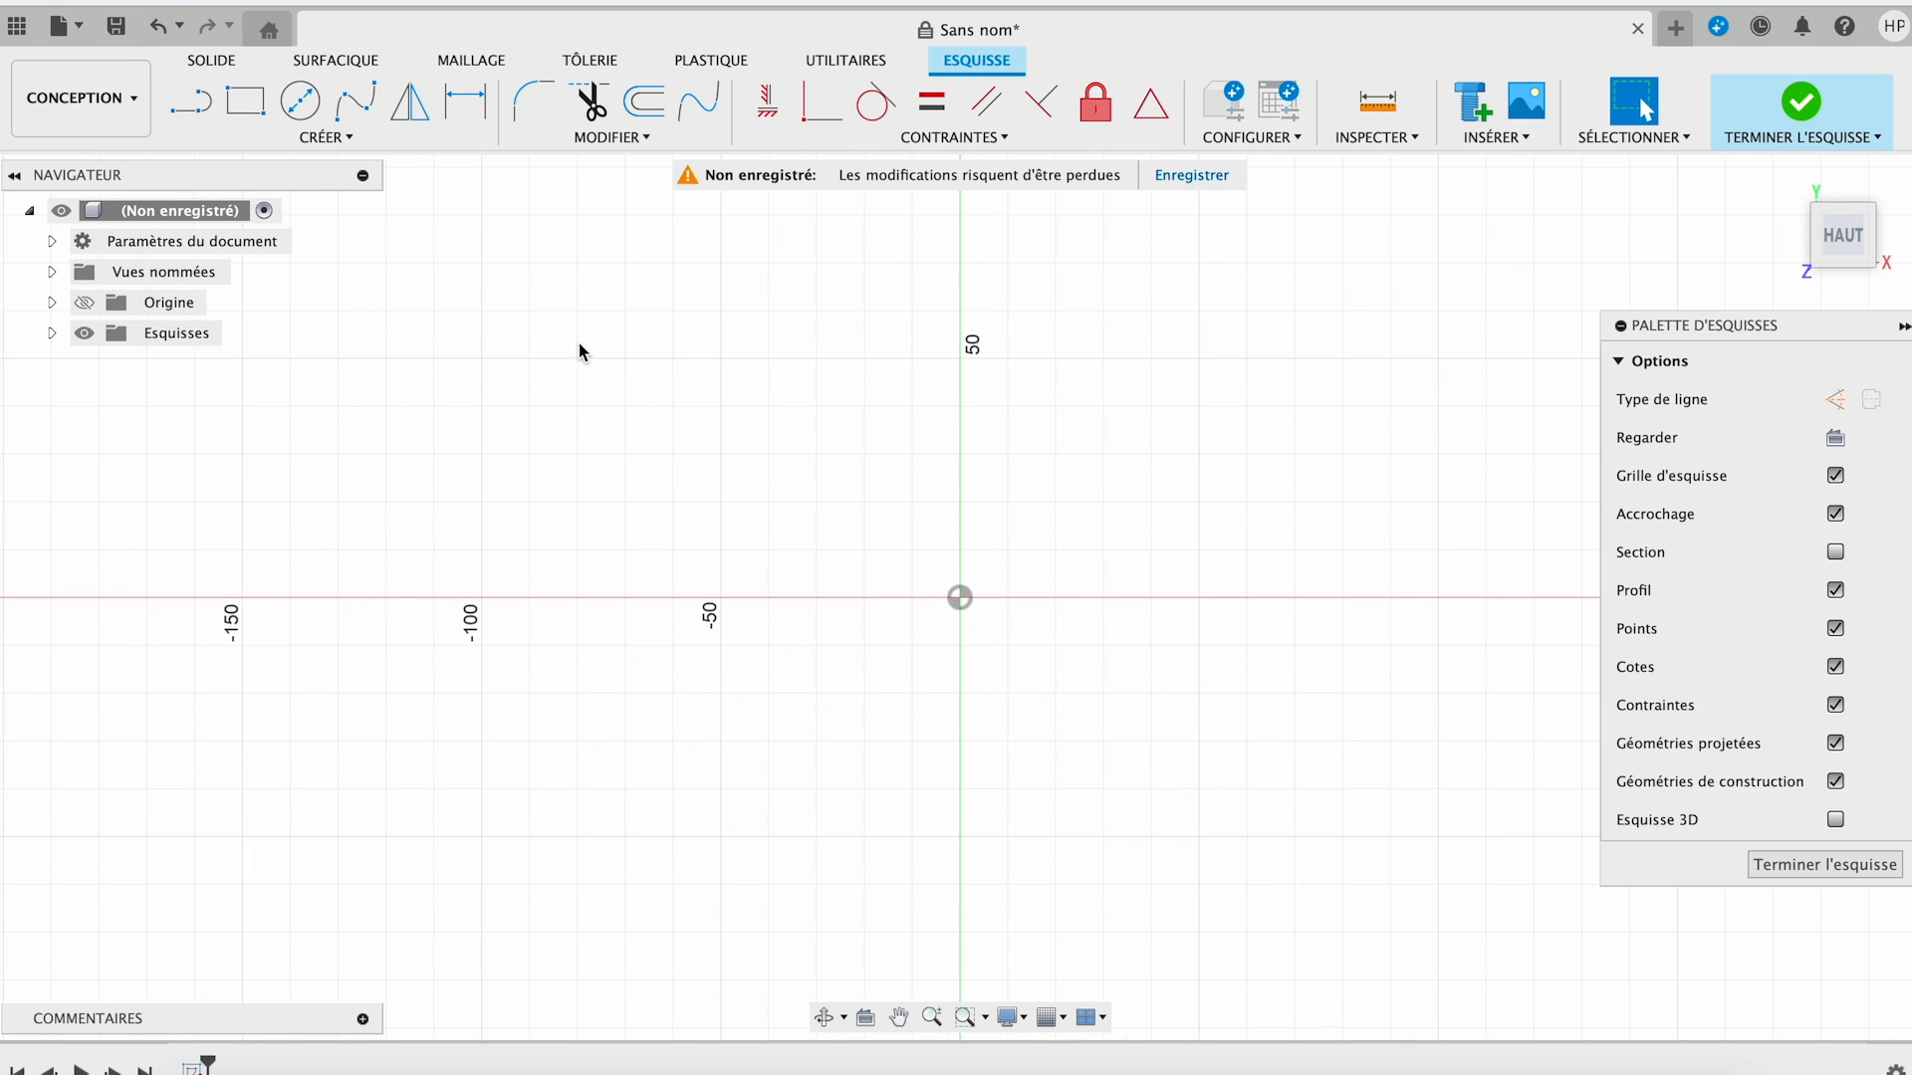
click(326, 136)
mouse_move(244, 269)
click(463, 271)
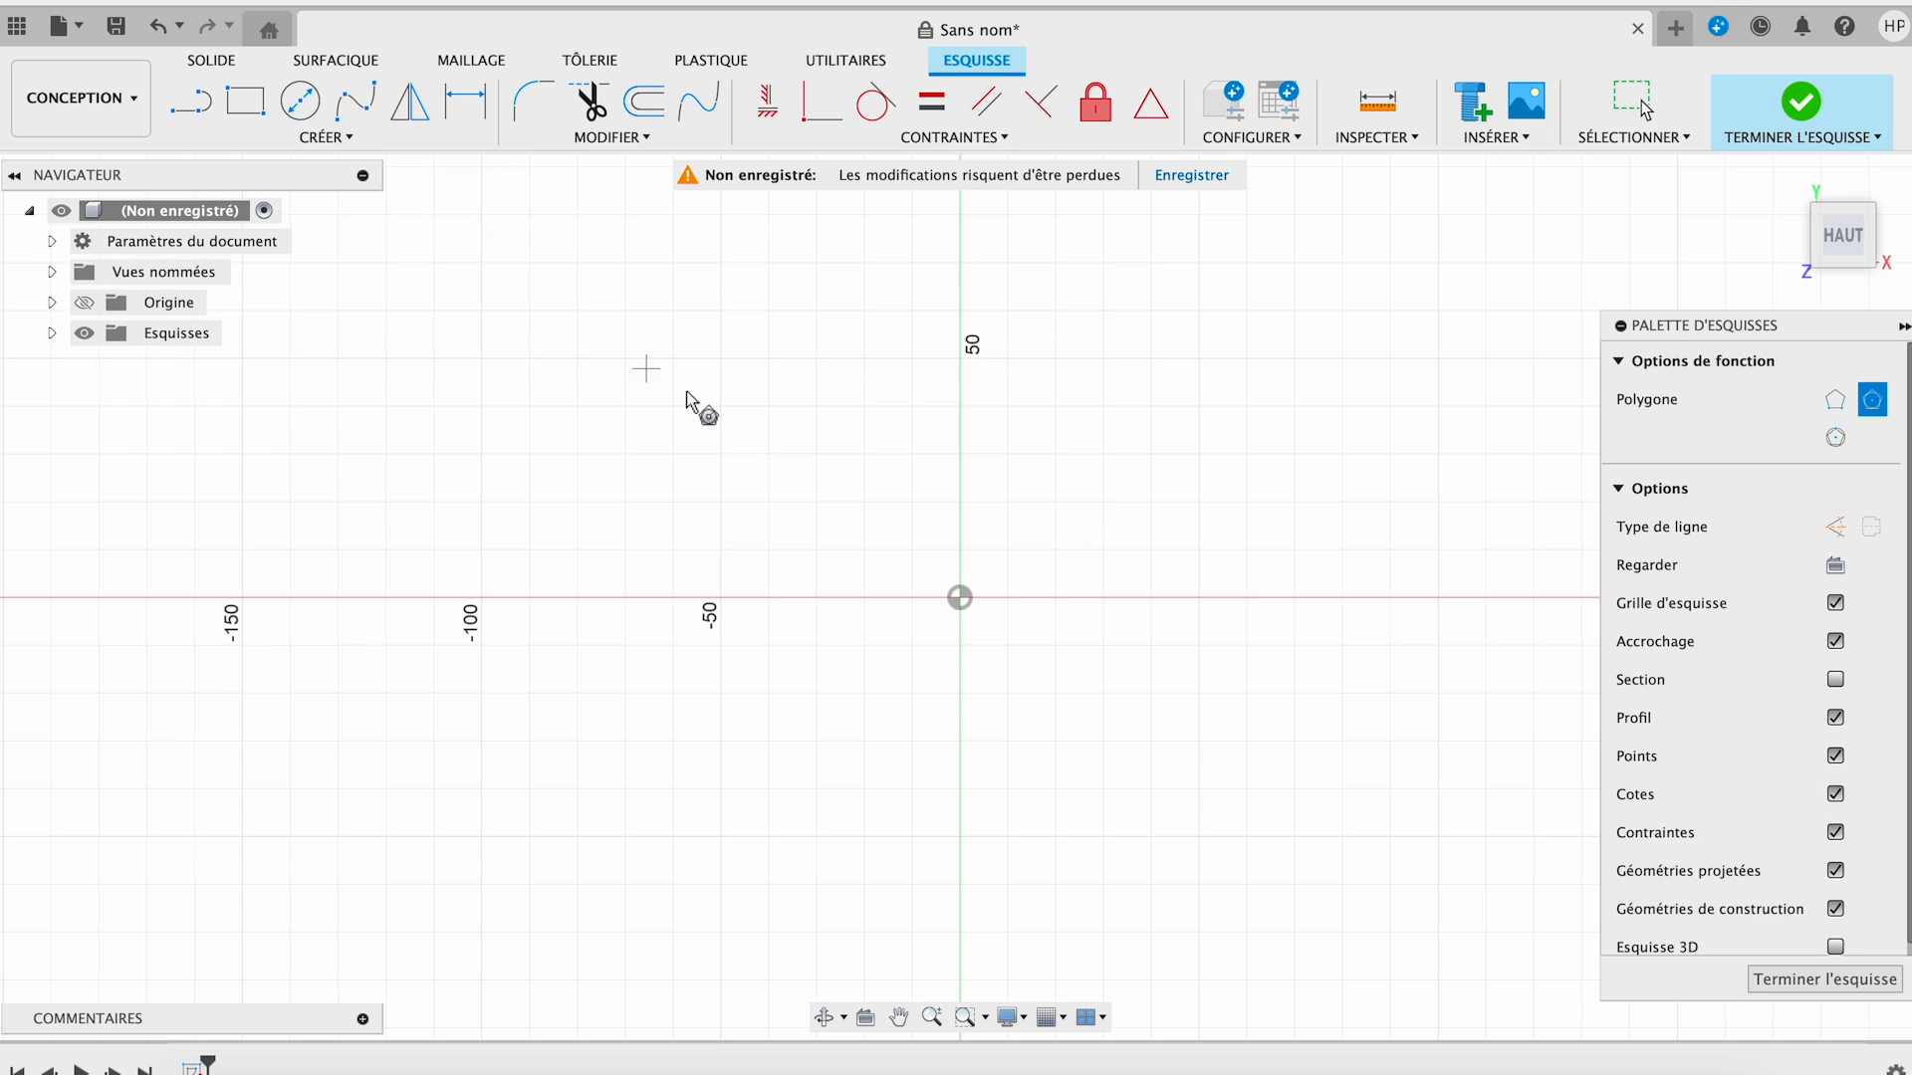
click(959, 597)
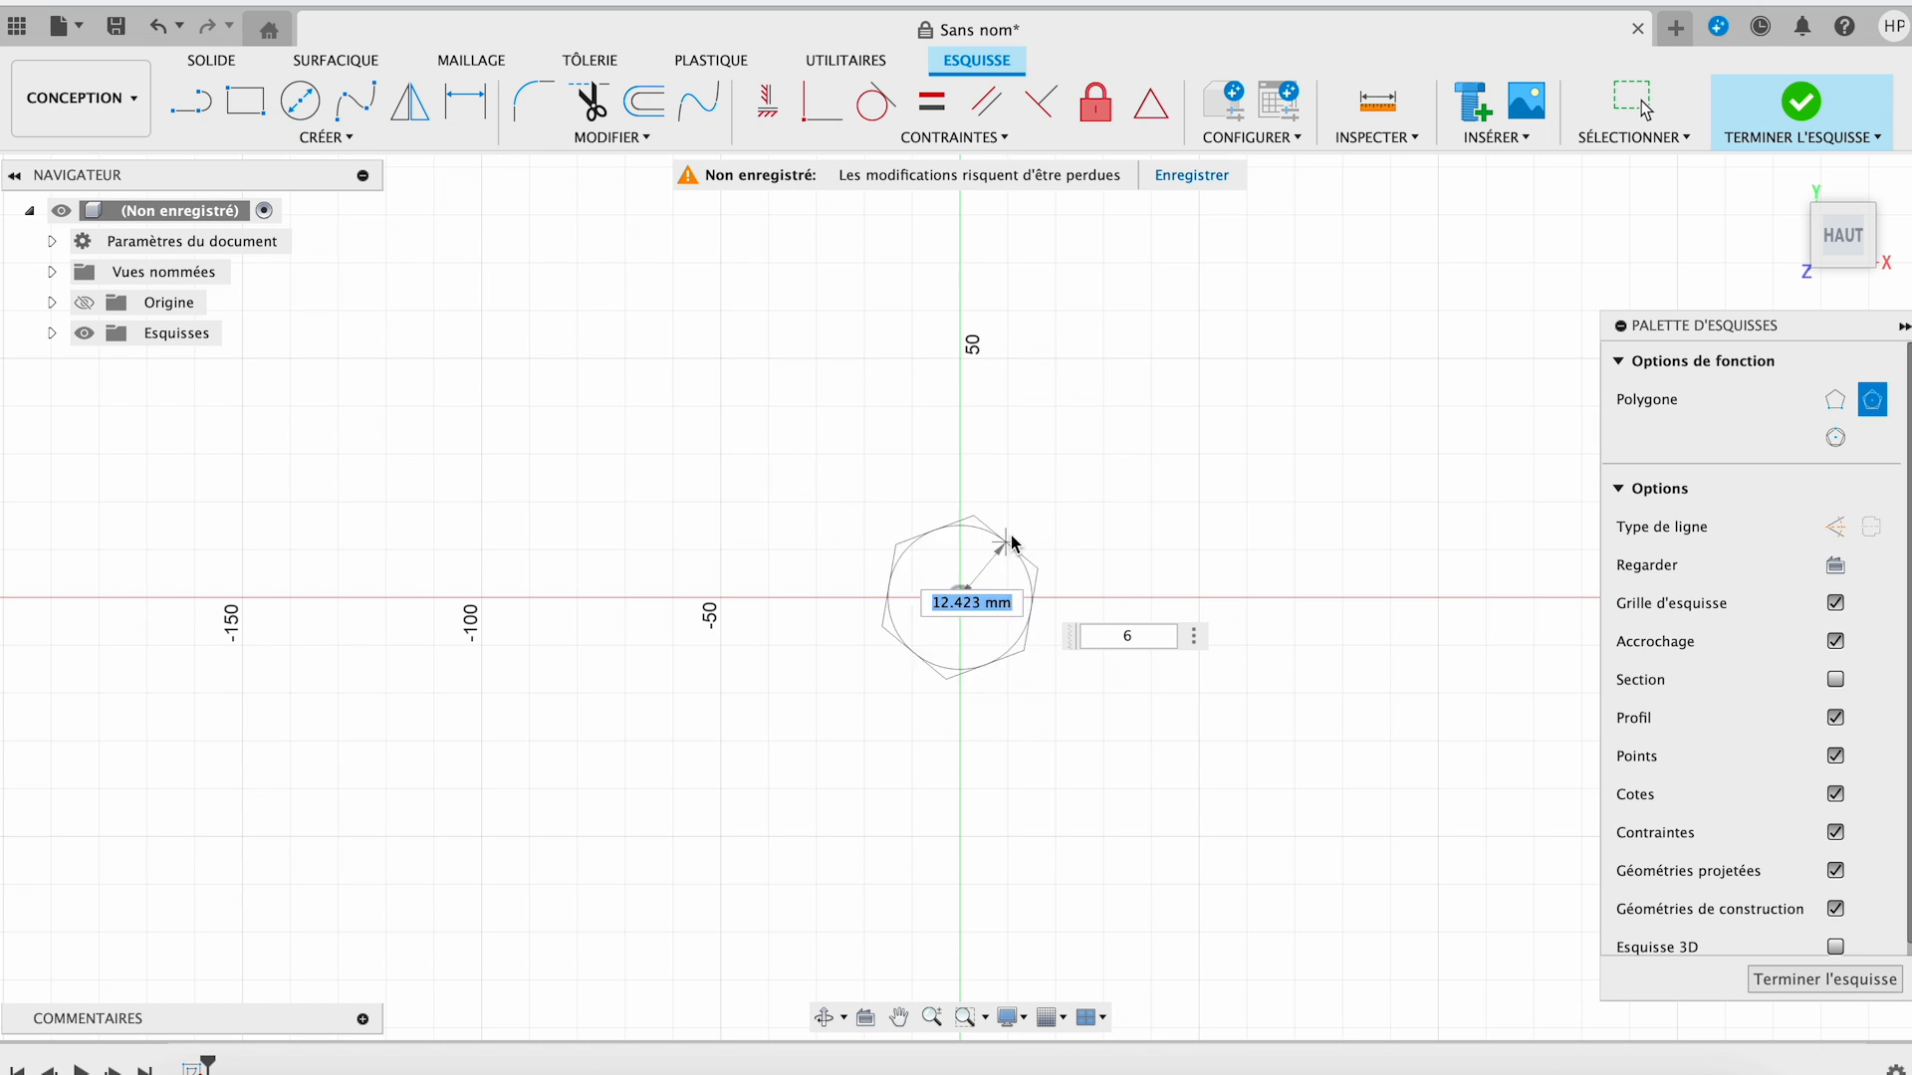
text(50)
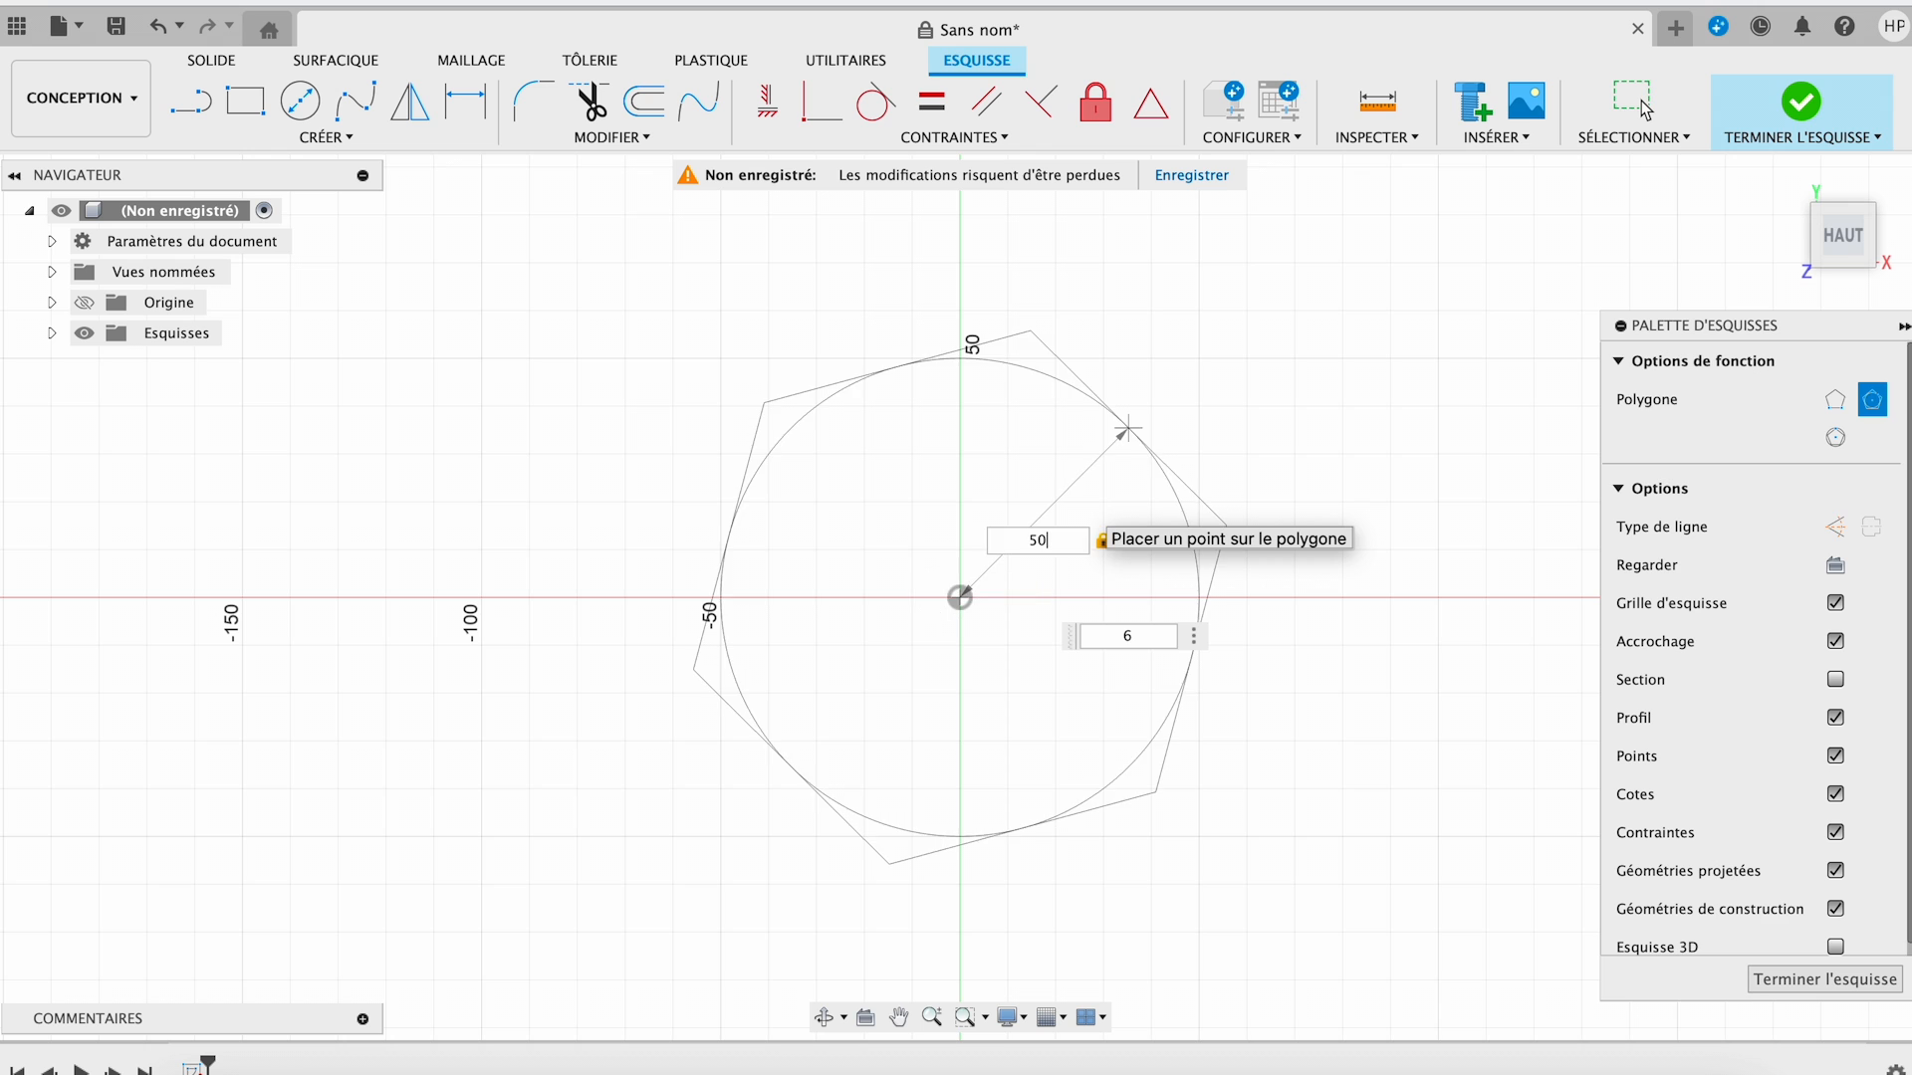
key(Return)
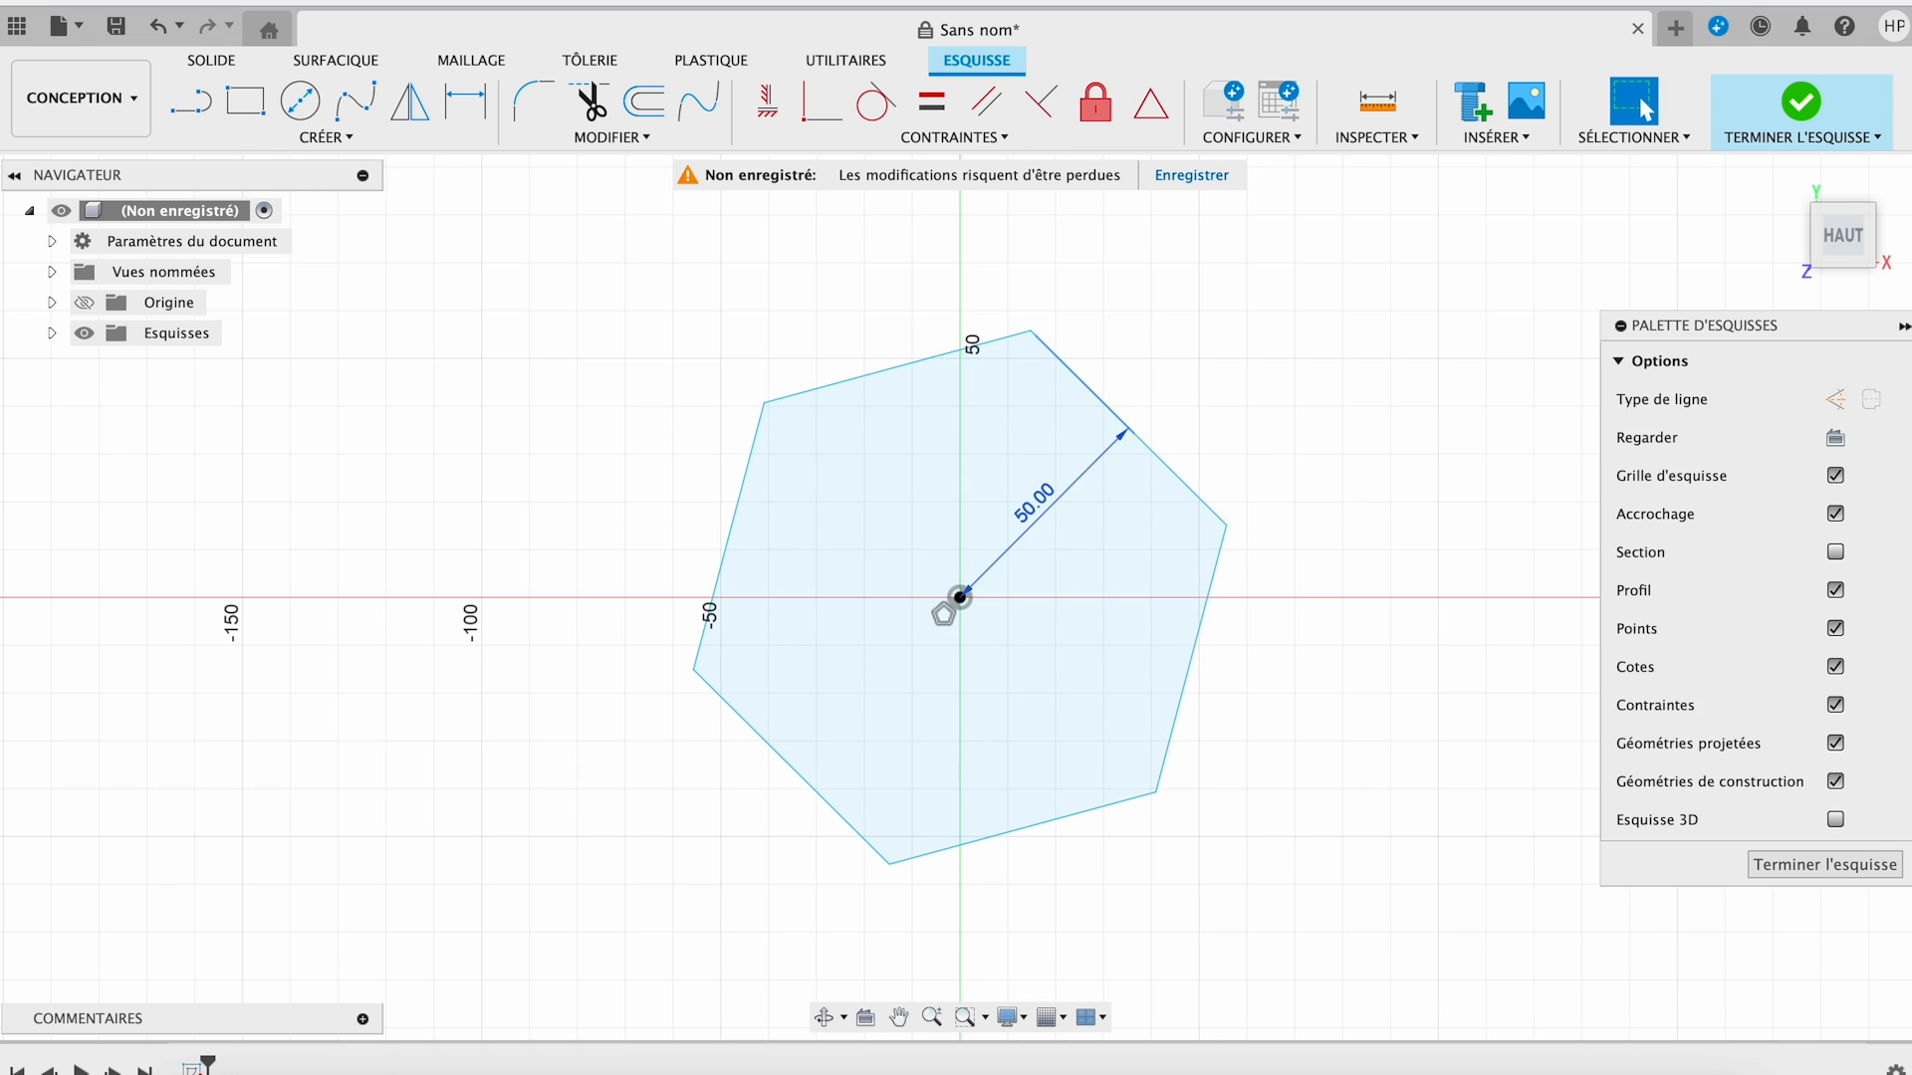
click(1782, 110)
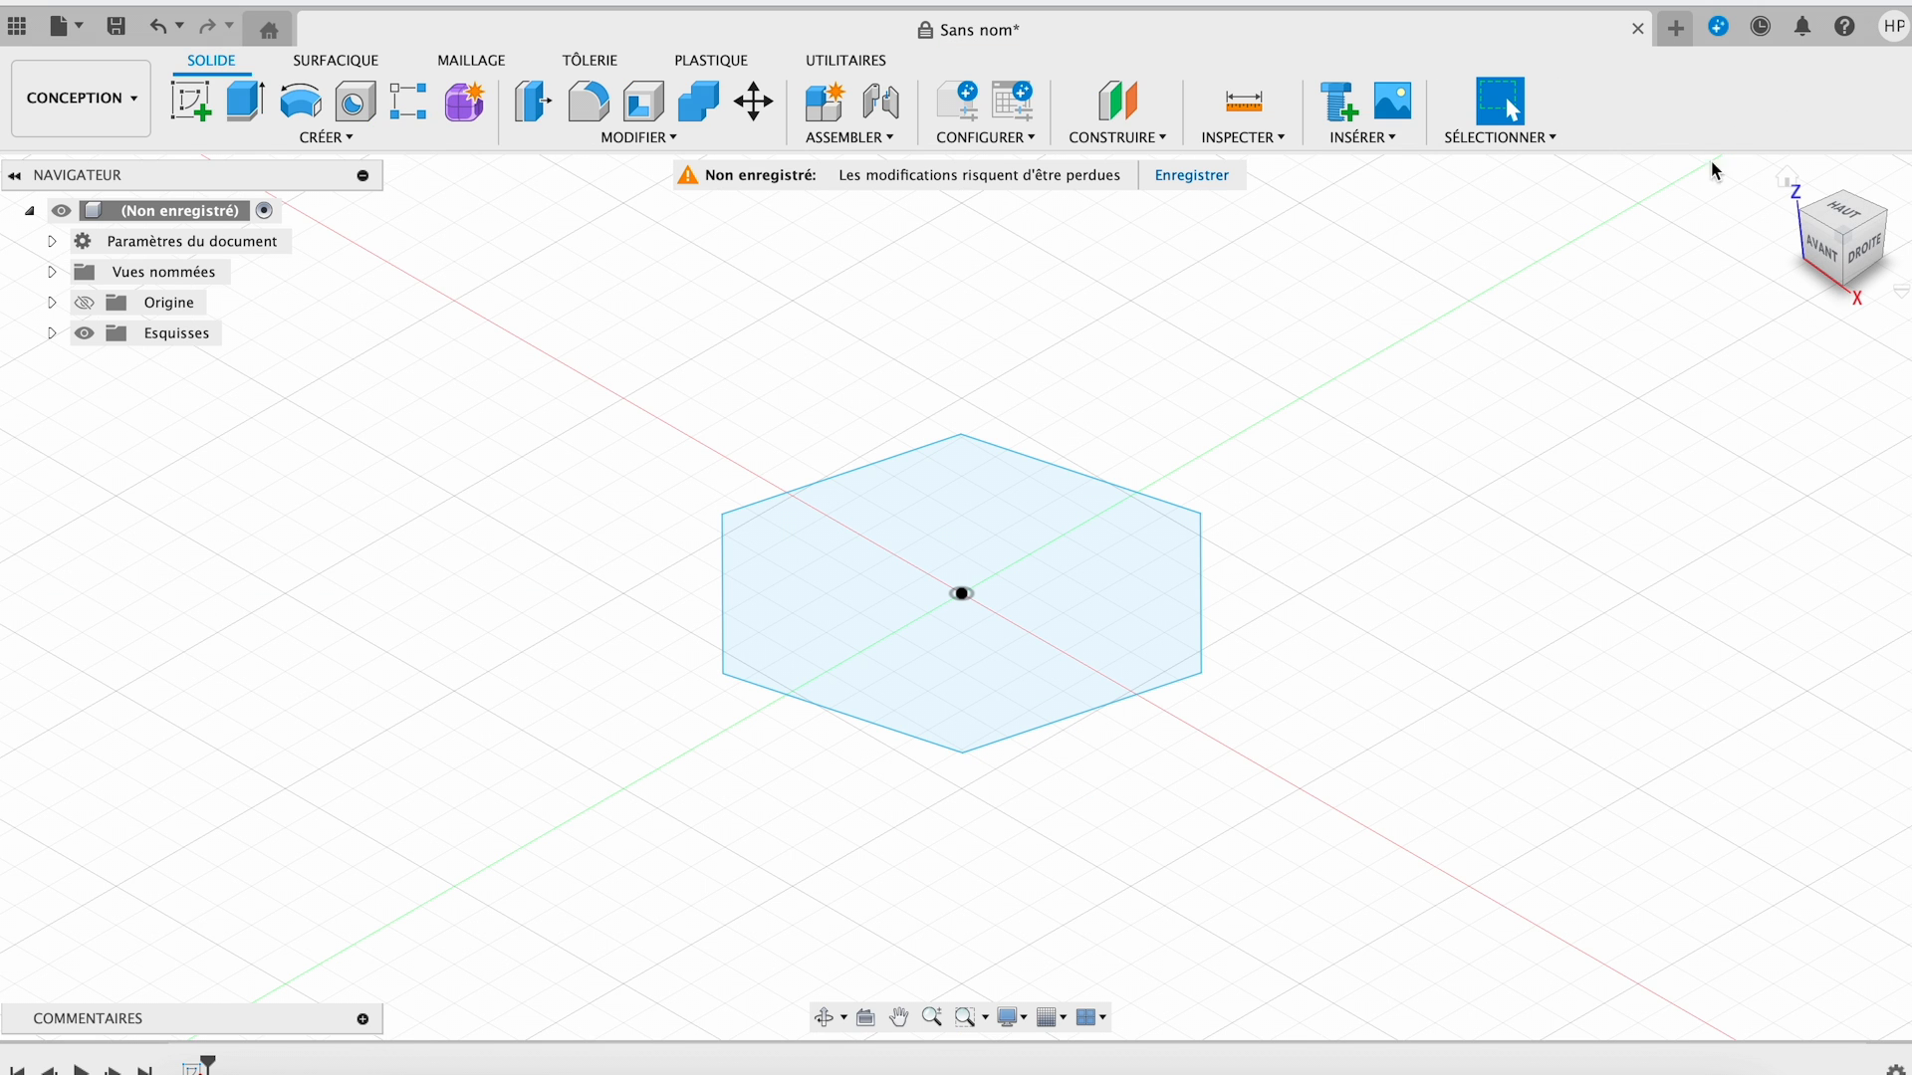
- Extrude the hexagon 30 mm as a new body for the bolt head
click(242, 102)
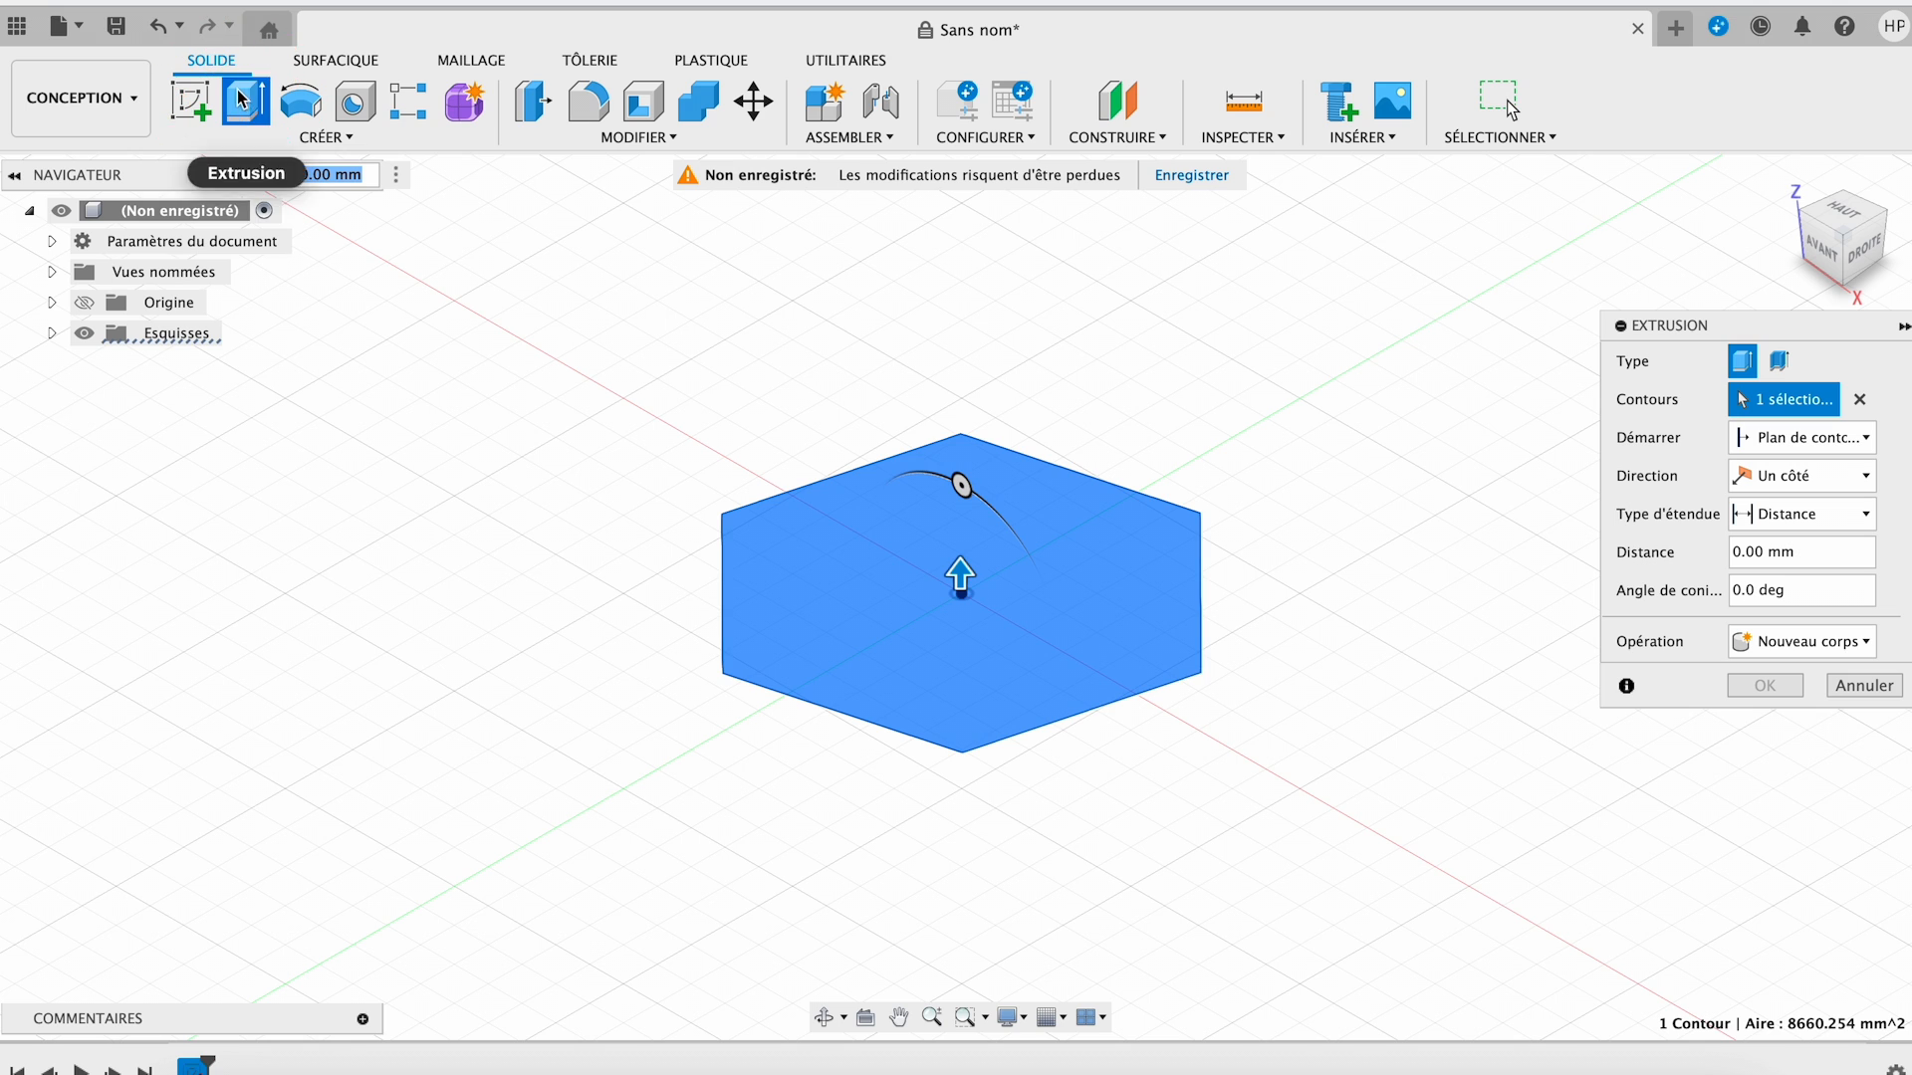
click(814, 550)
click(897, 550)
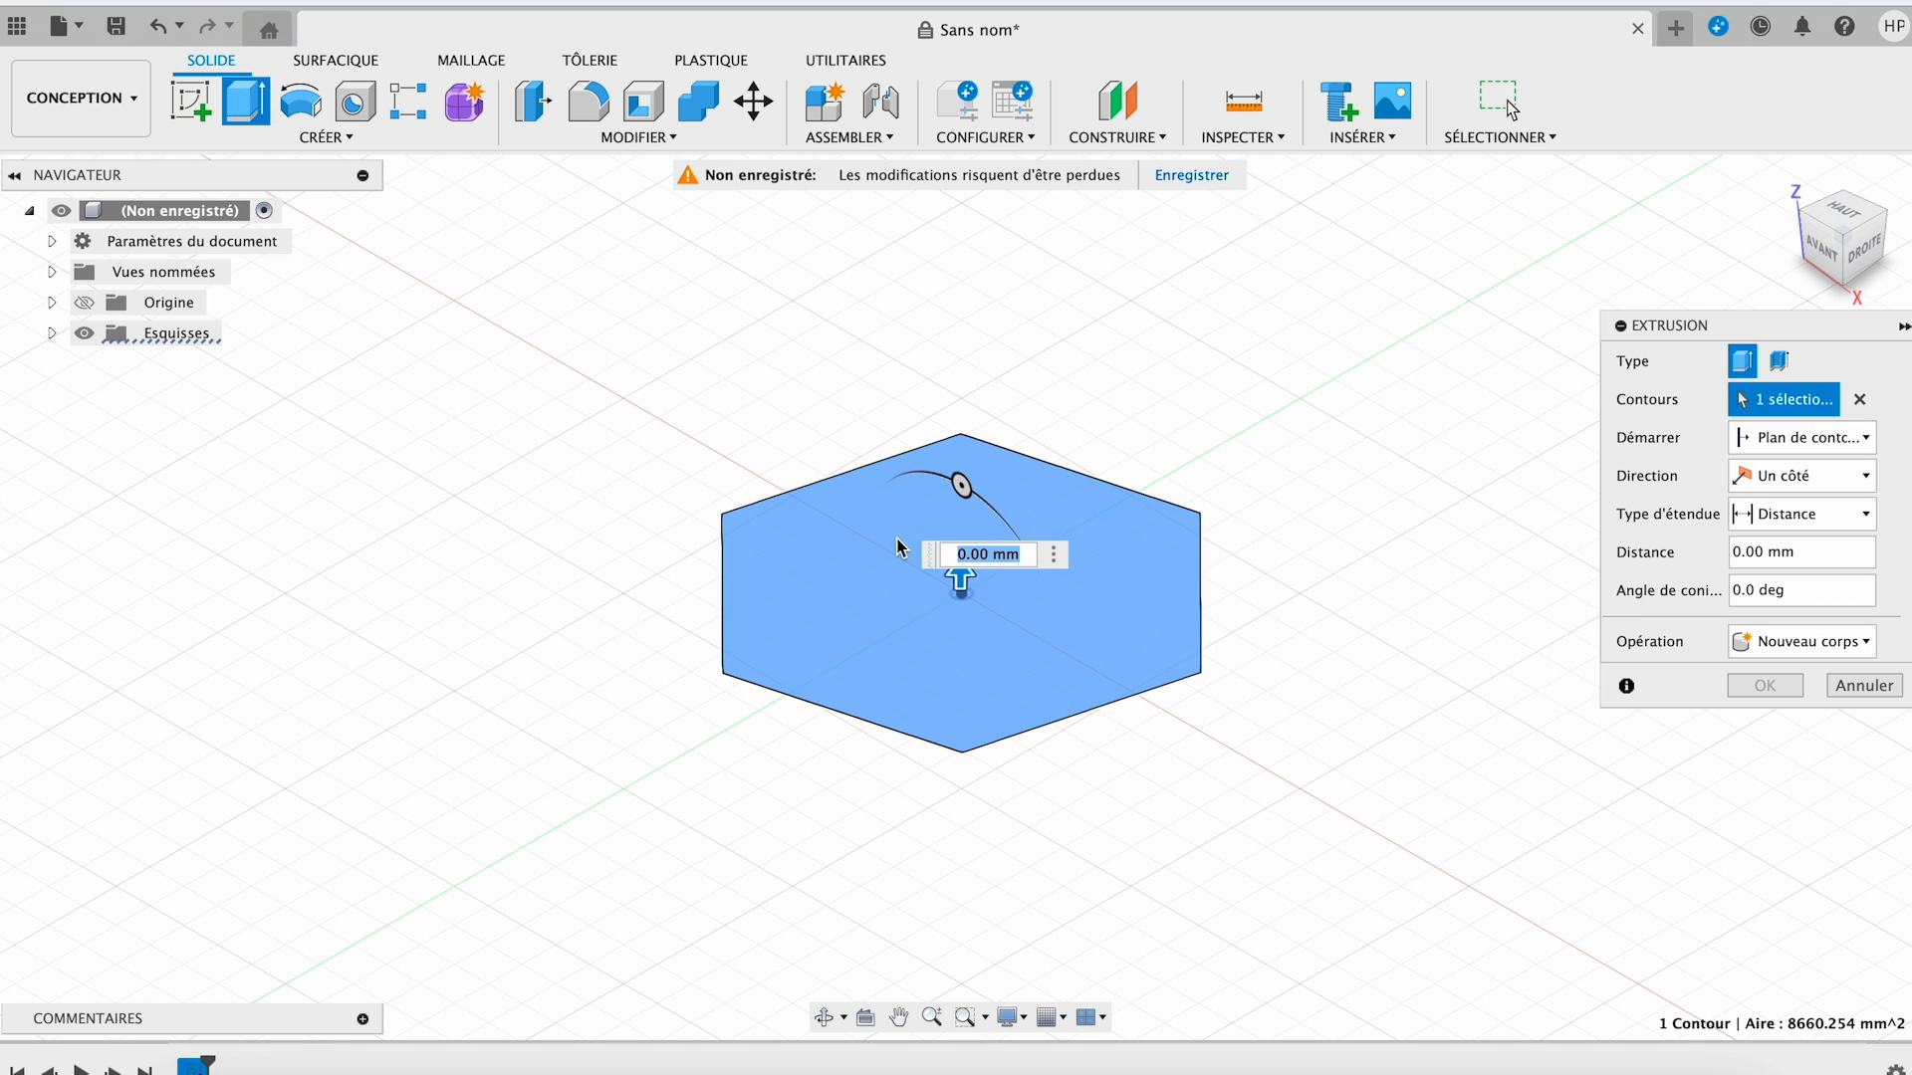
text(30)
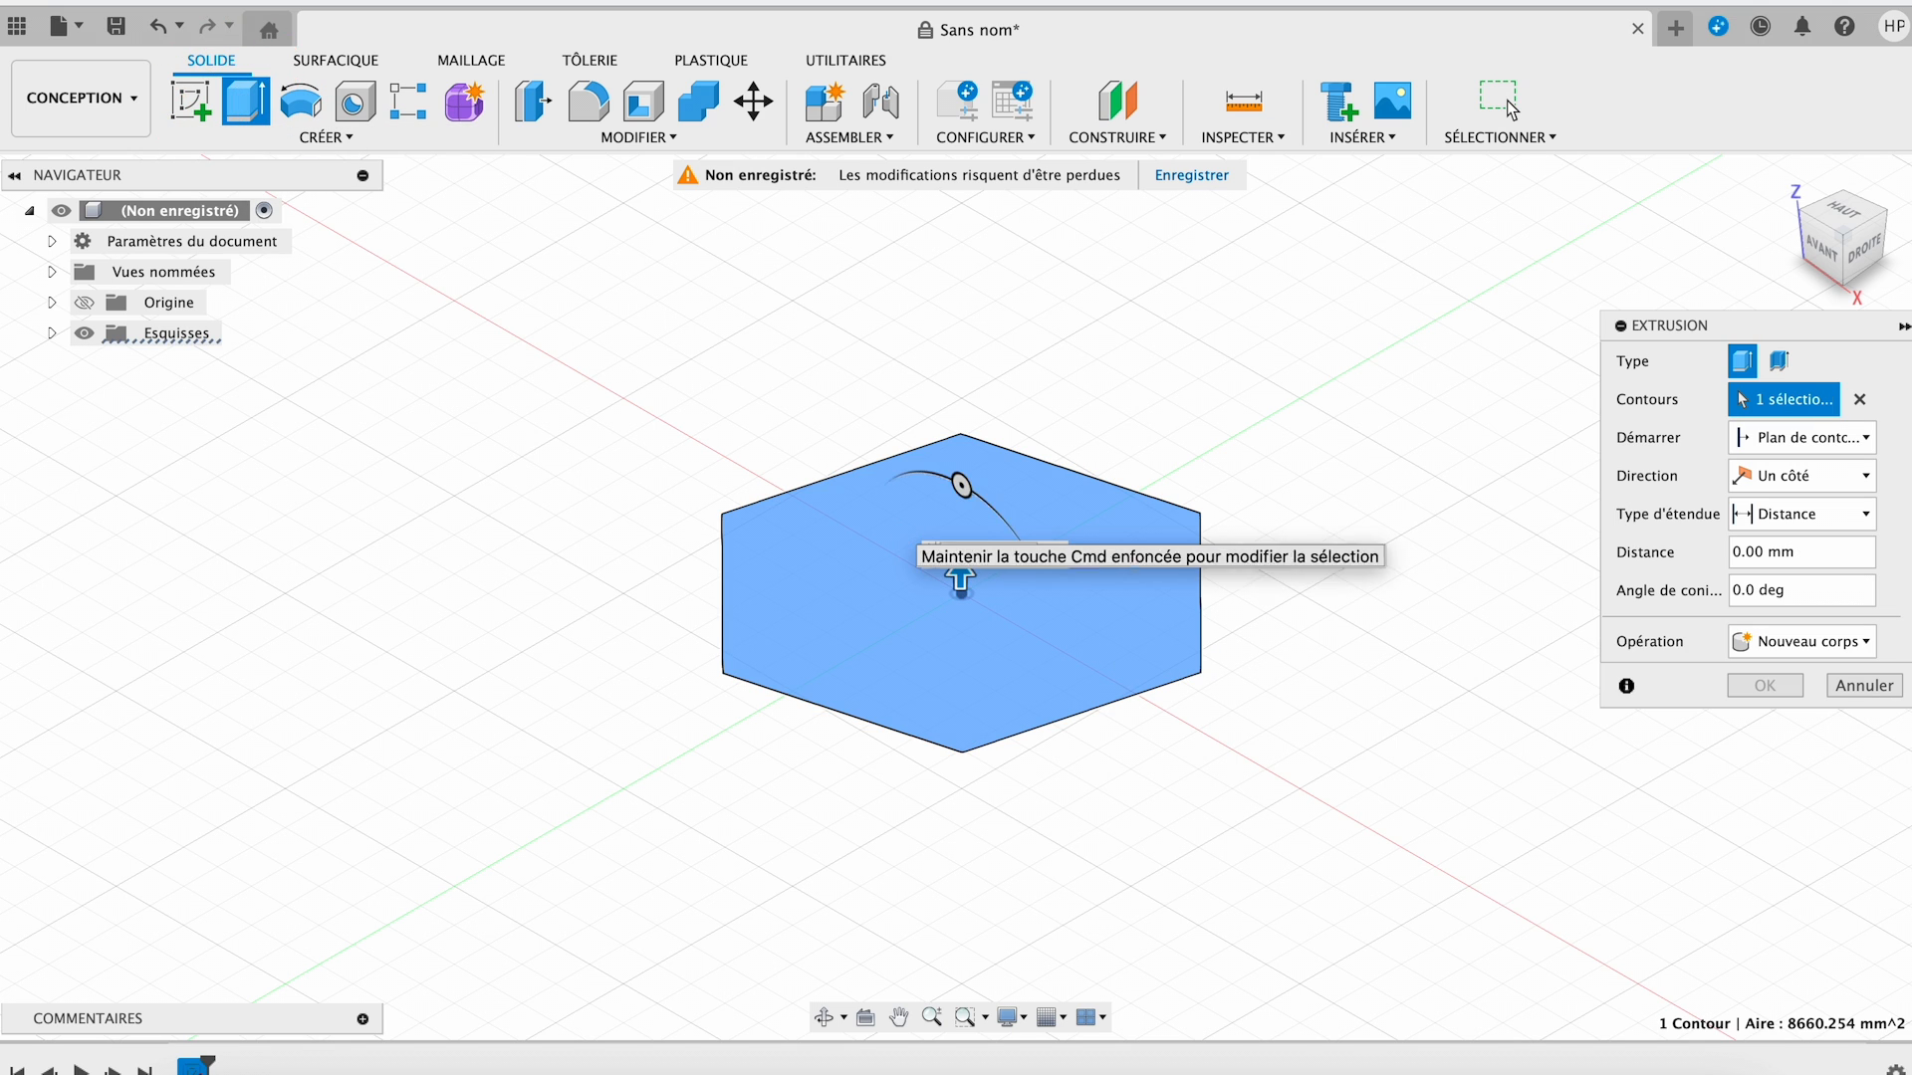
key(Return)
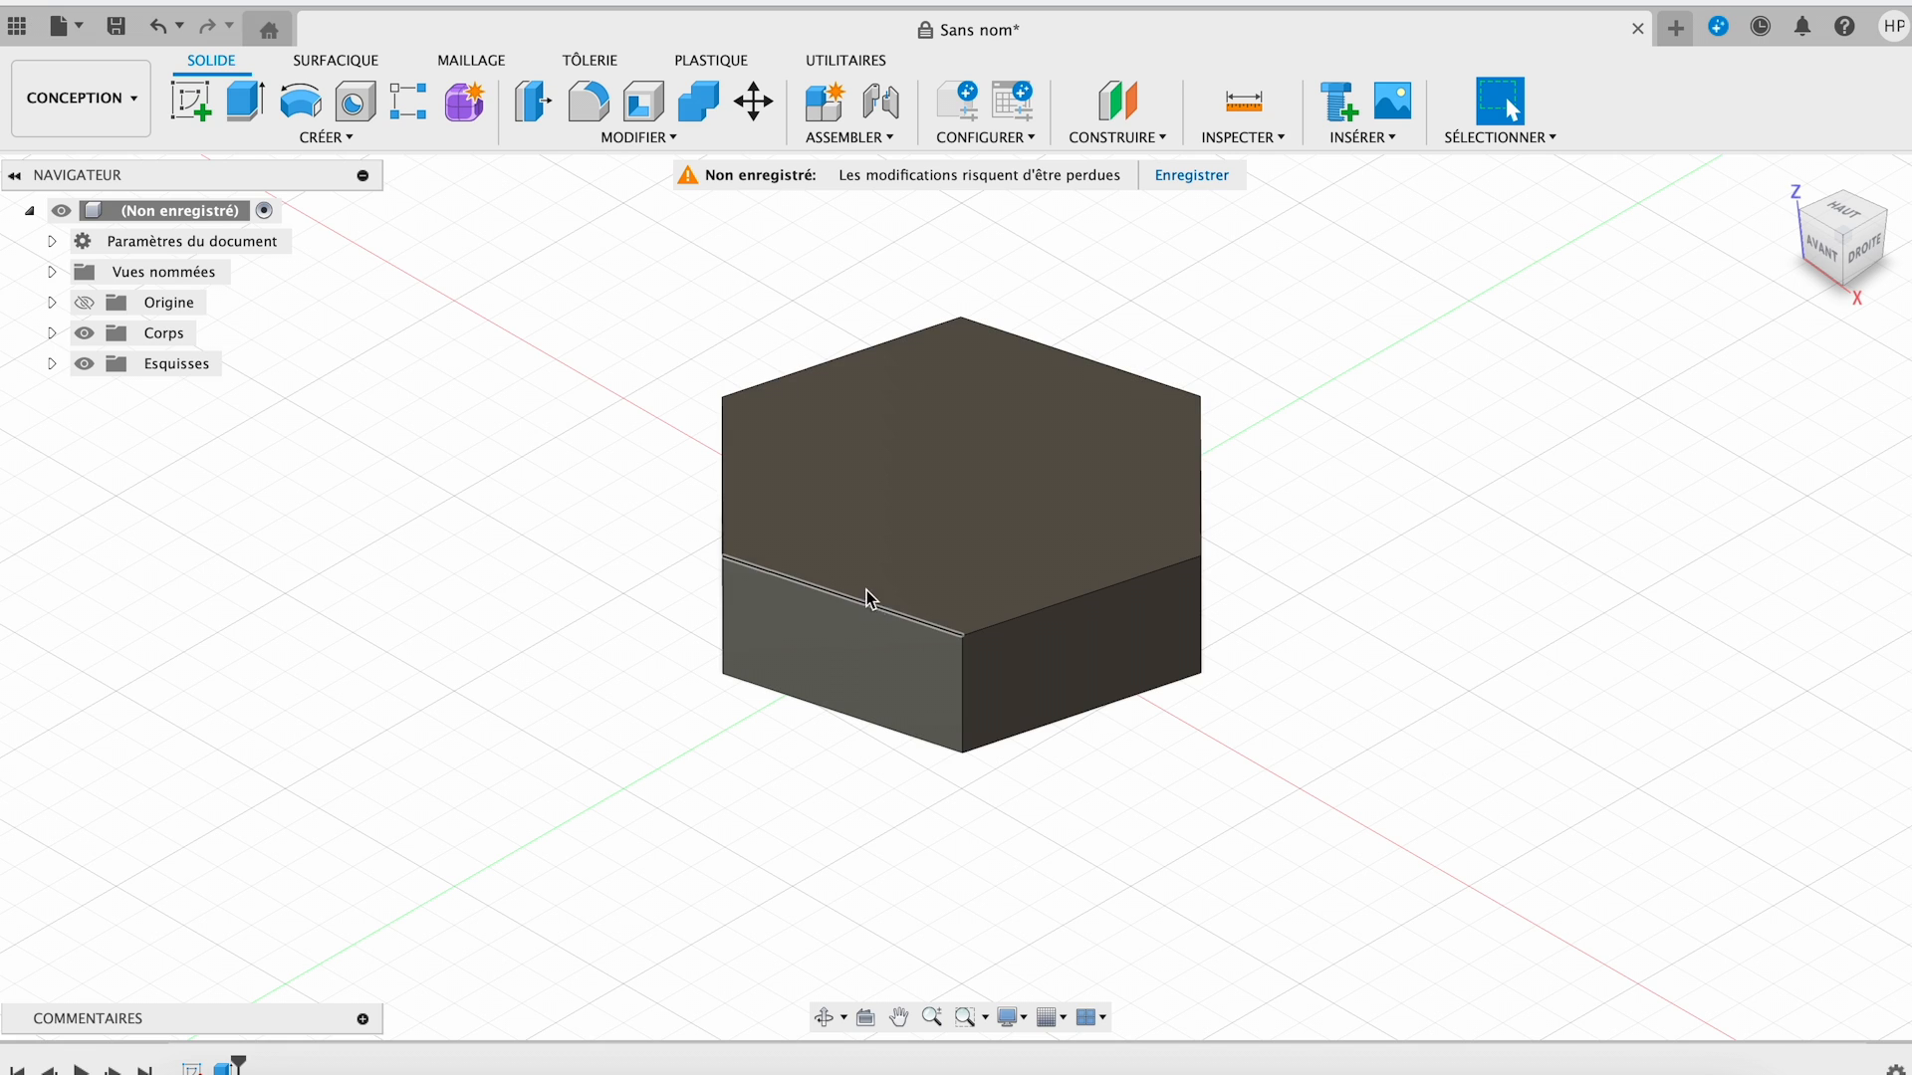
- Sketch a 60 mm diameter circle at the centre of the bolt head's upper face and finish the sketch
click(190, 101)
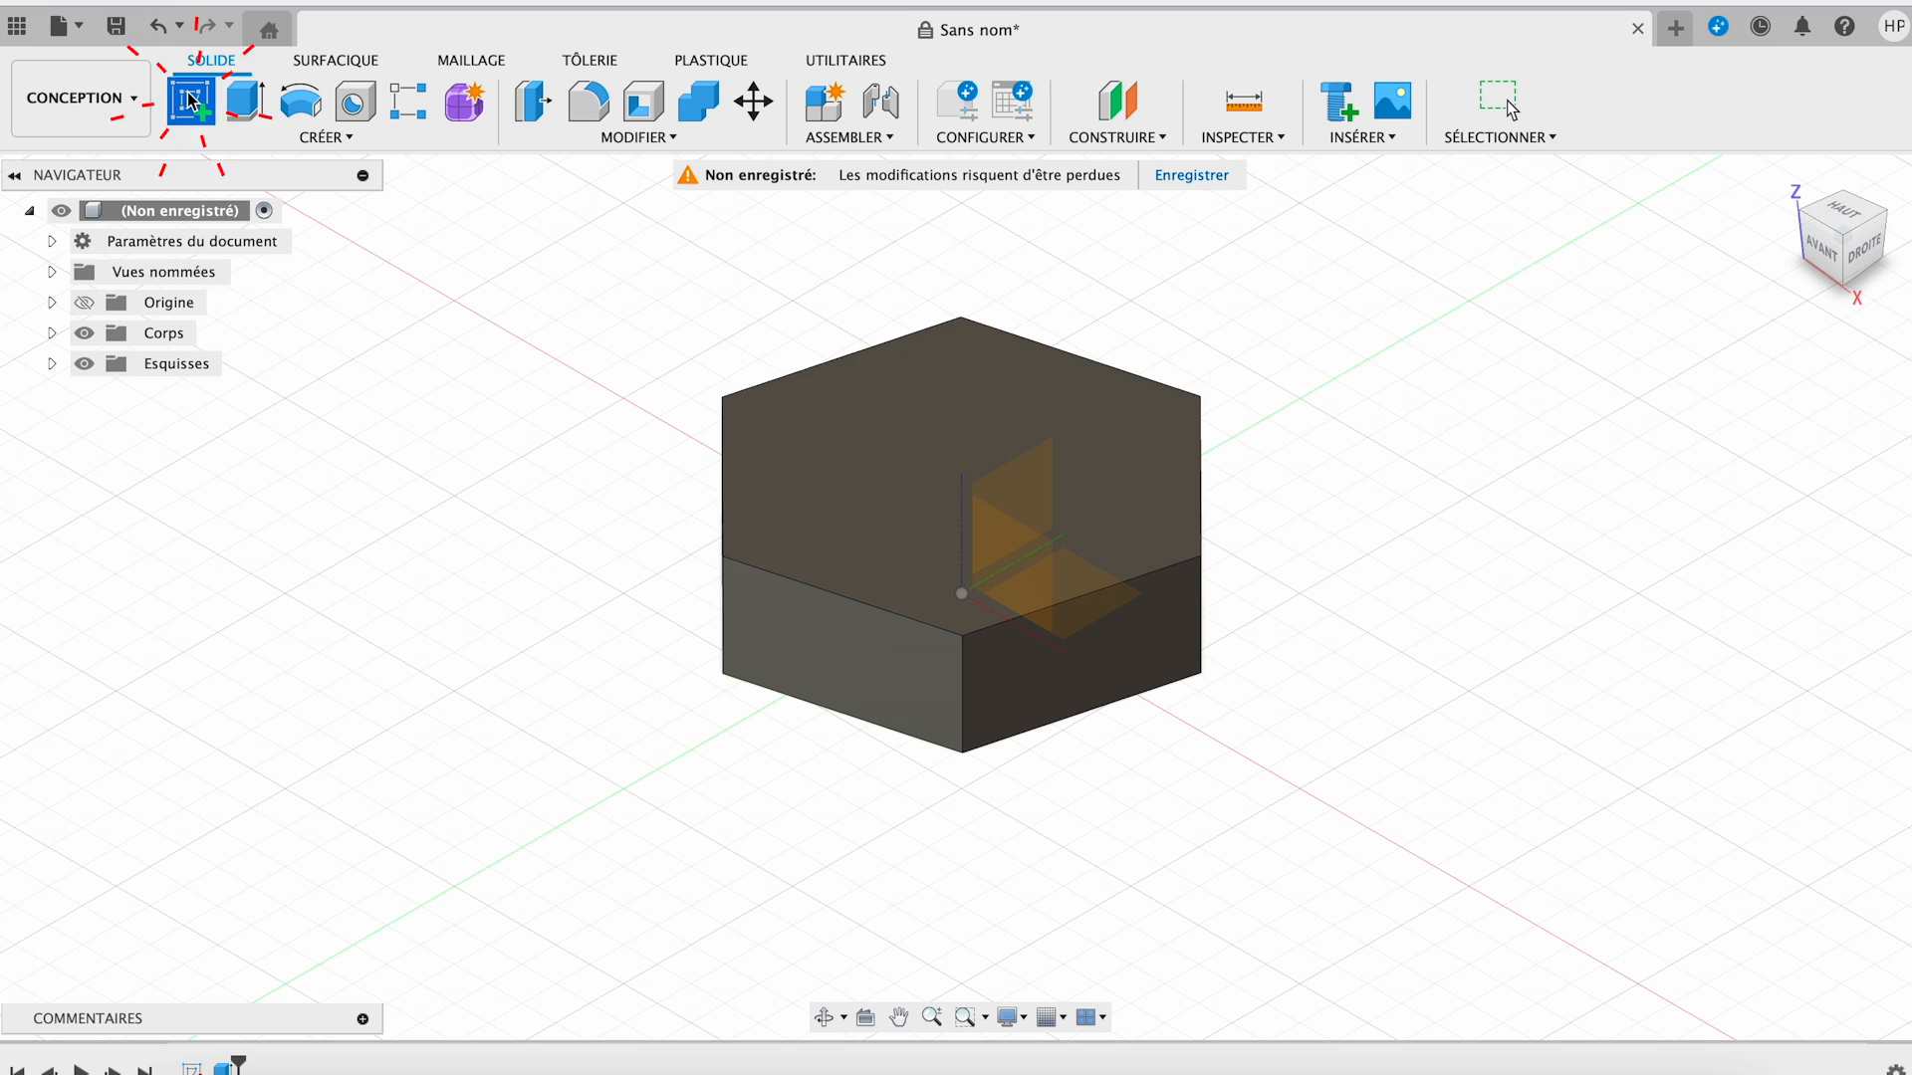
click(738, 418)
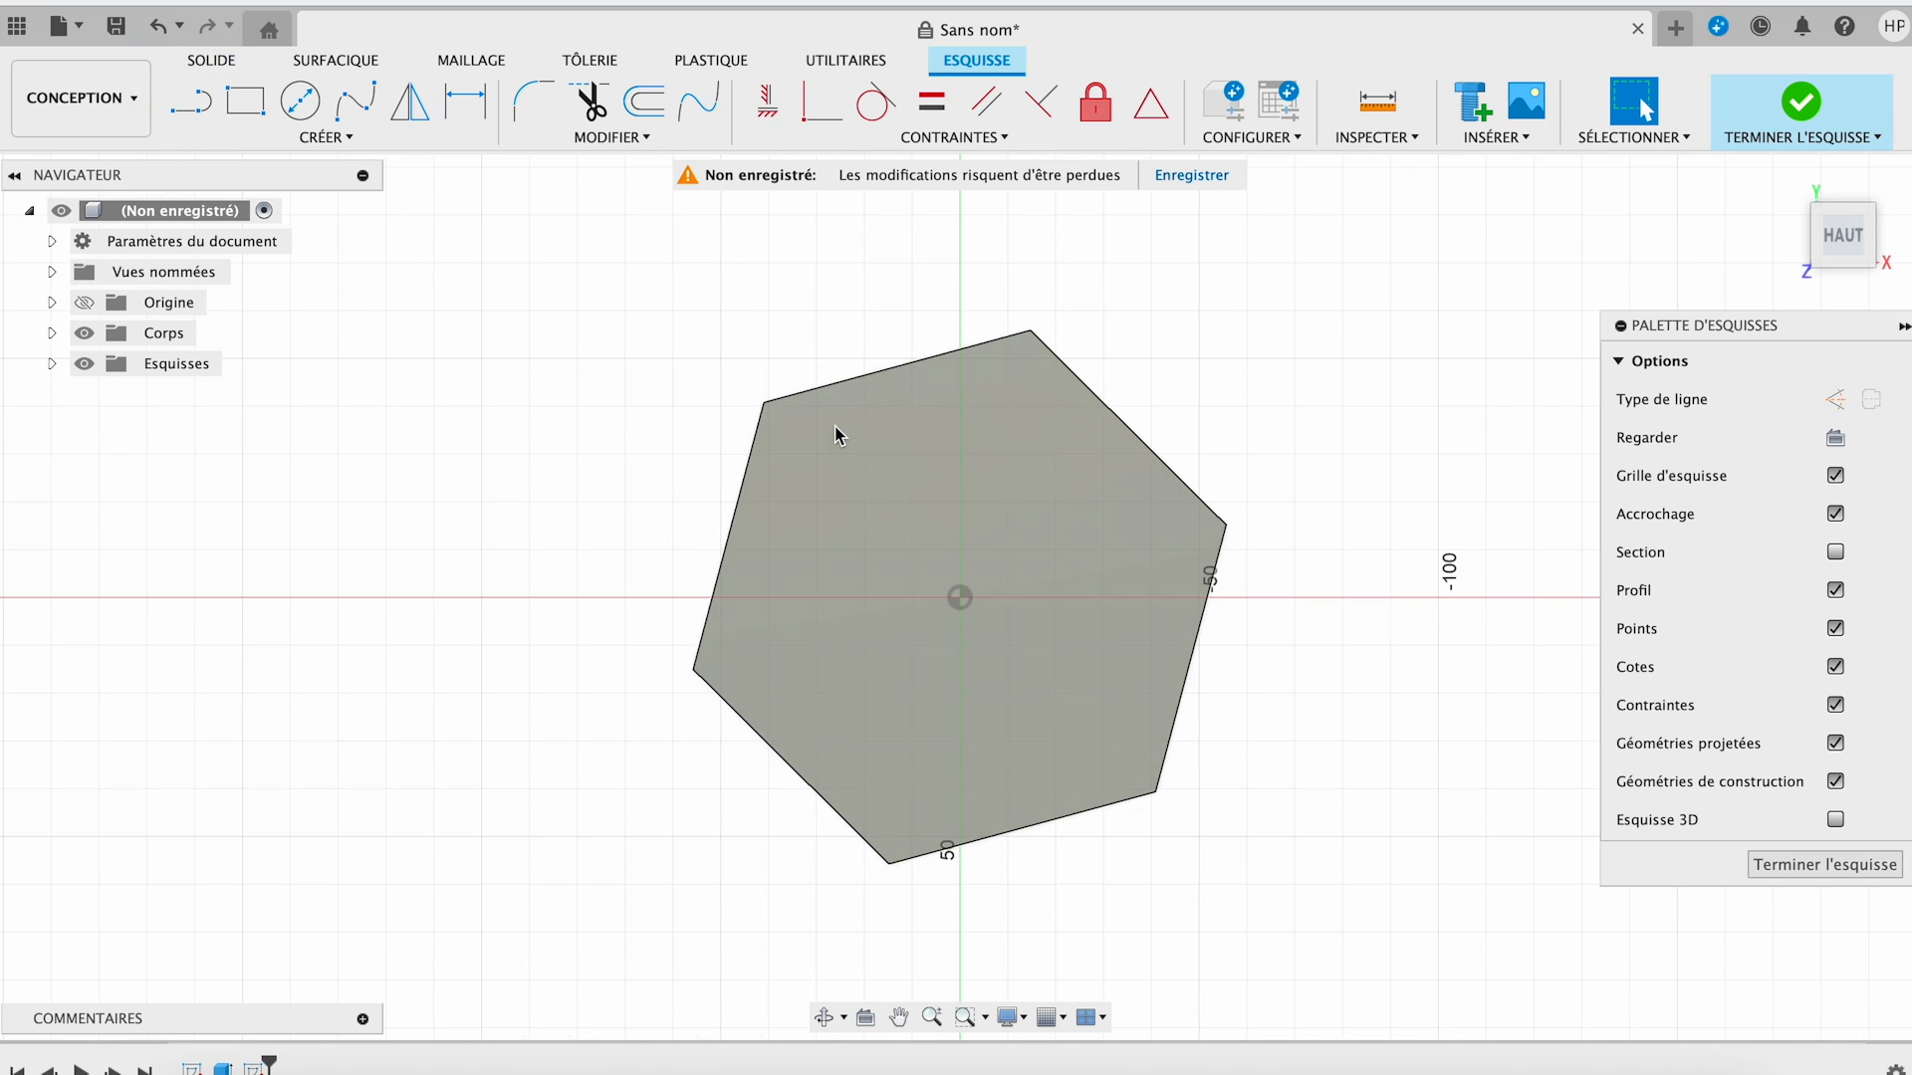
click(301, 113)
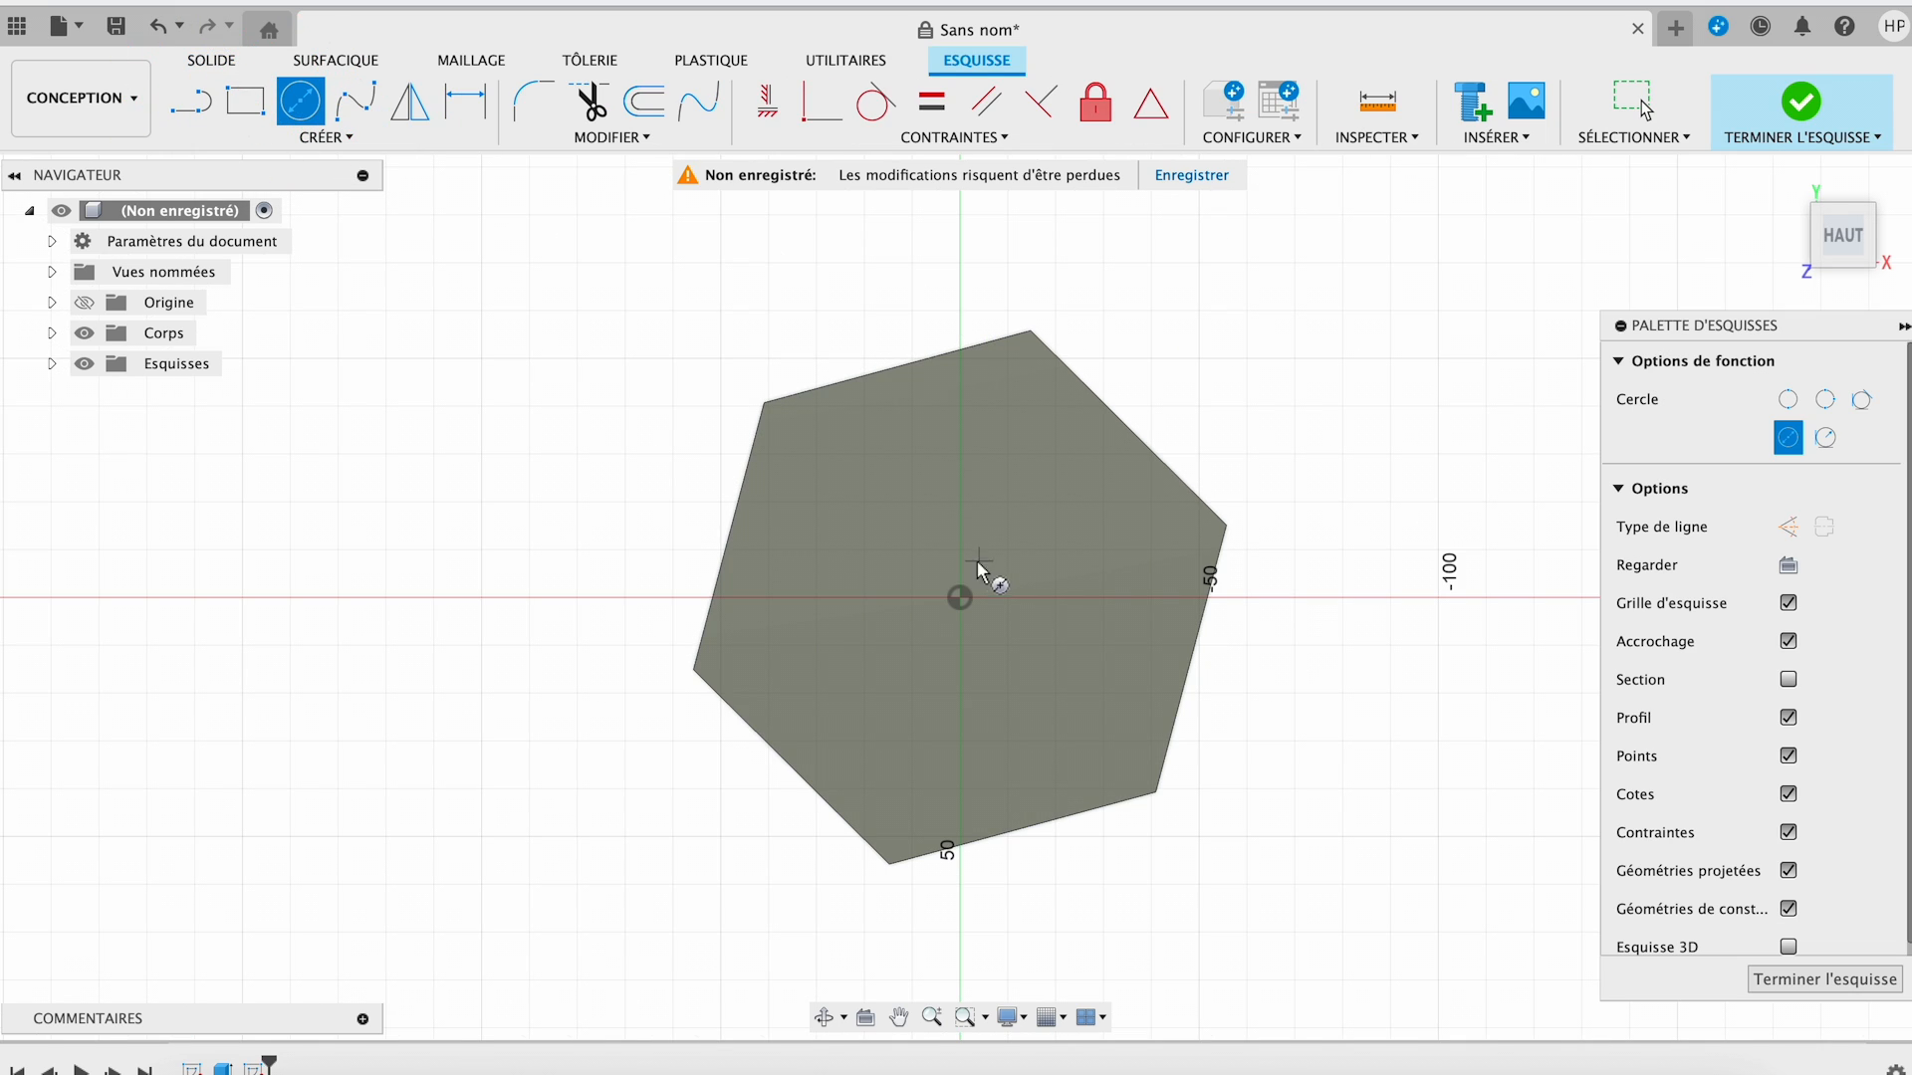
click(959, 598)
text(60)
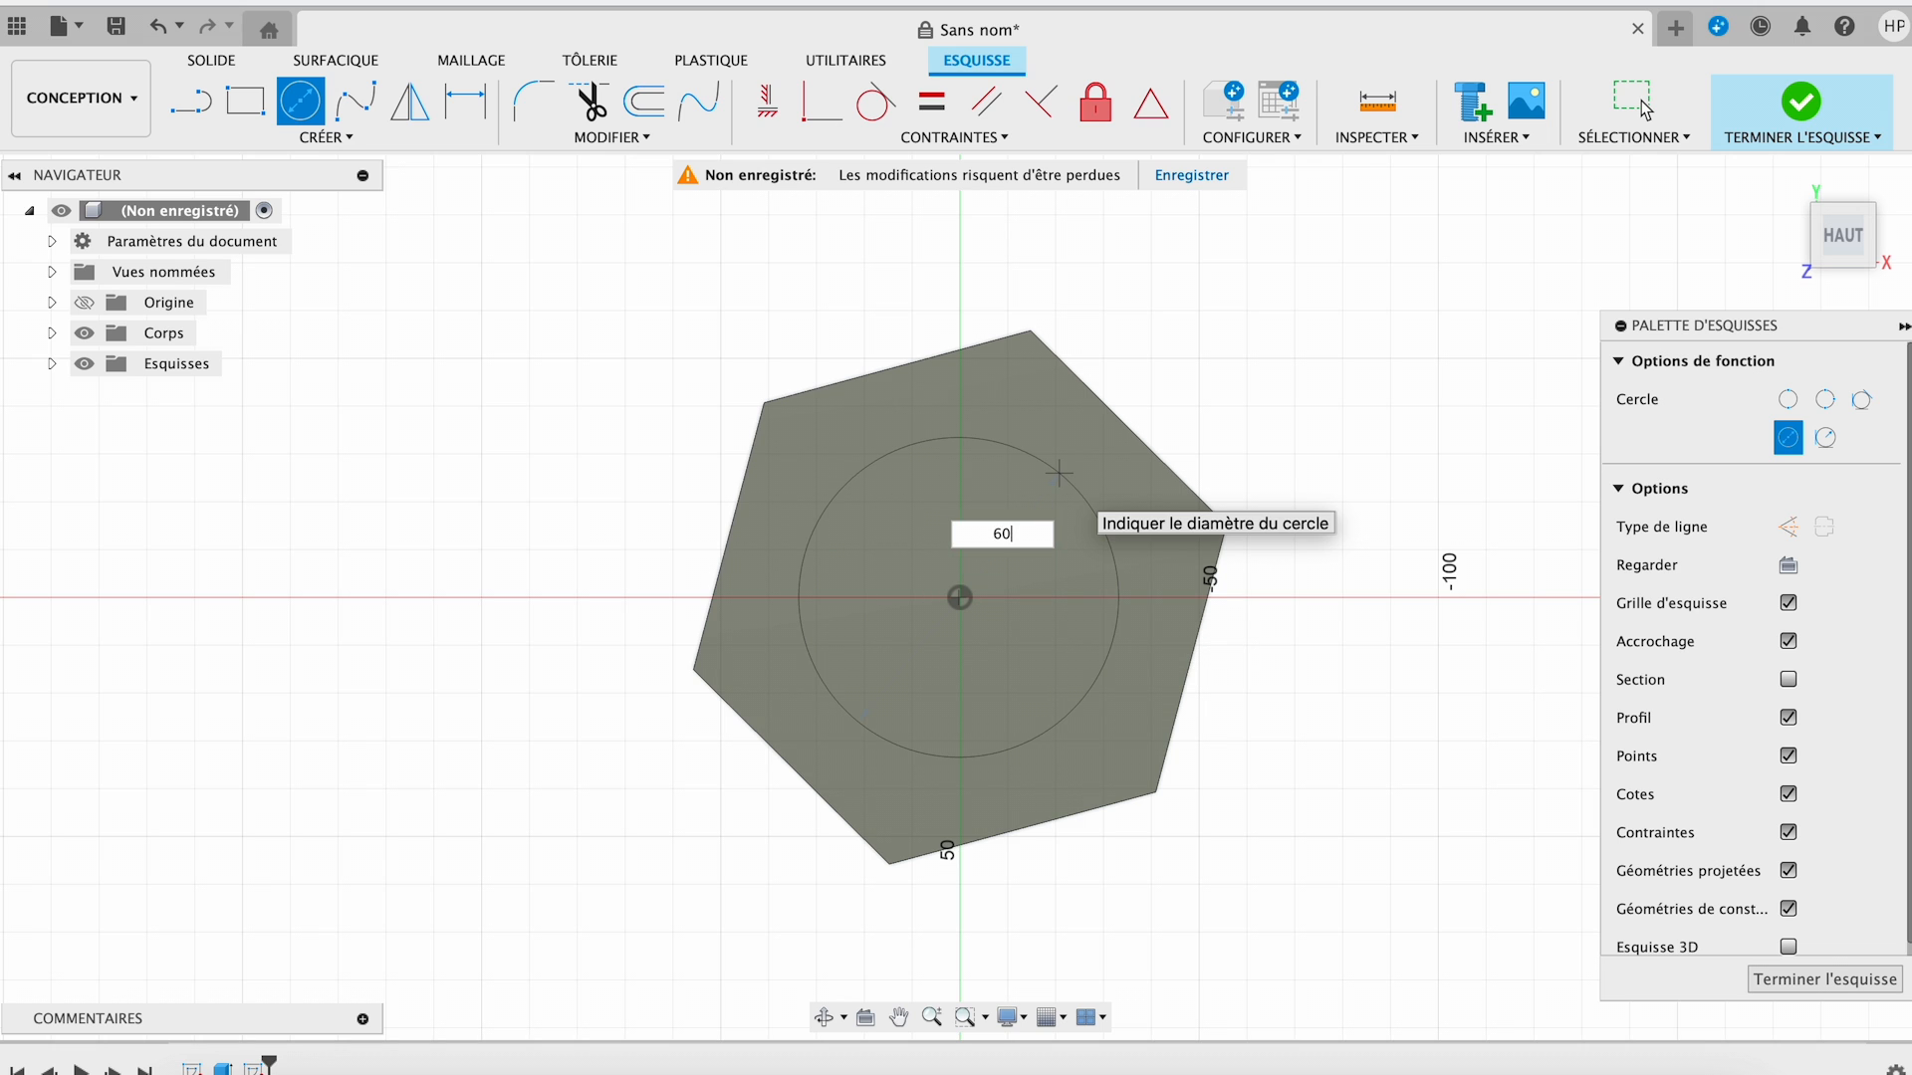
key(Return)
key(Escape)
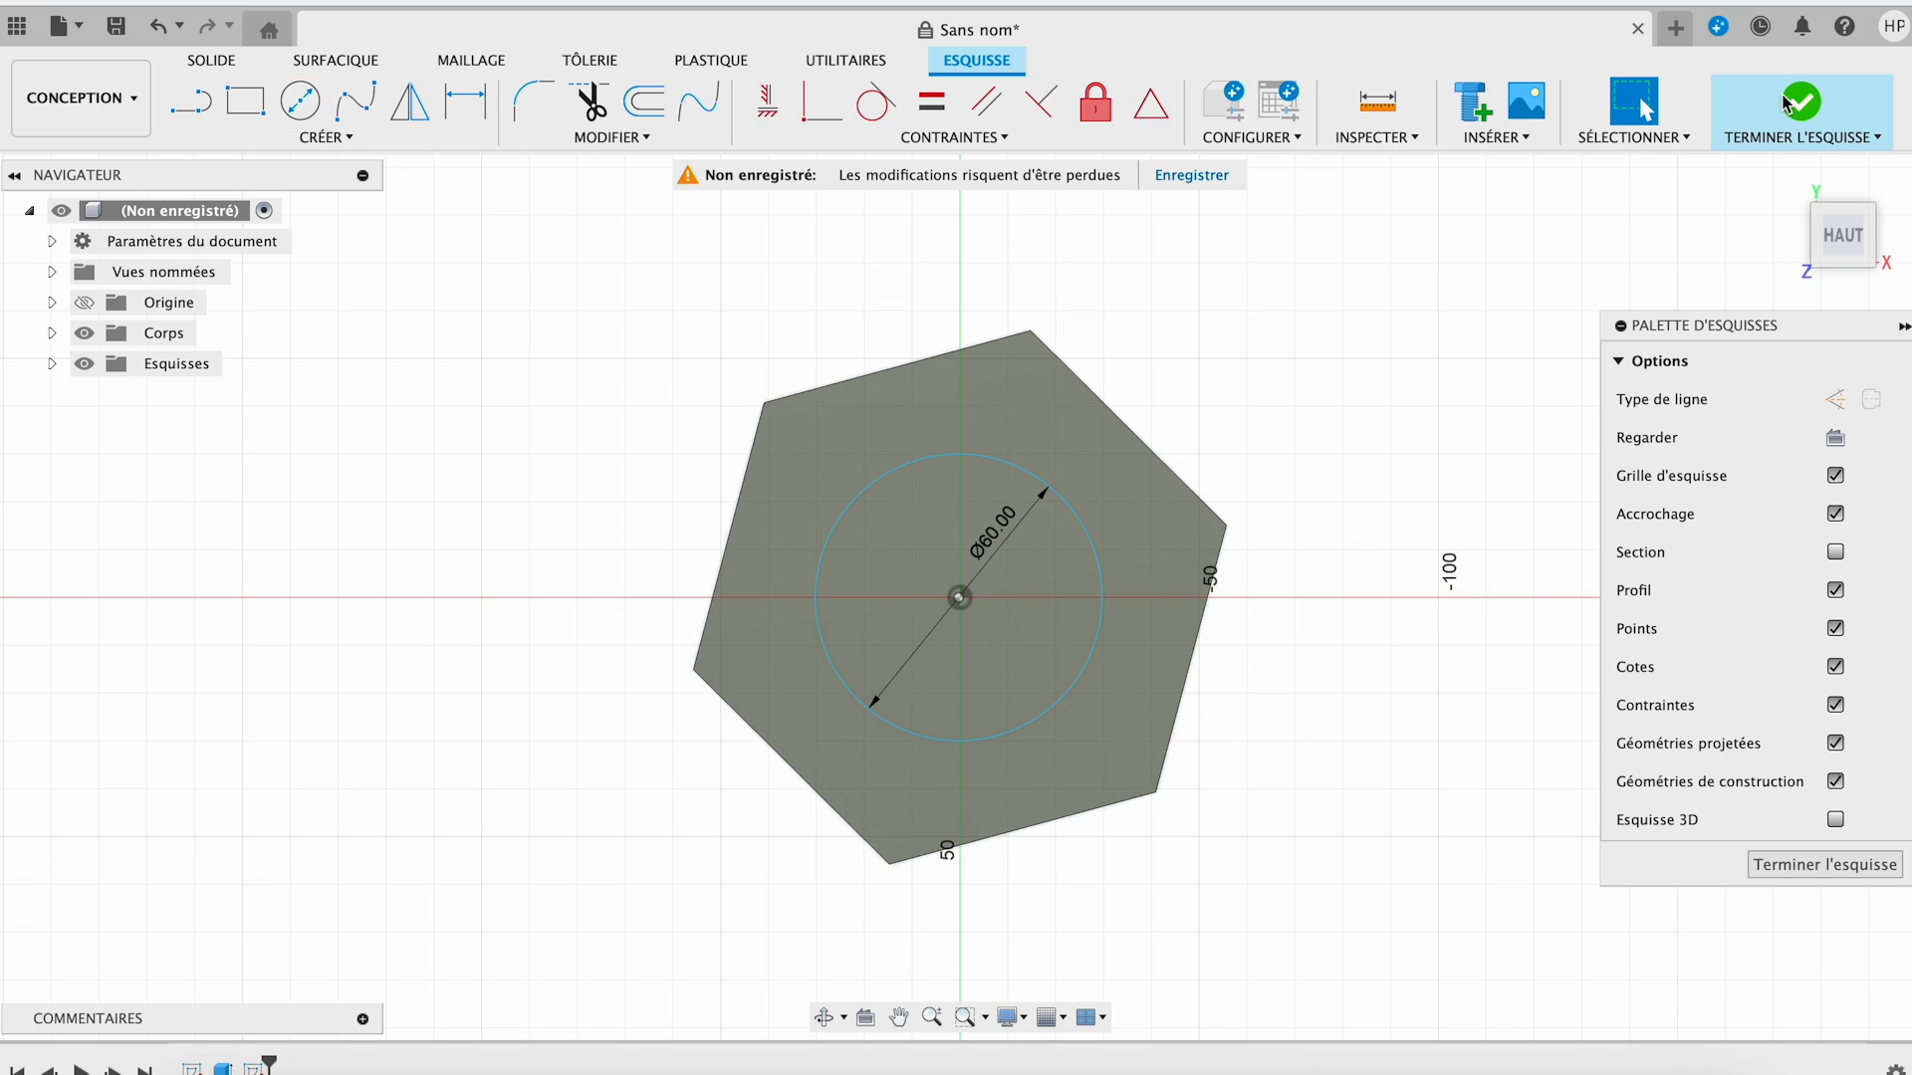
click(1801, 101)
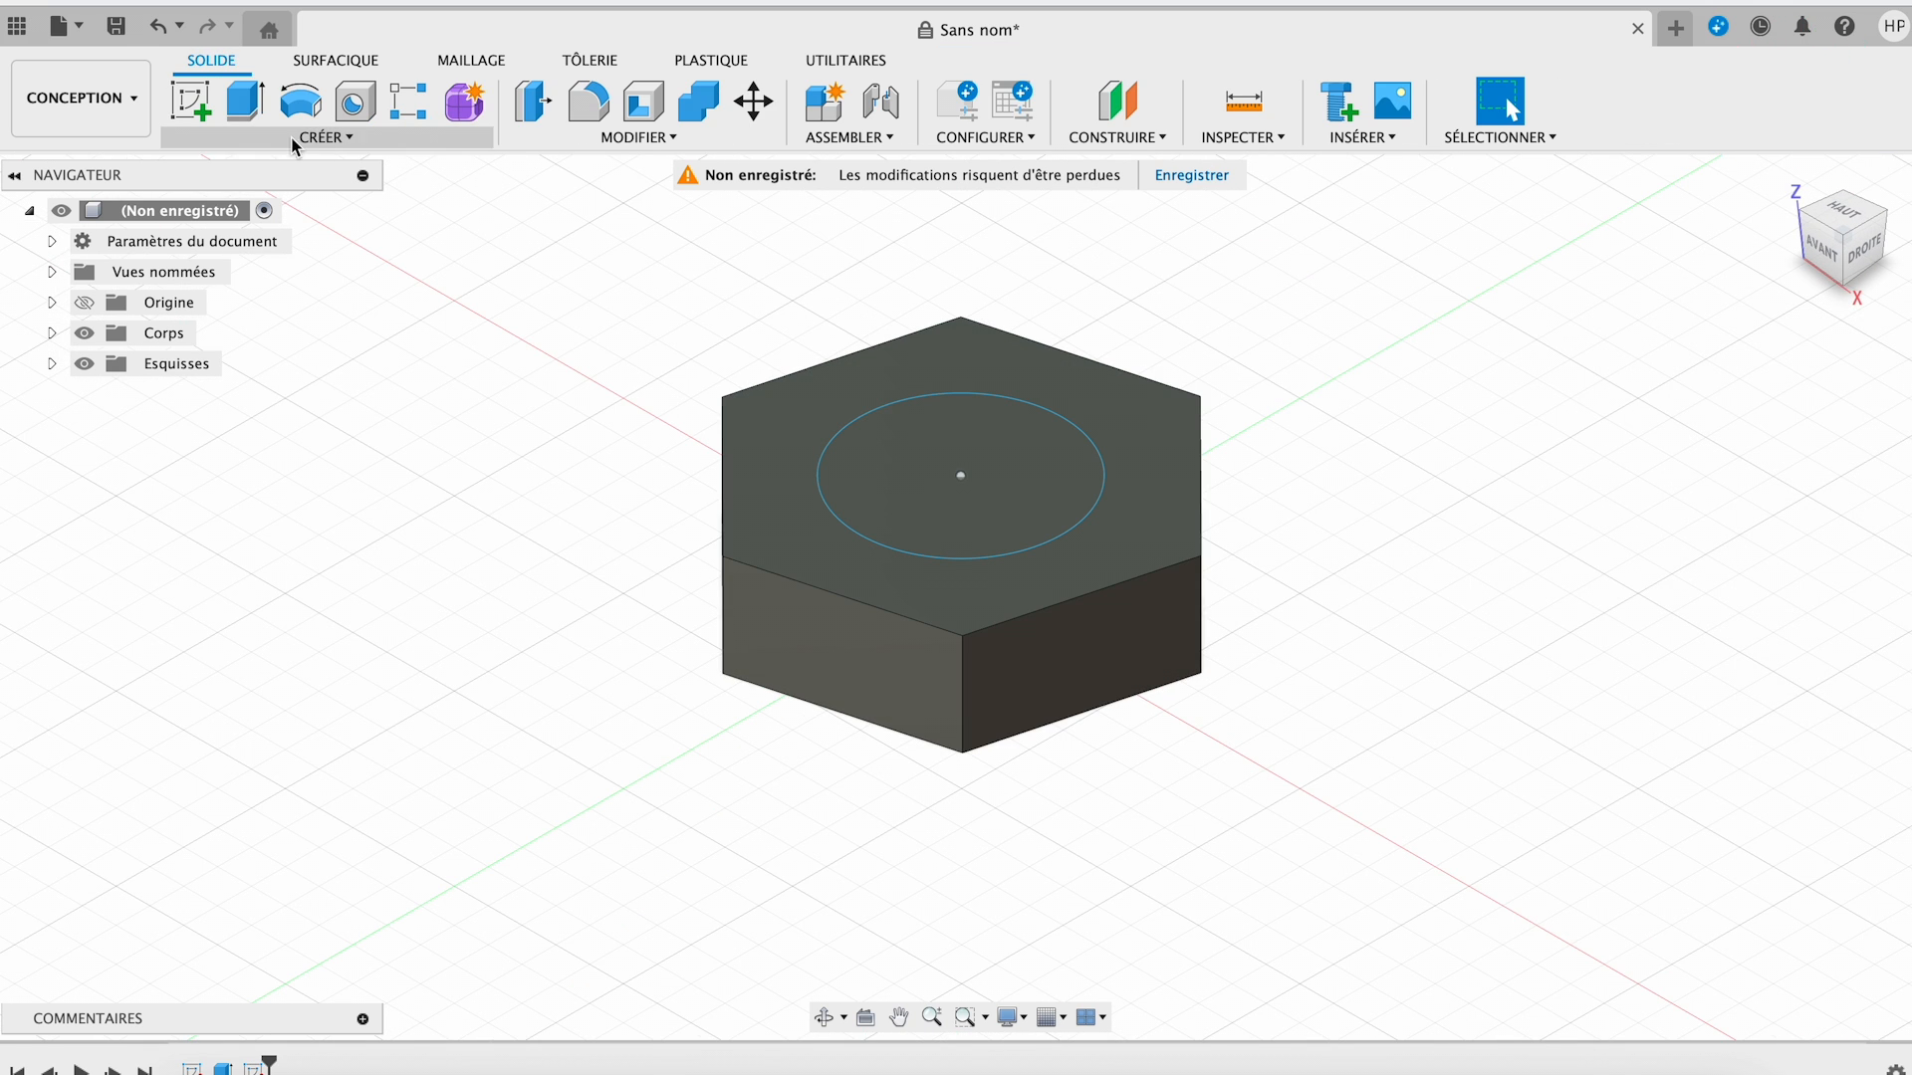
- Extrude the circle 100 mm upward from the hexagonal head to form the bolt shank
click(245, 101)
click(1004, 519)
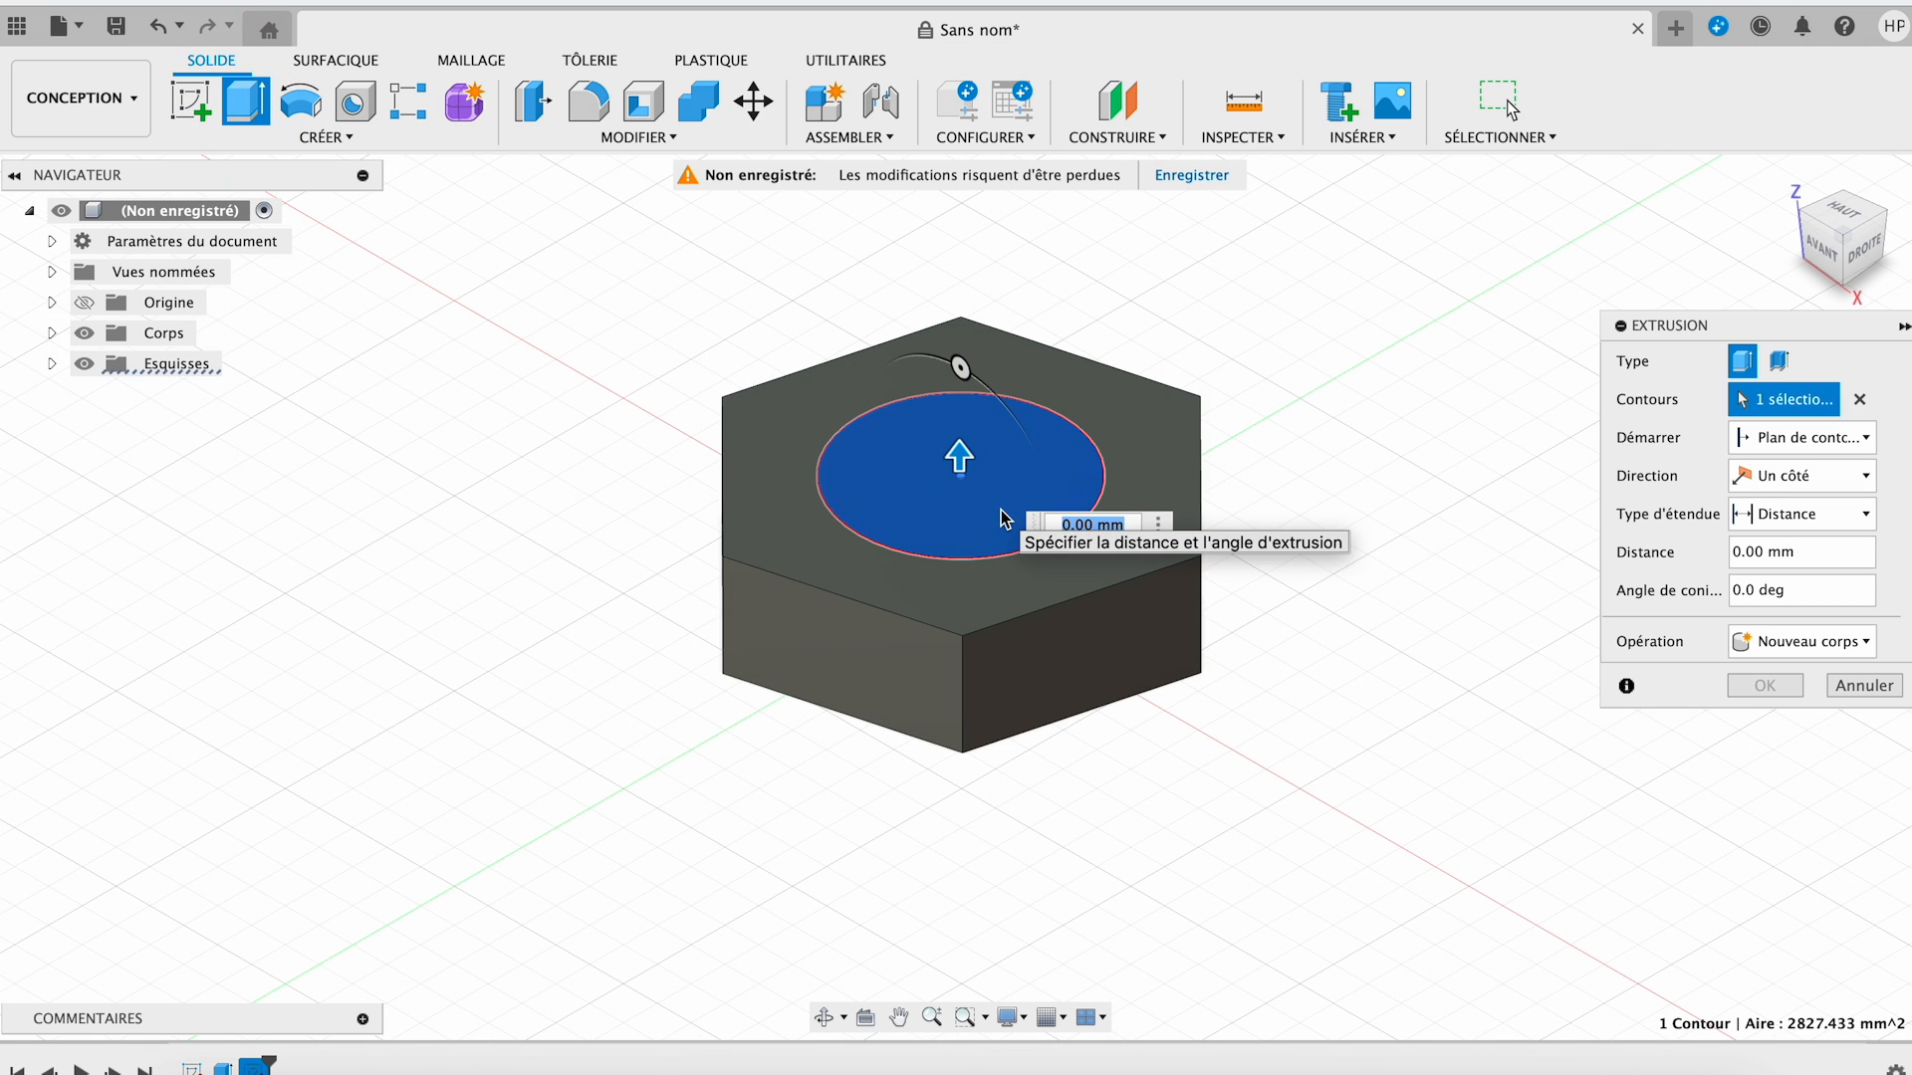
text(10)
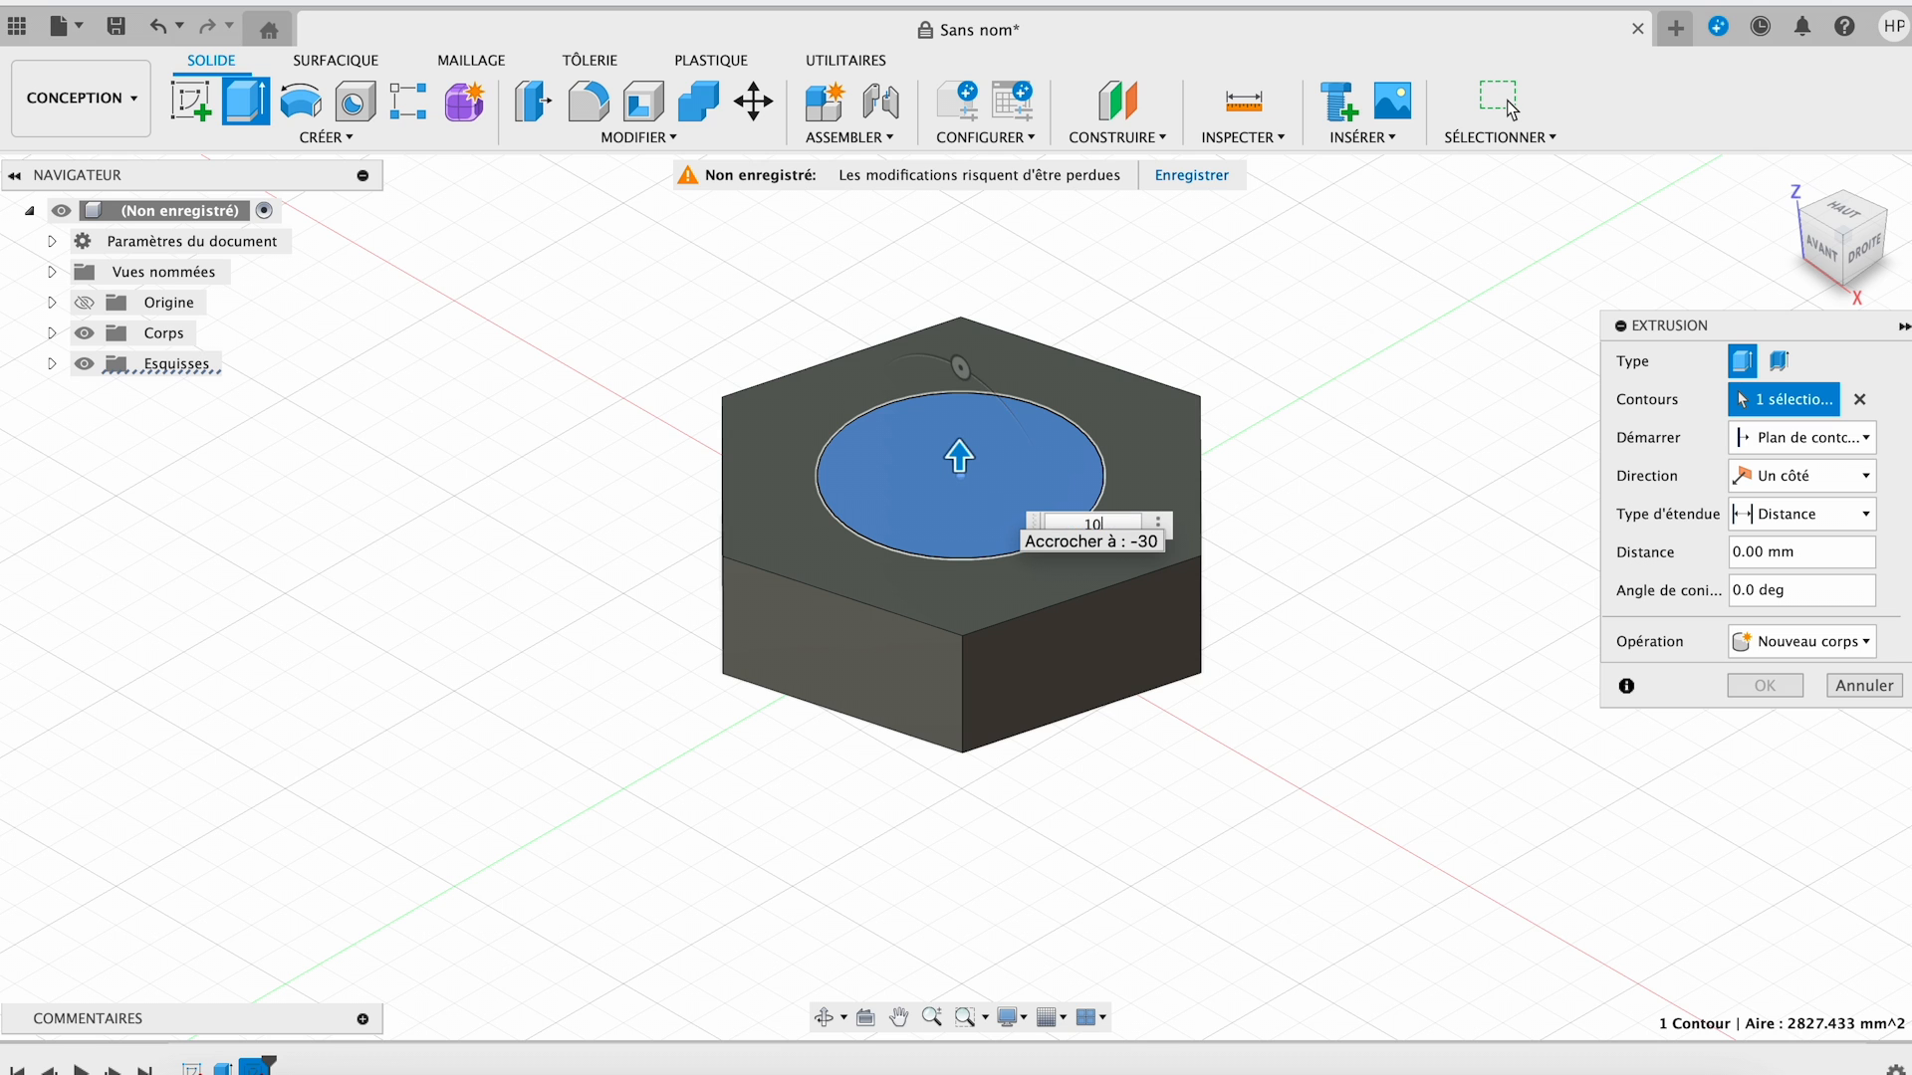
text(0)
key(Return)
middle_drag(1002, 555, 963, 674)
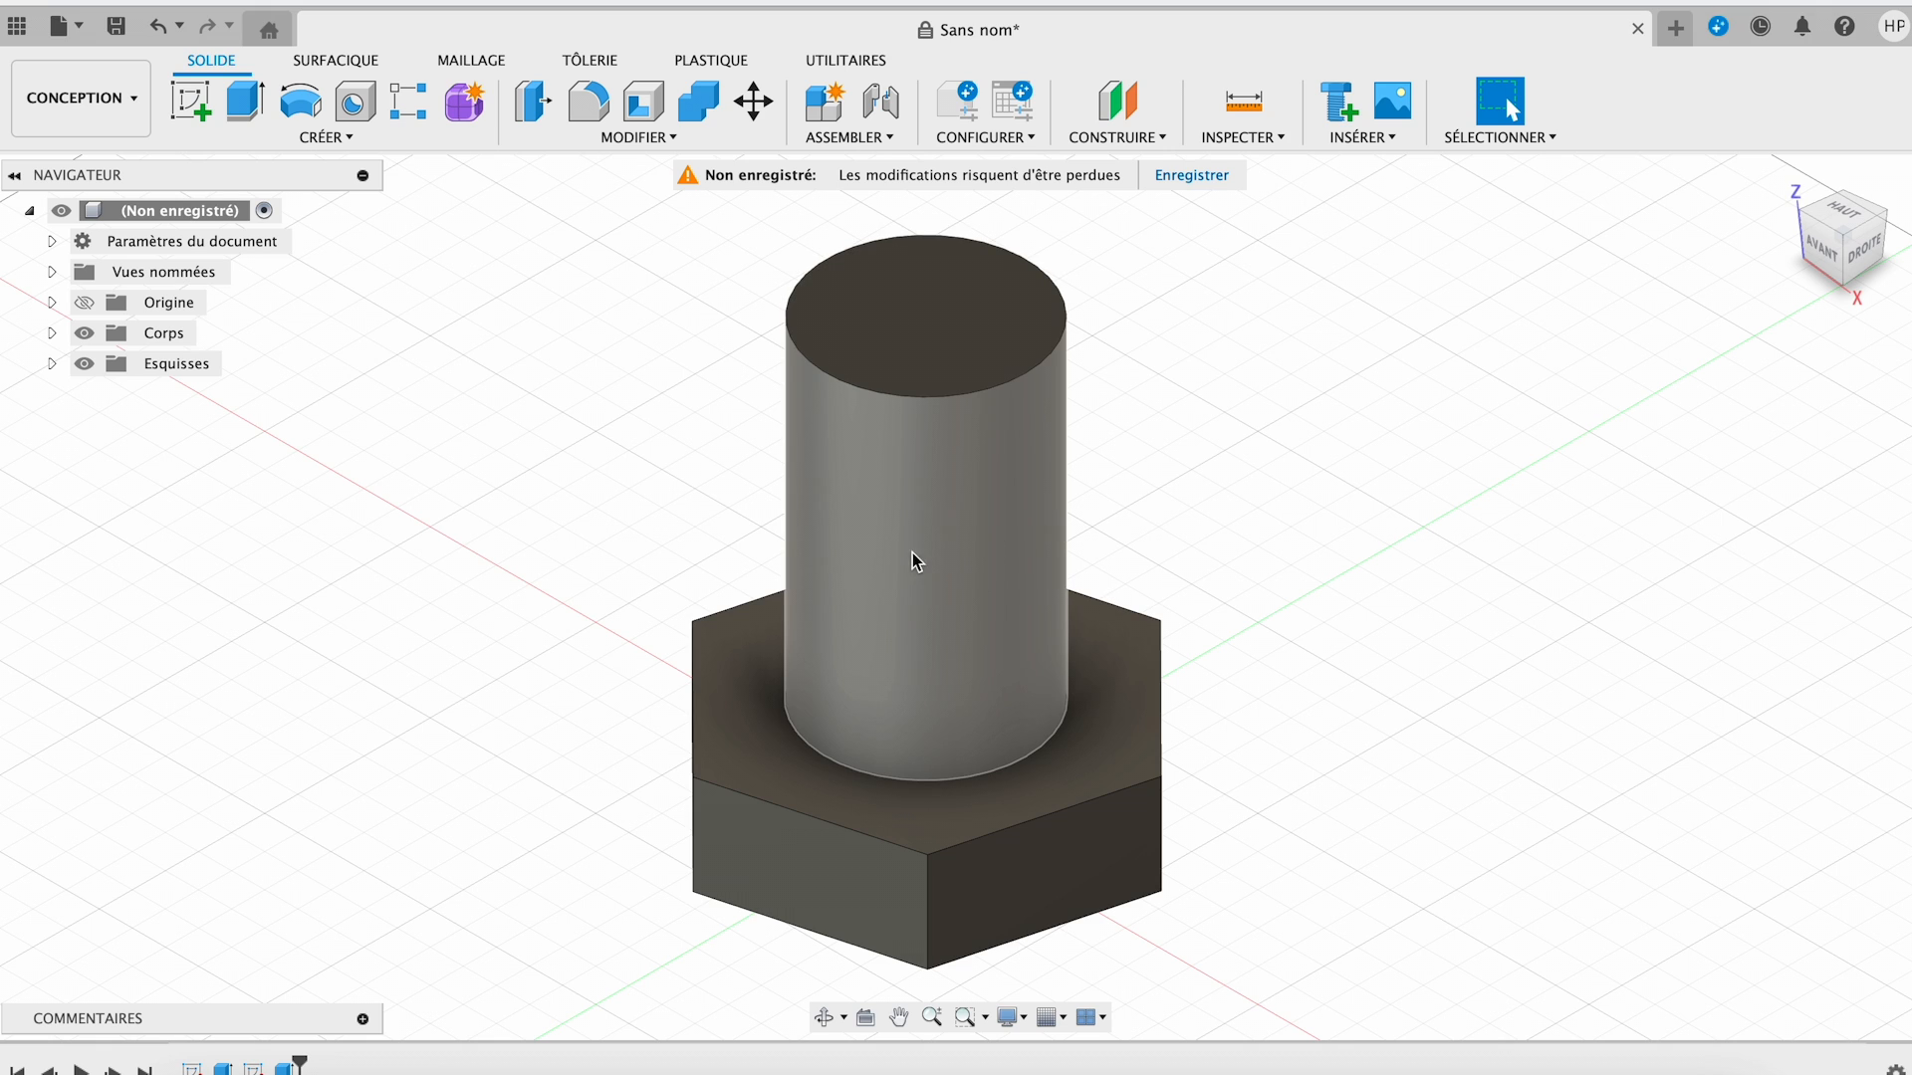
- Apply a modelled, full-length ISO metric M60x5.5 right-hand thread to the shank's cylindrical face
click(384, 141)
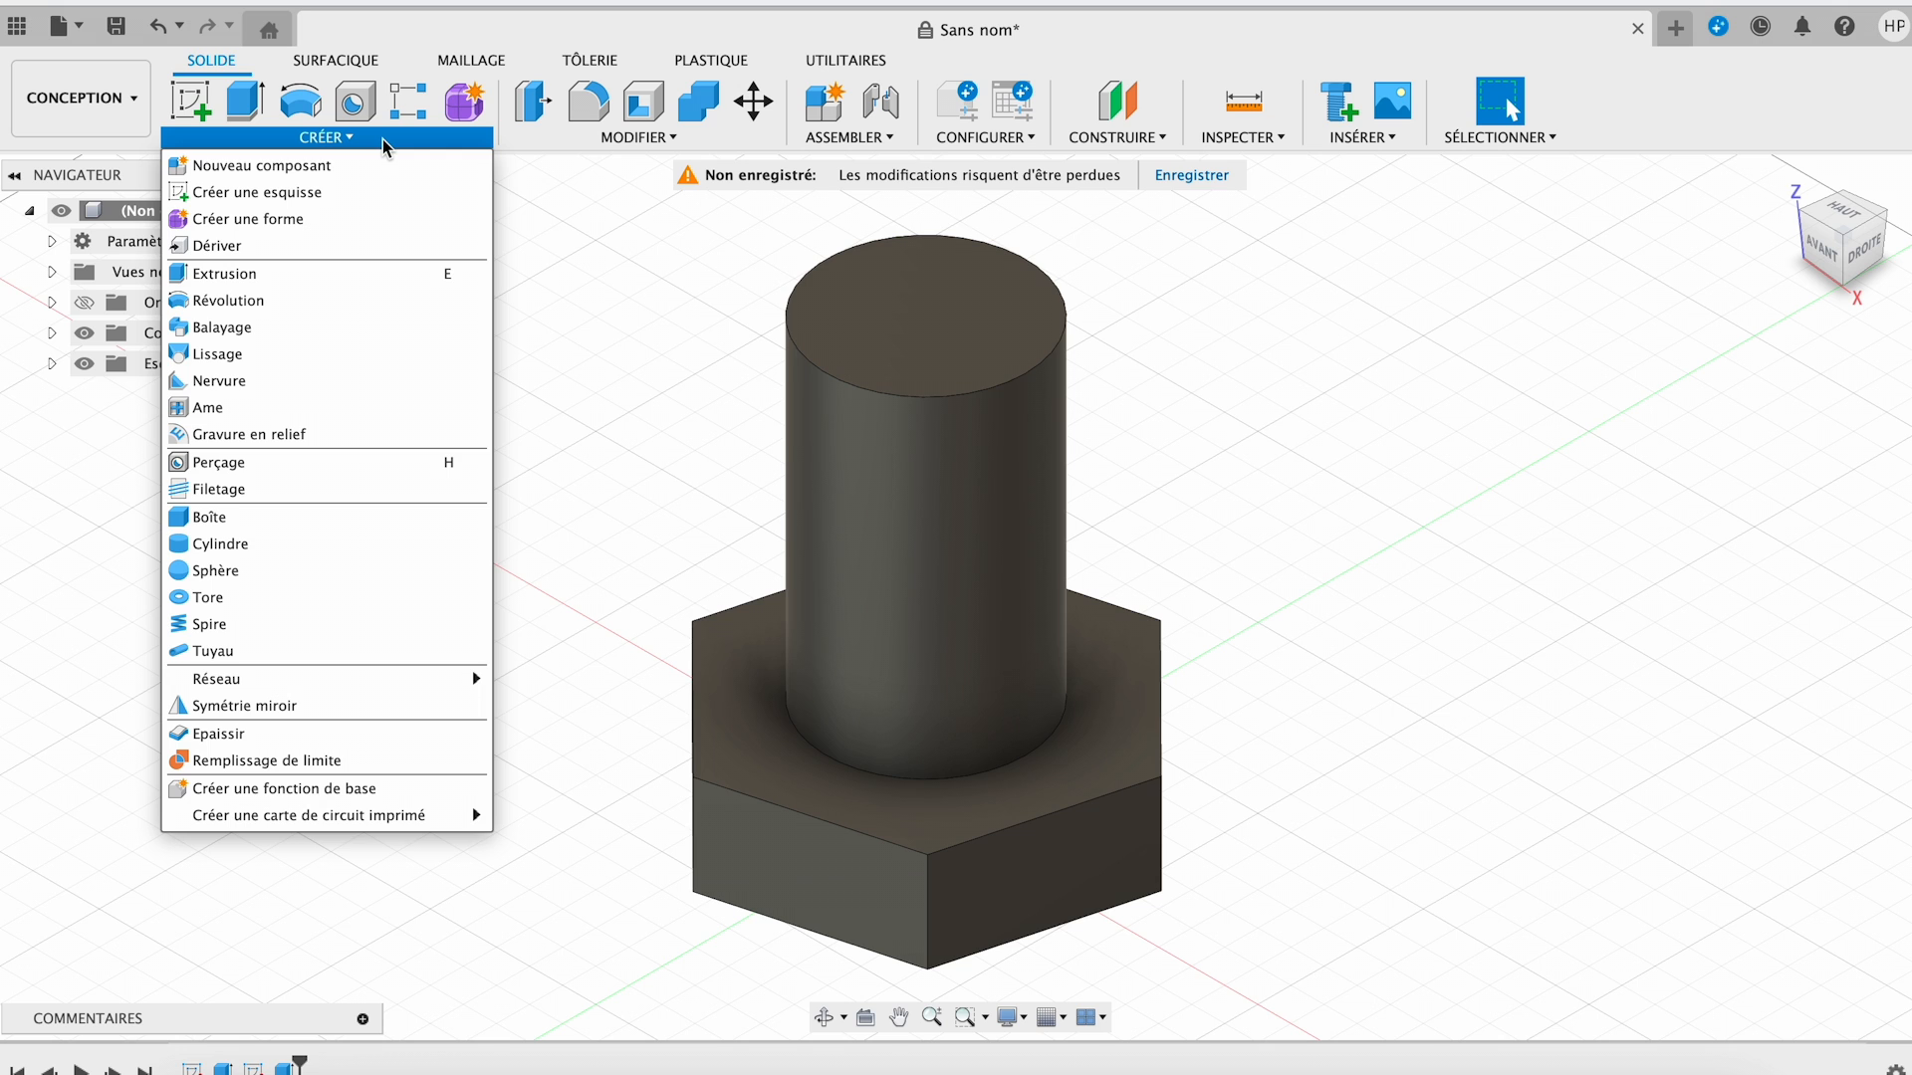
click(219, 488)
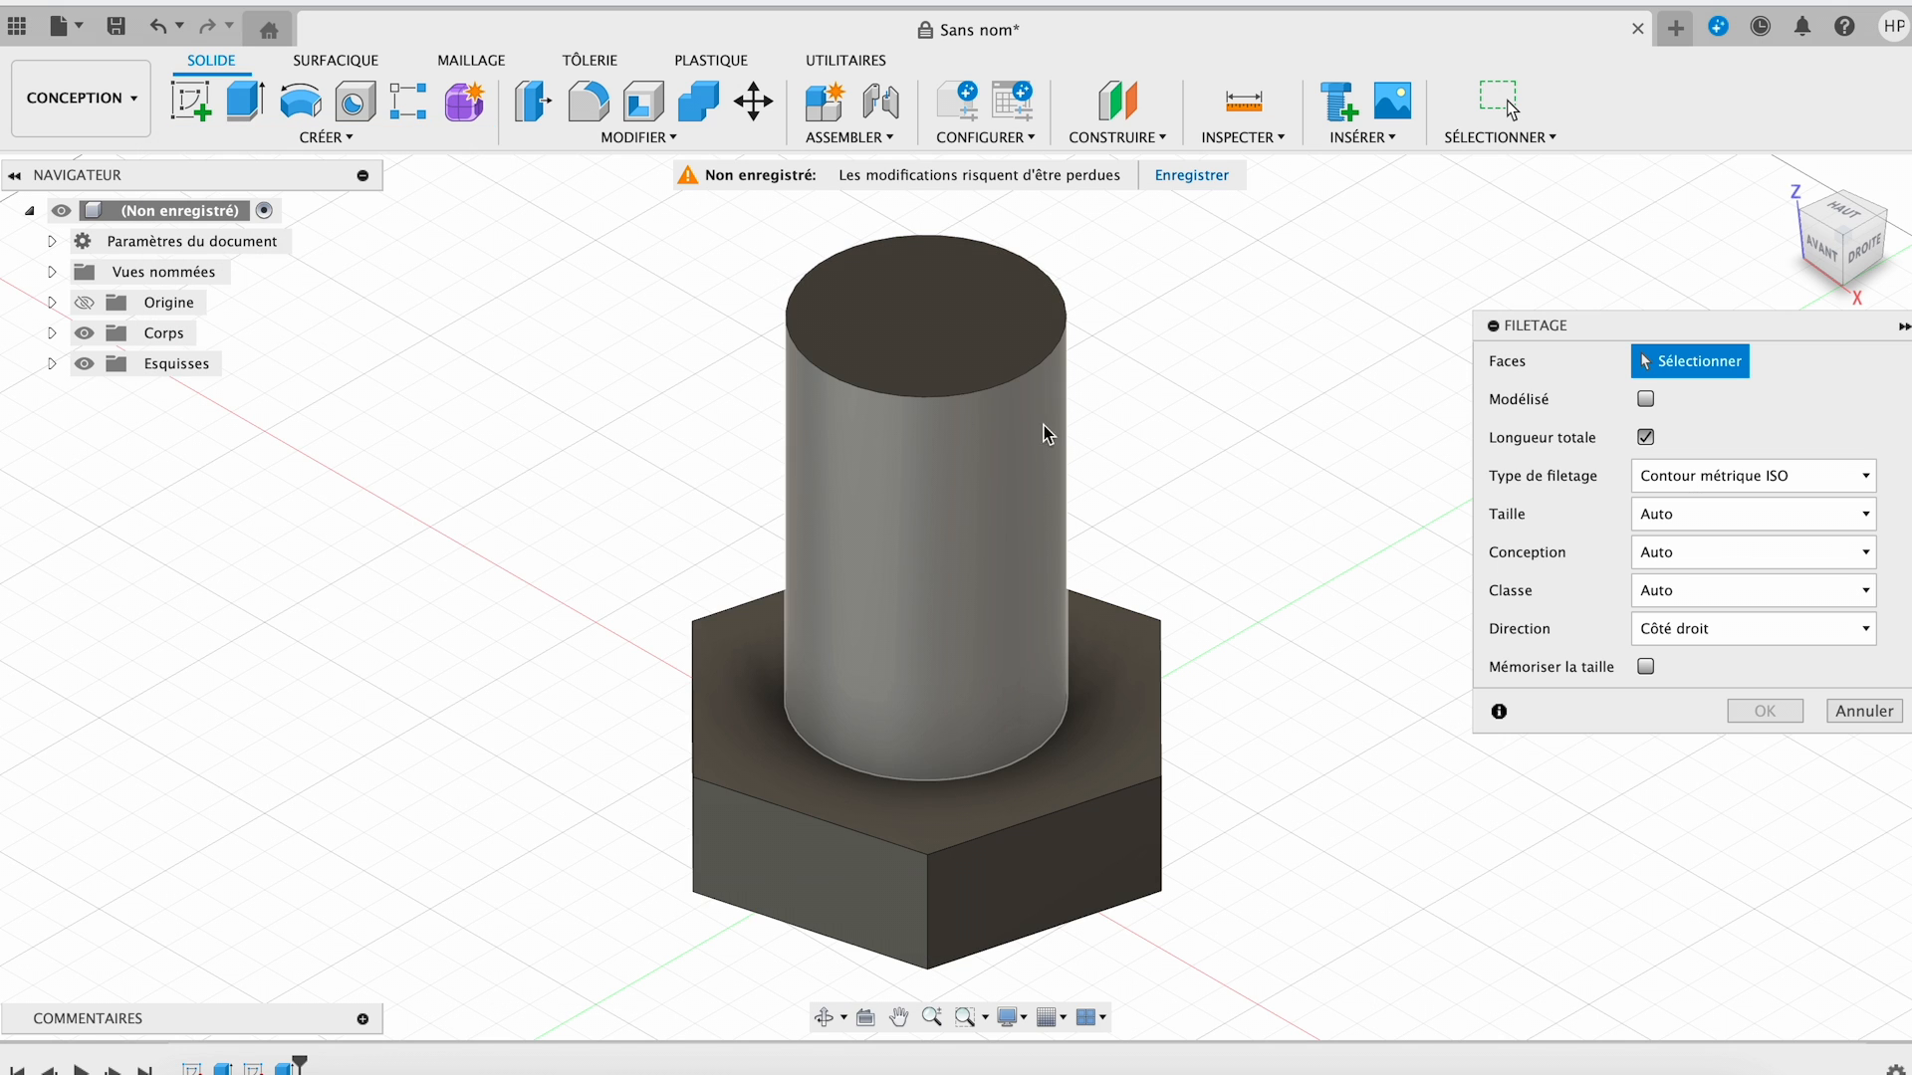
click(908, 545)
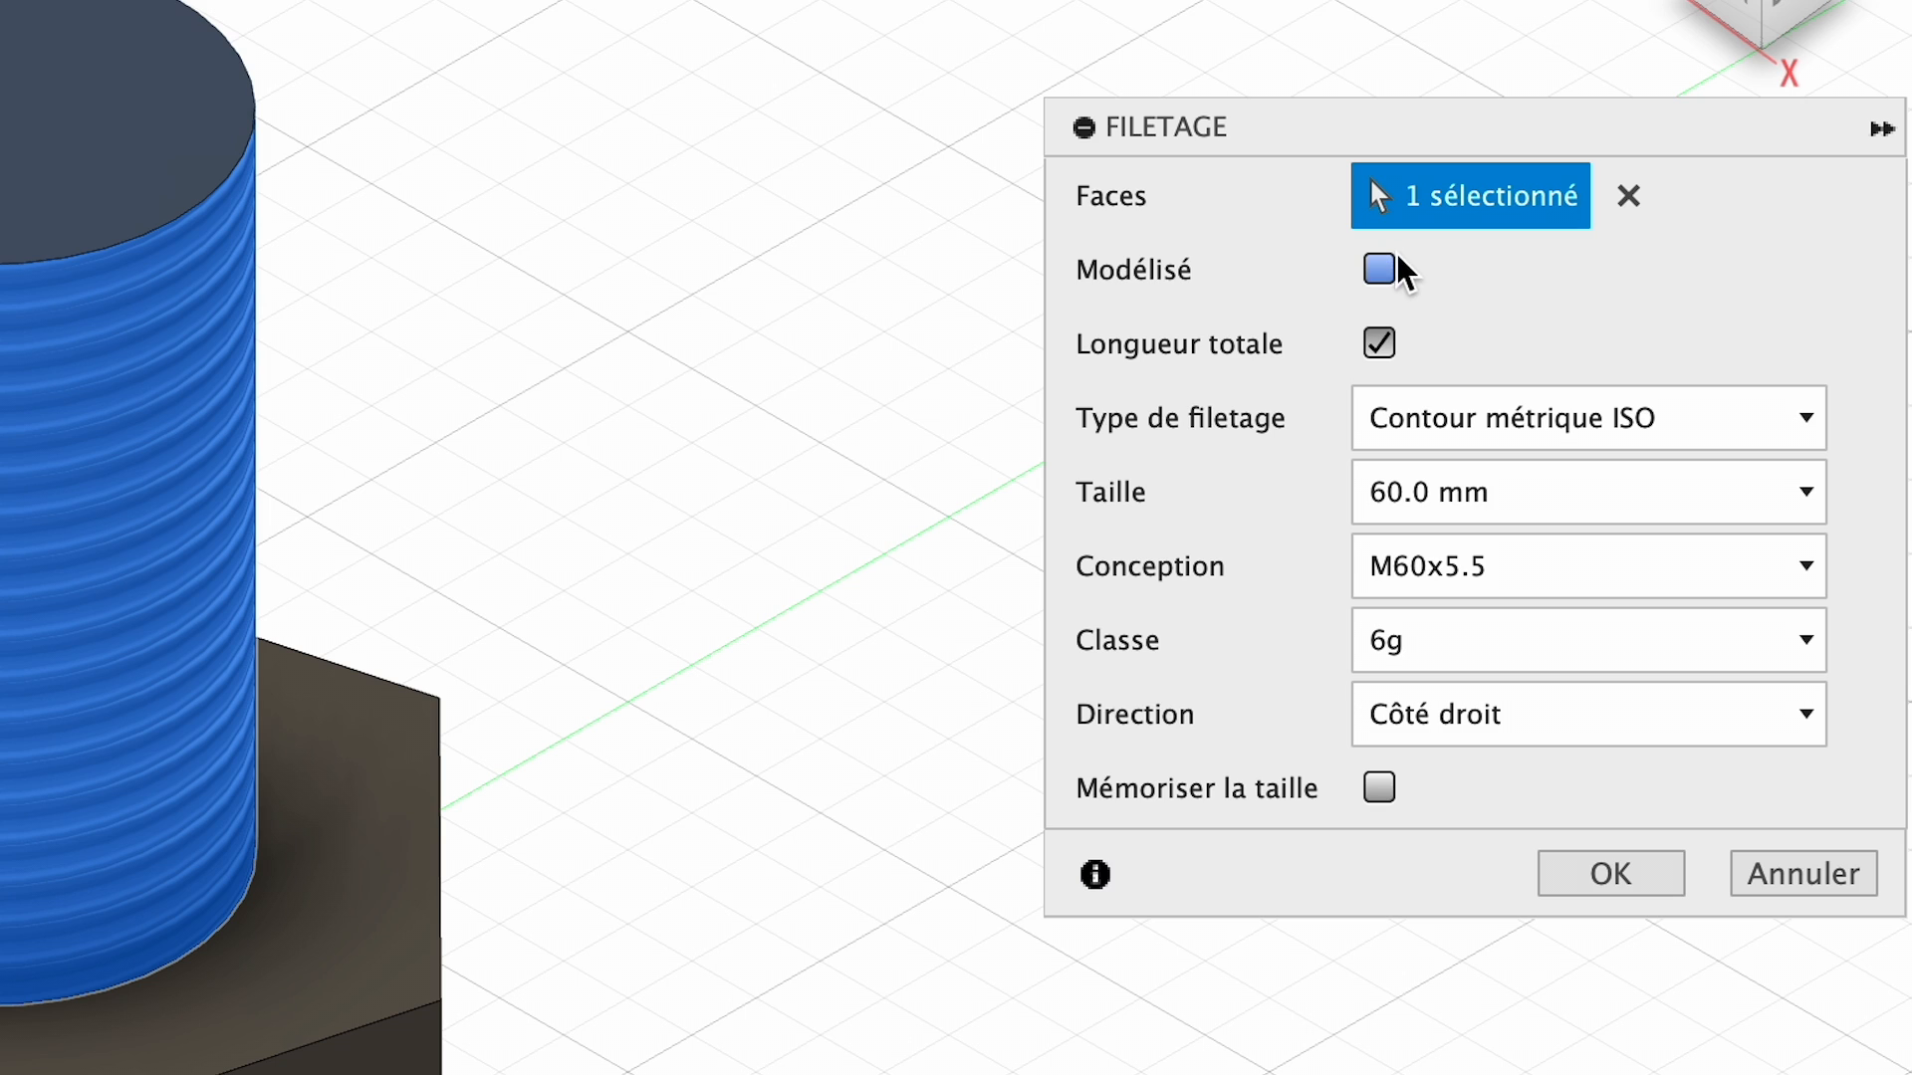
click(1381, 270)
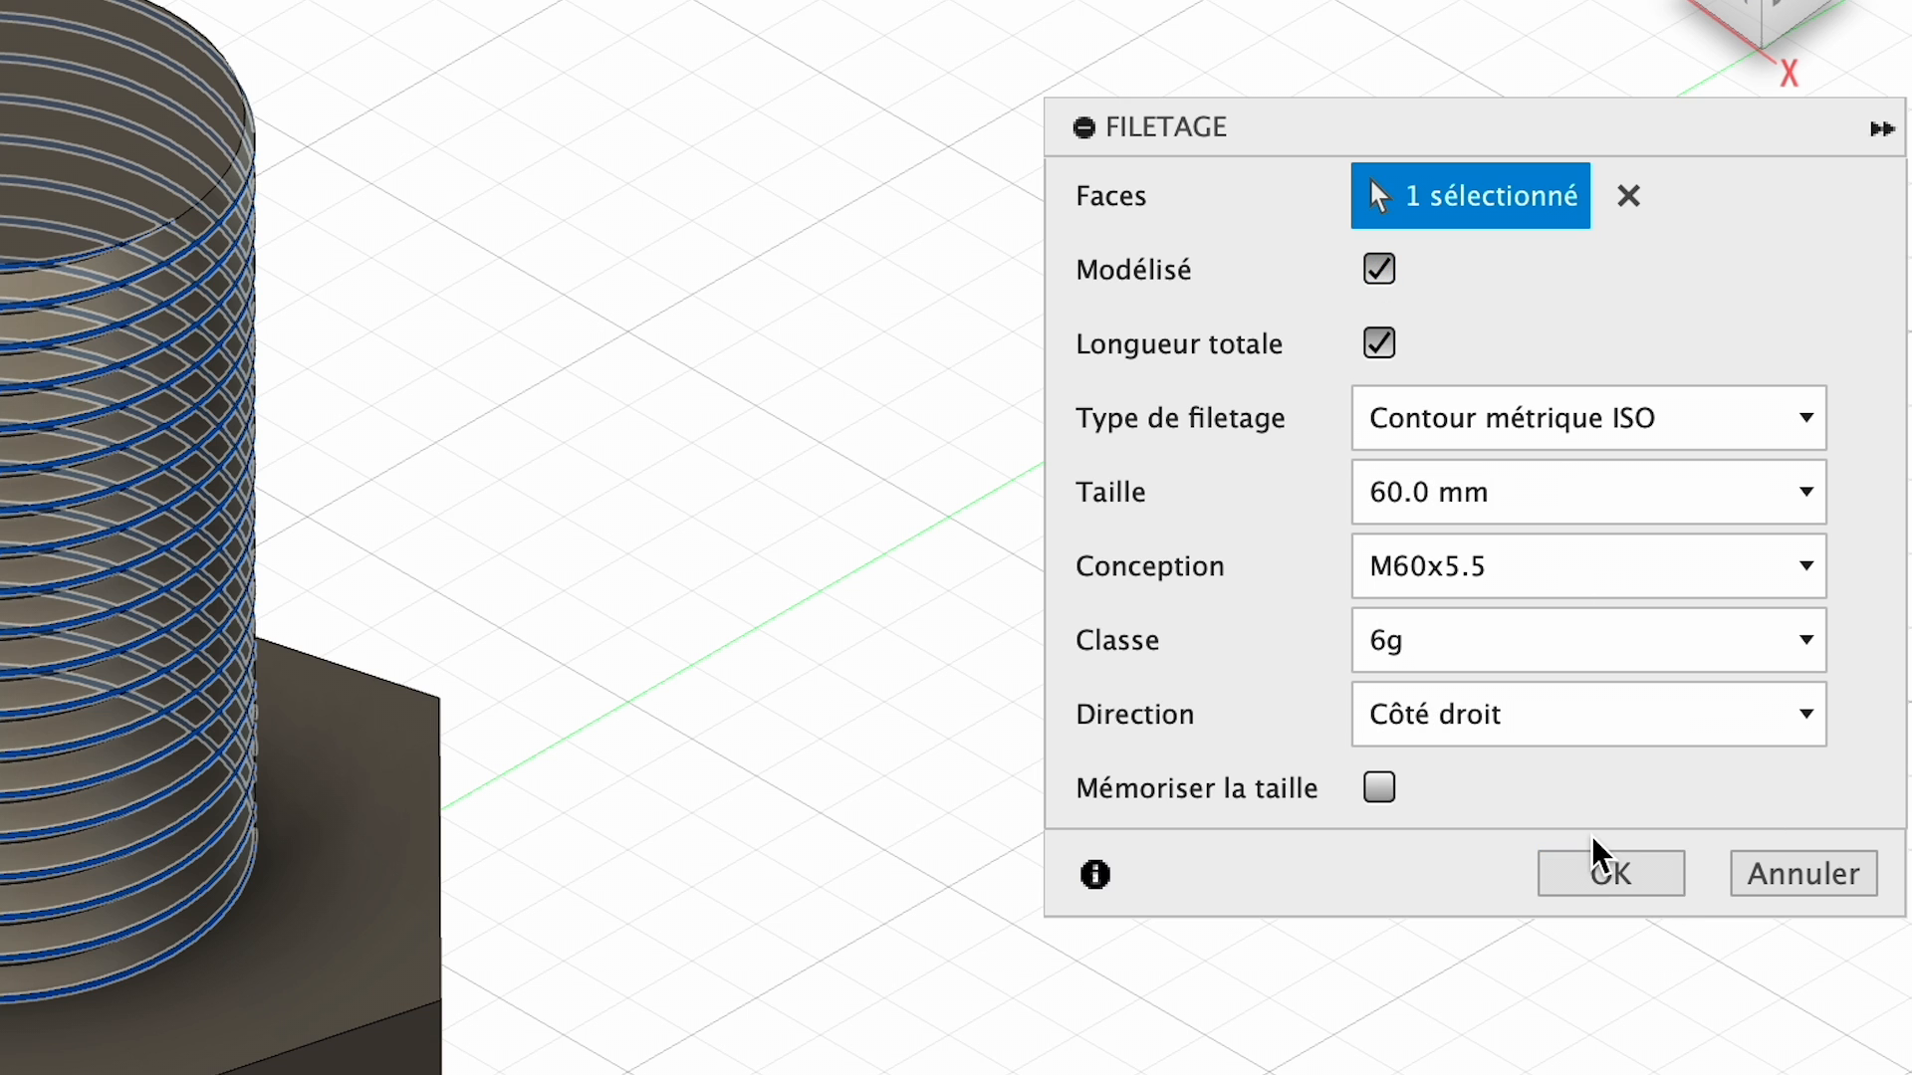
click(1608, 873)
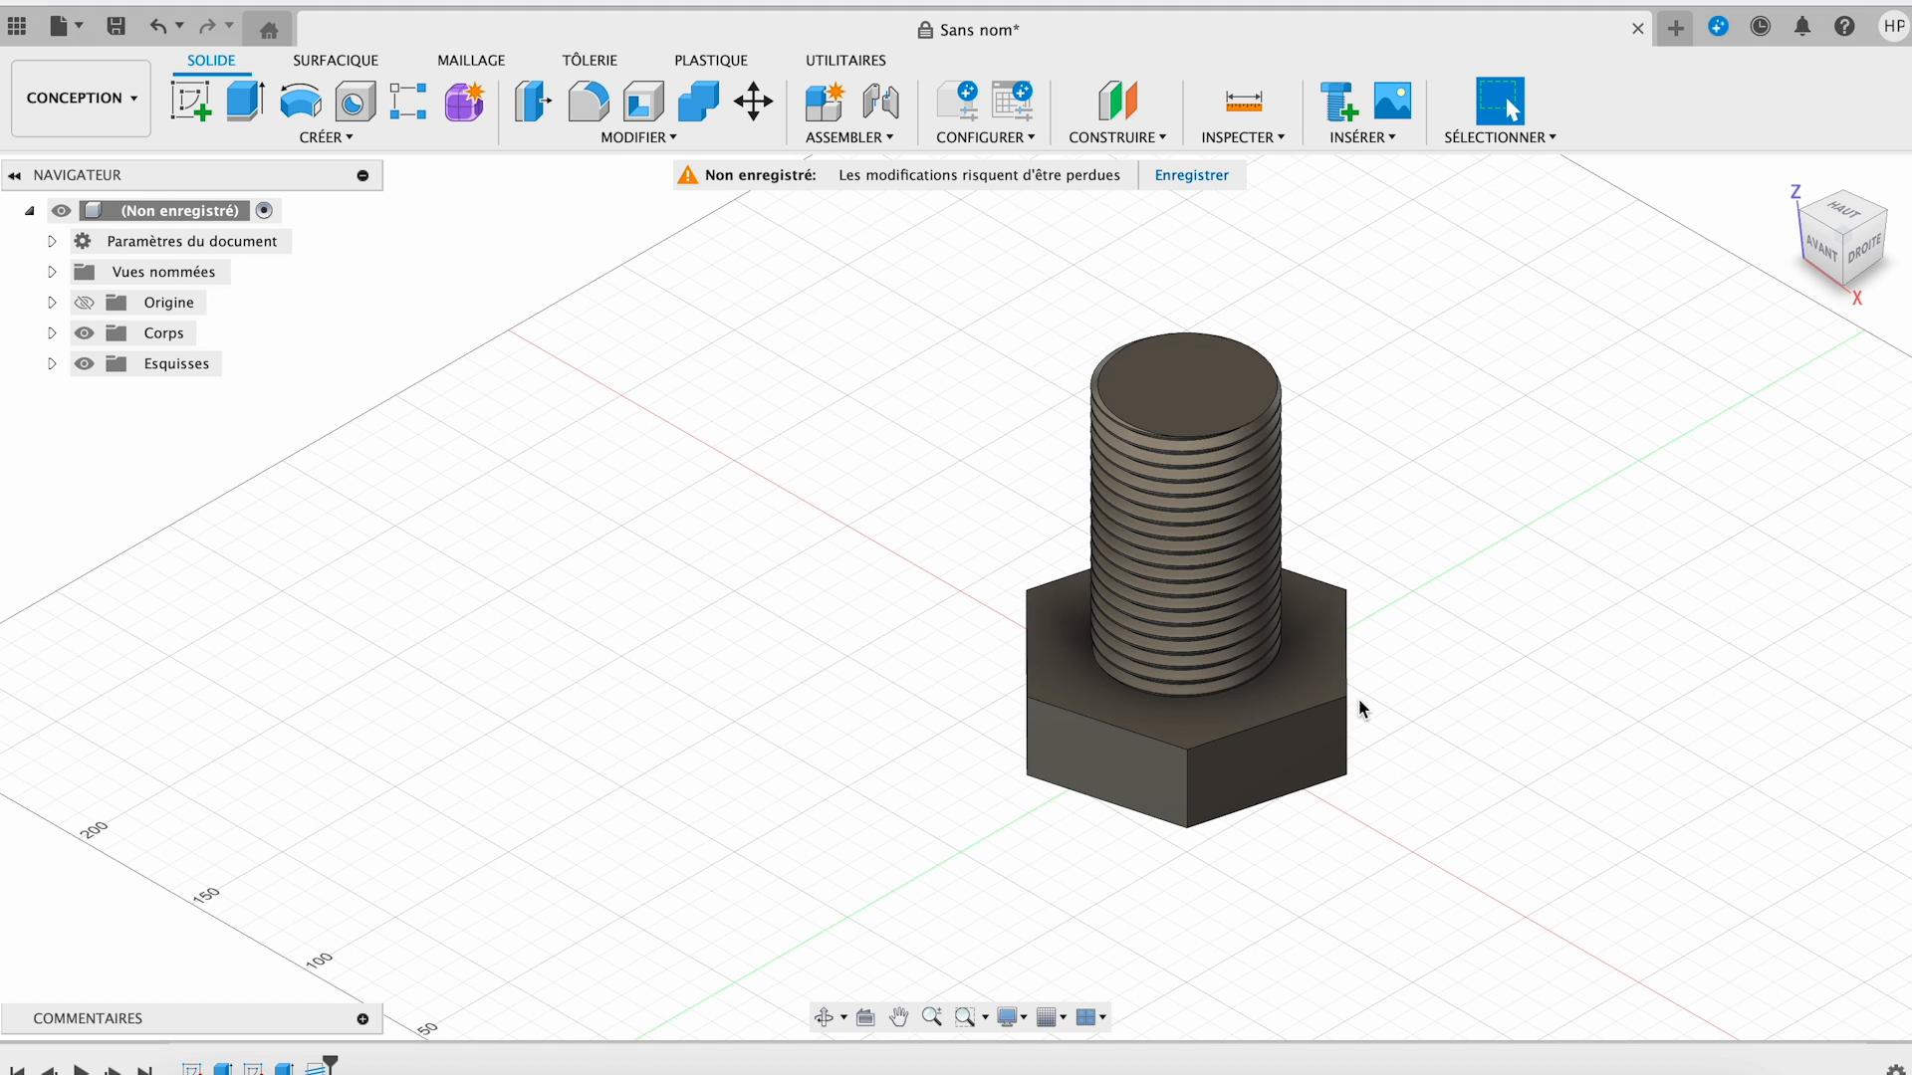
- Sketch a six-sided circumscribed polygon with a 50 mm radius on the horizontal plane, clear of the bolt, and finish the sketch
click(192, 100)
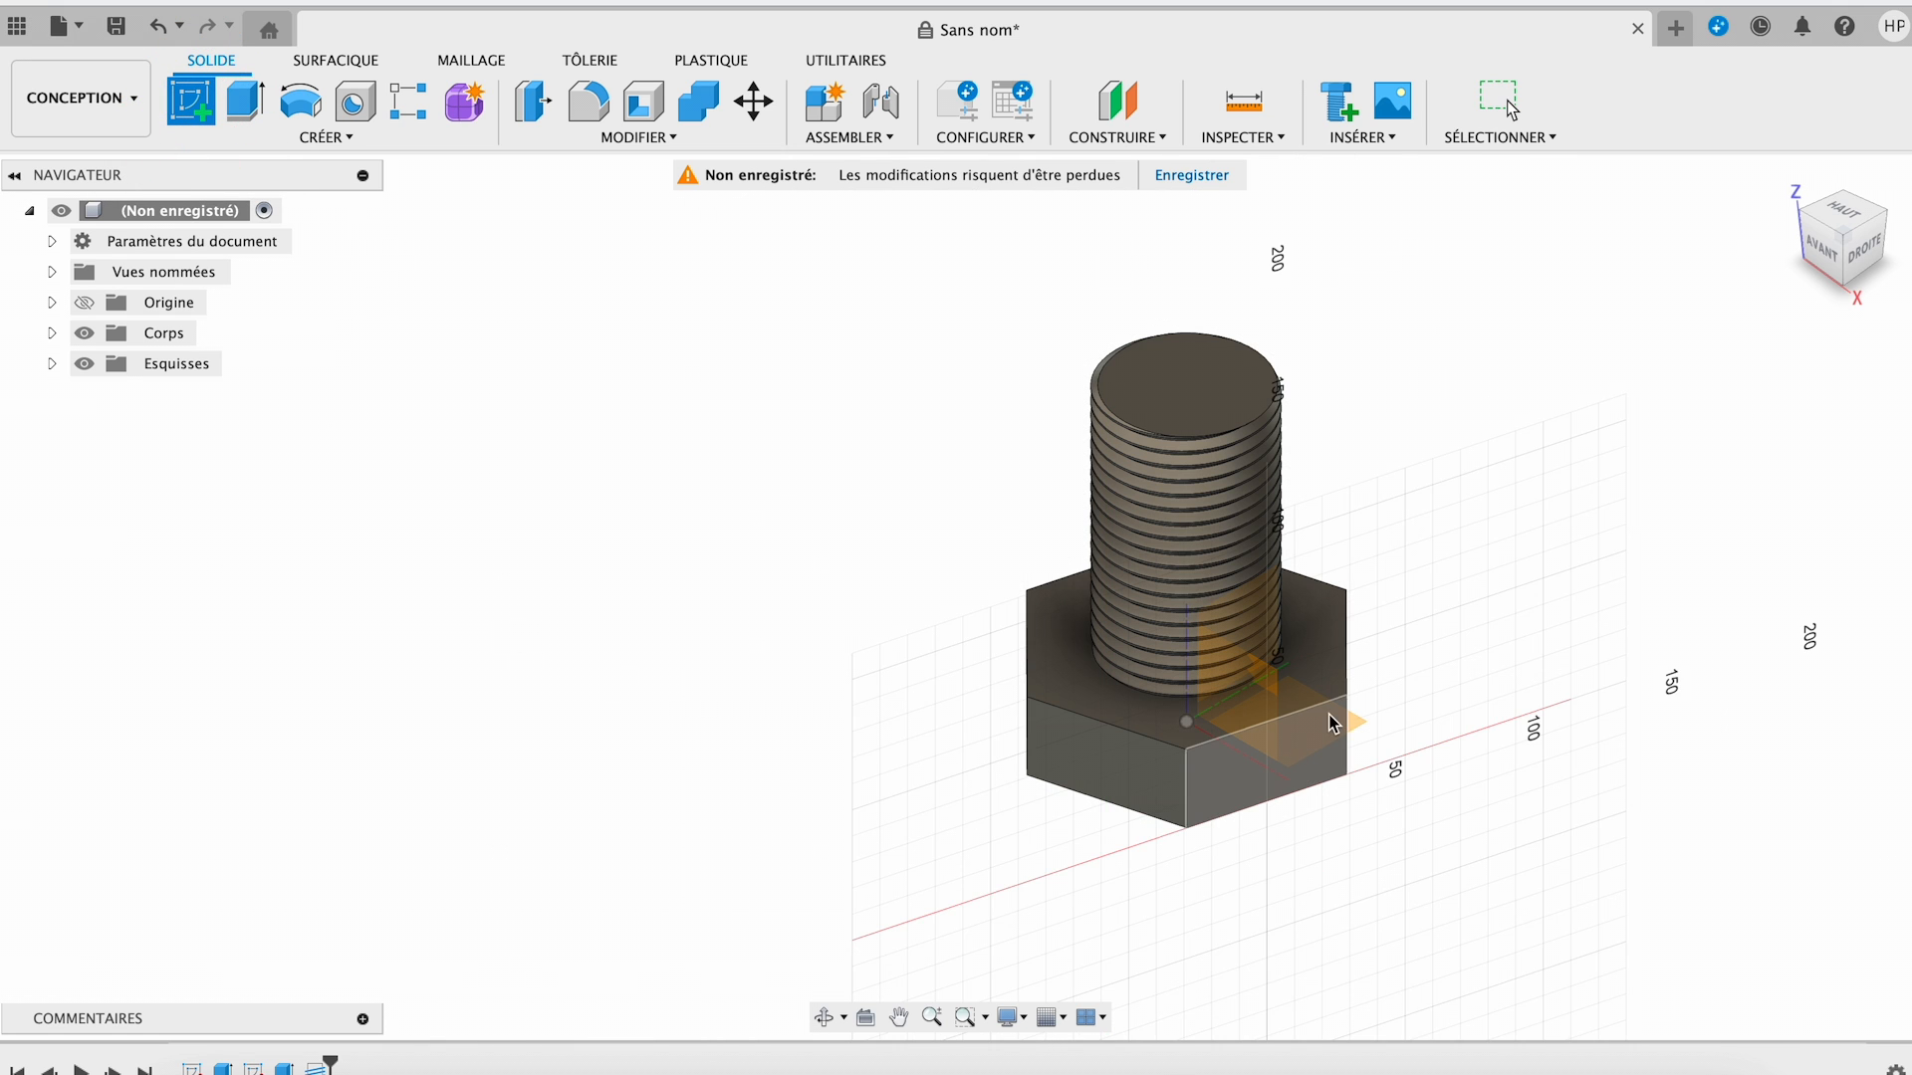
click(1361, 730)
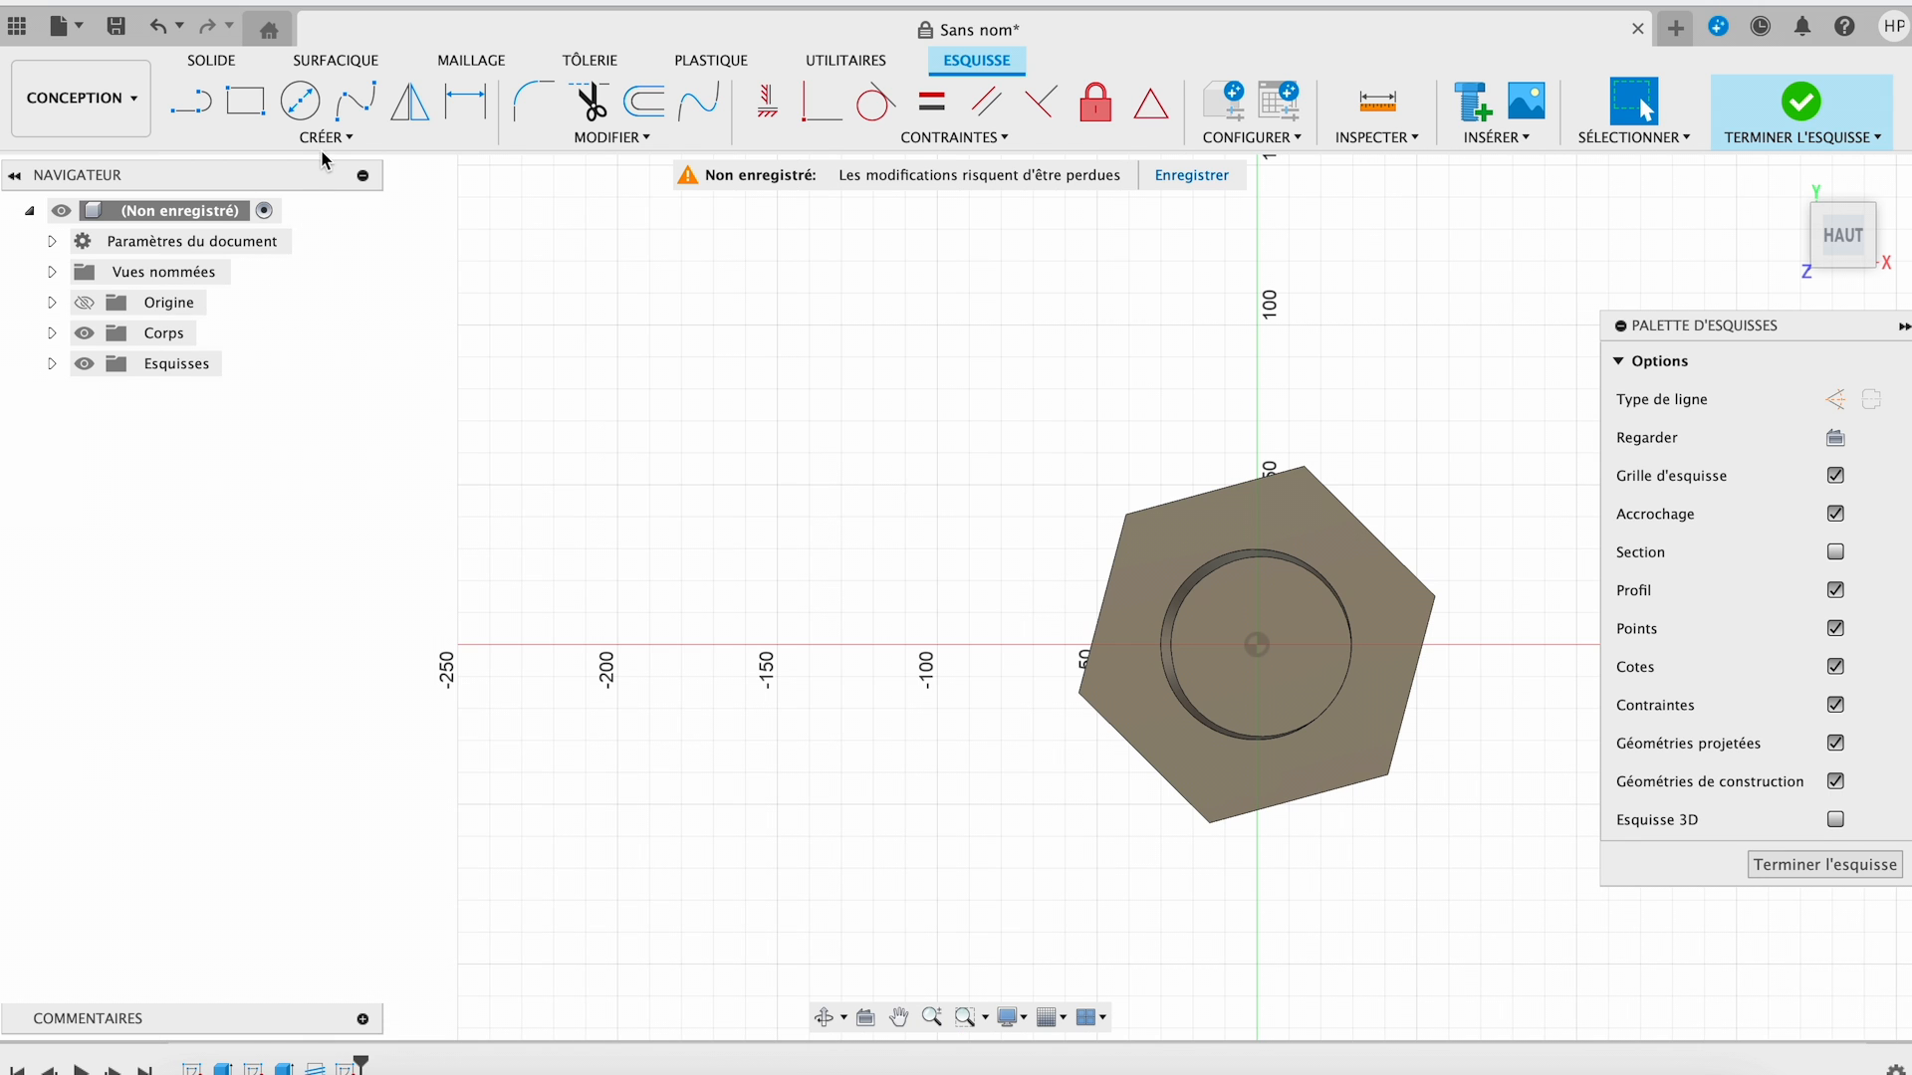
click(324, 144)
mouse_move(299, 272)
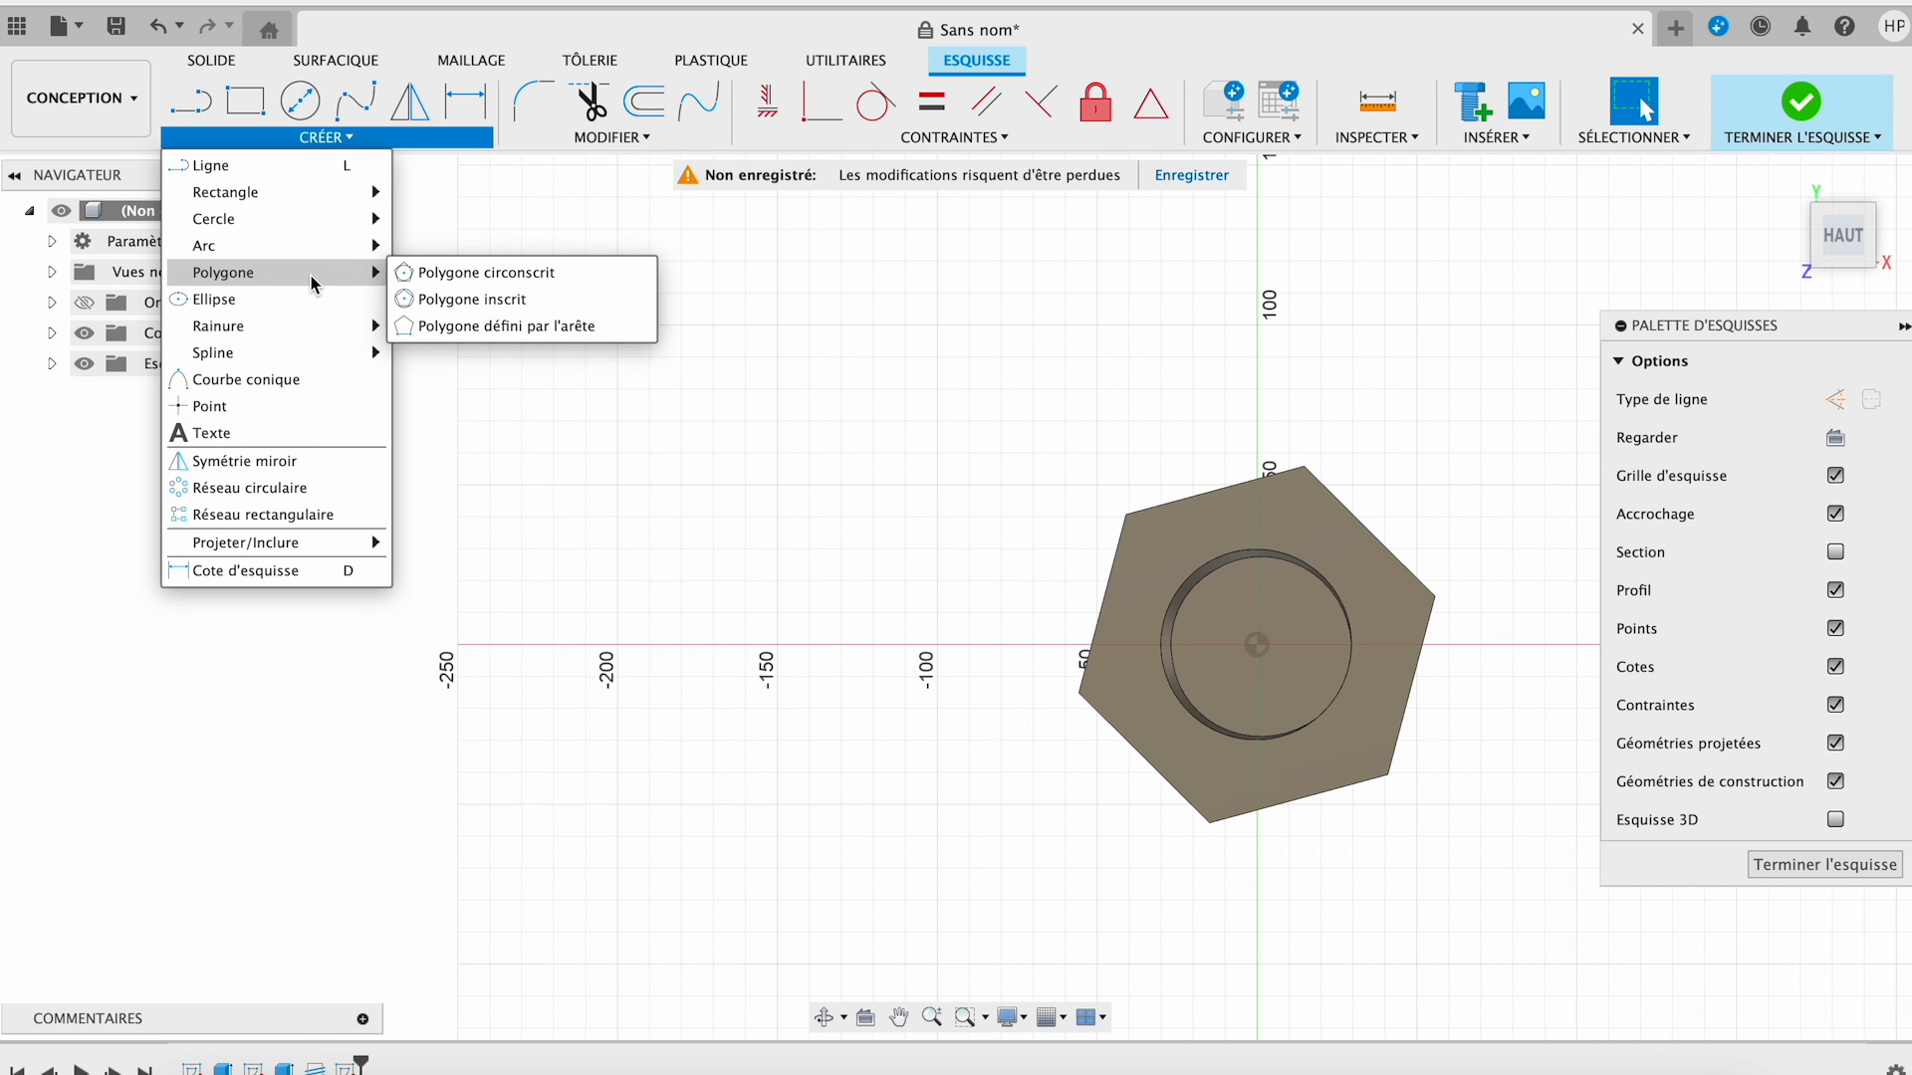
click(478, 277)
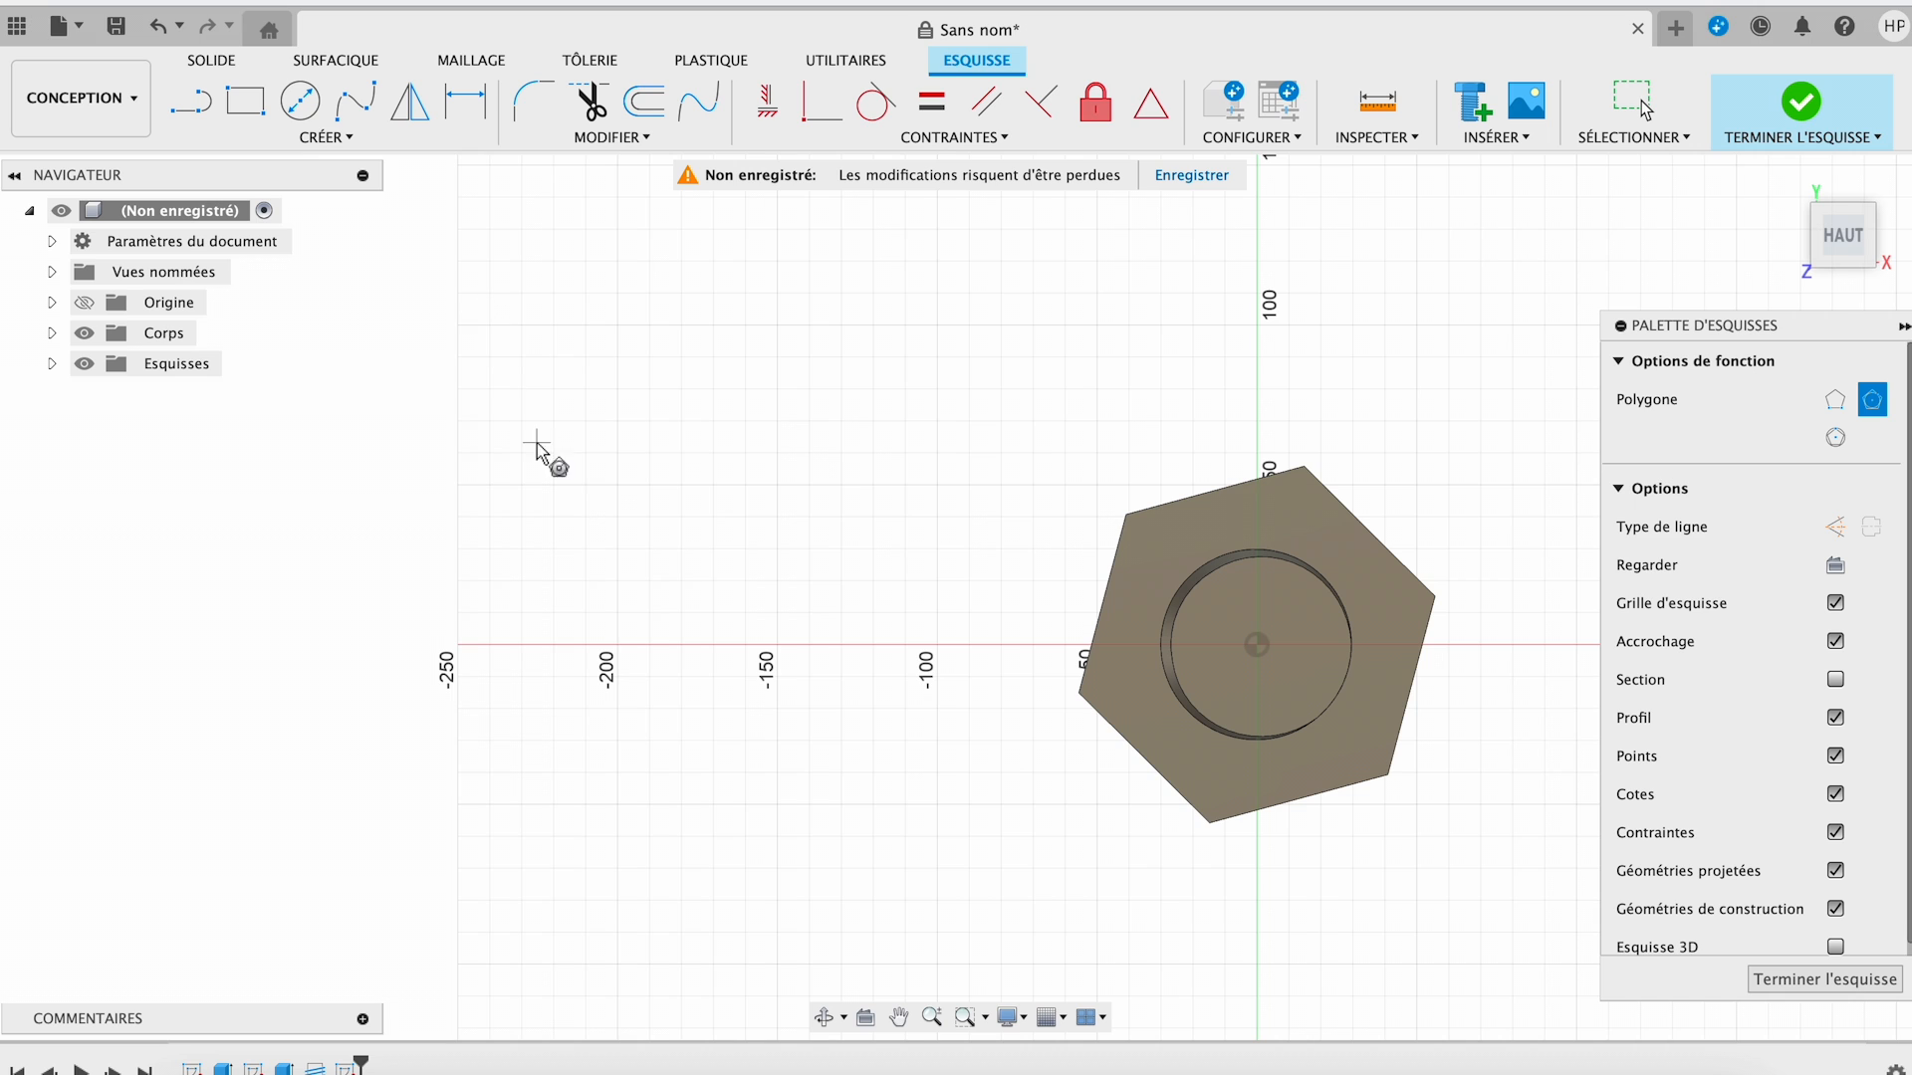
click(655, 432)
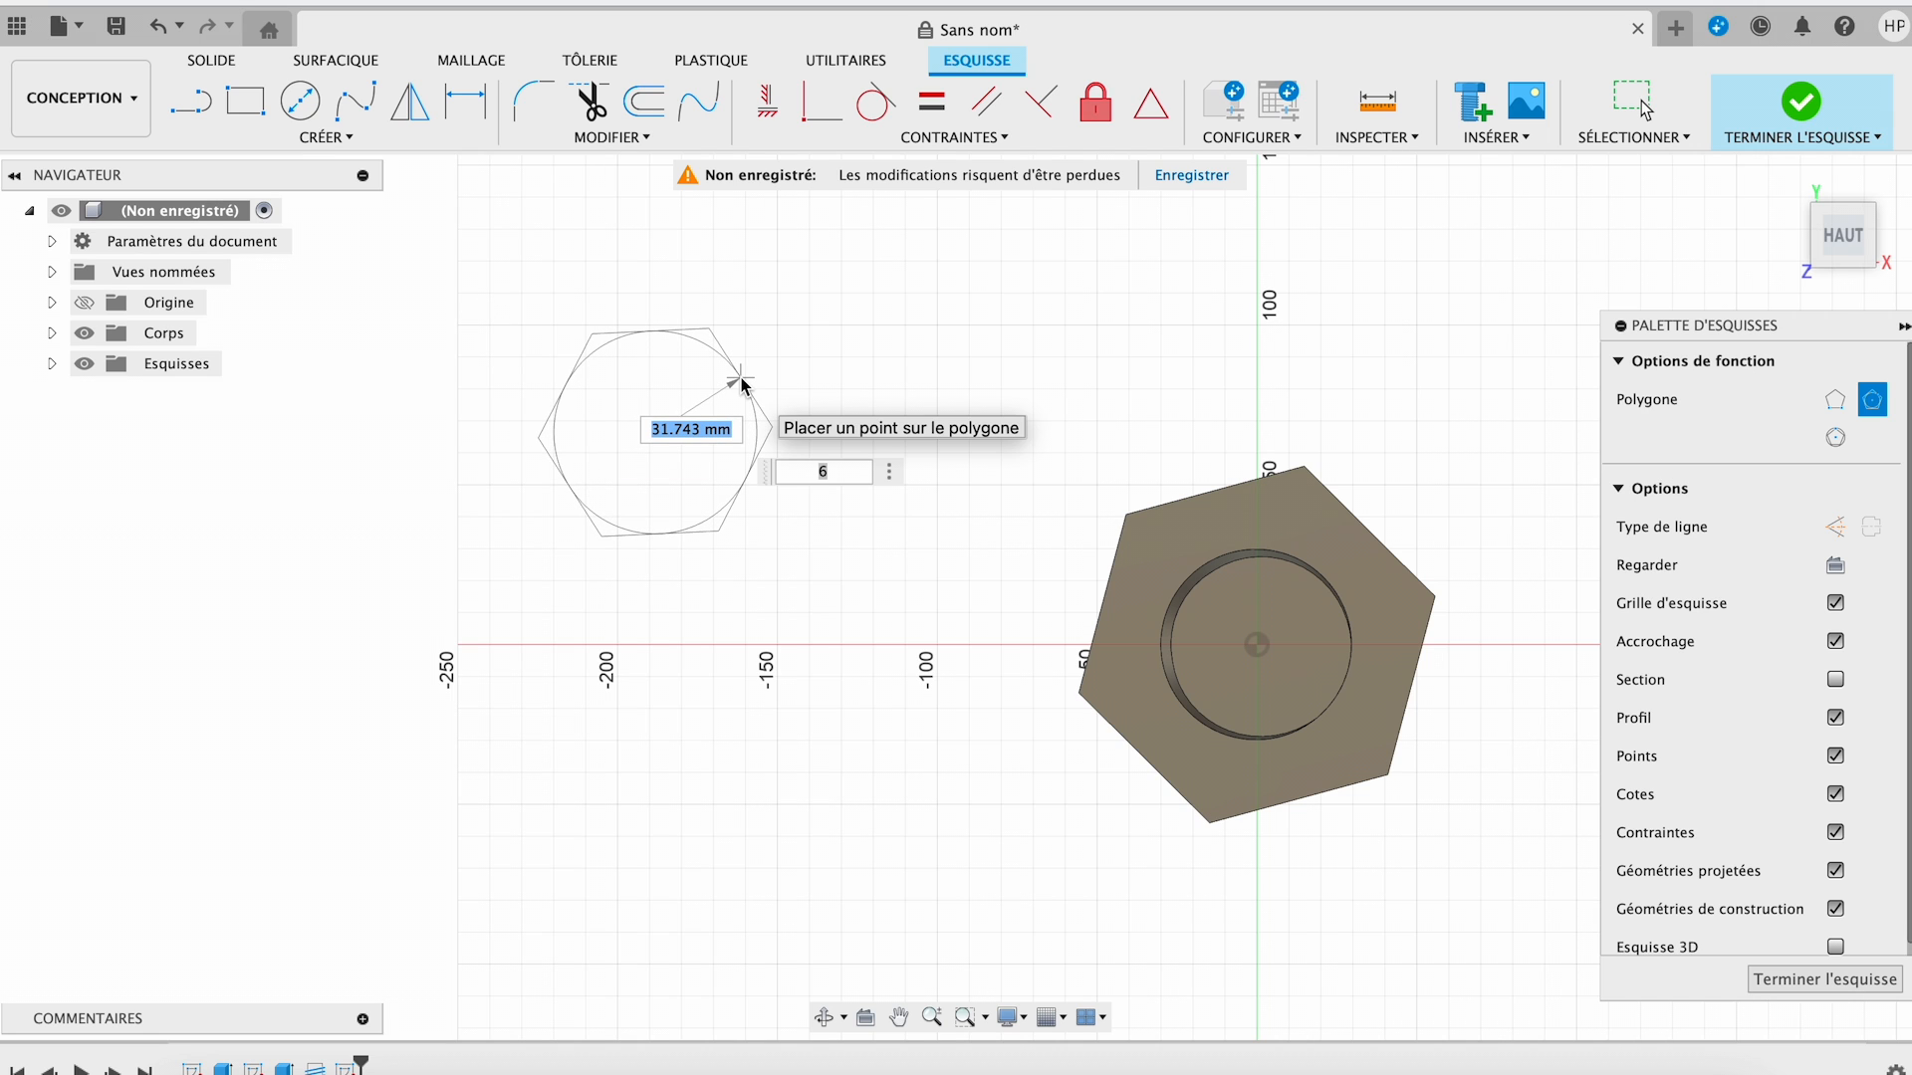
text(50)
key(Return)
click(1798, 99)
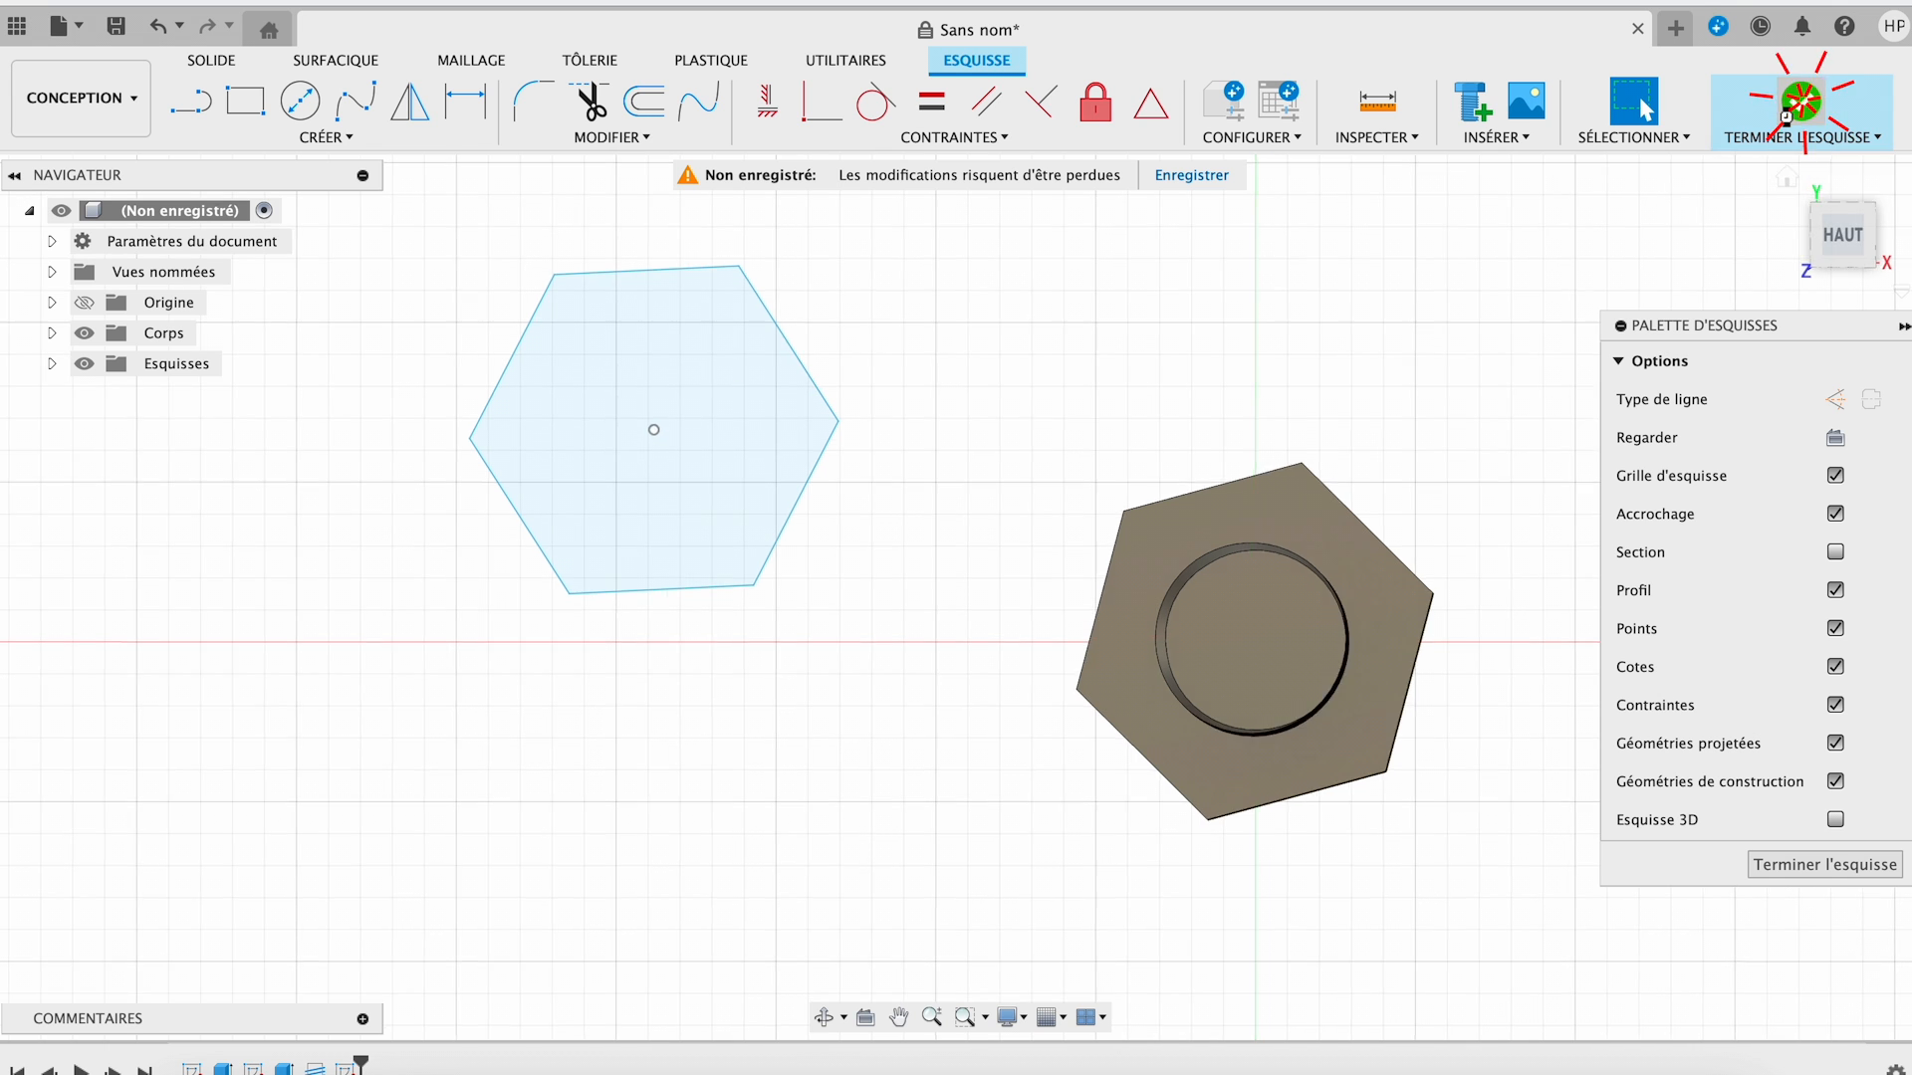
- Extrude the separate hexagon beside the bolt 30 mm to form the nut blank
key(e)
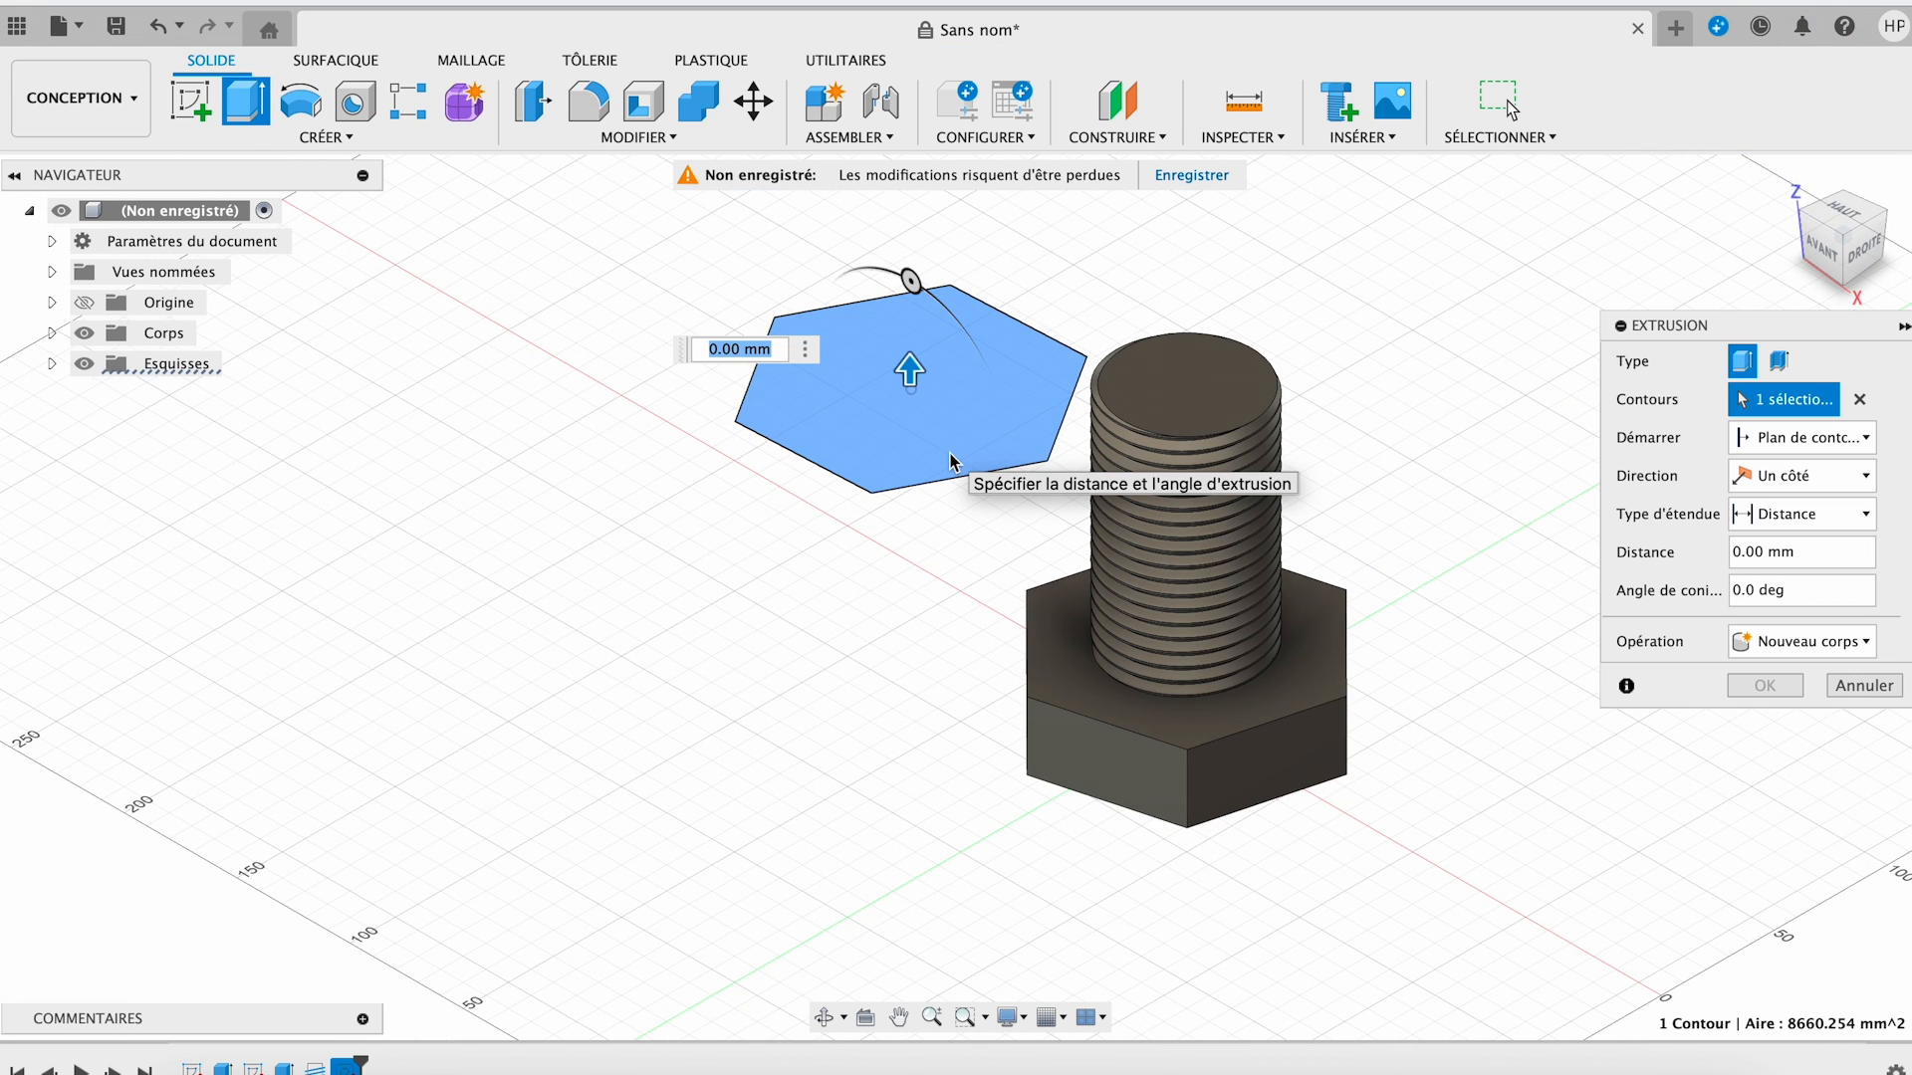
text(30)
key(Return)
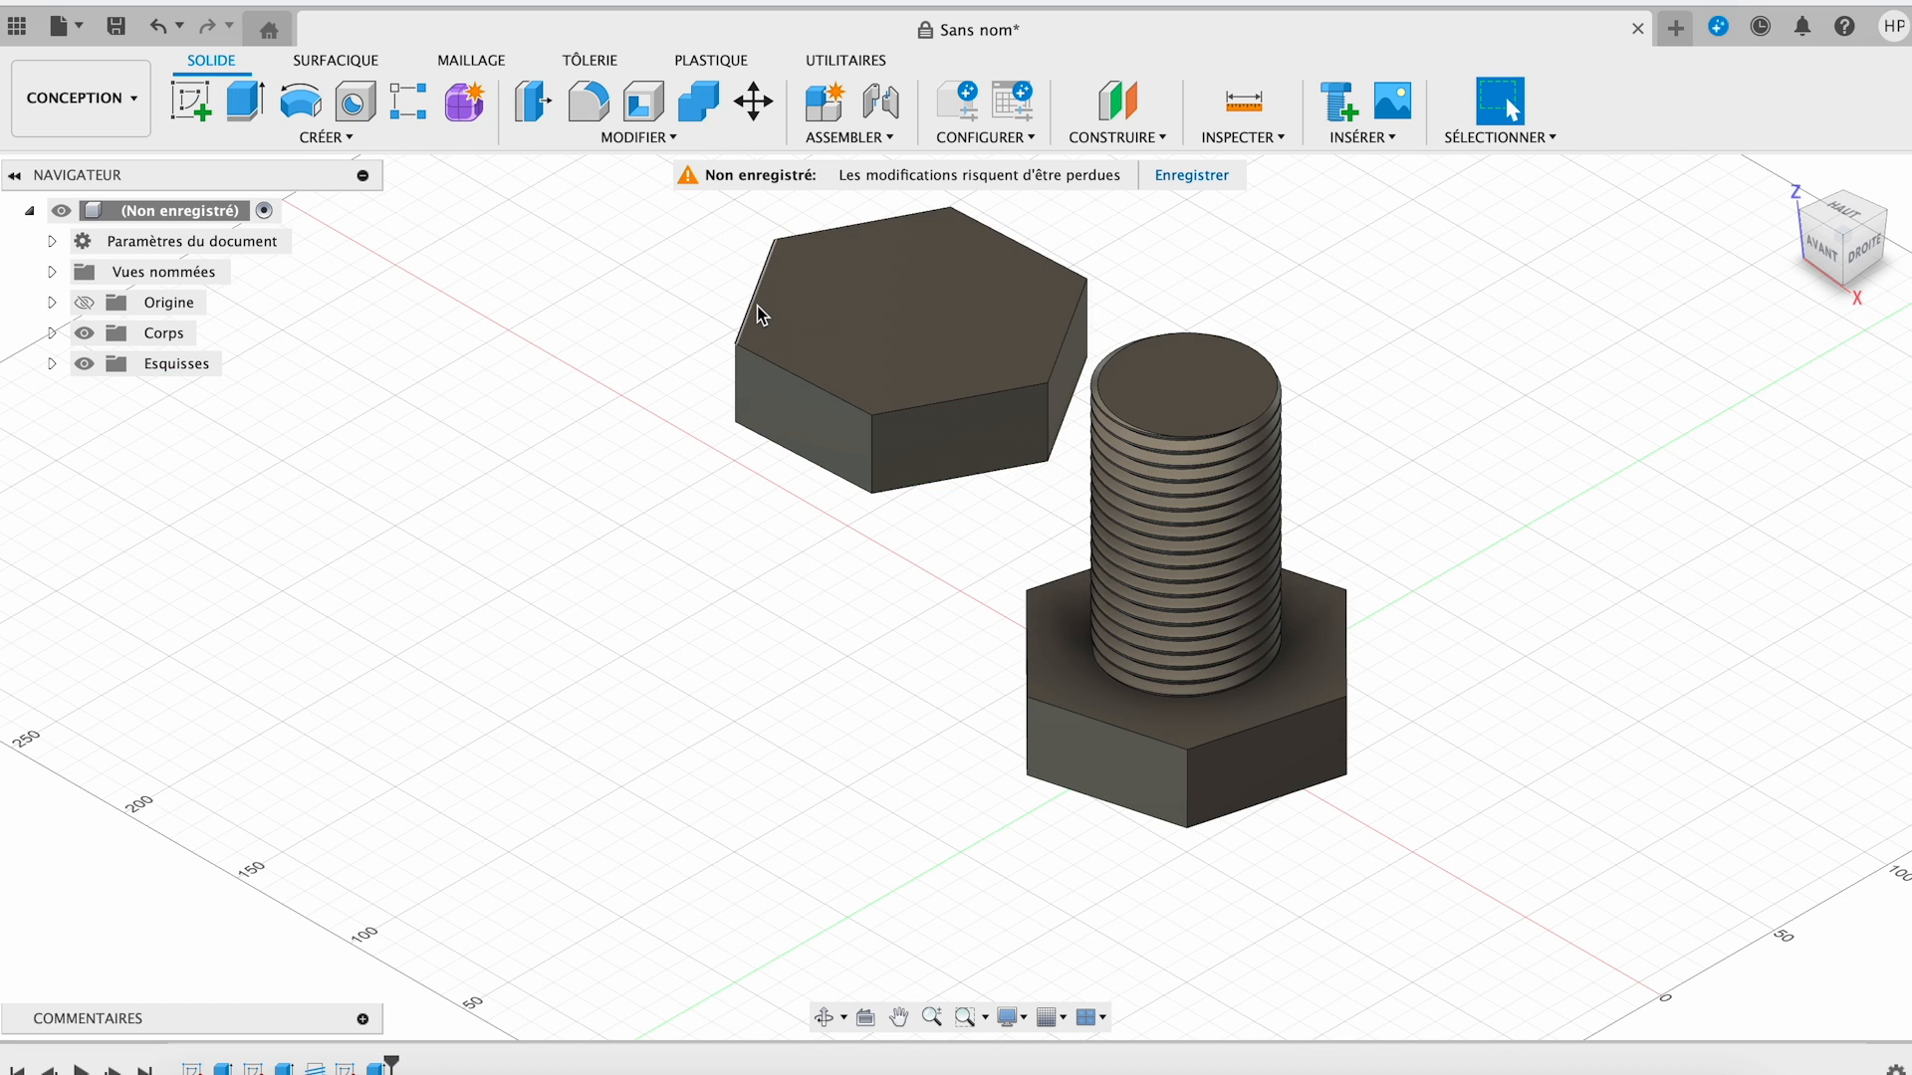
- Start a hole on the separate hexagonal nut blank's top face and position it at about the centre of the hexagon
click(367, 141)
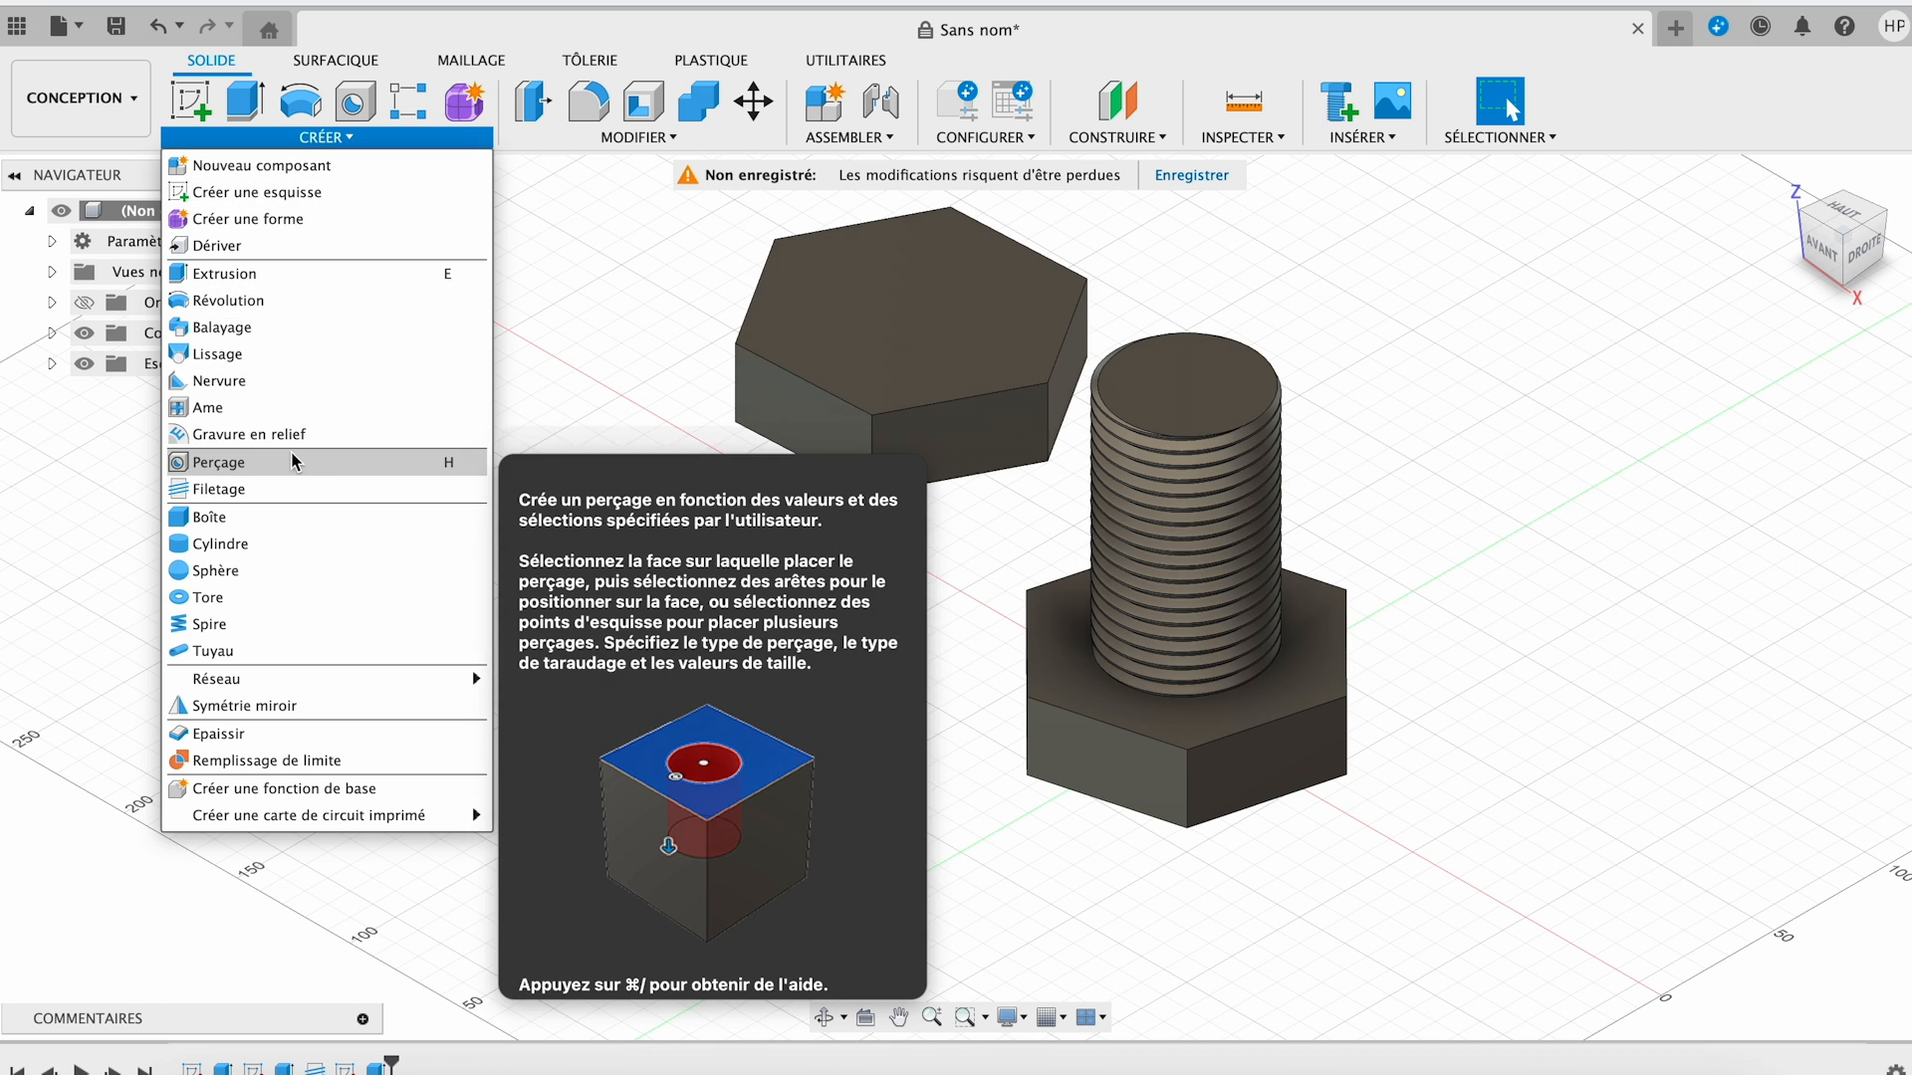
click(297, 462)
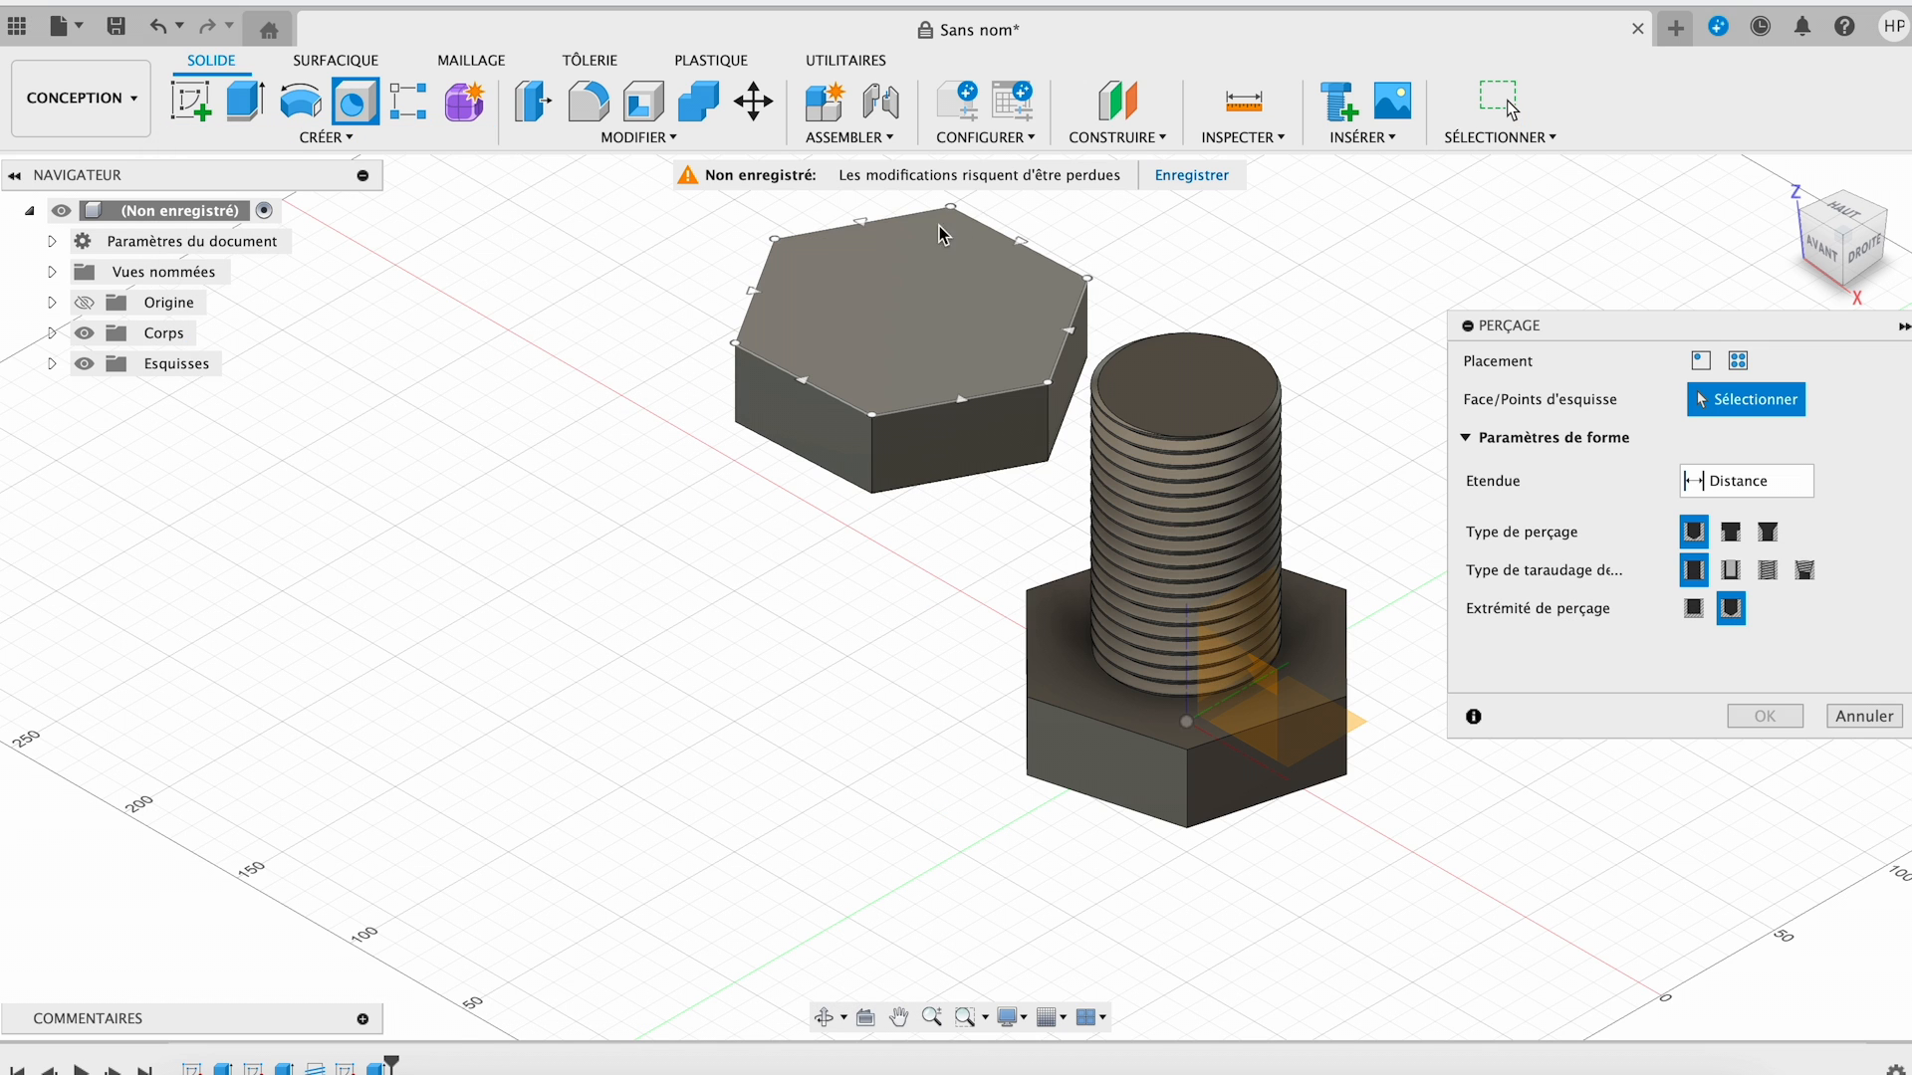
click(889, 302)
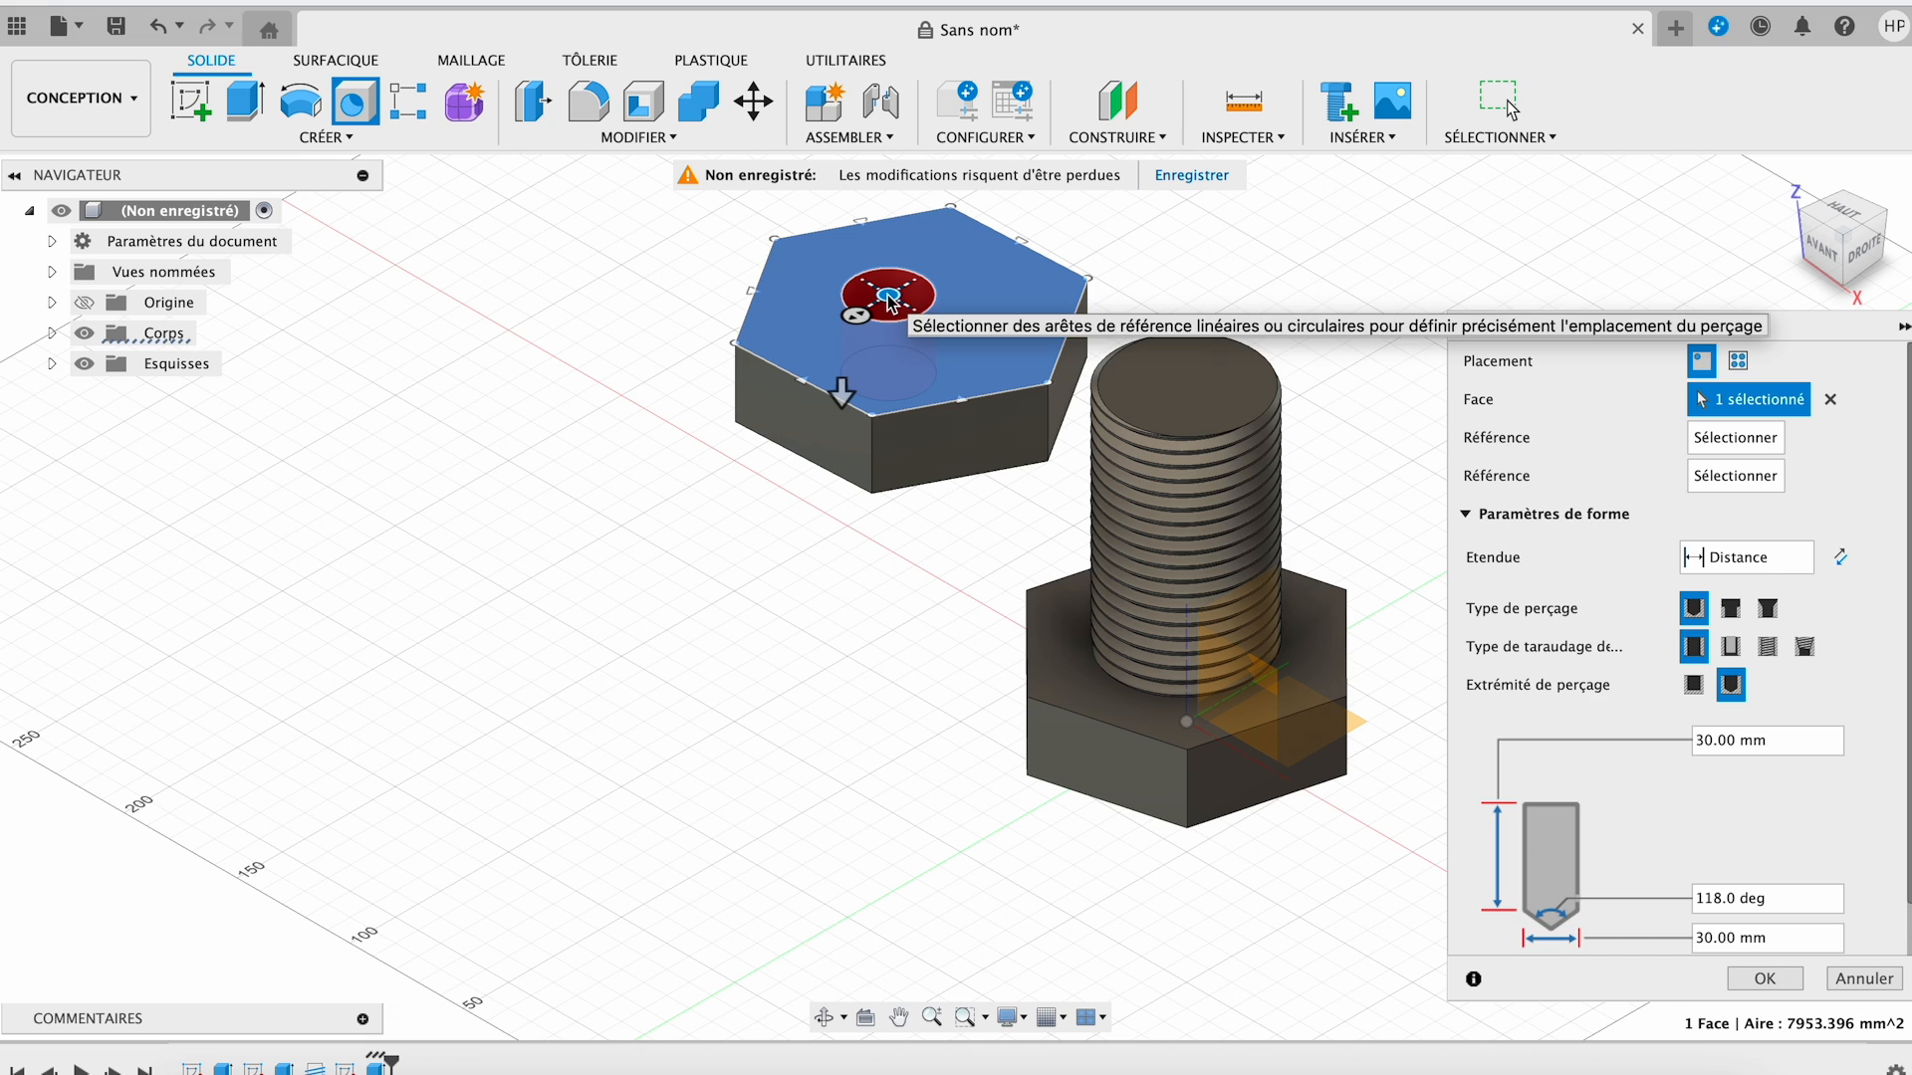
middle_drag(889, 302, 787, 543)
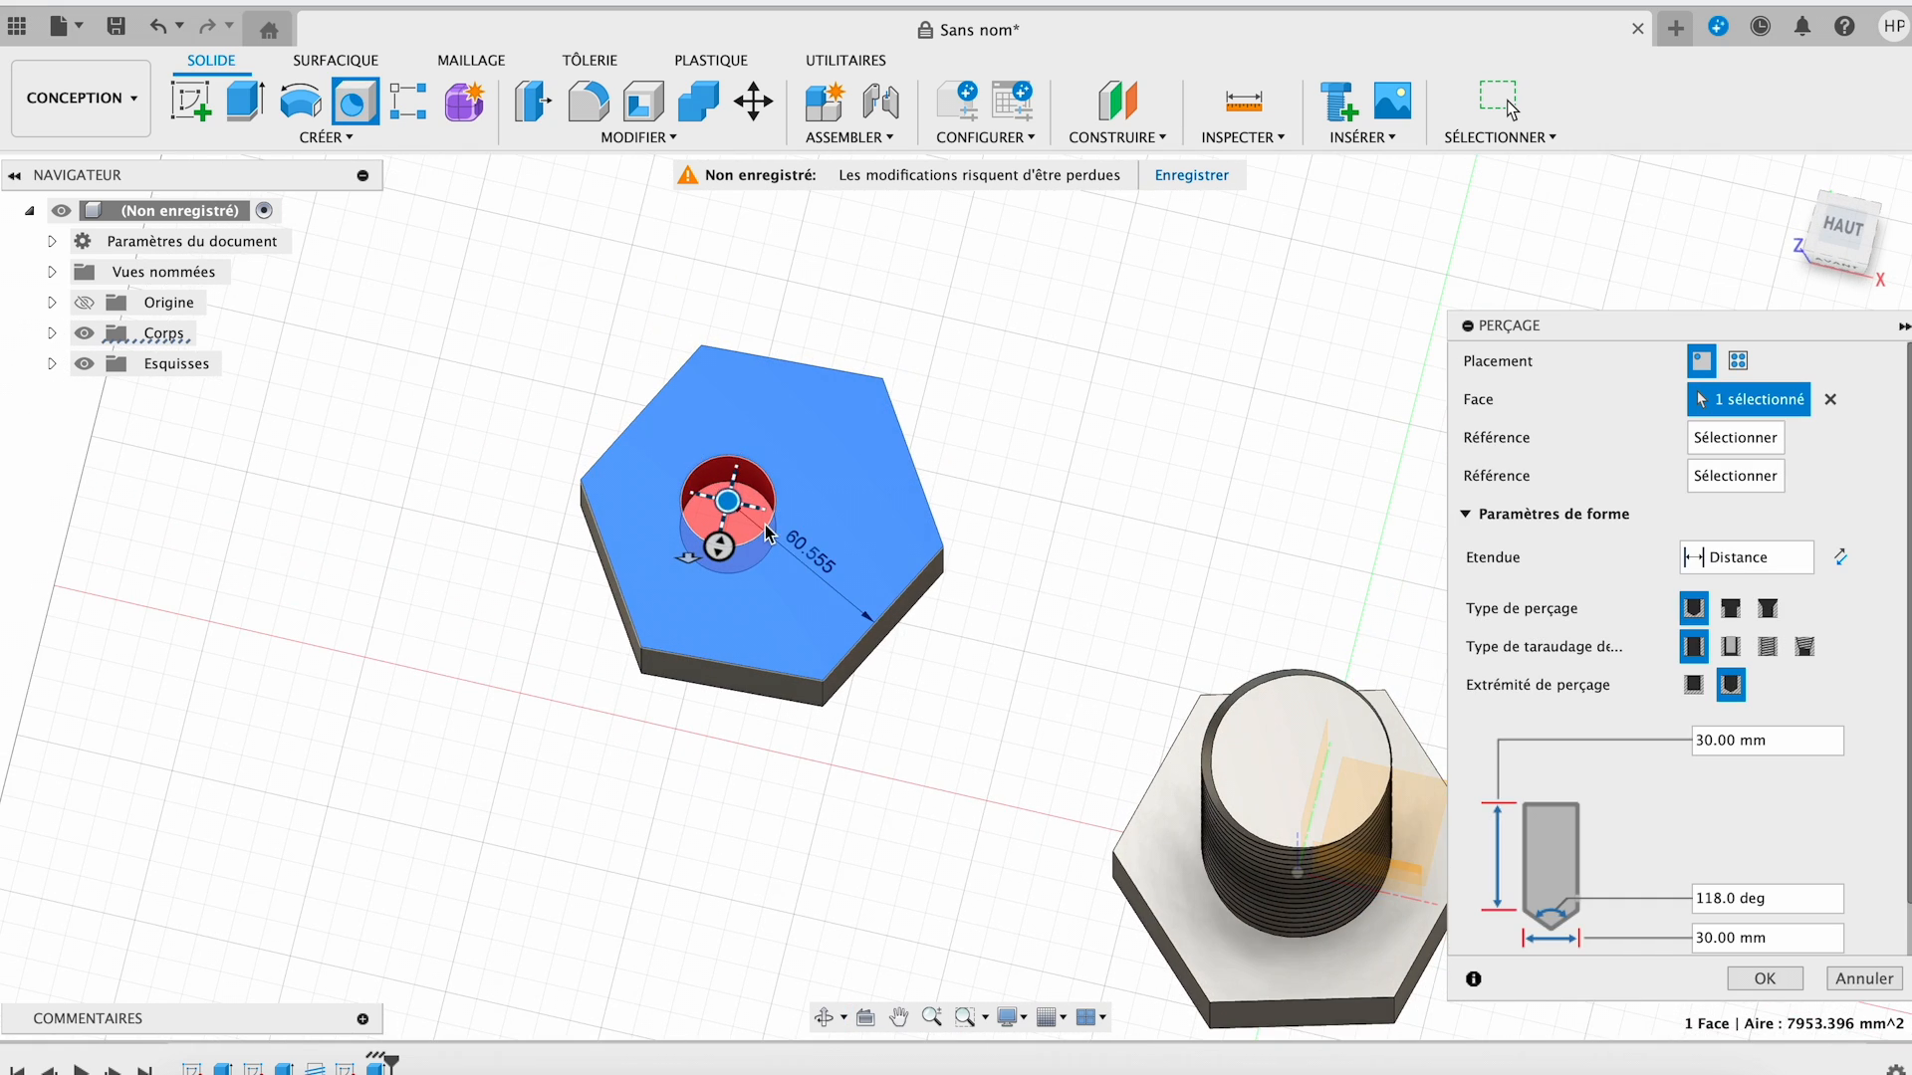
drag(726, 500, 766, 511)
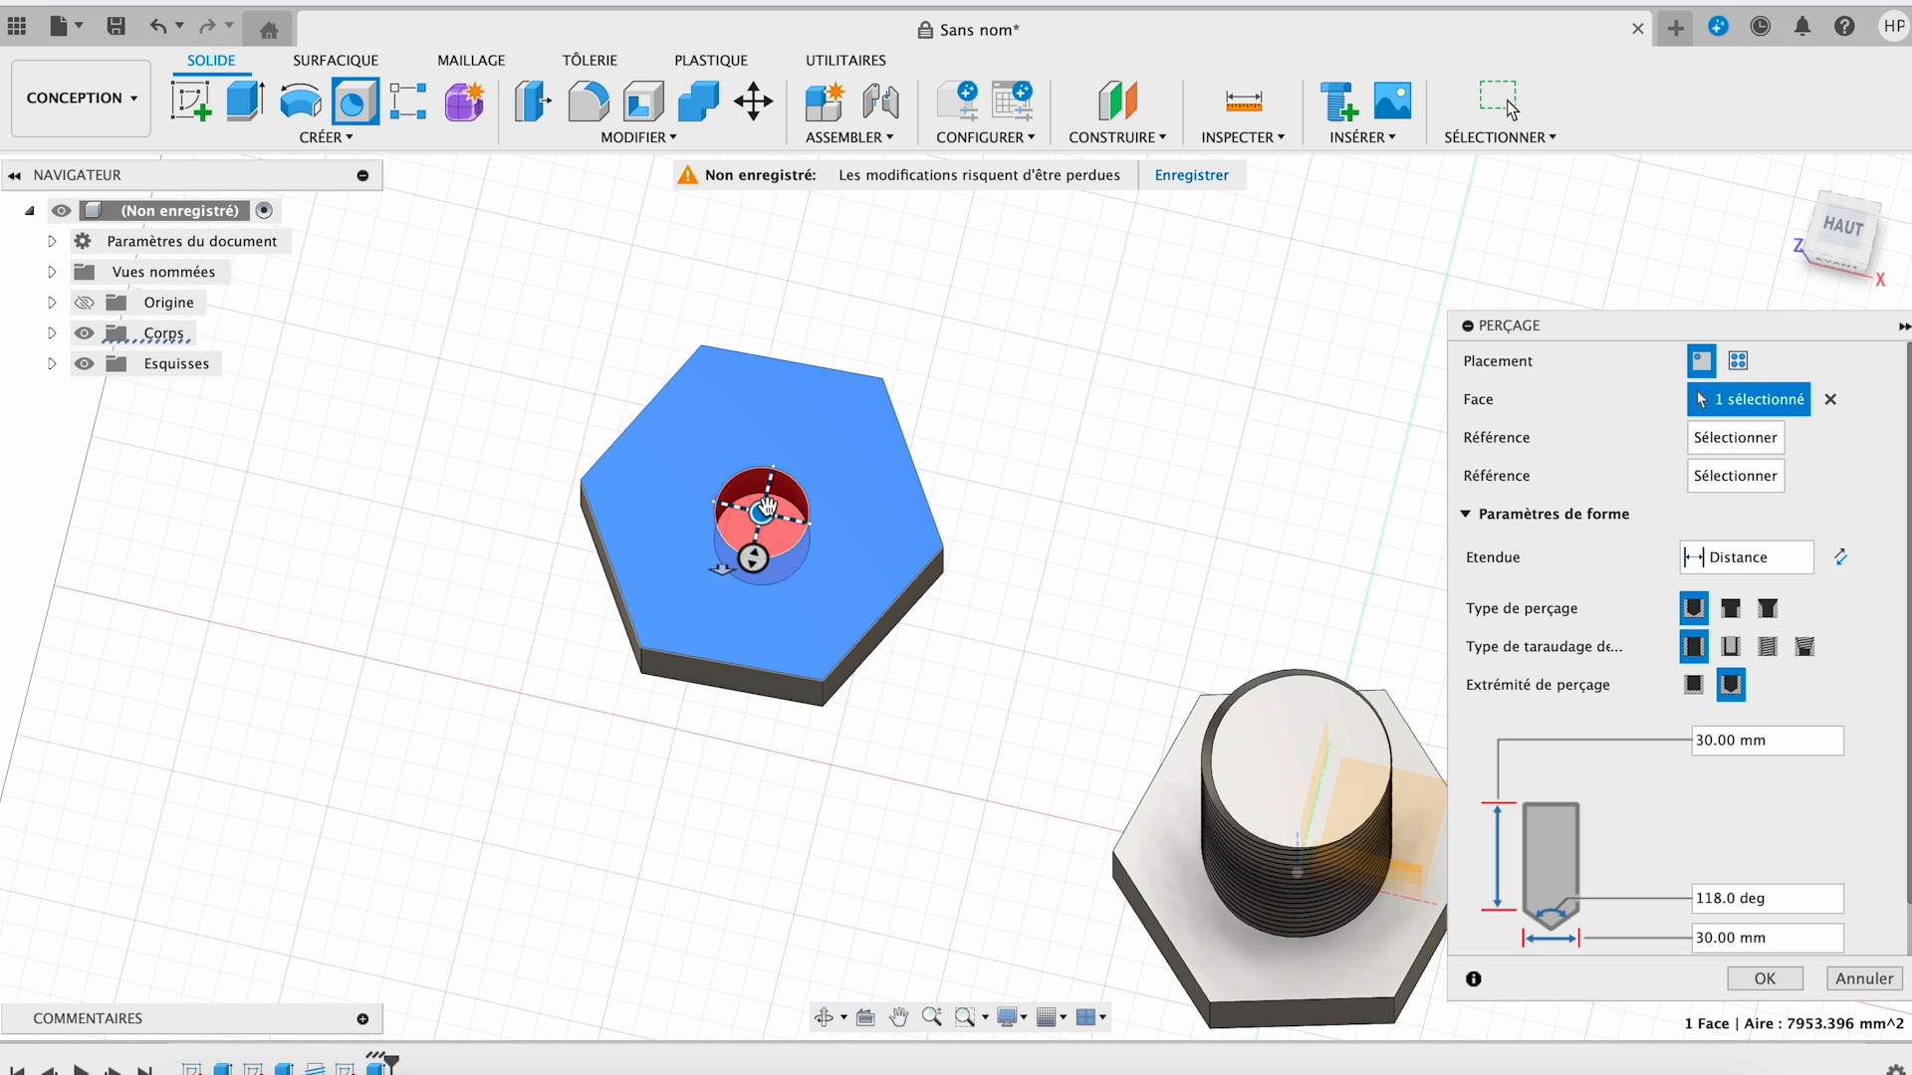
- Make the nut's hole tapped with a modelled ISO metric 60 mm thread, M60x5.5, 30 mm deep, and create it
click(1767, 646)
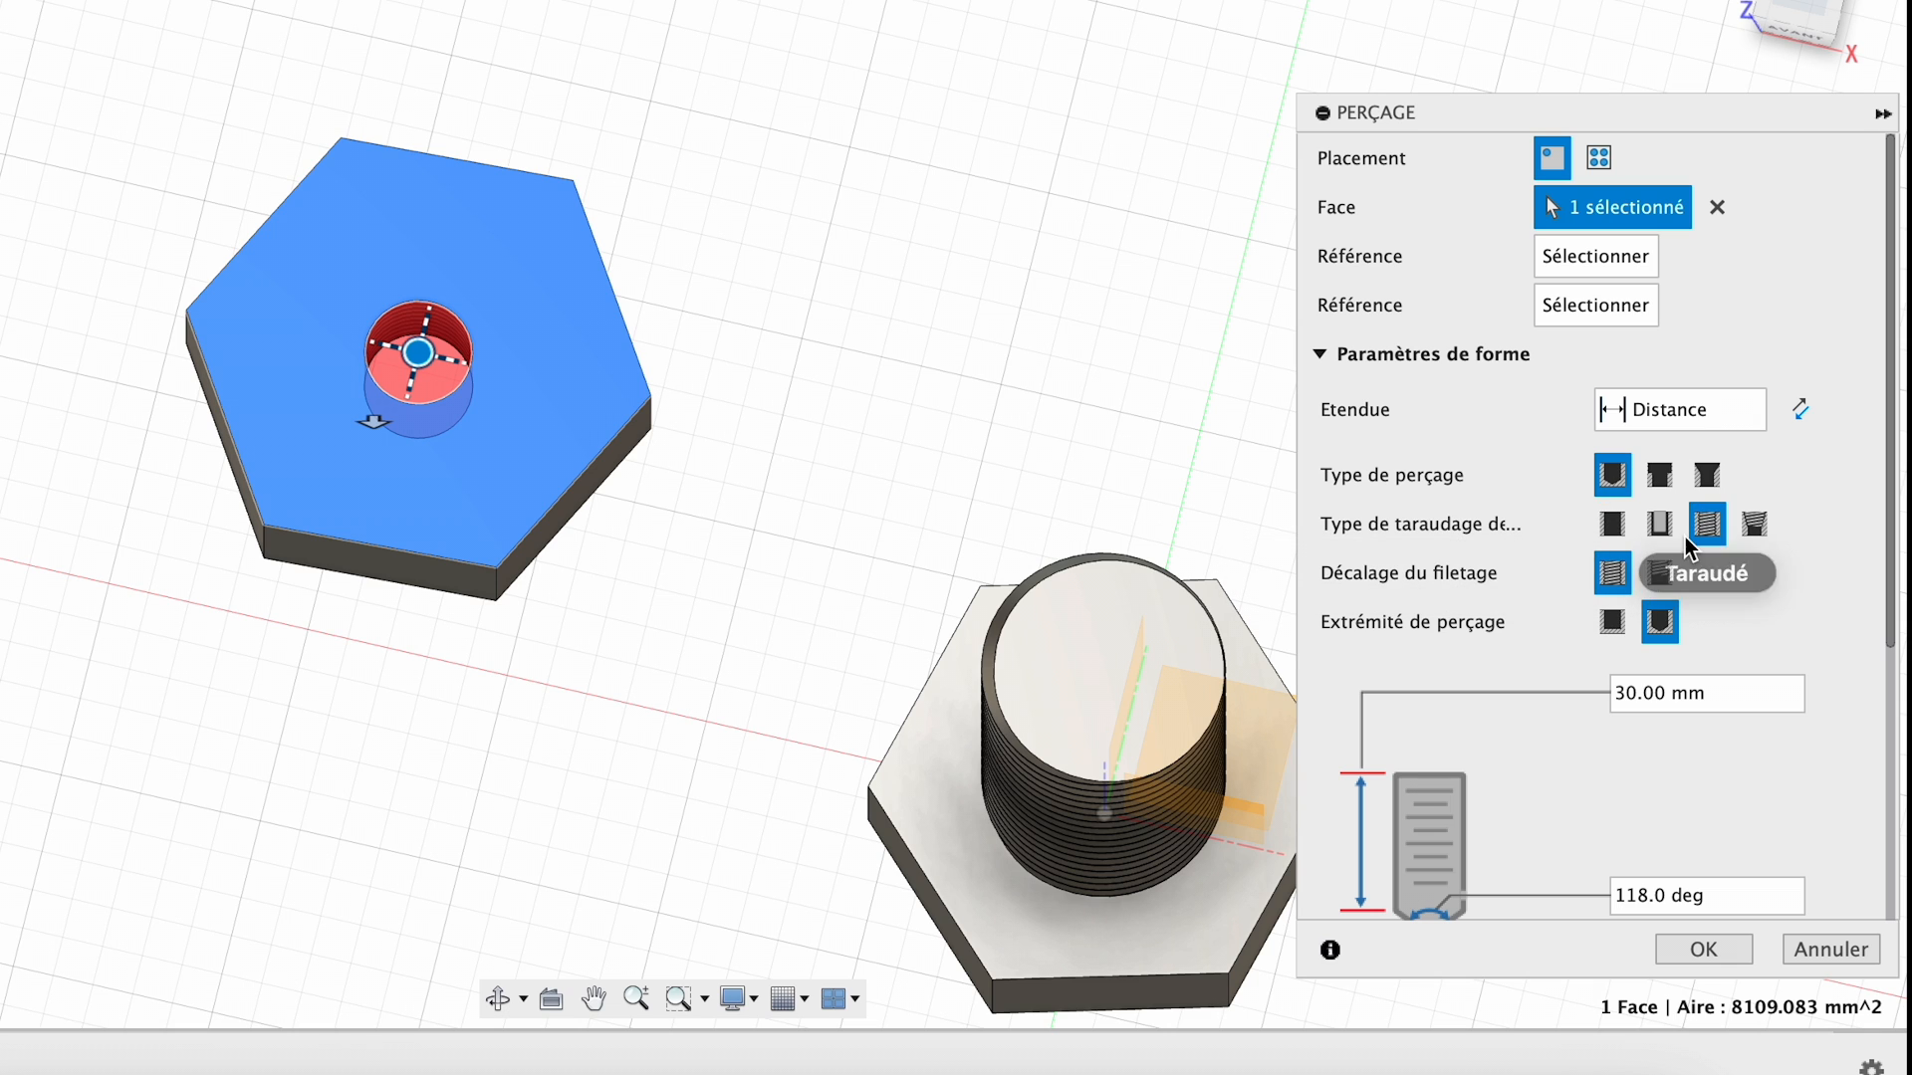
scroll(1687, 536, down, 5)
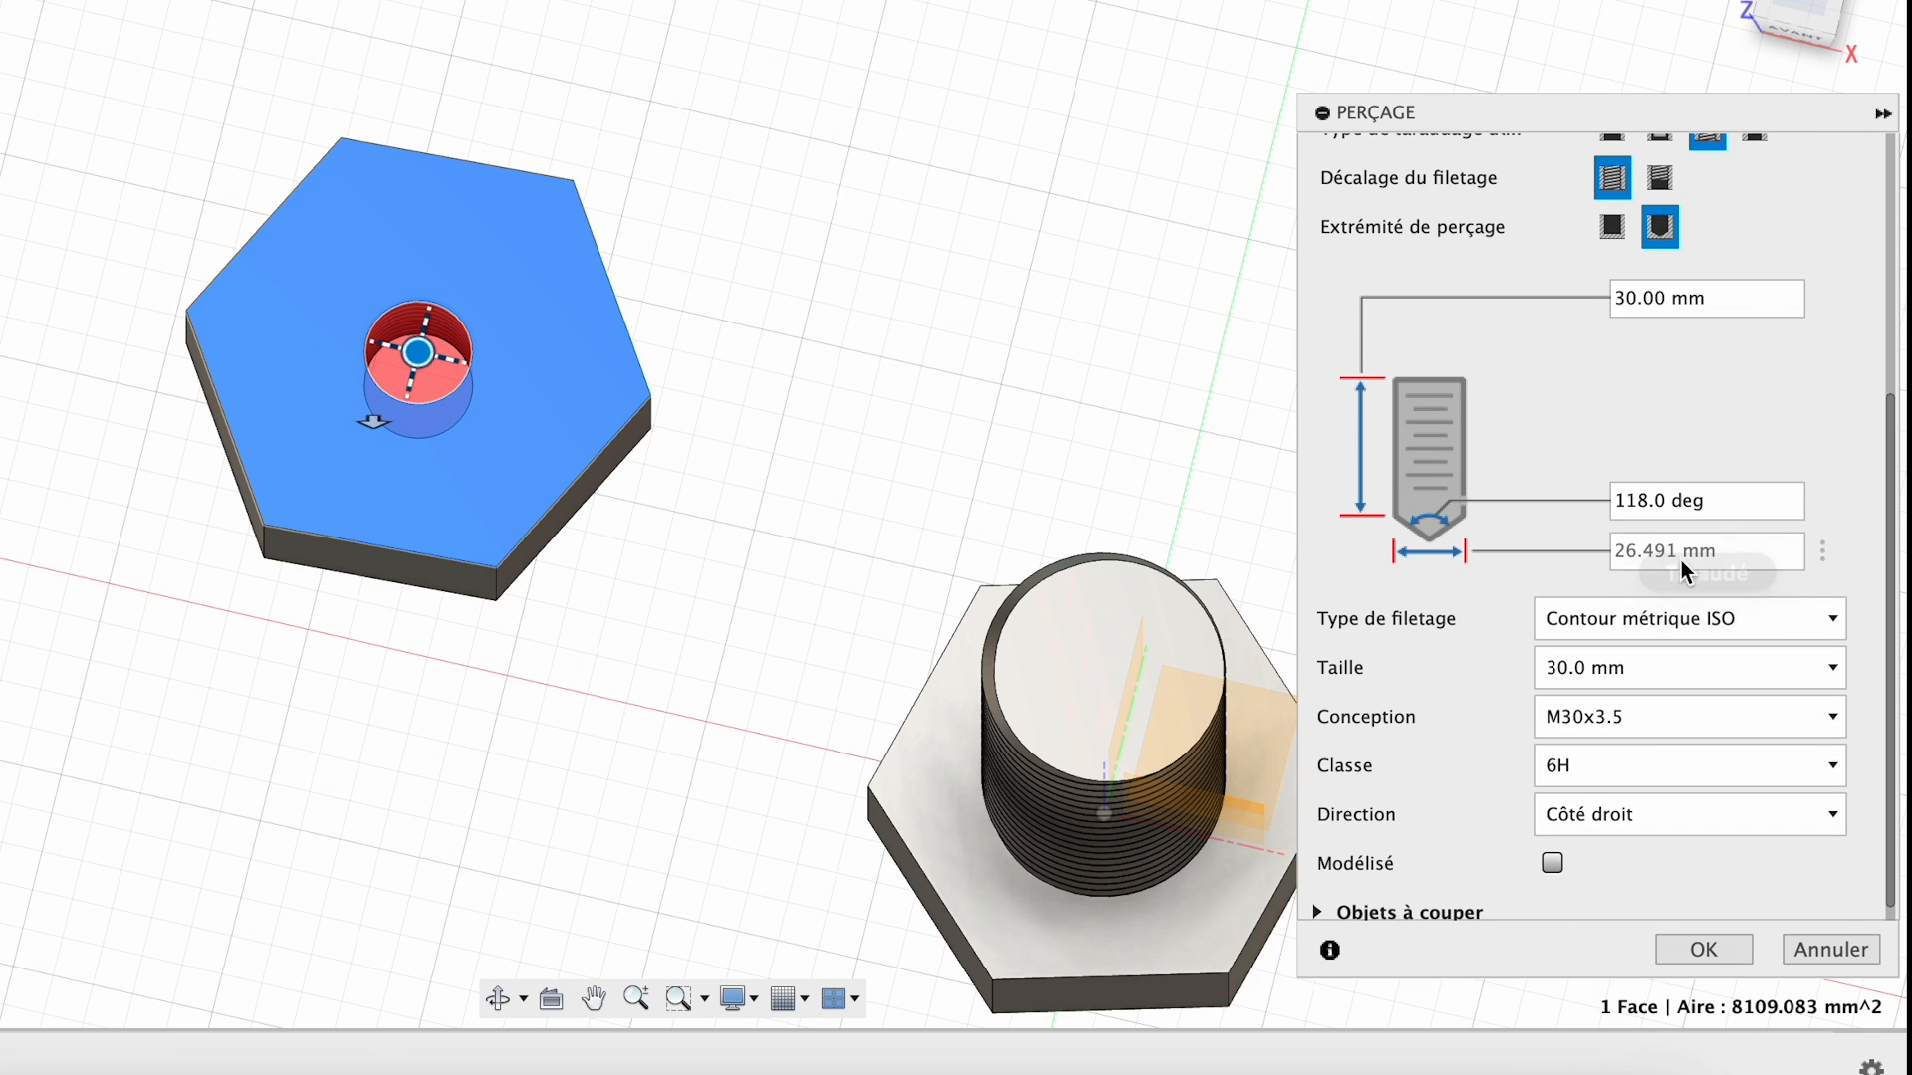
click(1593, 653)
scroll(1603, 538, down, 3)
scroll(1593, 542, down, 2)
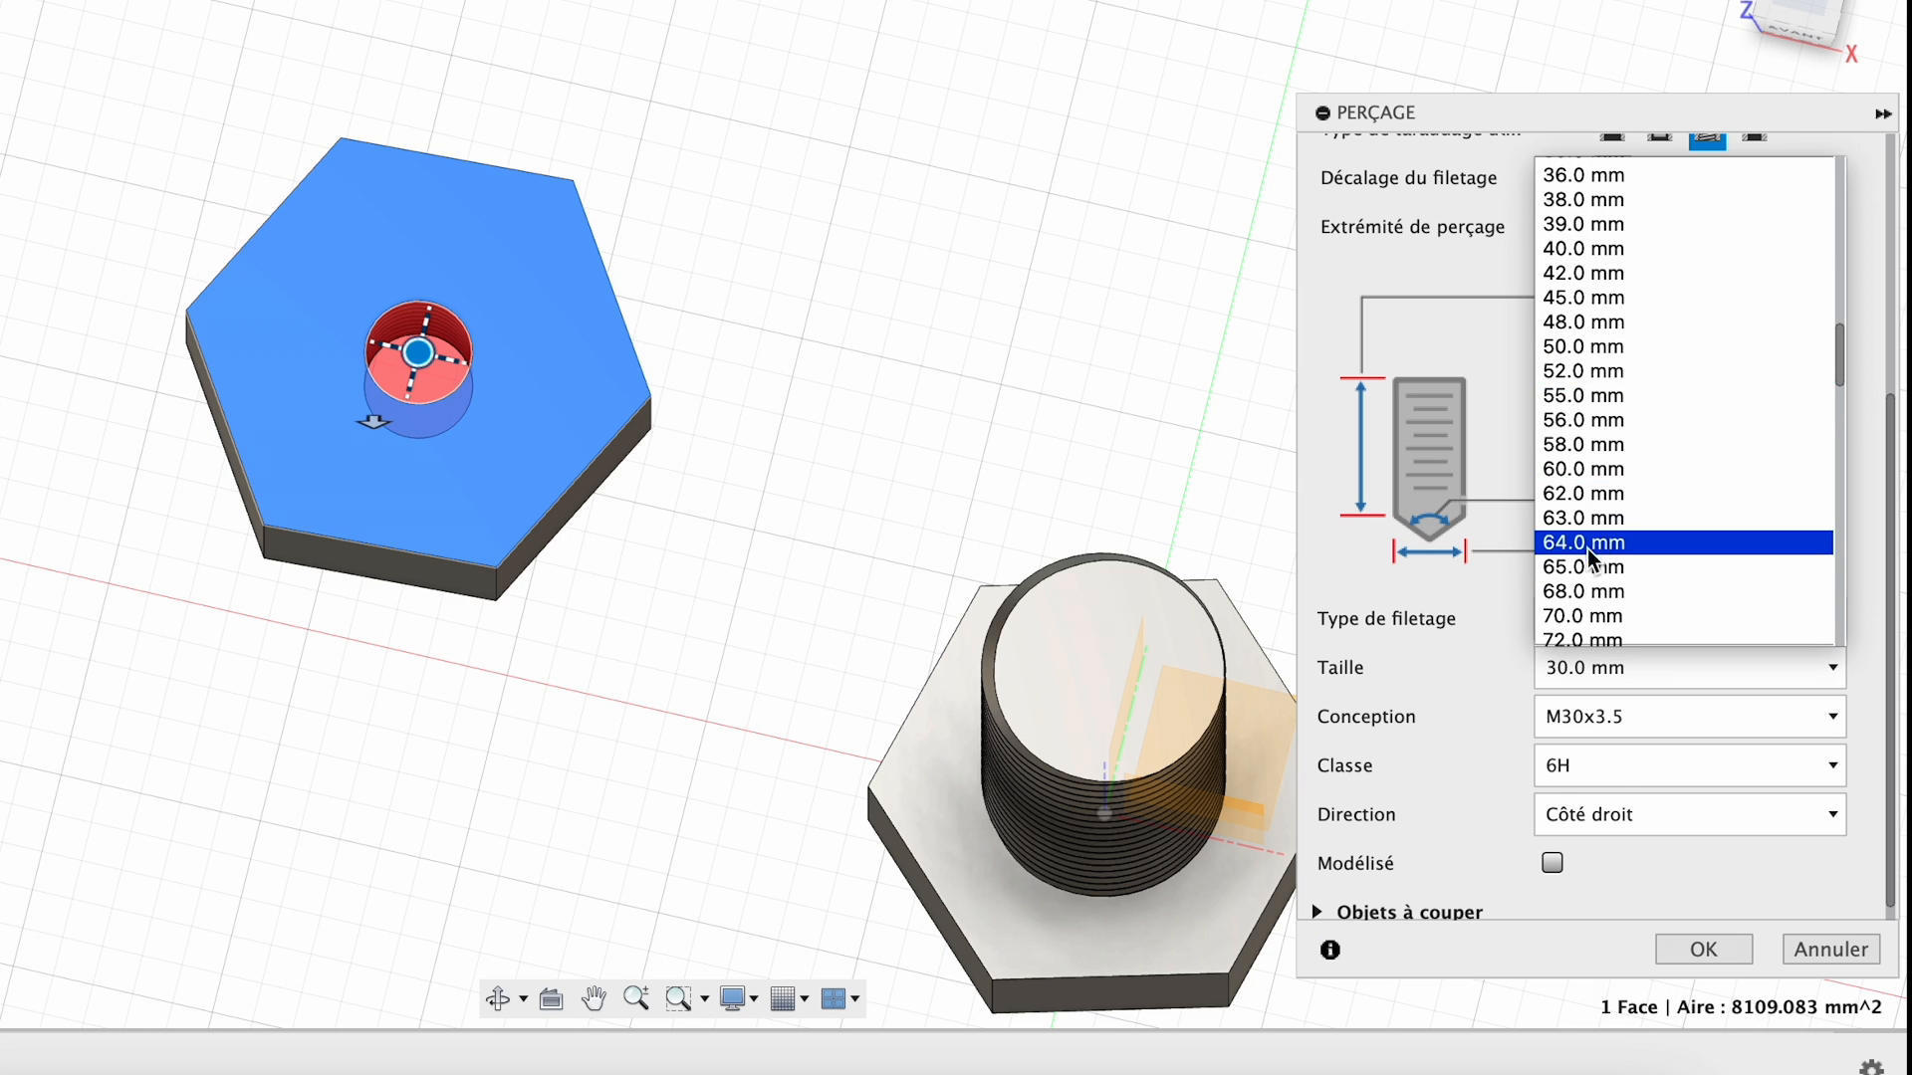
click(1571, 475)
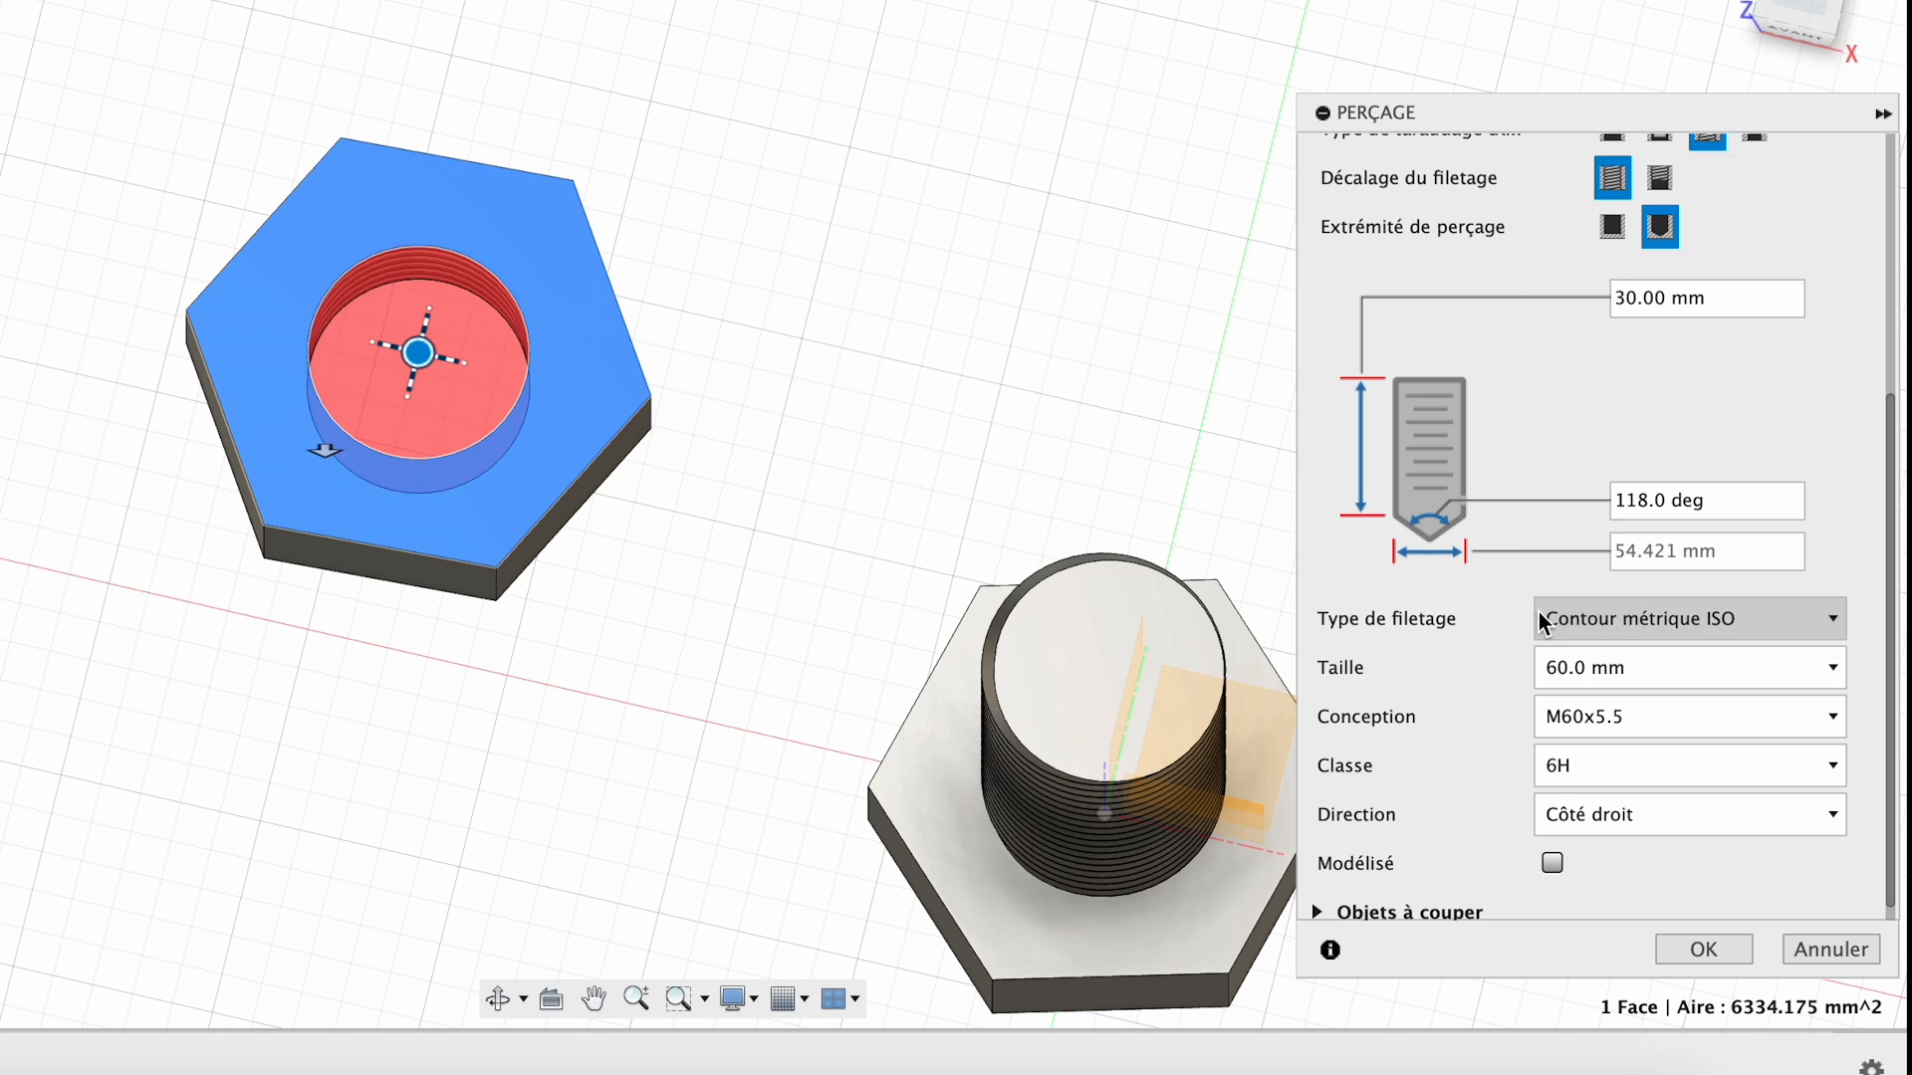
click(1551, 862)
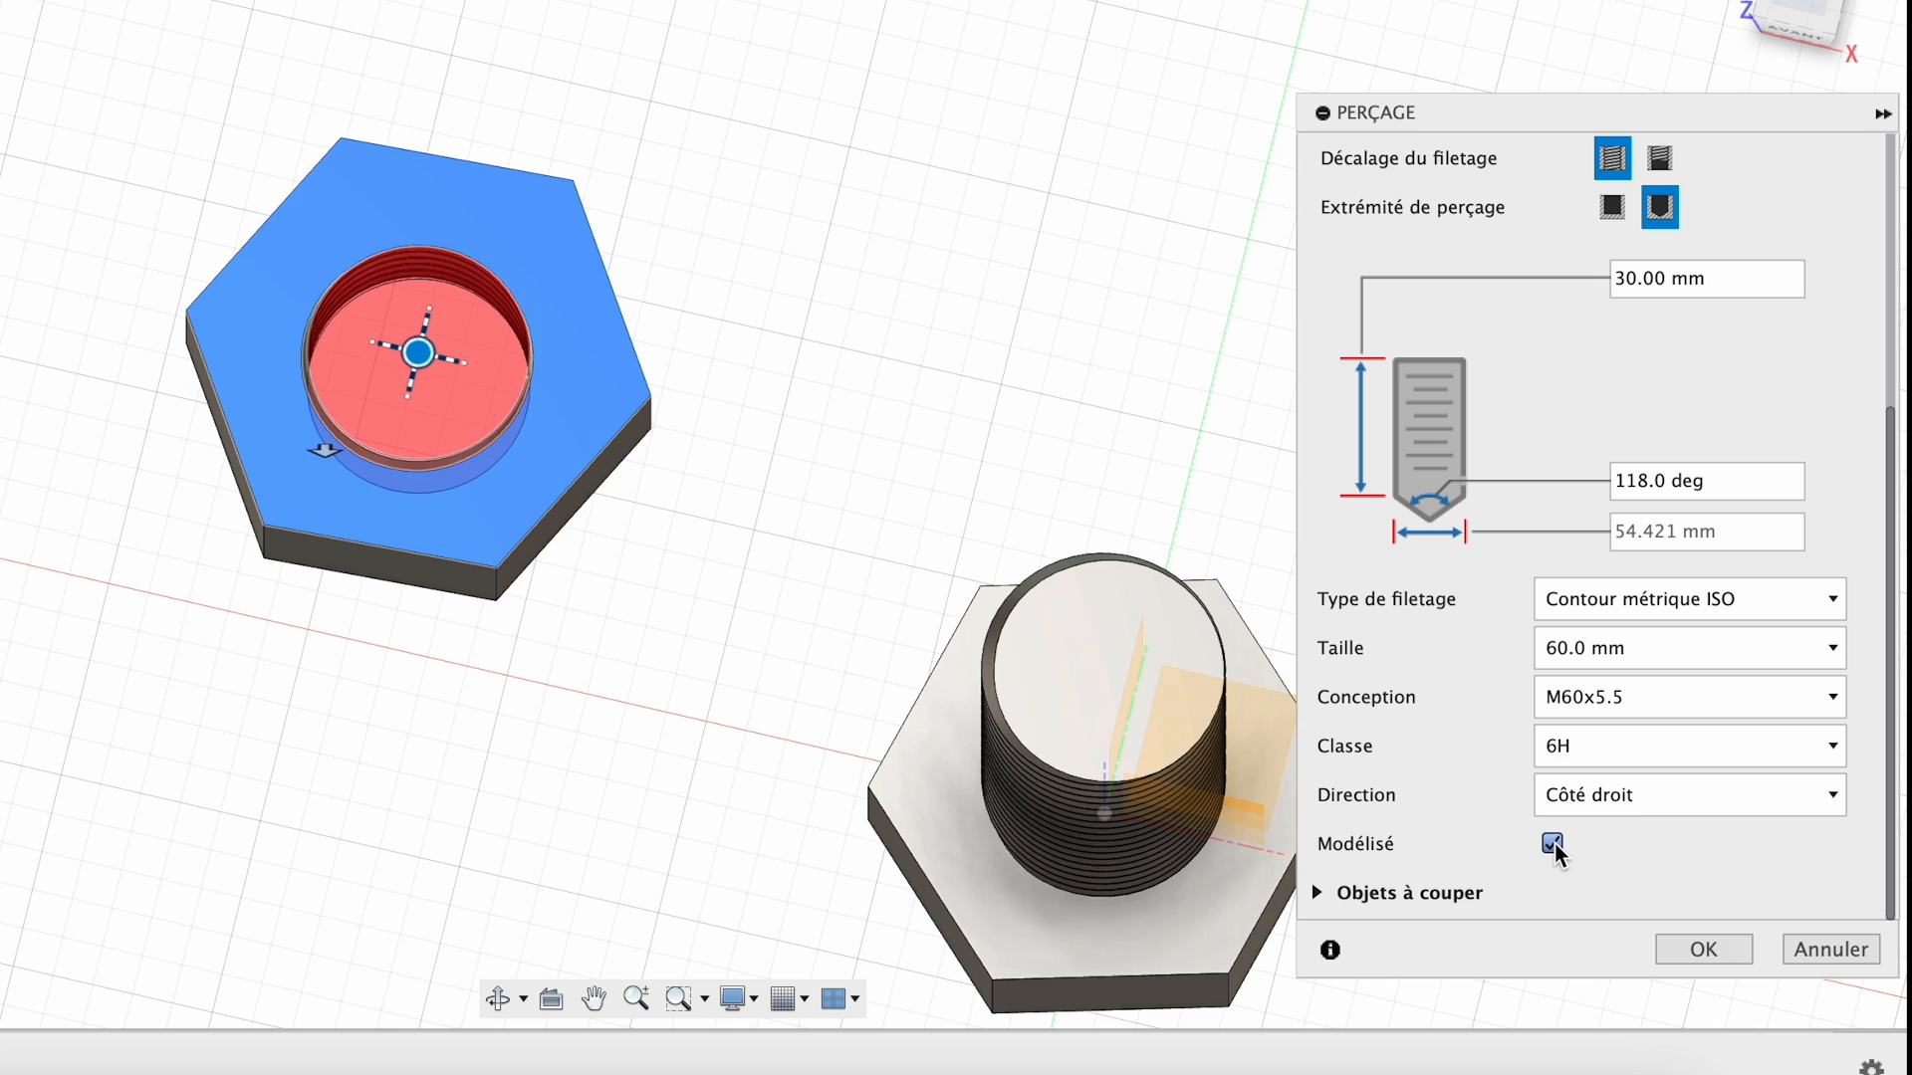
click(1678, 948)
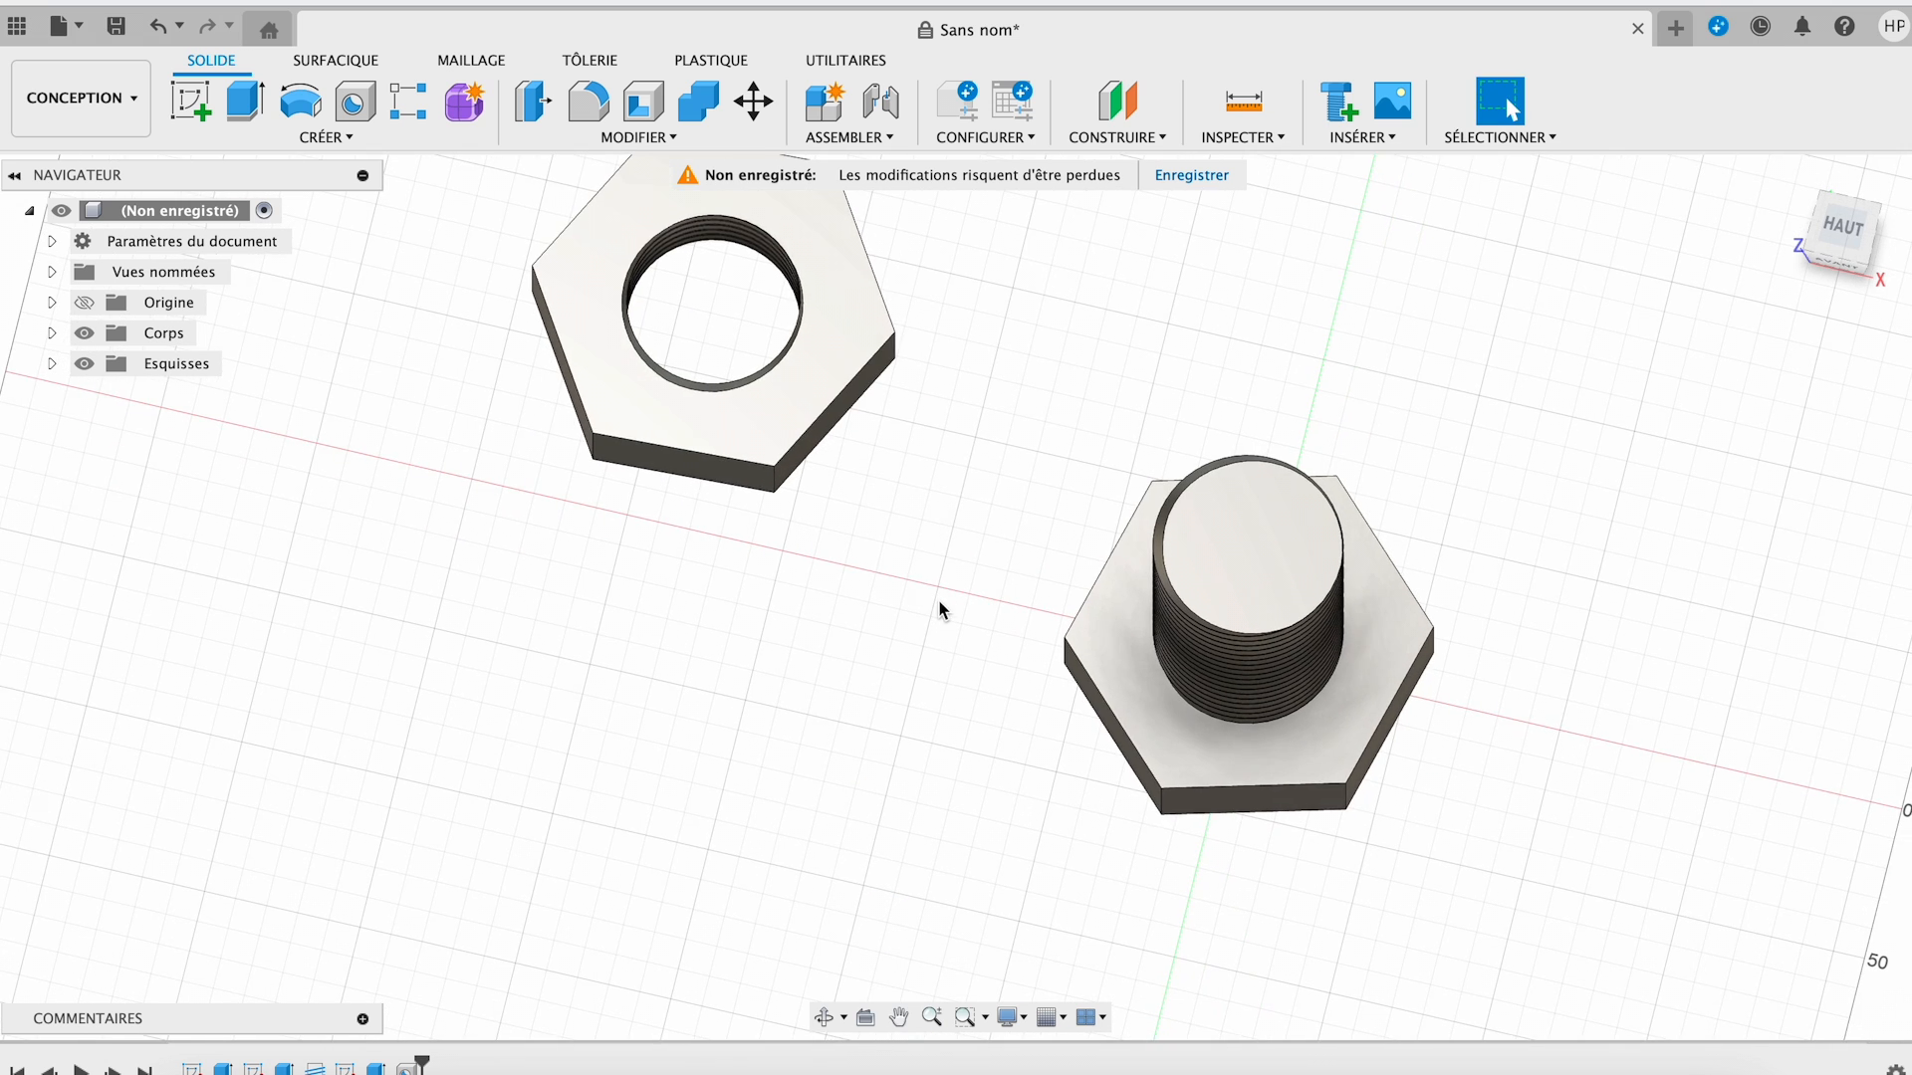
shift+middle_drag(940, 610, 1335, 508)
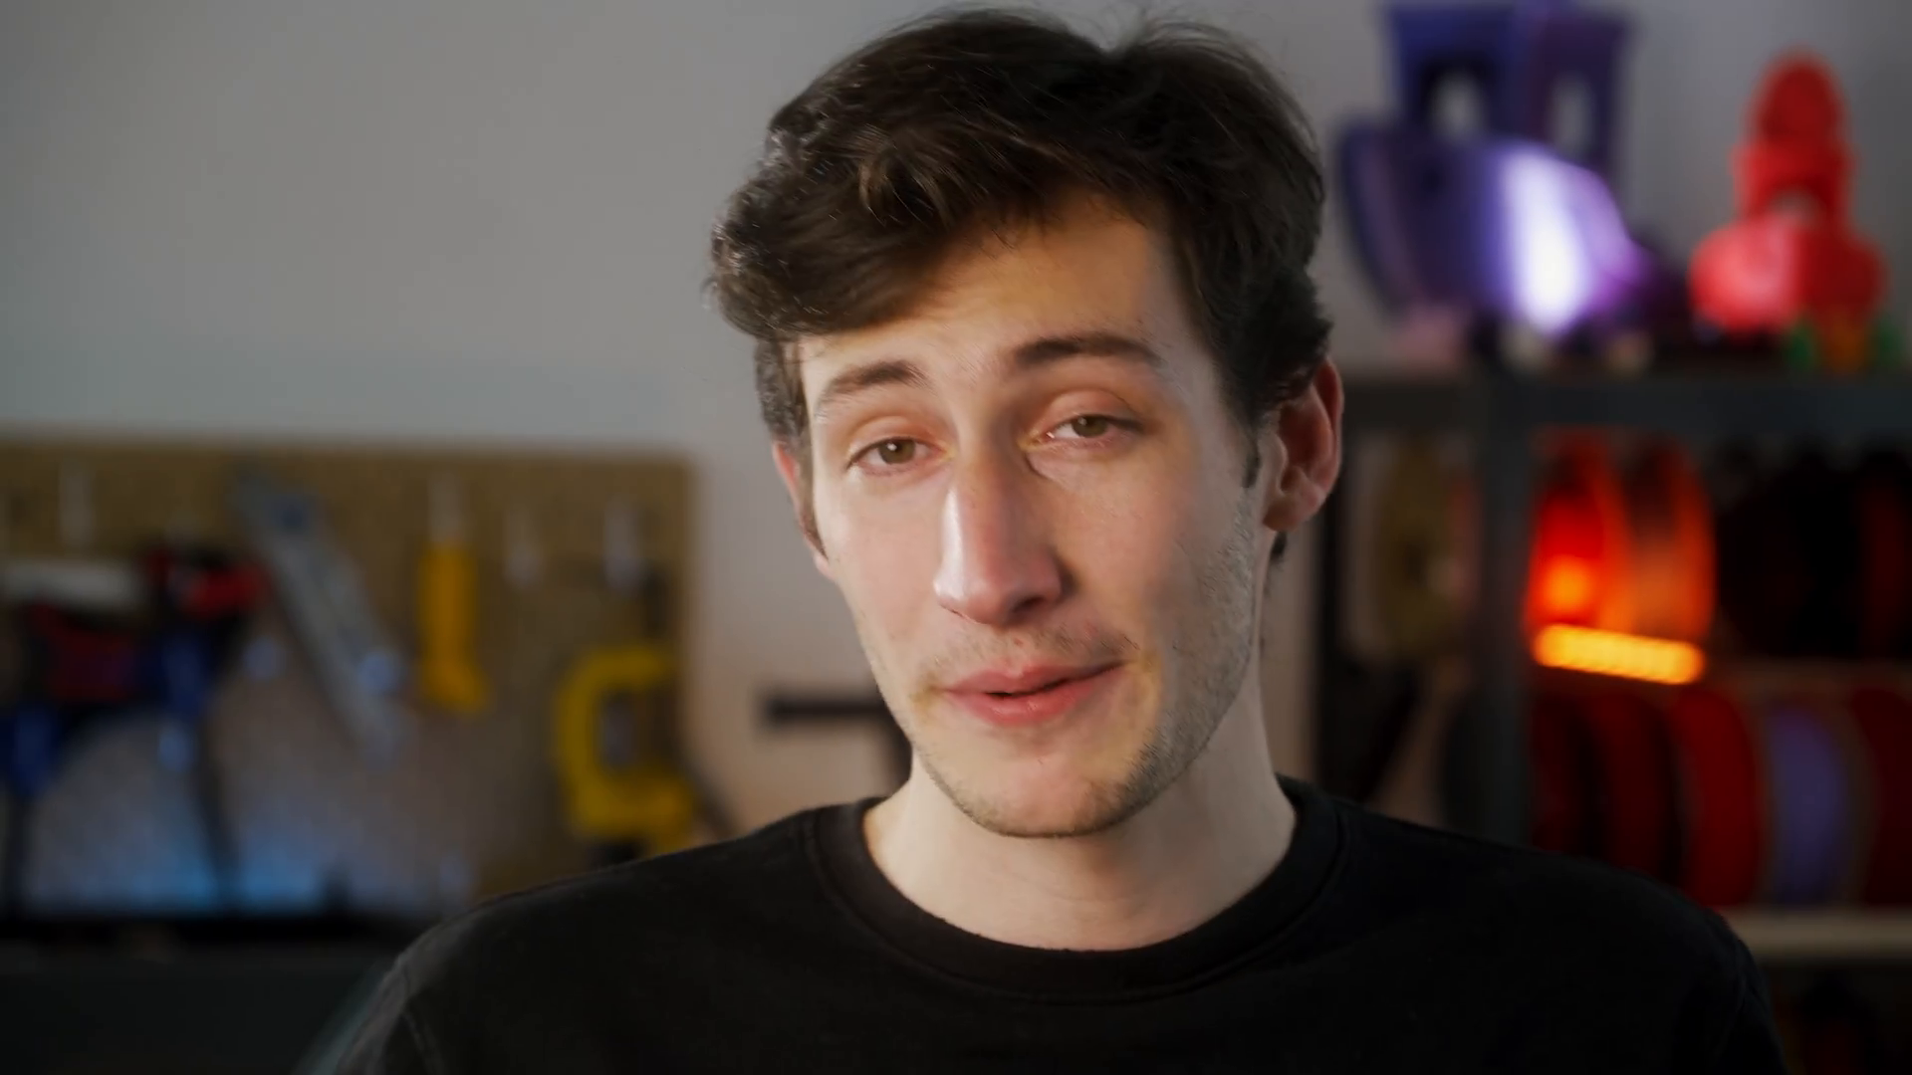